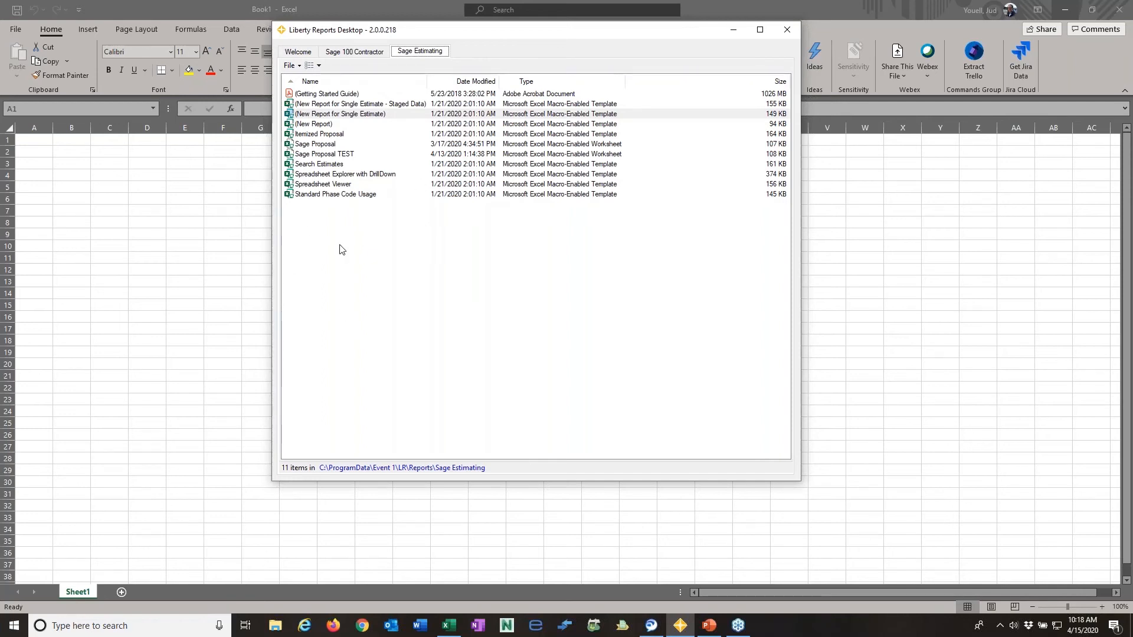
- Open the Spreadsheet Viewer report, connecting it to the Estimates database and, for the address book, Estimates_AddressBook
click(331, 187)
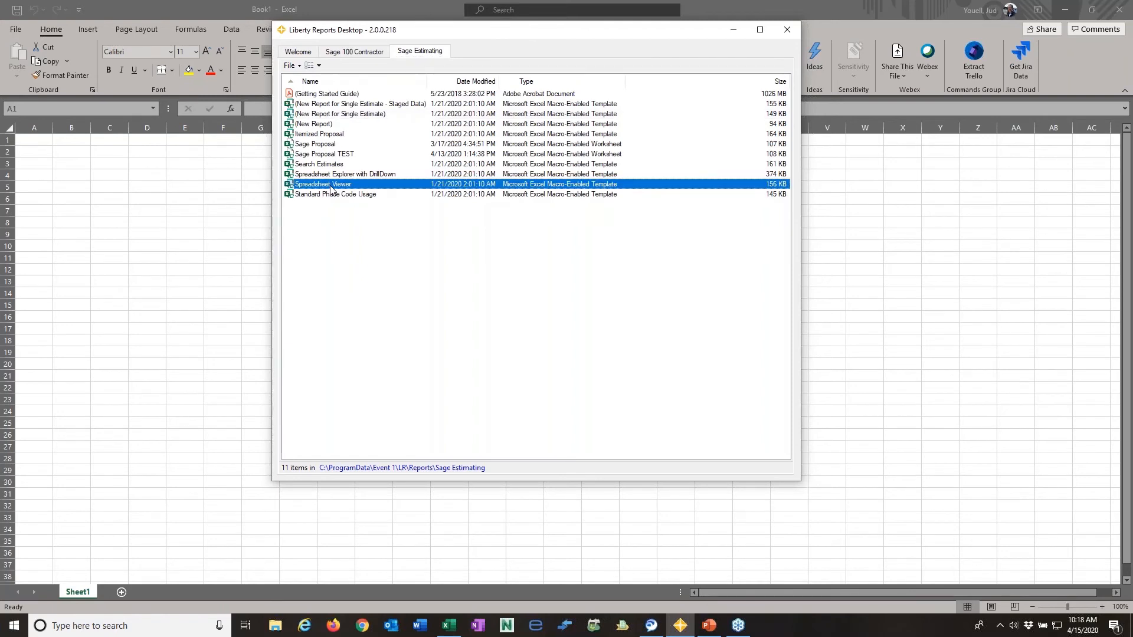
double_click(331, 187)
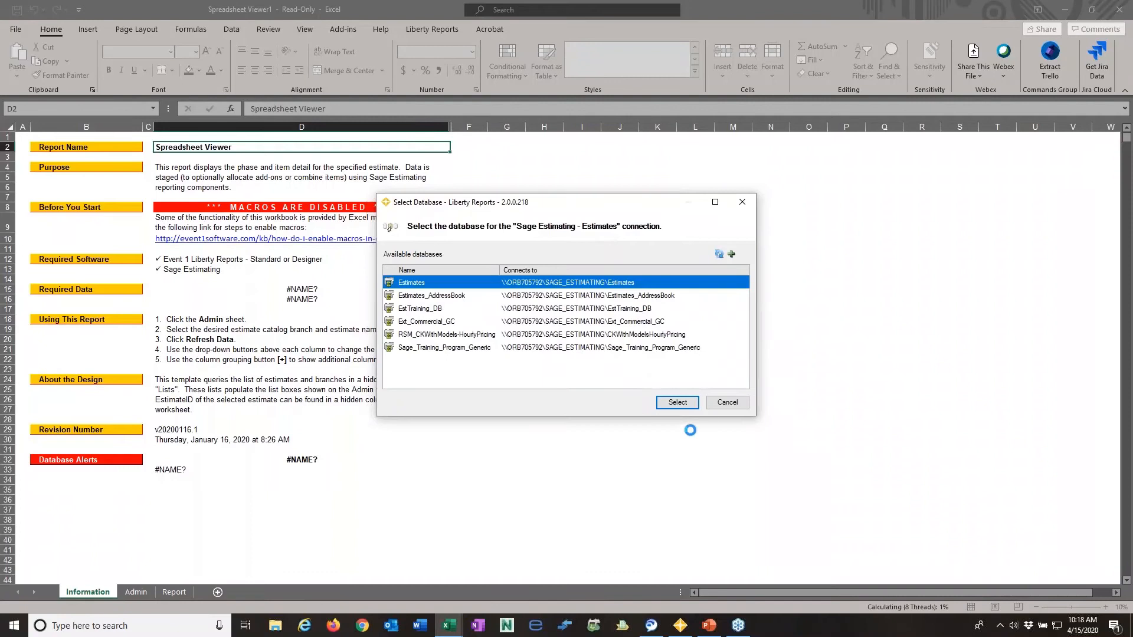
click(677, 403)
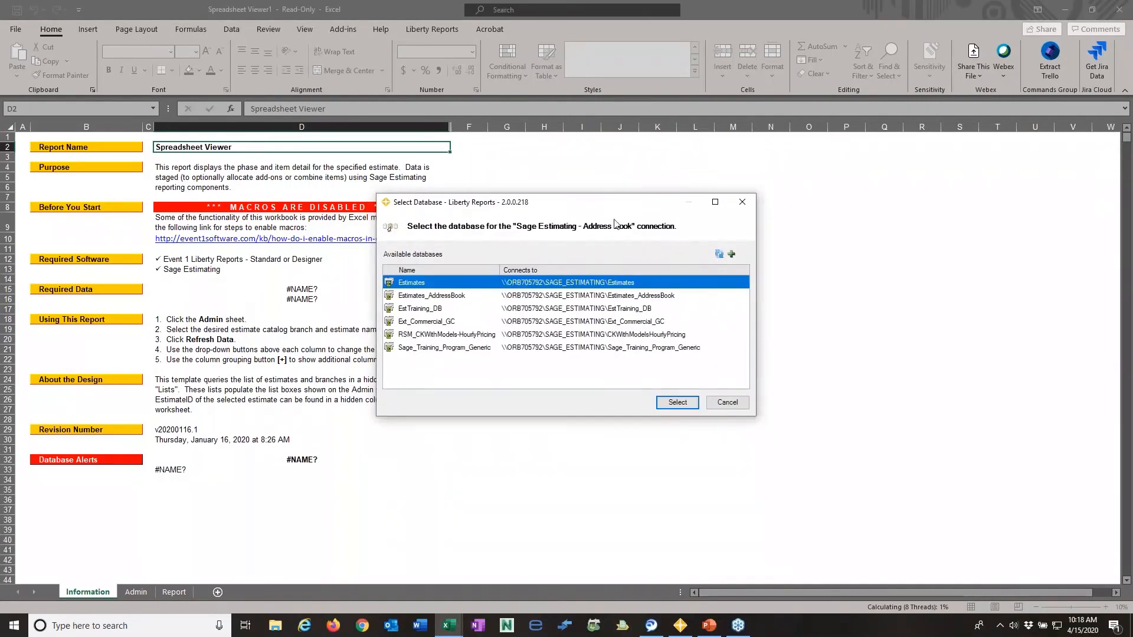
click(631, 296)
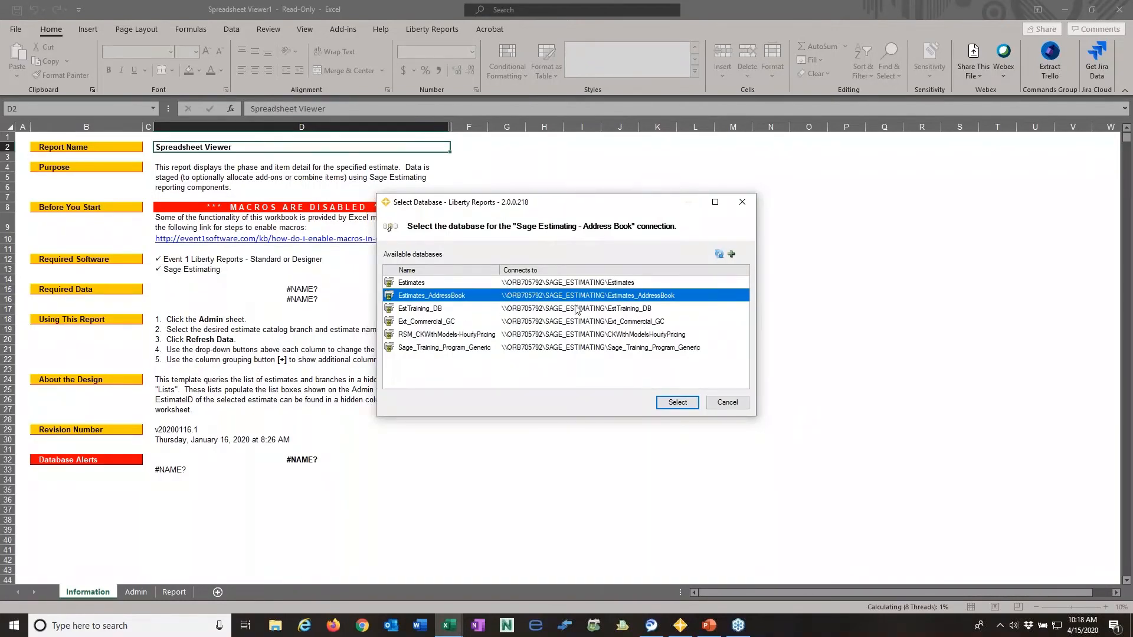
click(678, 403)
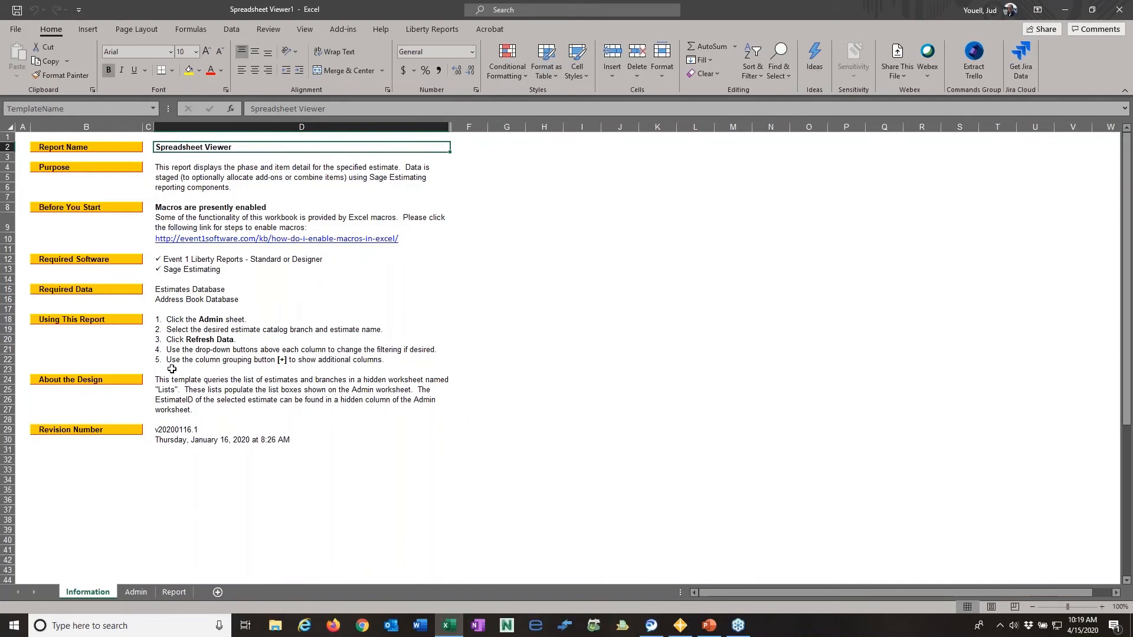
- On the Admin sheet, set the estimate catalog branch to Demonstration Estimates
click(137, 593)
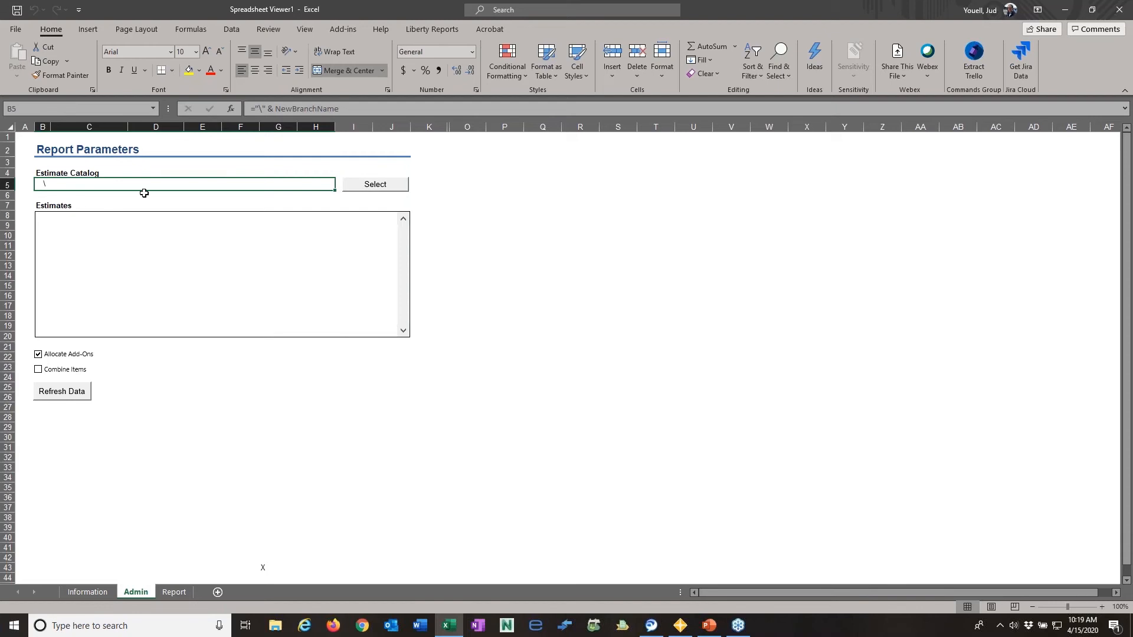
click(384, 185)
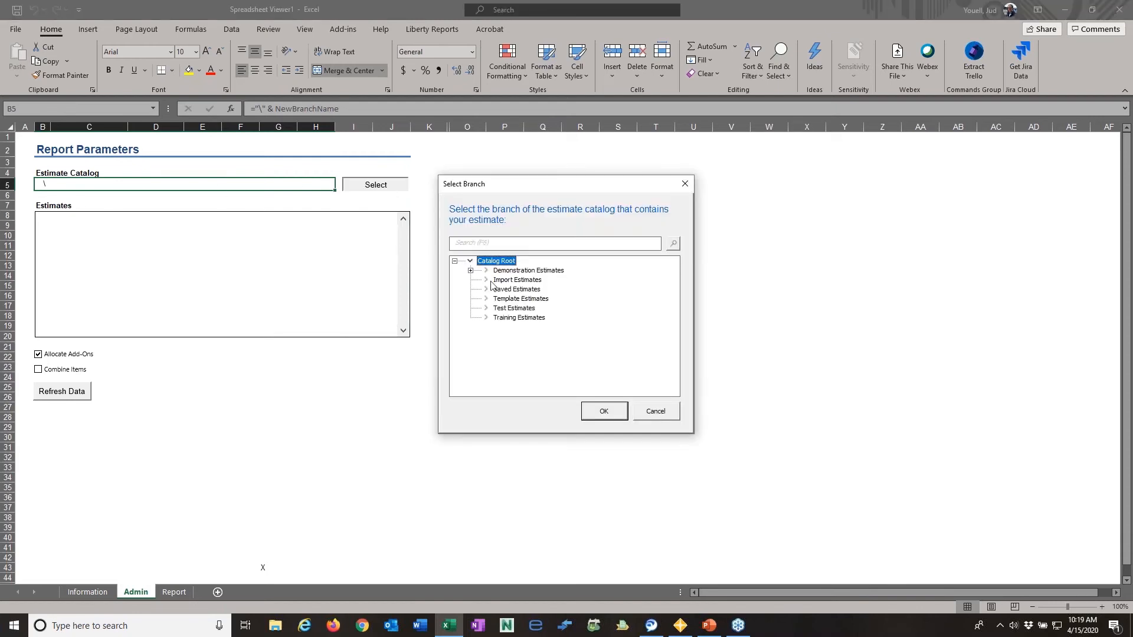
click(517, 271)
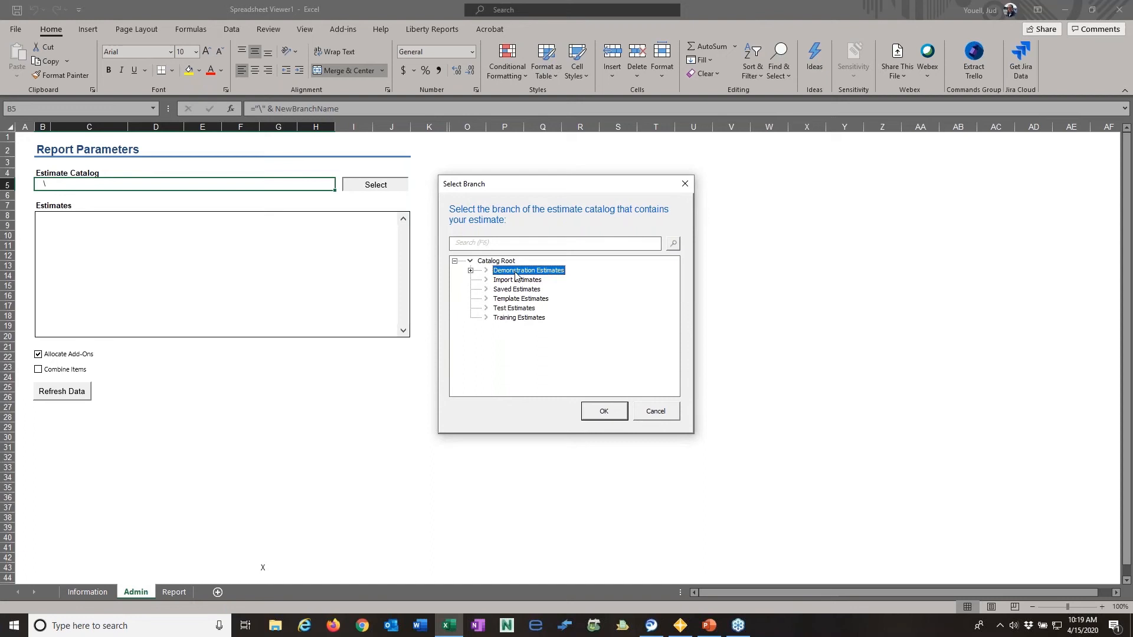
click(471, 270)
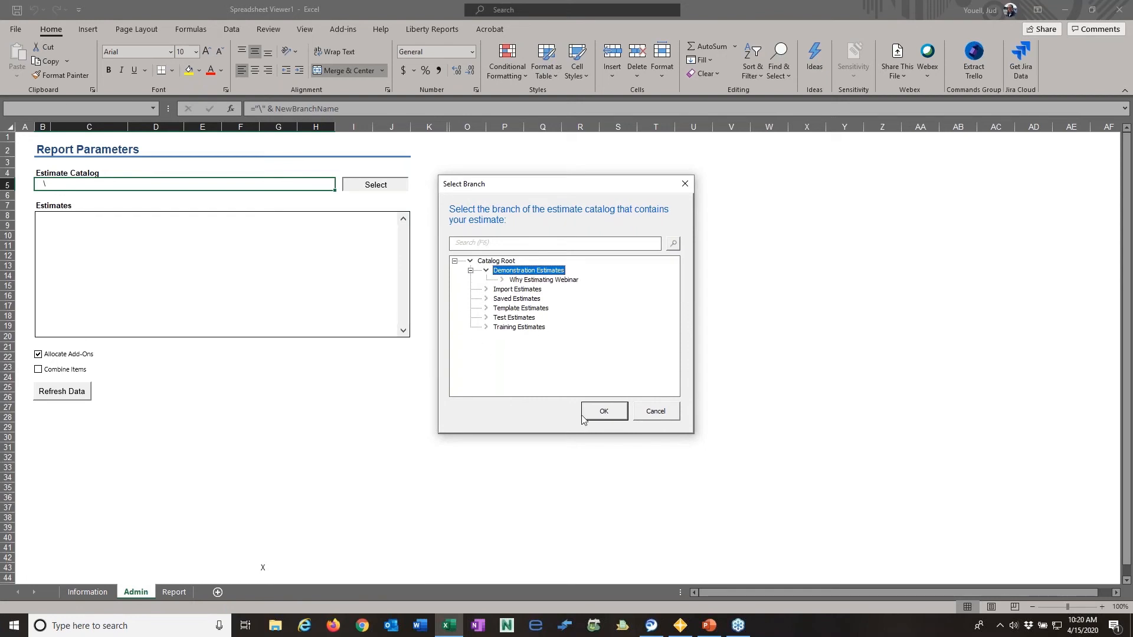
click(605, 413)
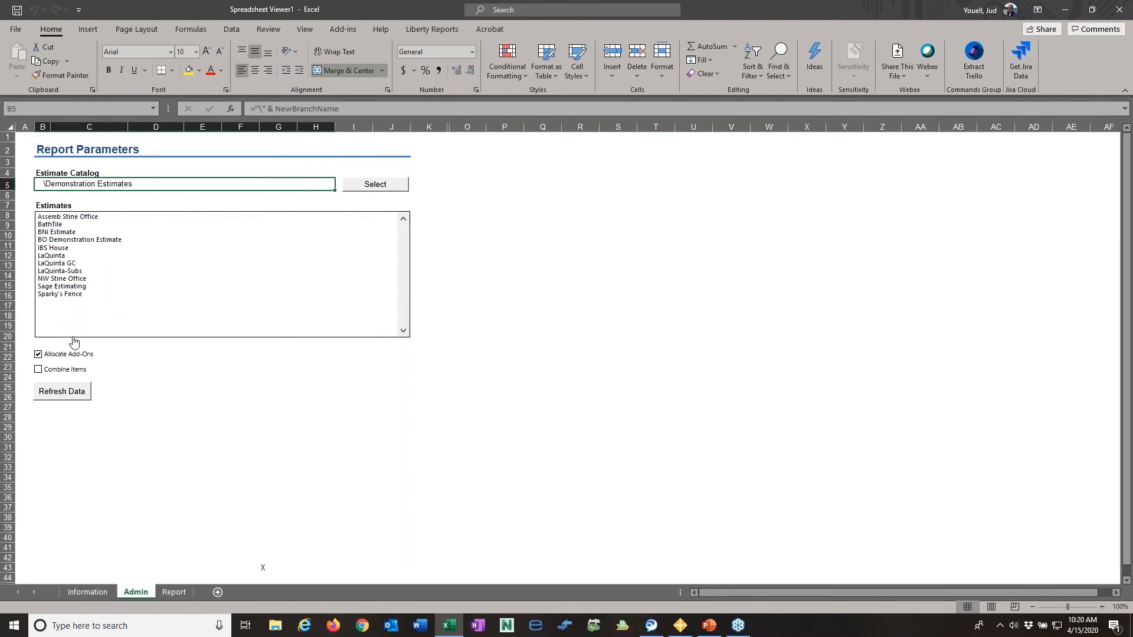
- Choose the LaQuinta estimate on the Admin sheet and refresh the report data
click(56, 258)
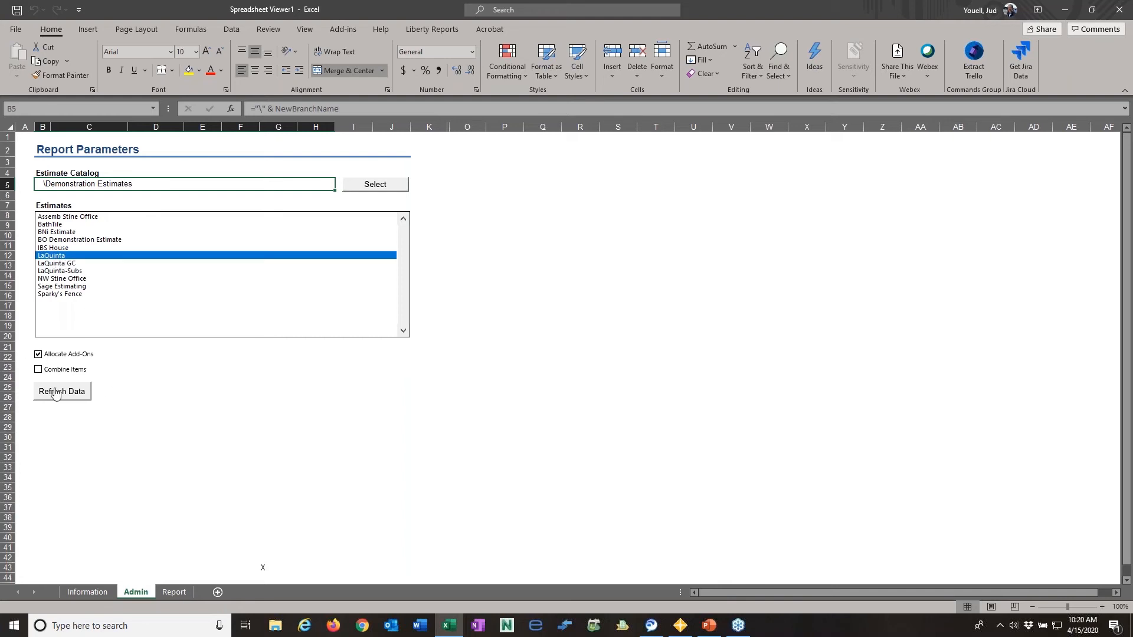
click(39, 370)
click(88, 591)
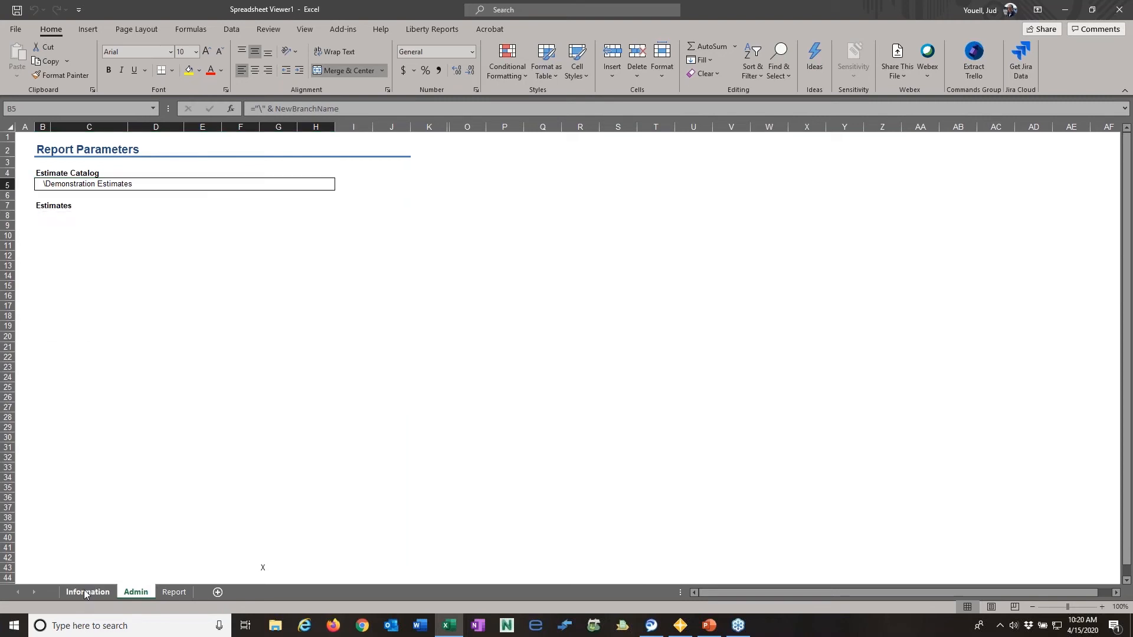
click(136, 592)
click(68, 394)
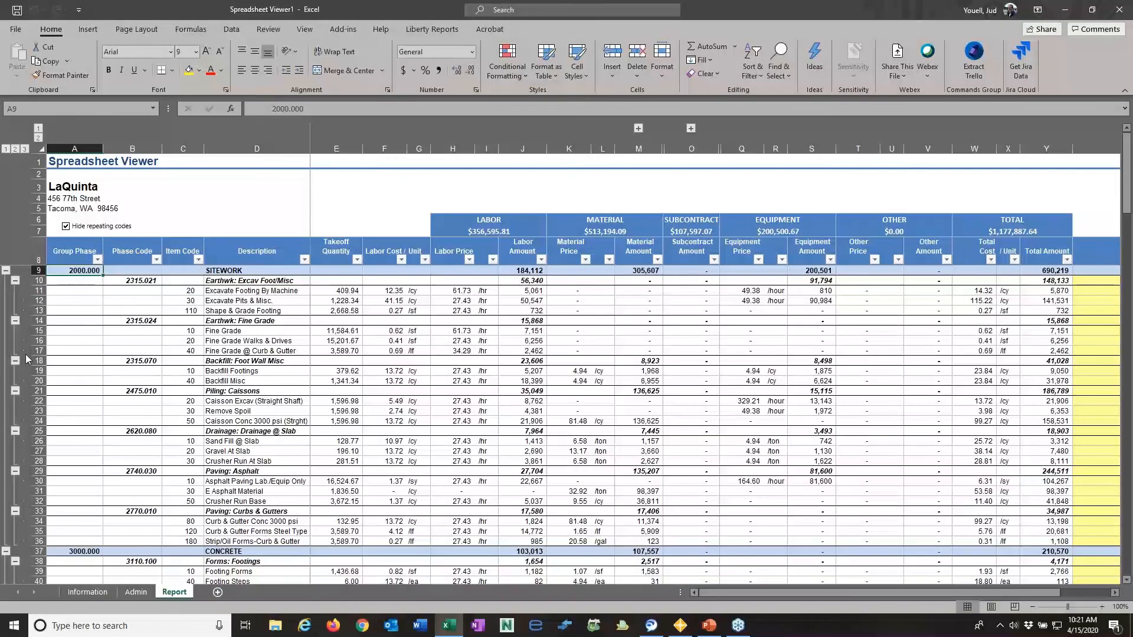
- Collapse and re-expand the SITEWORK and CONCRETE groups to review their detail rows in the report
click(5, 270)
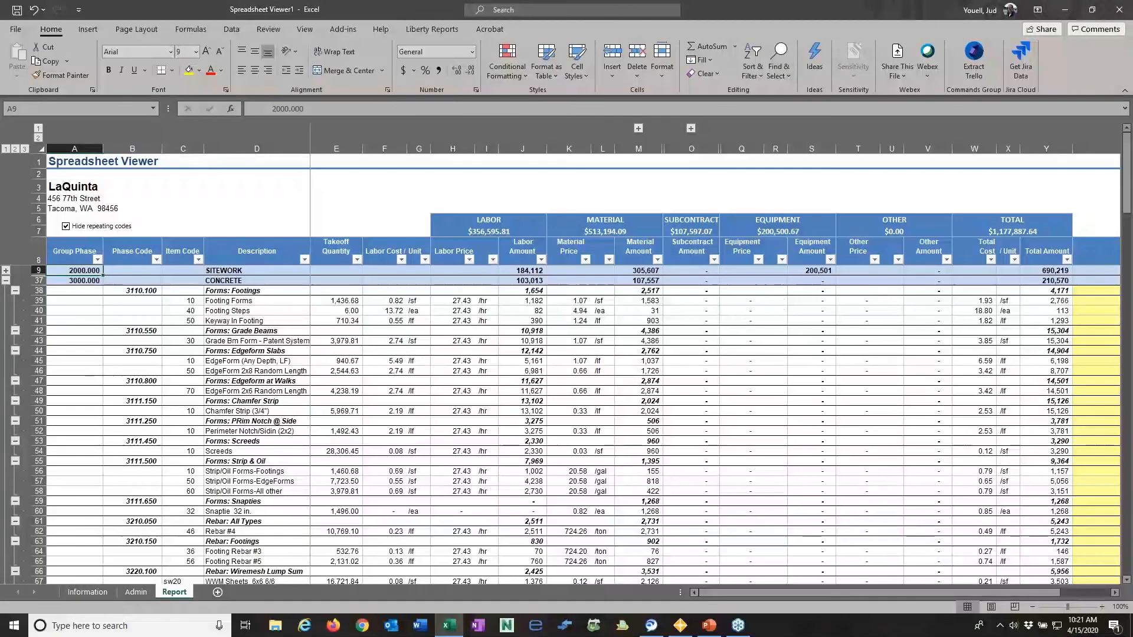
click(5, 270)
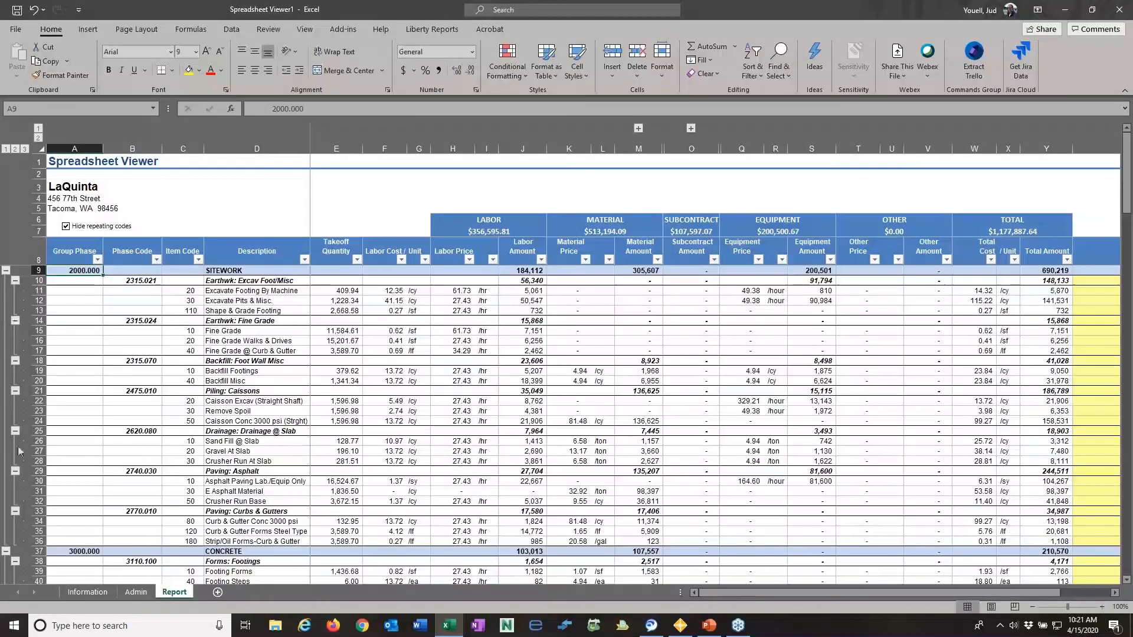
click(5, 551)
scroll(81, 440, down, 4)
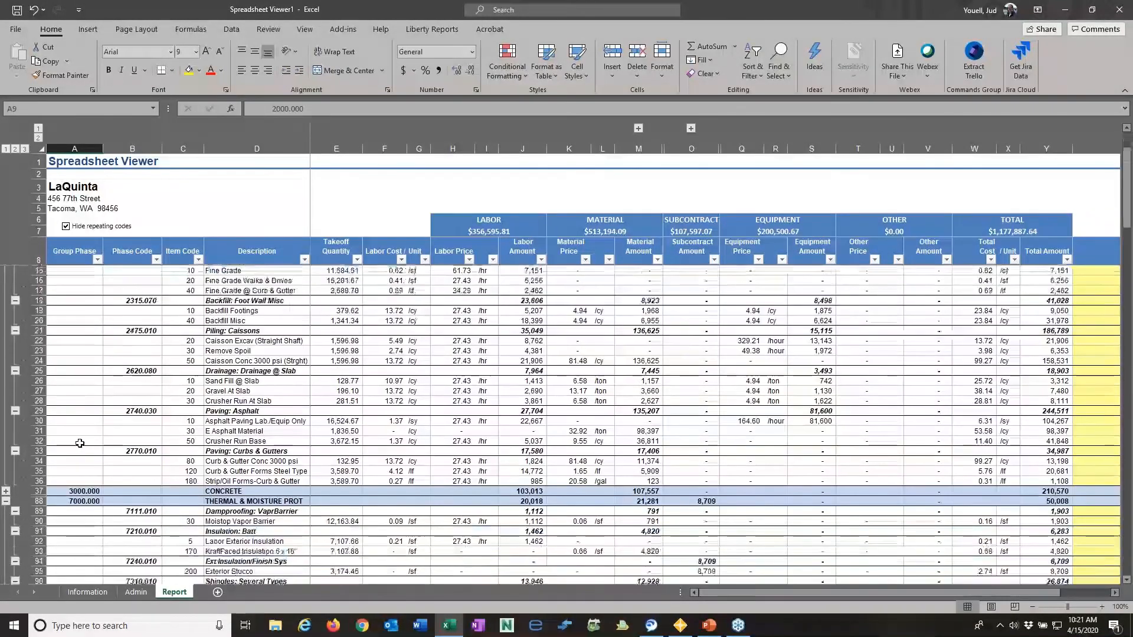
scroll(71, 436, up, 4)
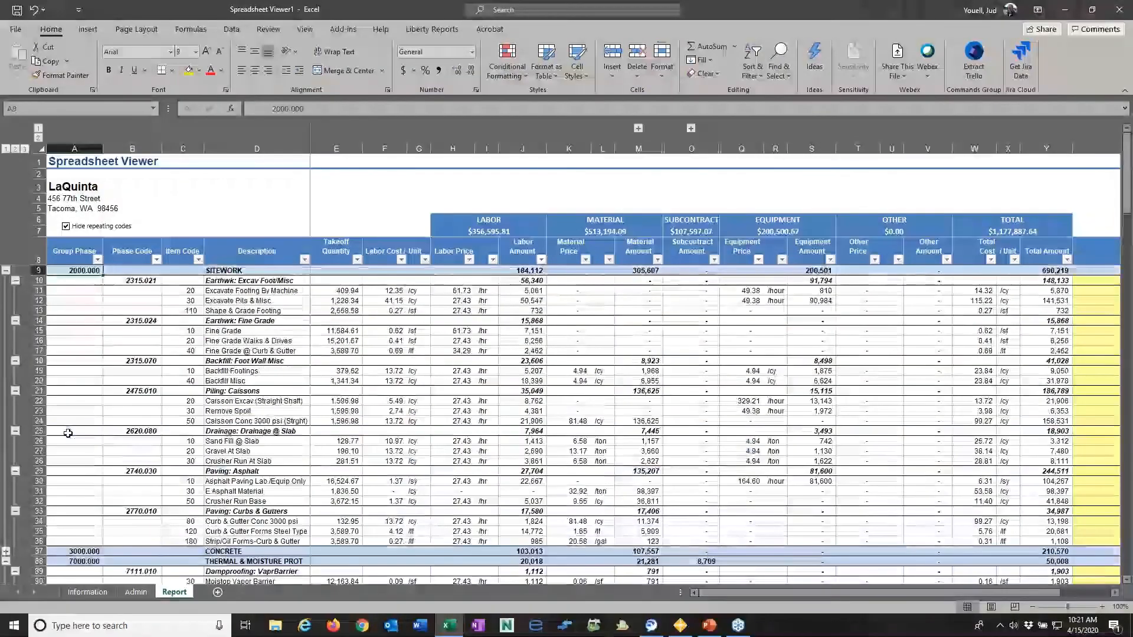
click(5, 551)
scroll(45, 426, down, 9)
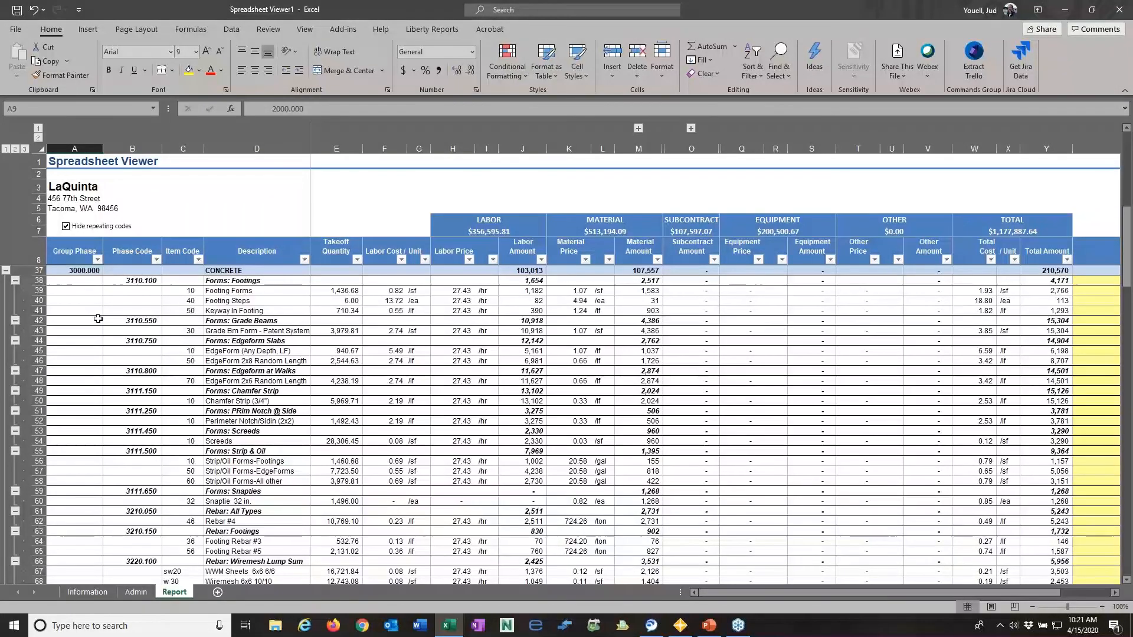
scroll(96, 312, up, 9)
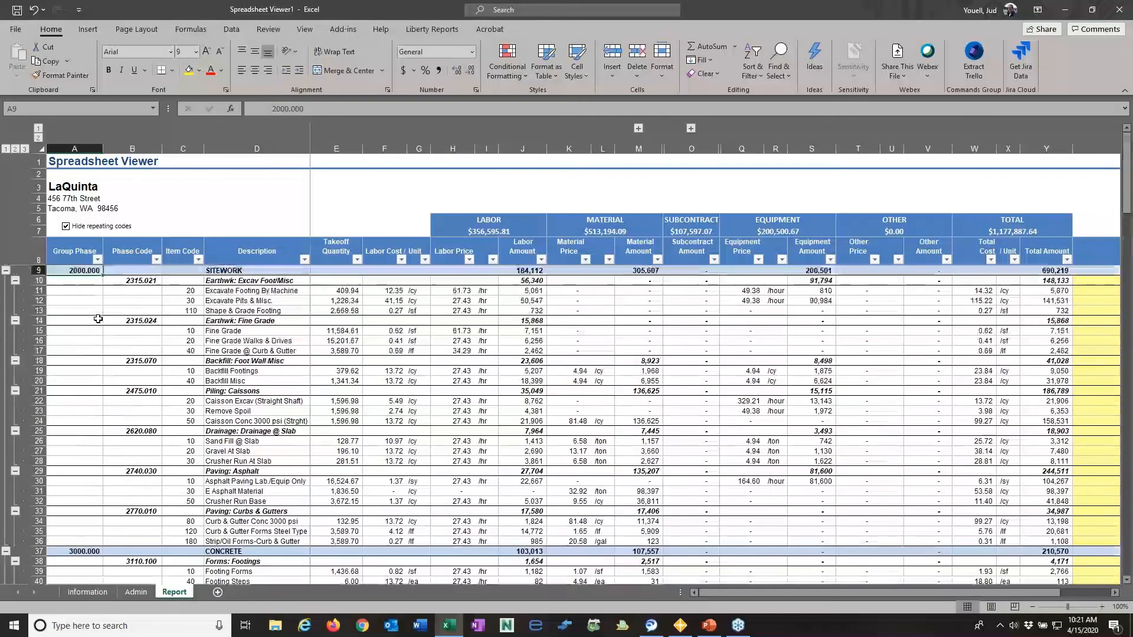
- Filter the report's Group Phase column to show only 3000.000
click(97, 259)
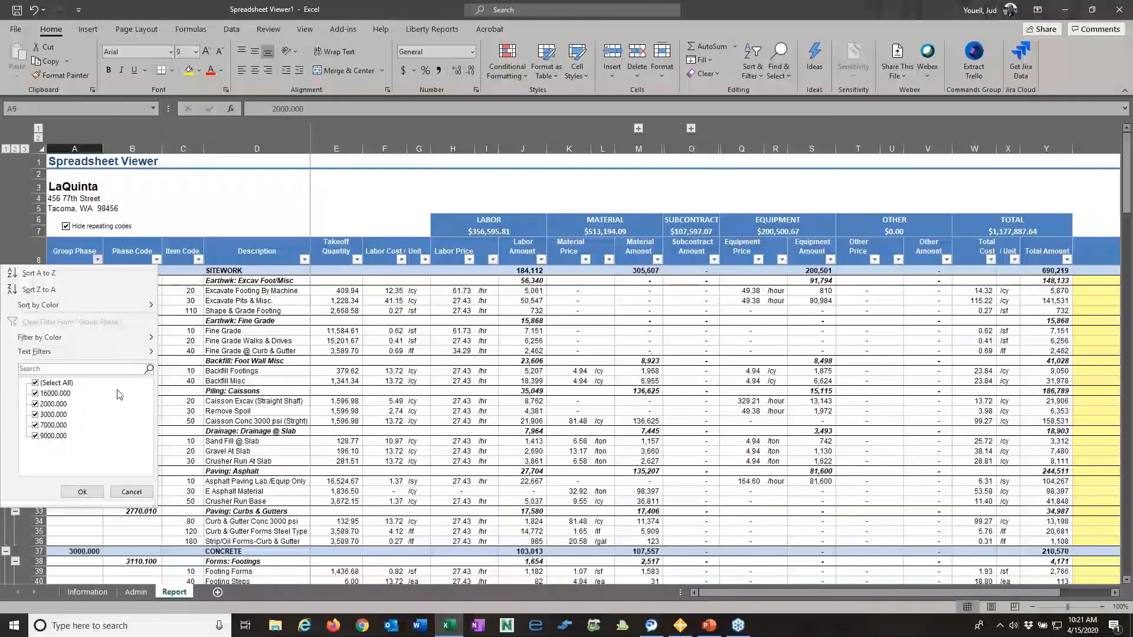
click(35, 383)
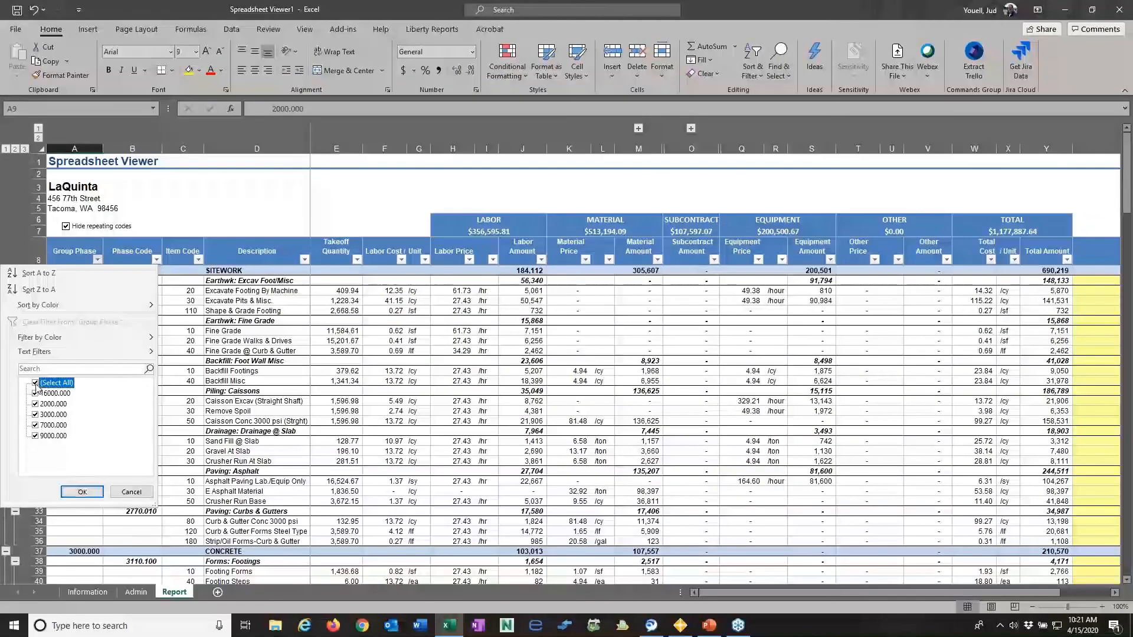
click(36, 415)
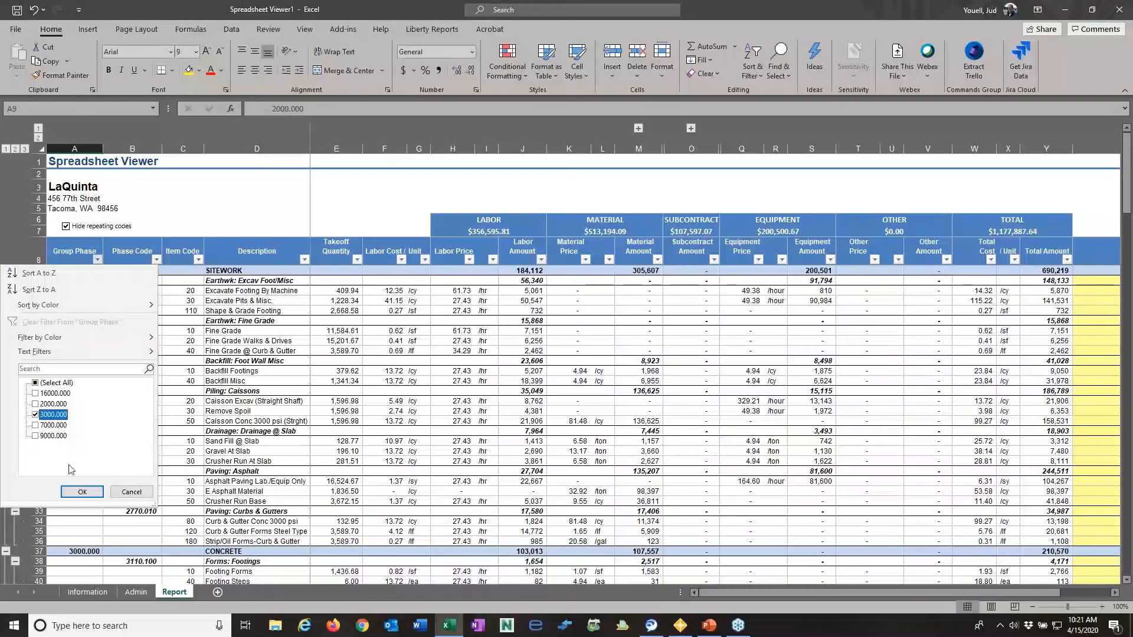
click(88, 492)
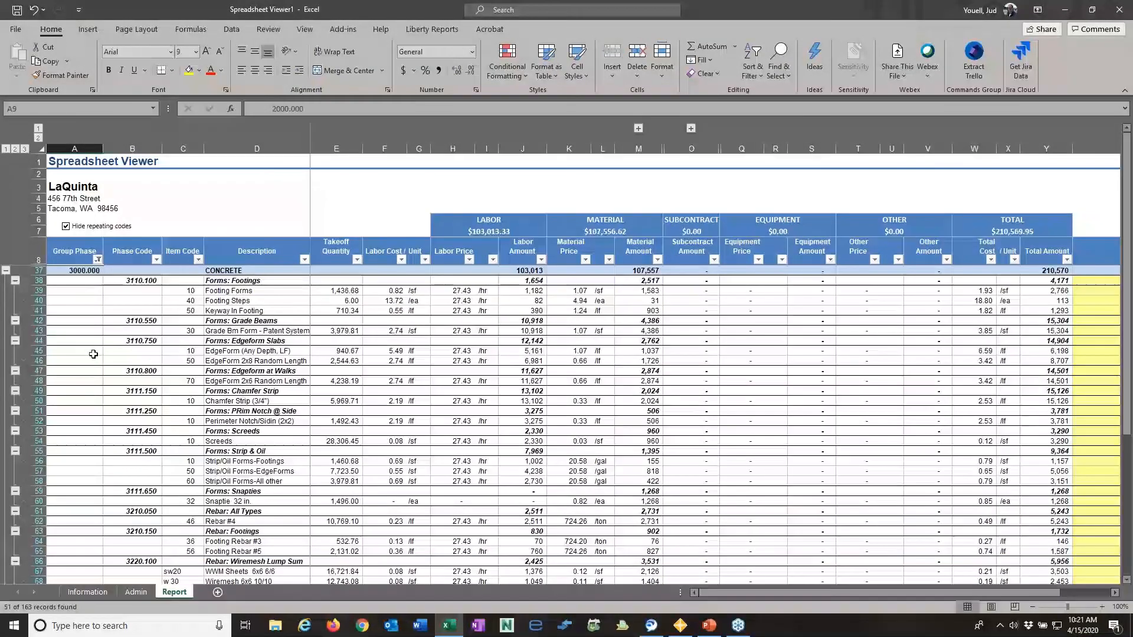
- Restore all values in the Group Phase filter
click(97, 260)
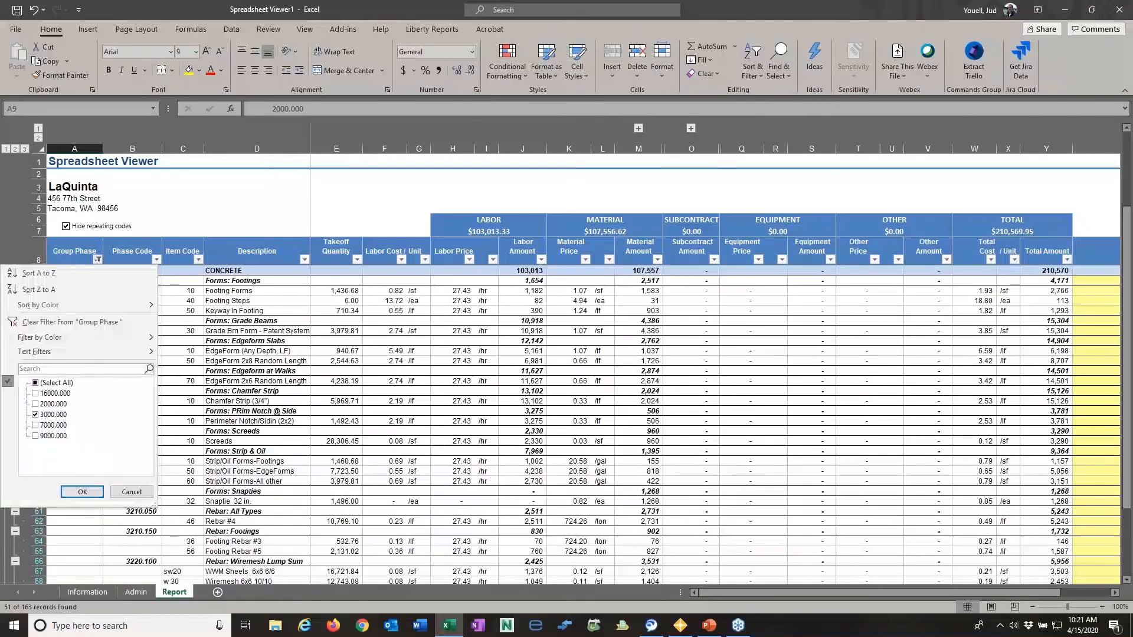
click(36, 383)
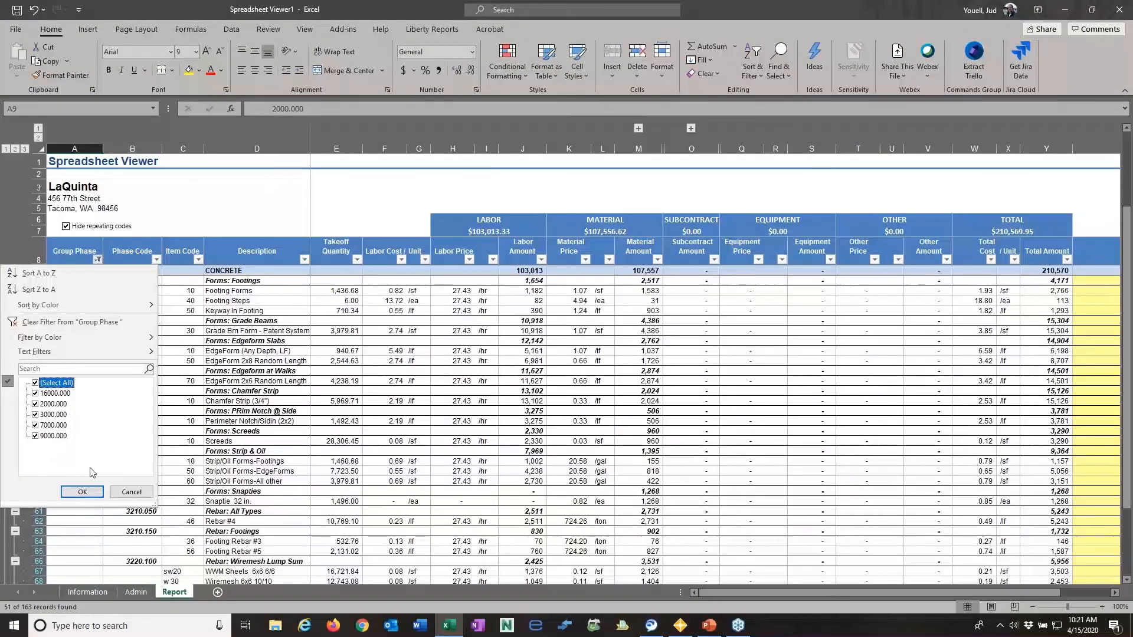
click(83, 492)
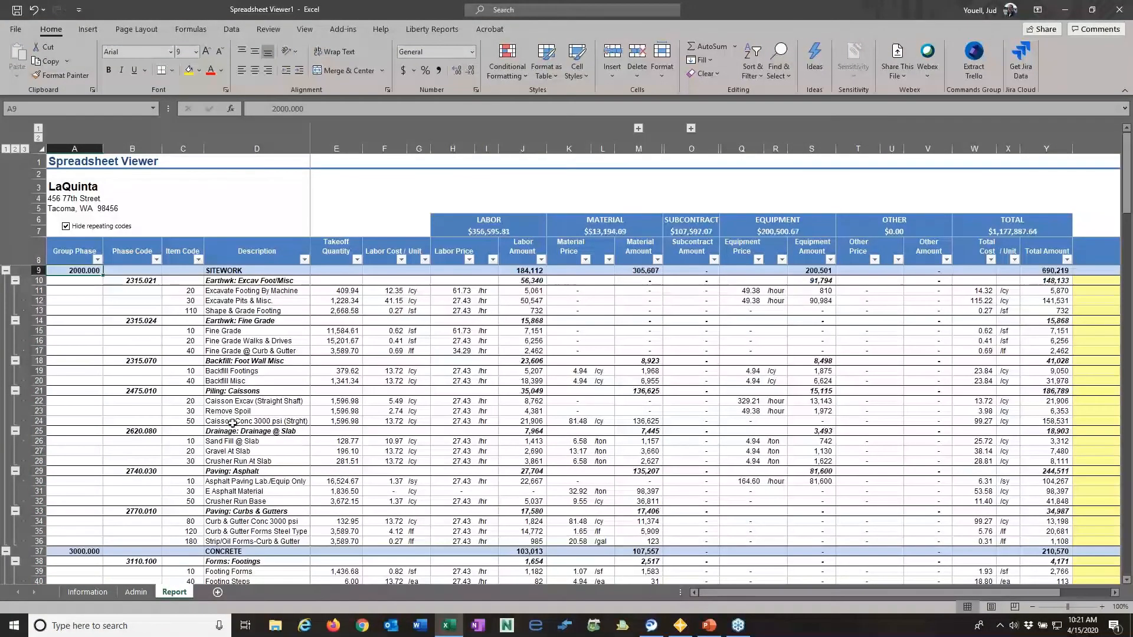
- Examine the Description column's filter options and the report's line items down through the FINISHES group
click(304, 260)
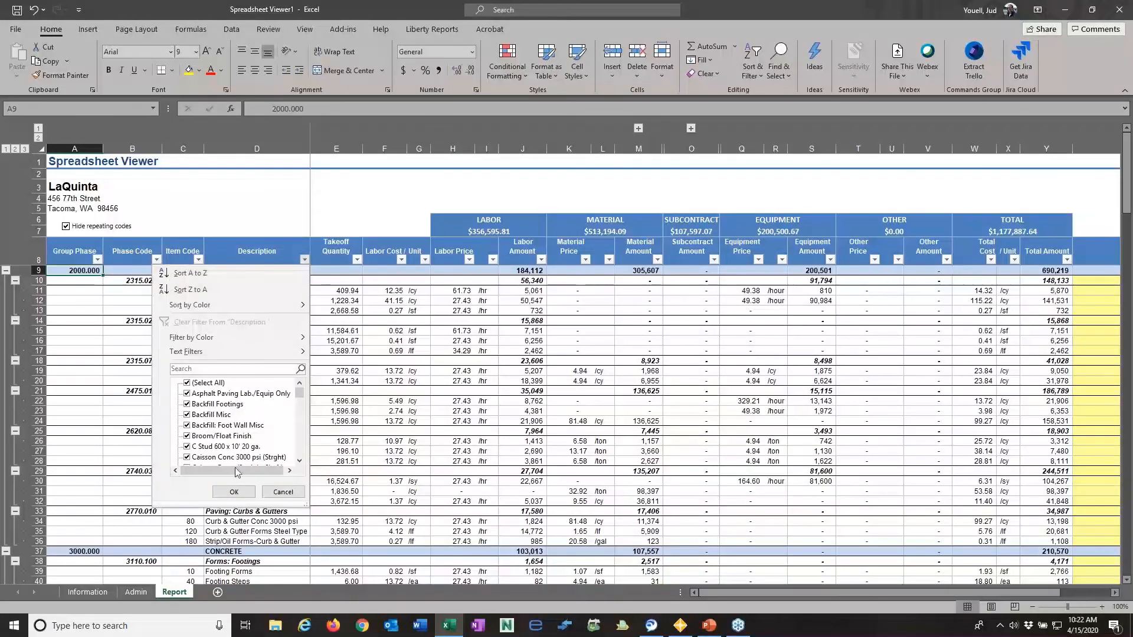
click(234, 492)
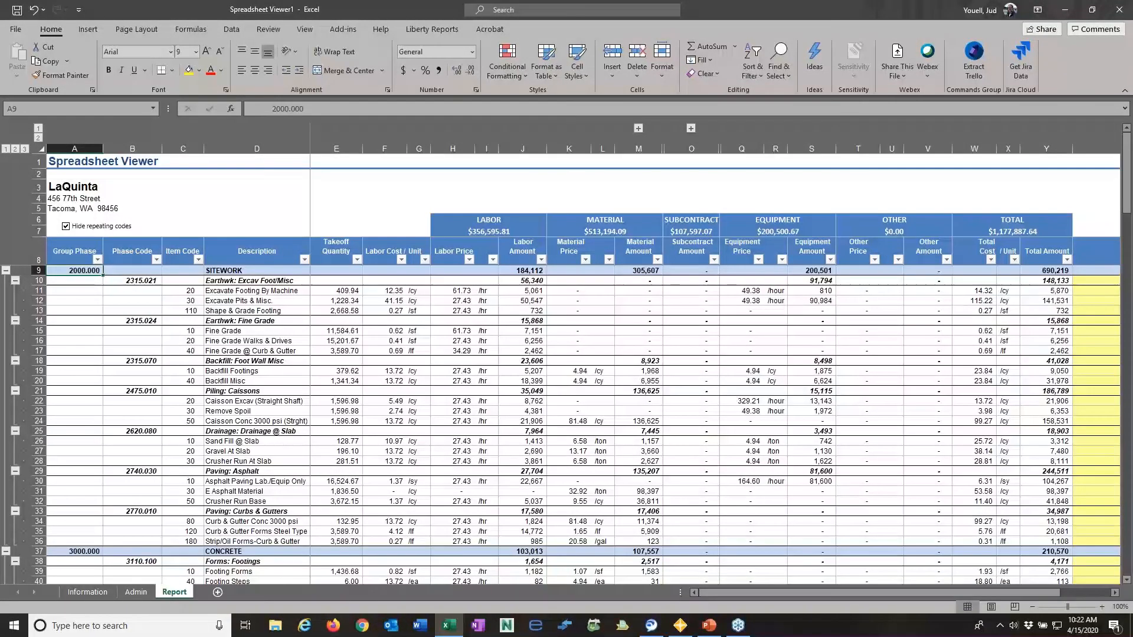
drag(879, 592, 849, 592)
scroll(136, 313, down, 1)
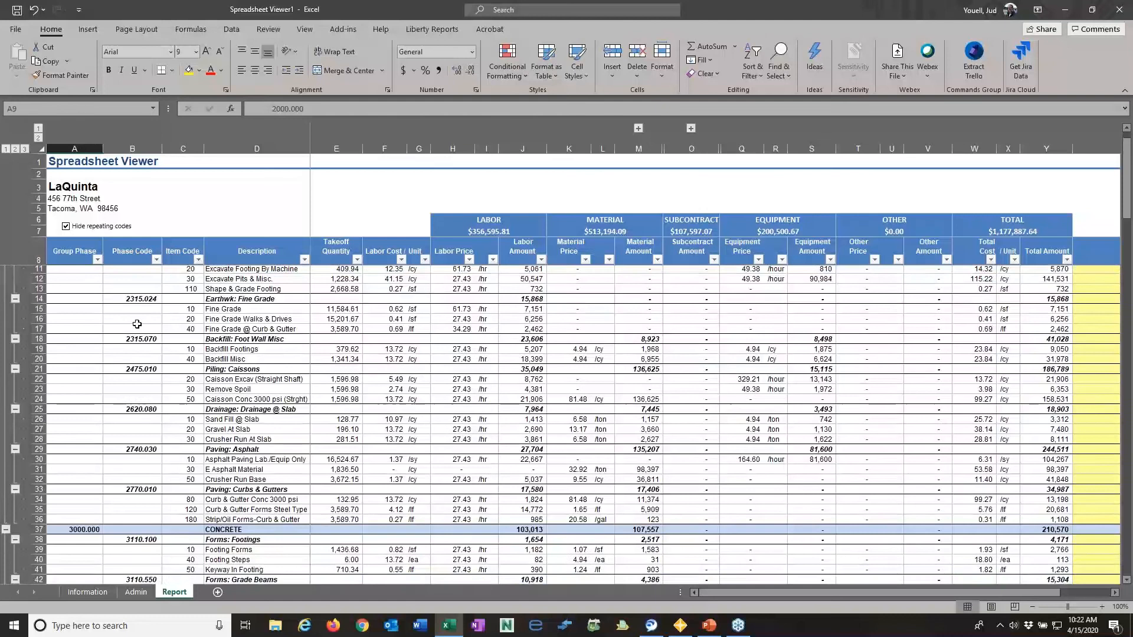
scroll(137, 324, down, 20)
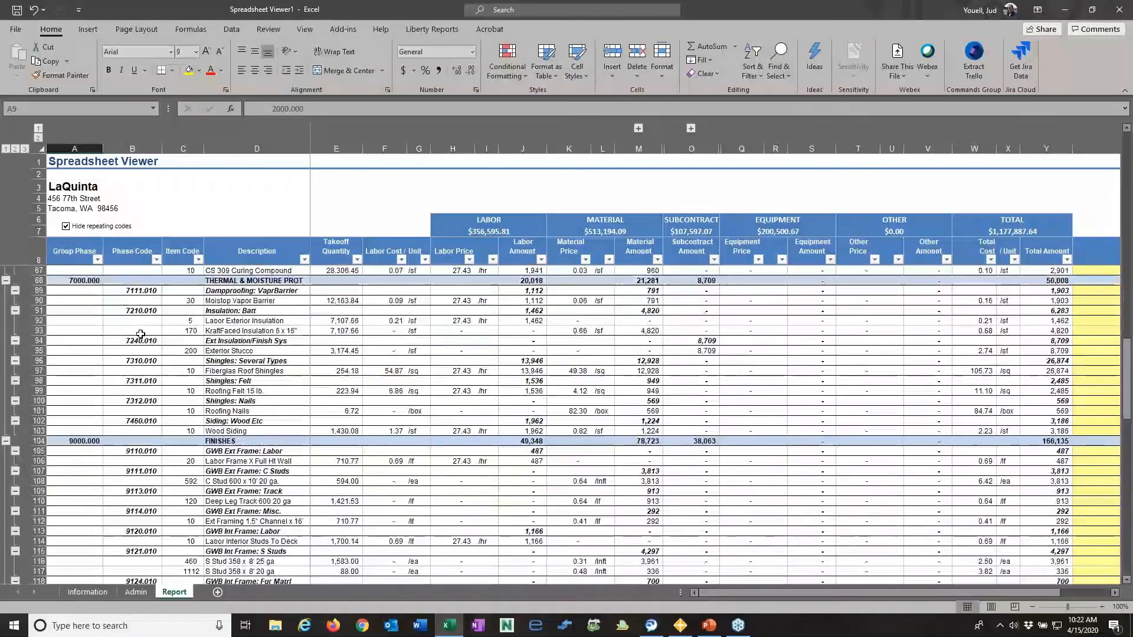
scroll(140, 334, down, 13)
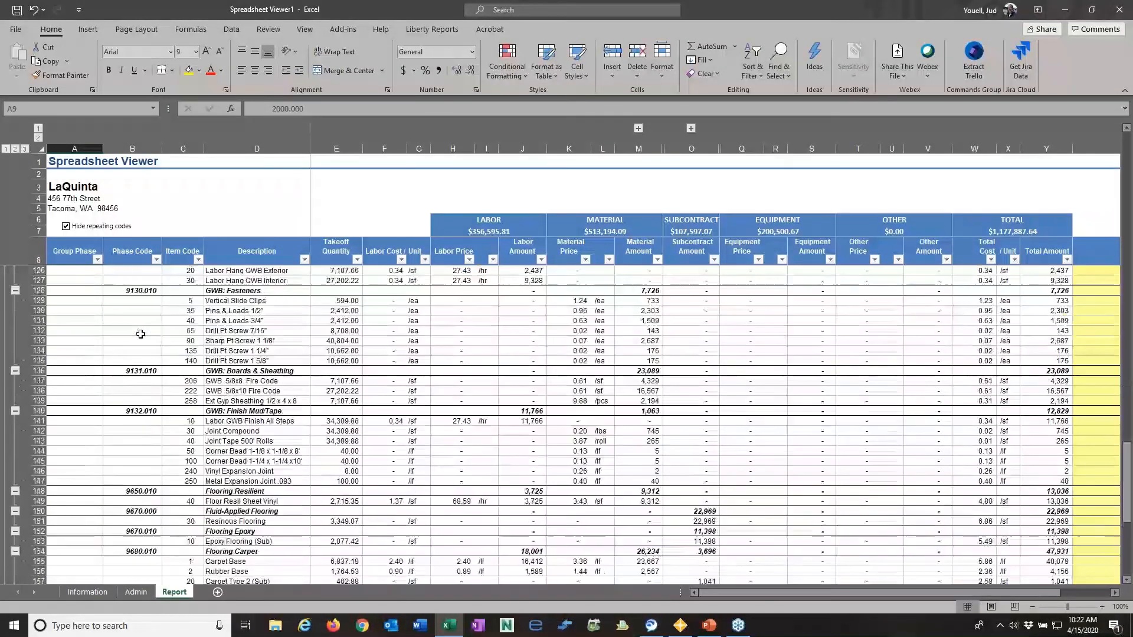
- Close the Spreadsheet Viewer workbook without saving and open the Spreadsheet Explorer with DrillDown report
click(1120, 11)
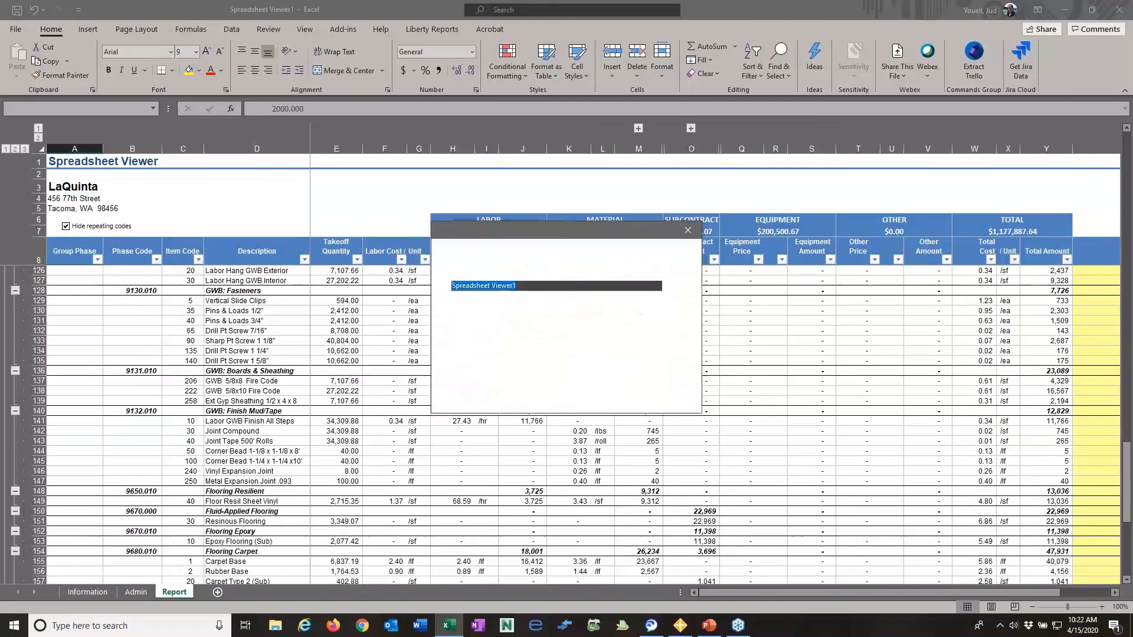
click(615, 391)
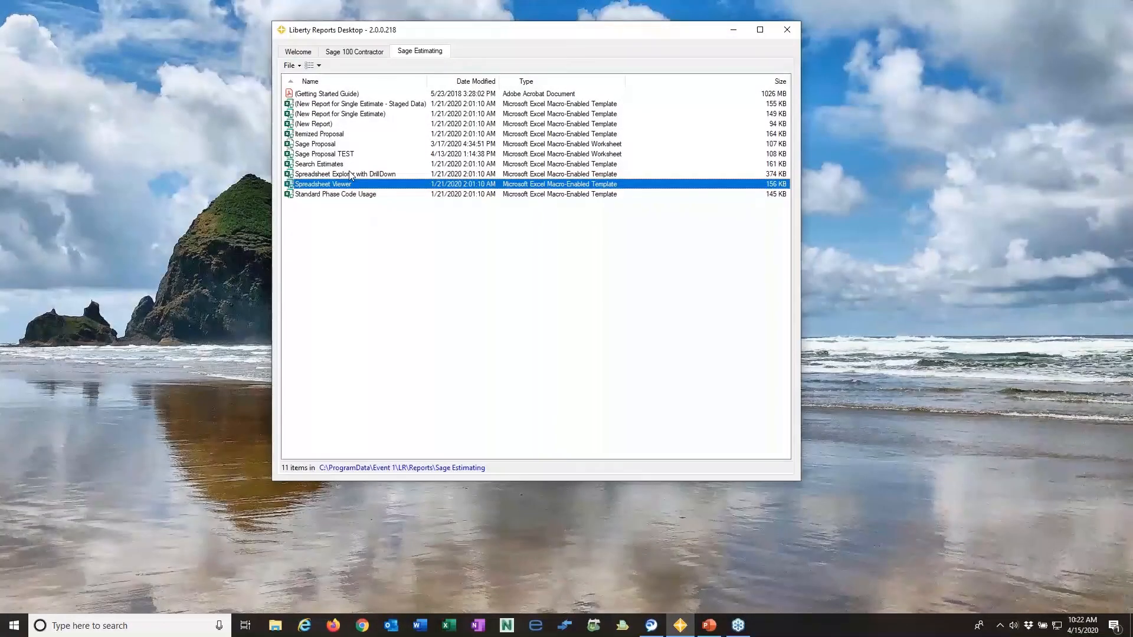
double_click(351, 174)
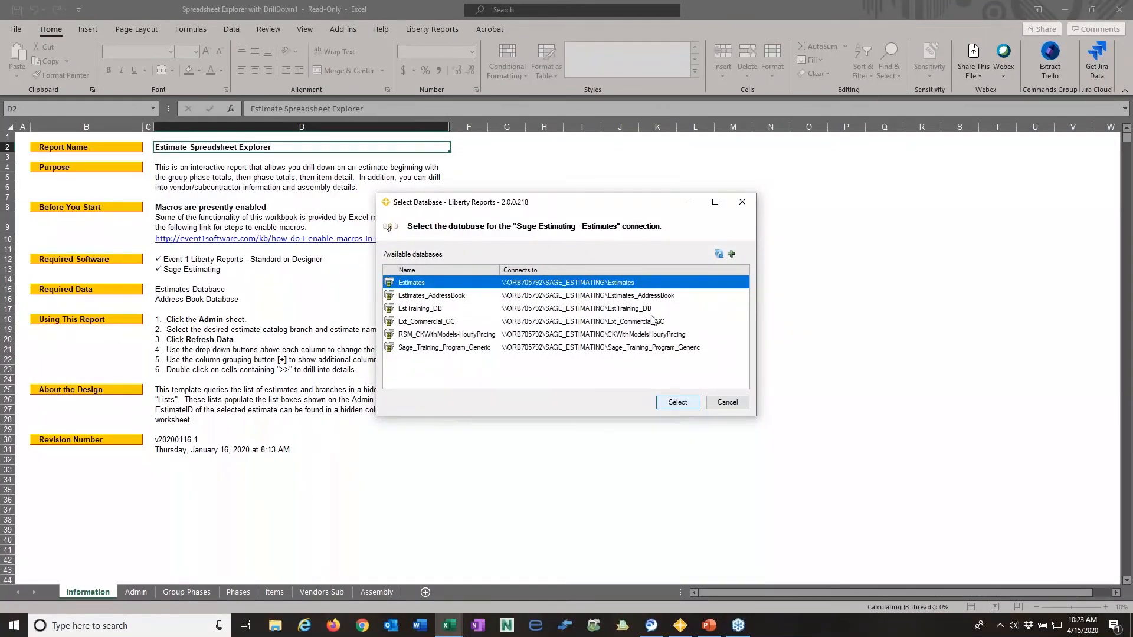
- Connect the report to the Estimates database and its address book connection to Estimates_AddressBook
double_click(626, 283)
click(636, 297)
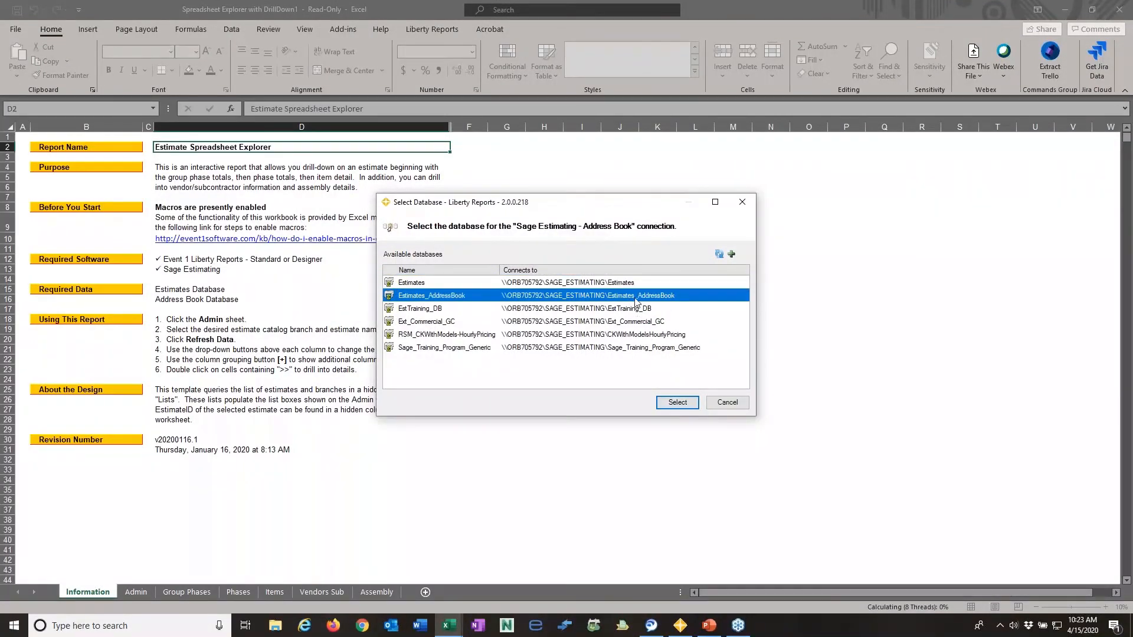
click(678, 402)
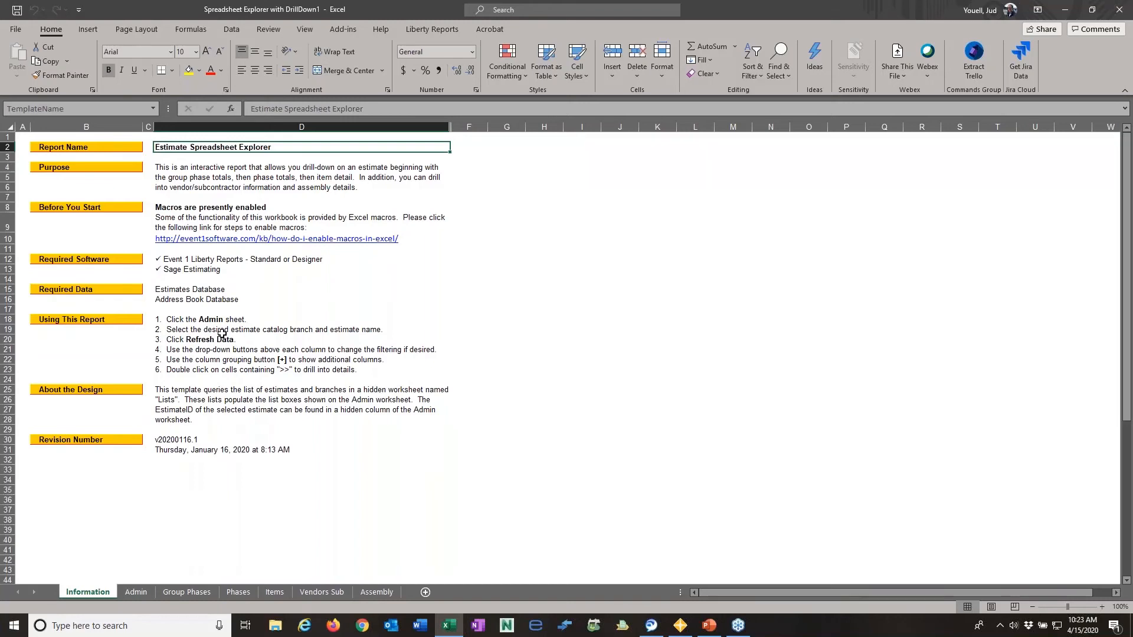
- Look through the empty Admin, Group Phases, Phases, Items, Vendors Sub and Assembly sheets
click(147, 593)
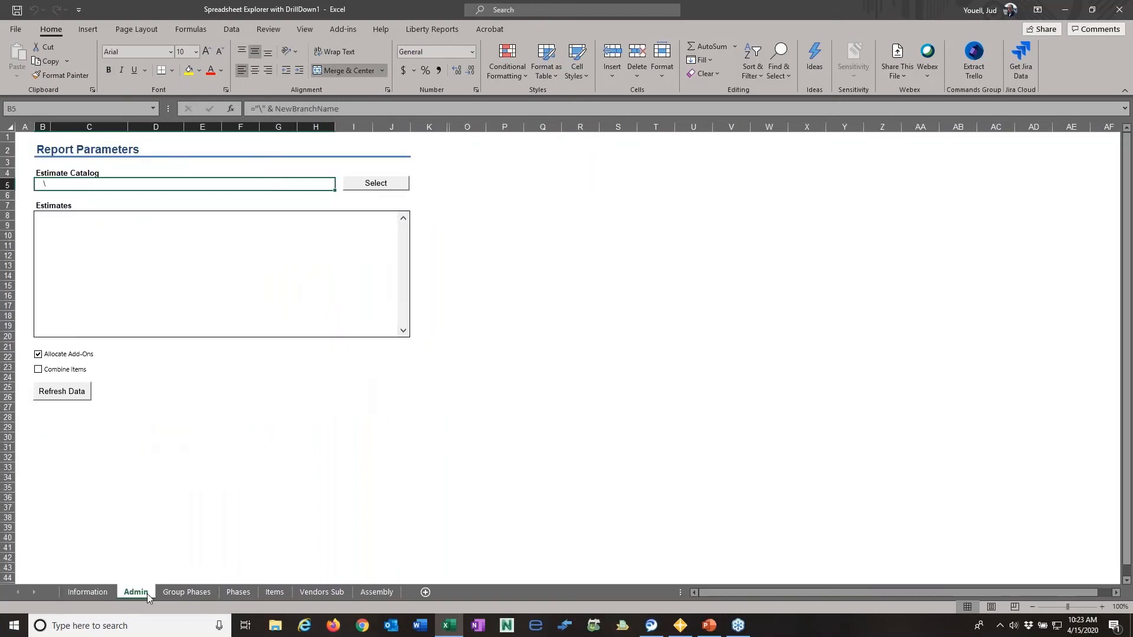
click(194, 593)
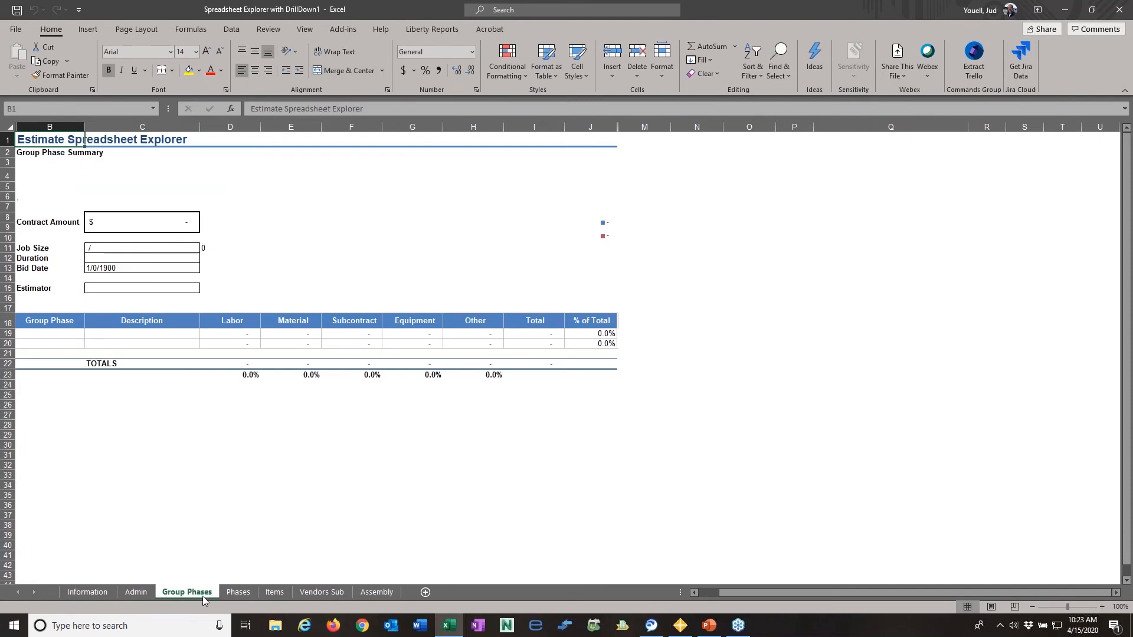
click(240, 594)
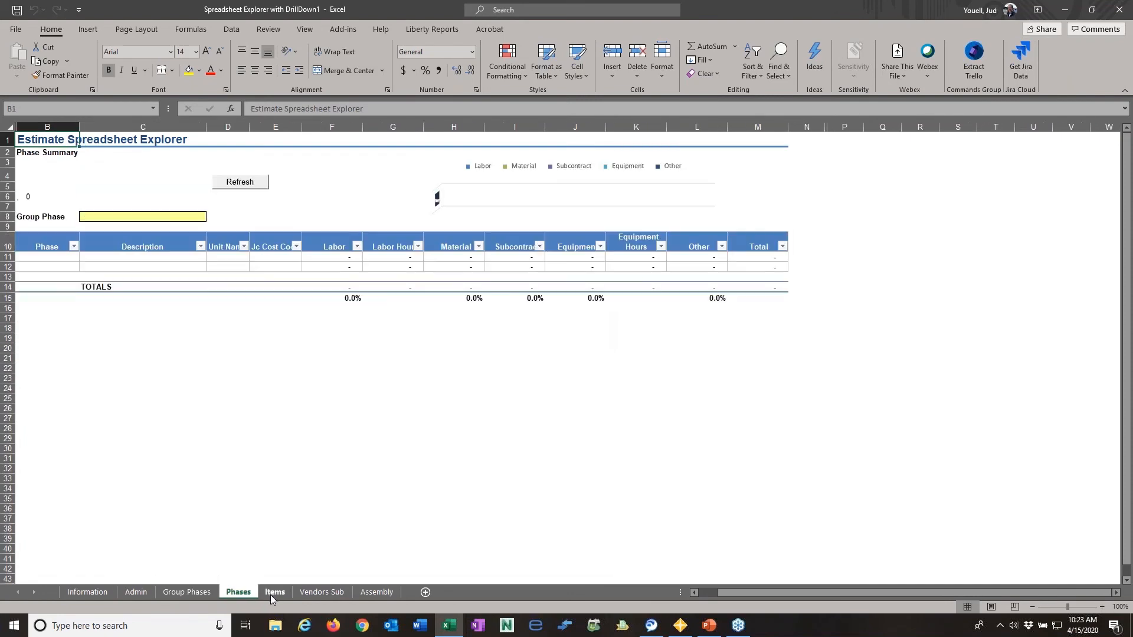
click(275, 593)
click(310, 593)
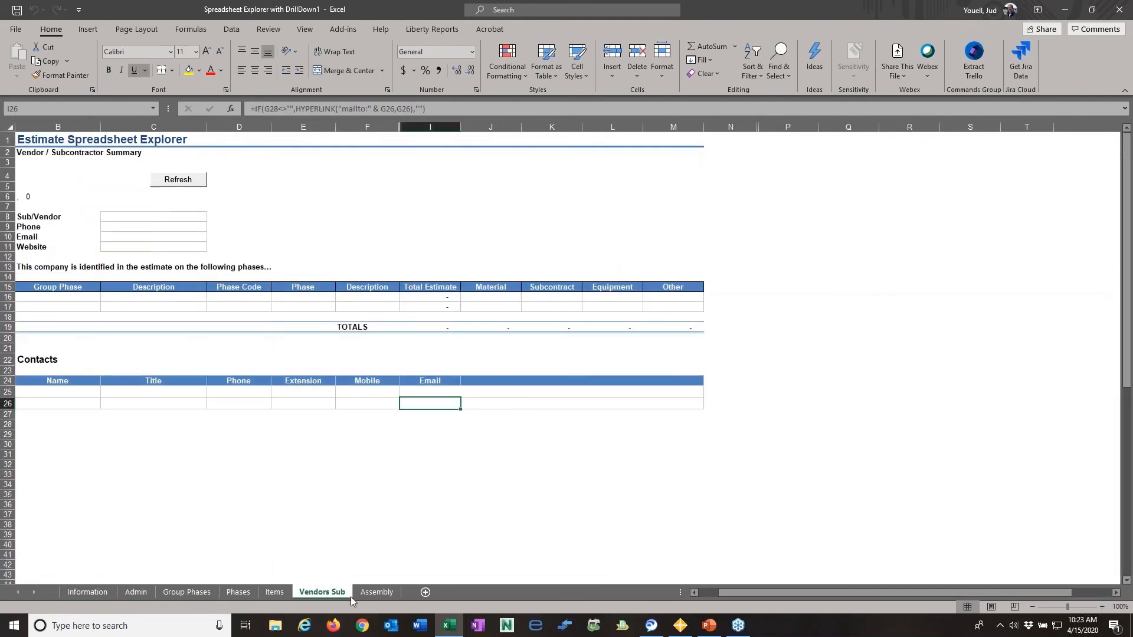
click(369, 596)
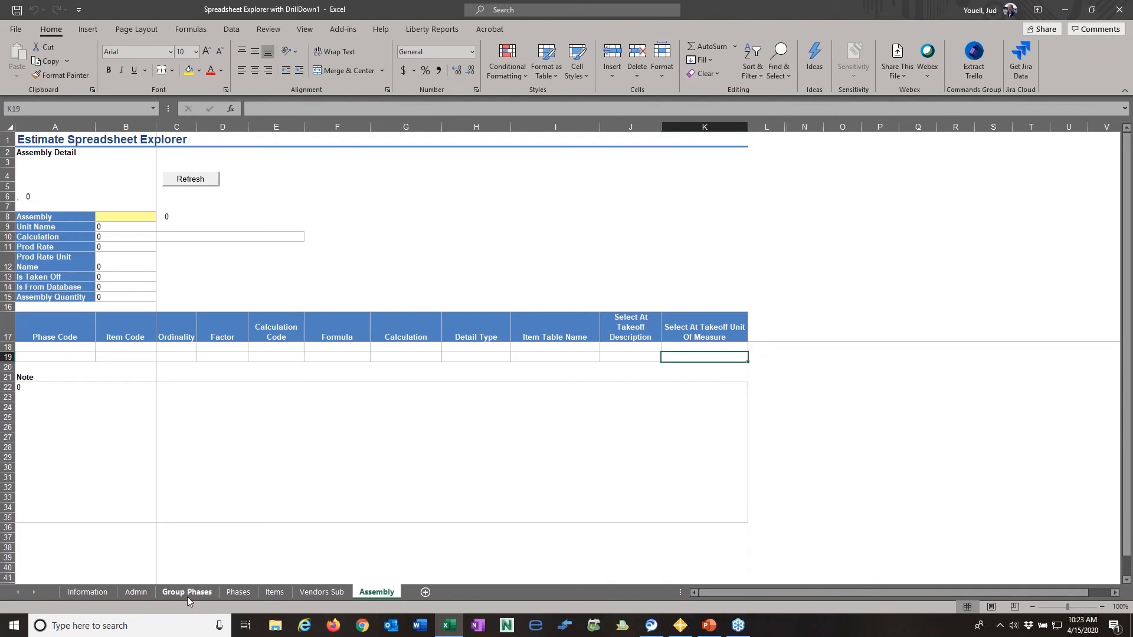
- Choose the LaQuinta estimate from the Demonstration Estimates catalog branch on the Admin sheet and refresh the report data
click(133, 593)
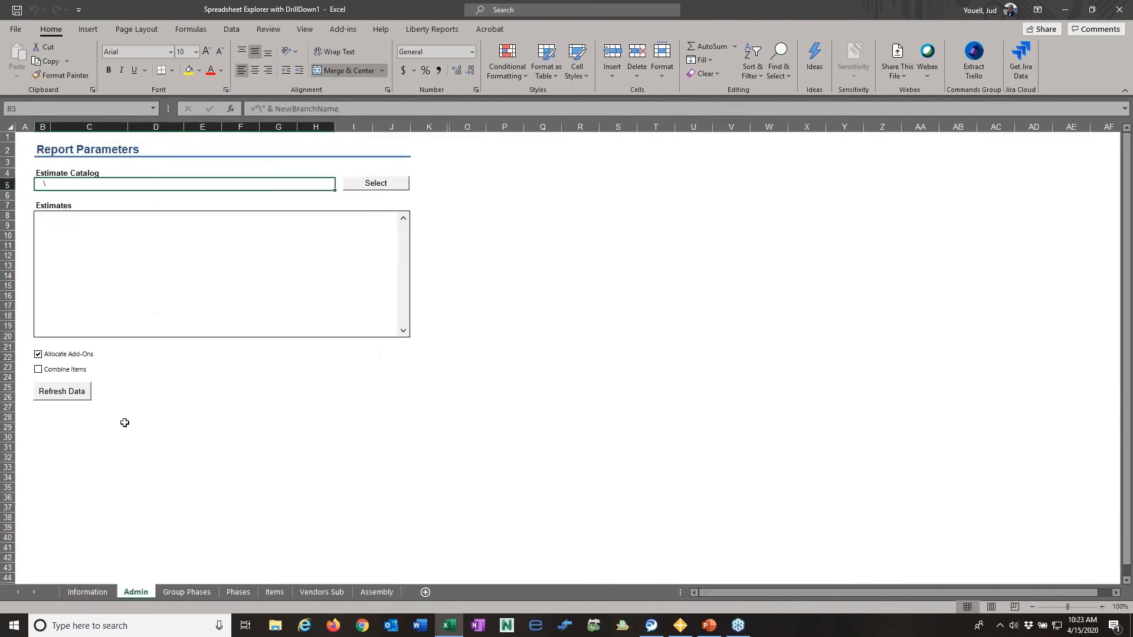
click(367, 185)
click(506, 272)
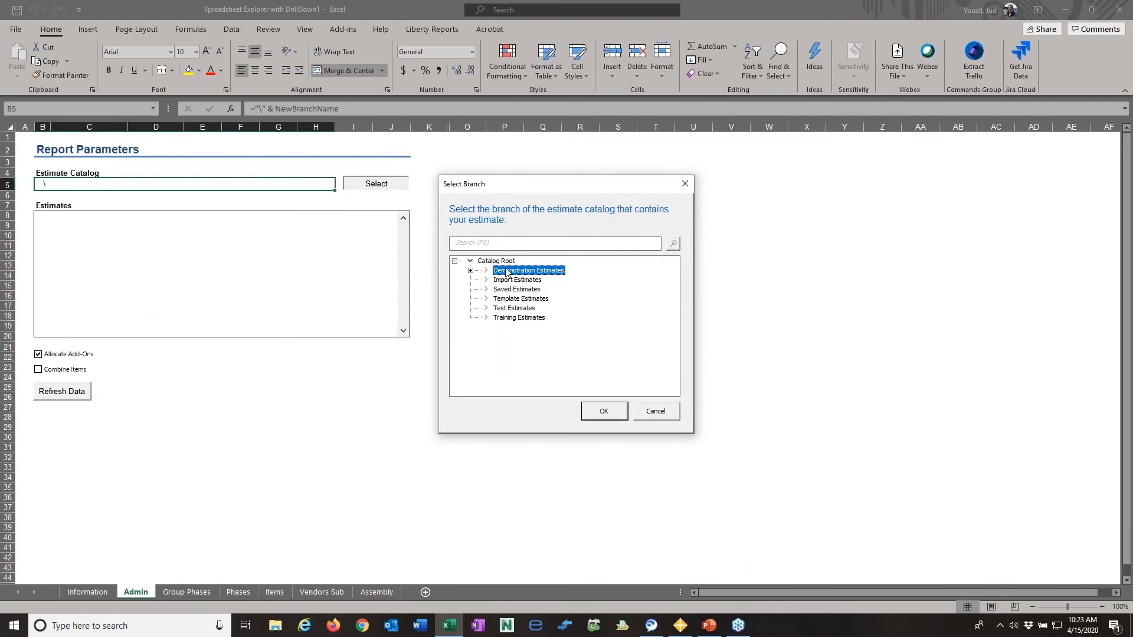
click(605, 411)
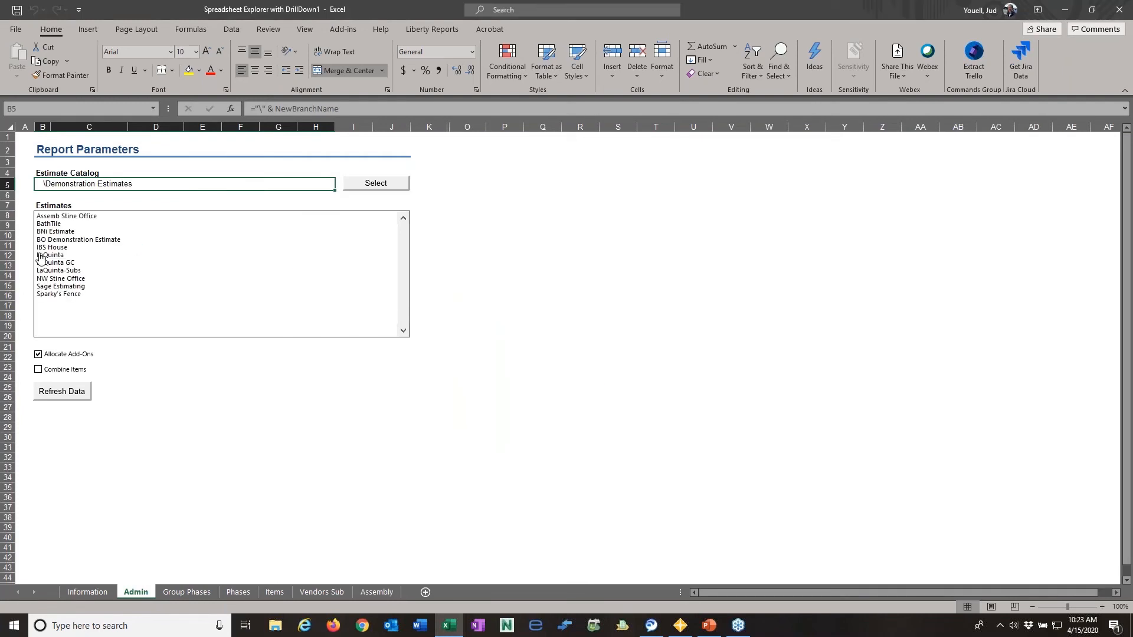
click(50, 256)
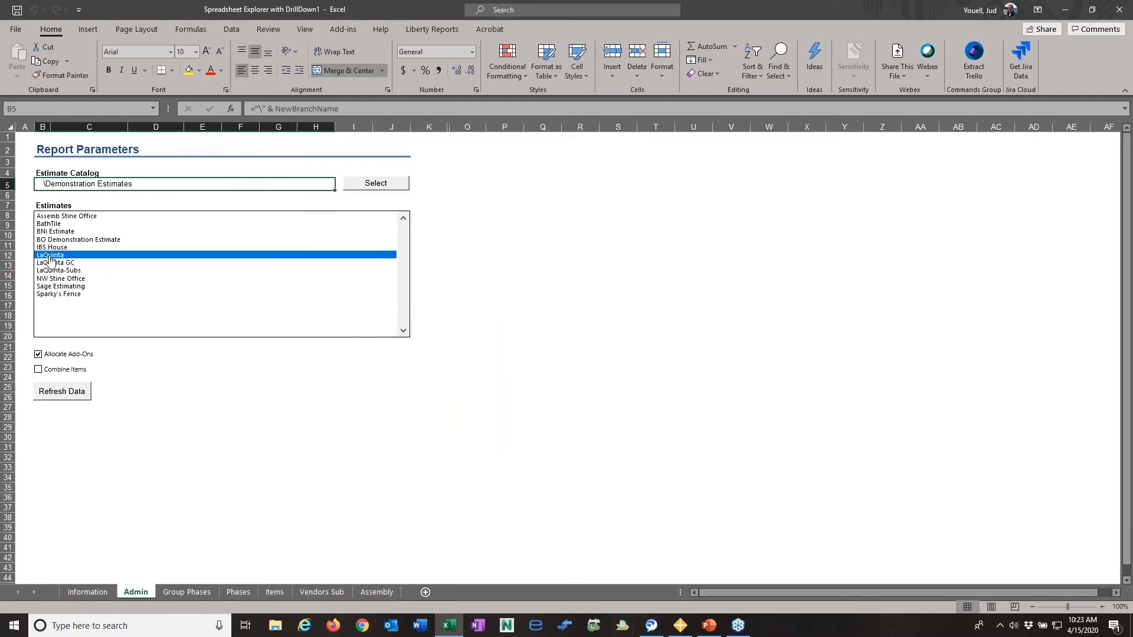
click(71, 396)
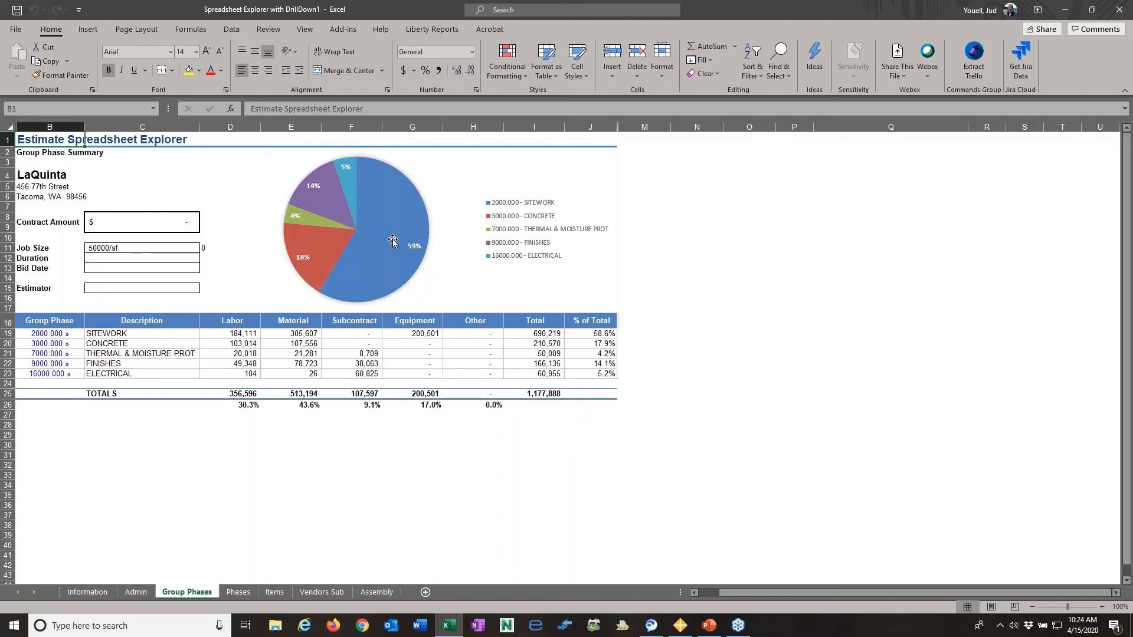
- Review the Group Phase Summary and drill down into the 2000.000 SITEWORK group phase
mouse_move(392, 237)
mouse_move(345, 245)
click(218, 280)
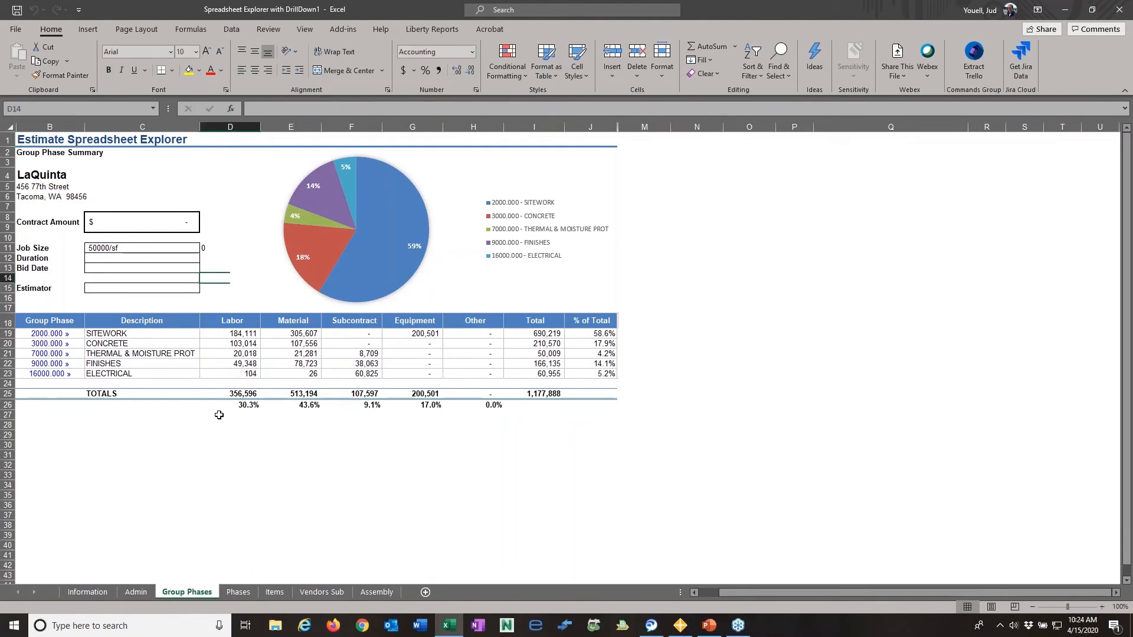
click(208, 447)
click(53, 334)
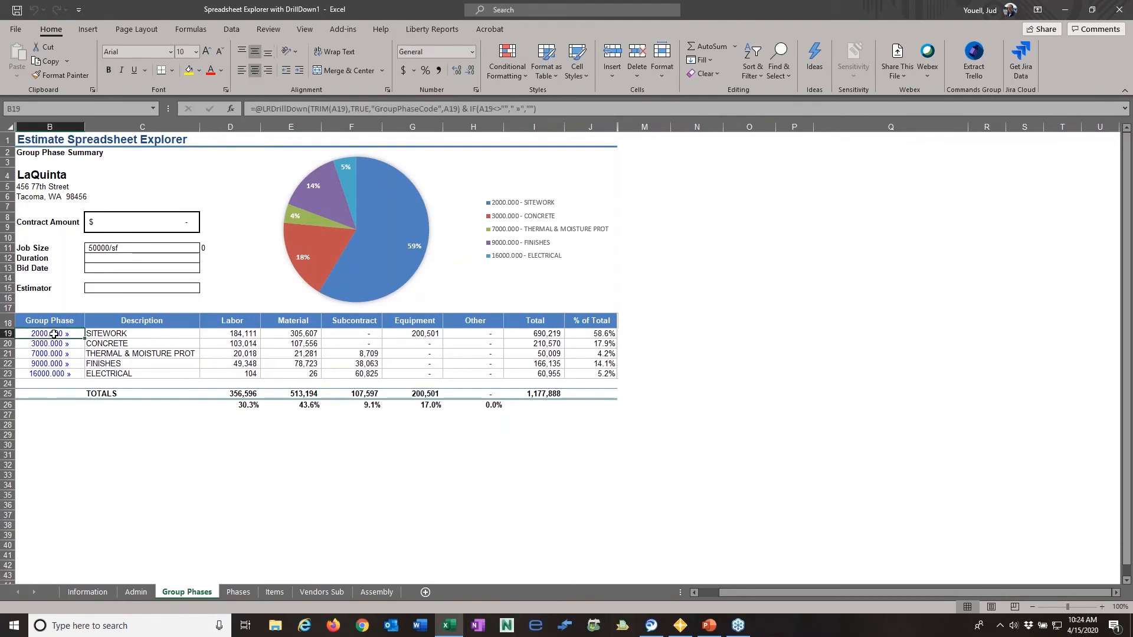
double_click(54, 335)
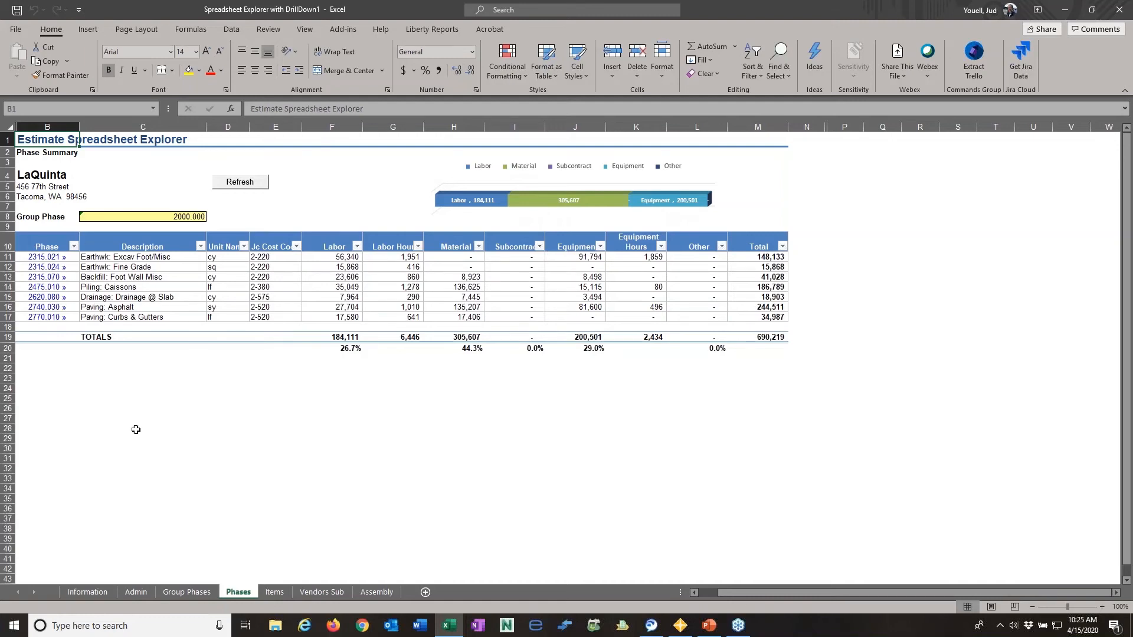
- Revisit the group phase summary, drill from phase 2315.021 into its items and open the first item's assembly, 0302b
click(186, 591)
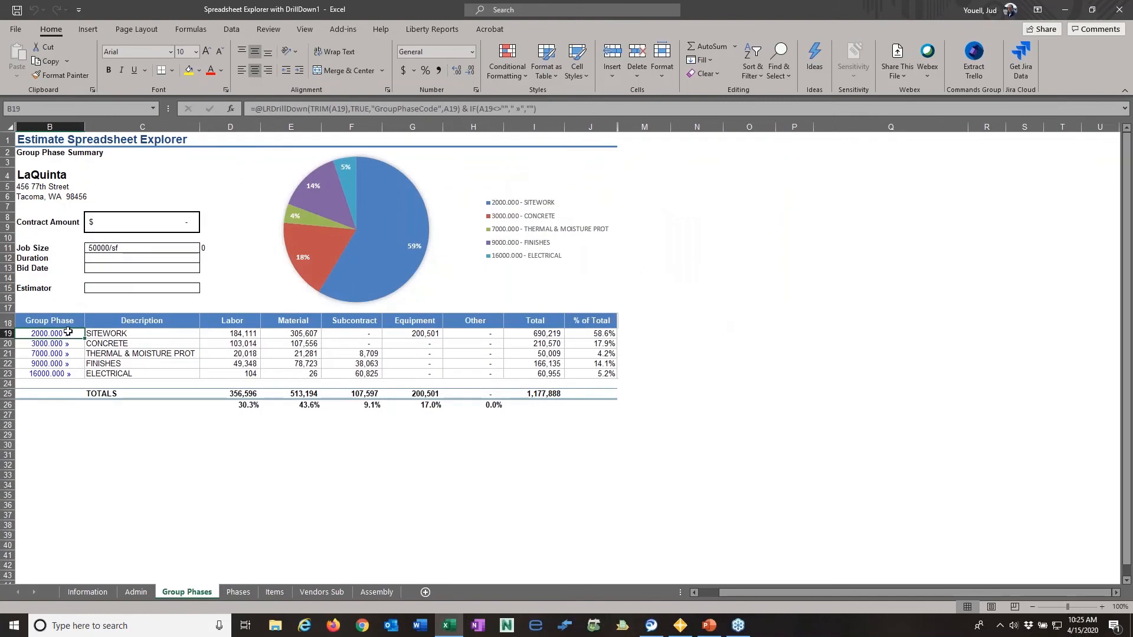
click(238, 593)
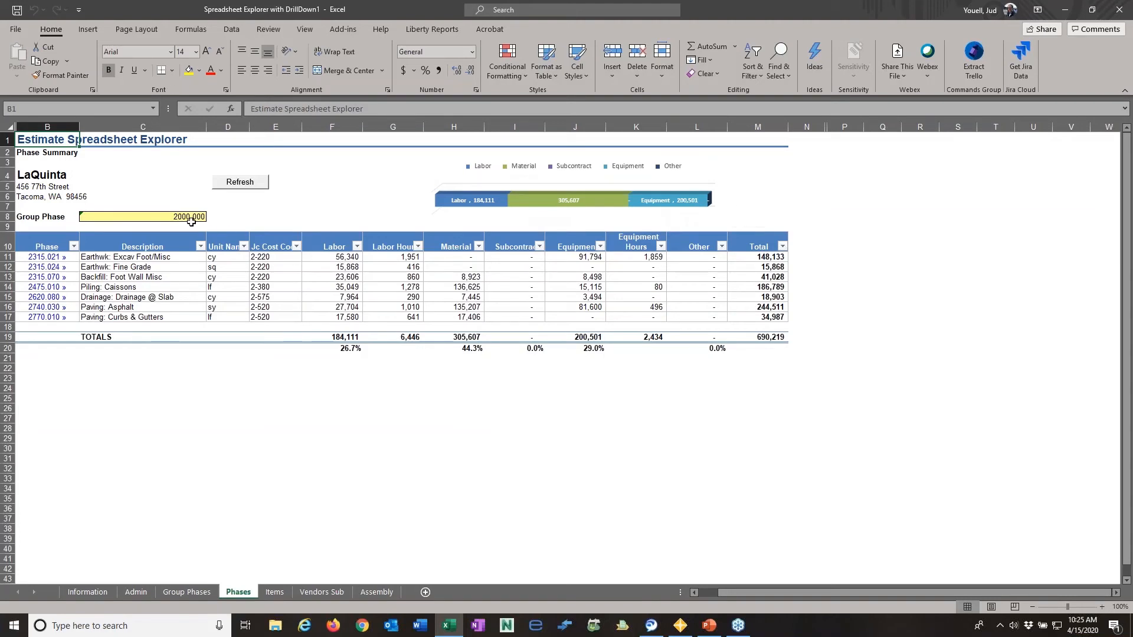
click(51, 257)
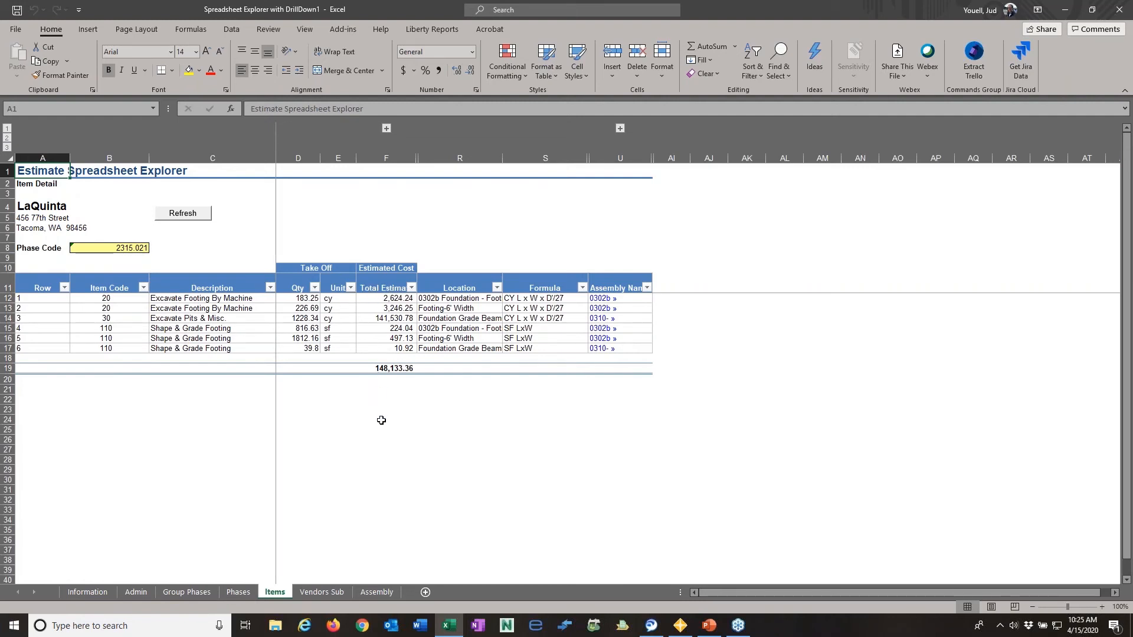
click(602, 298)
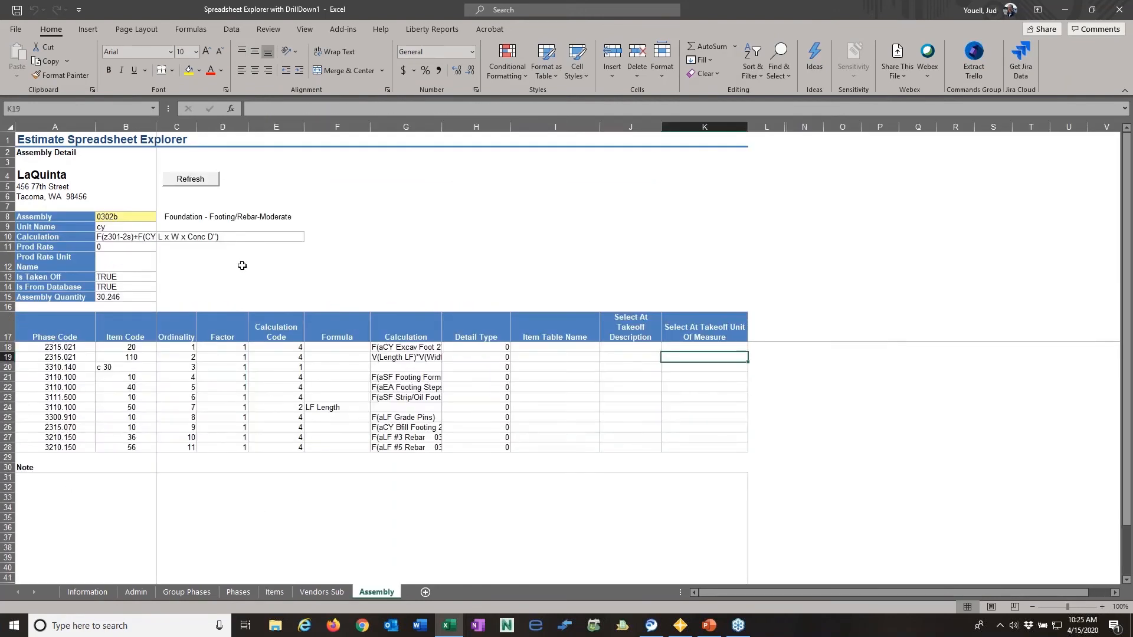
- Review the Group Phases, Phases, Items, Vendors Sub and Admin sheets with the LaQuinta data loaded
click(173, 594)
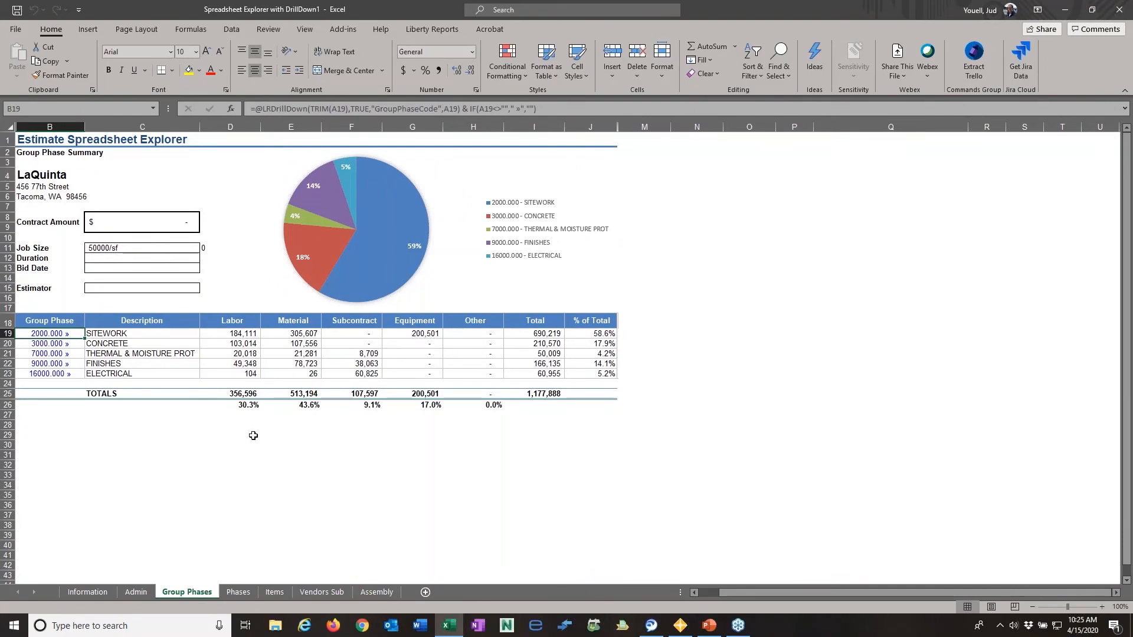
click(232, 593)
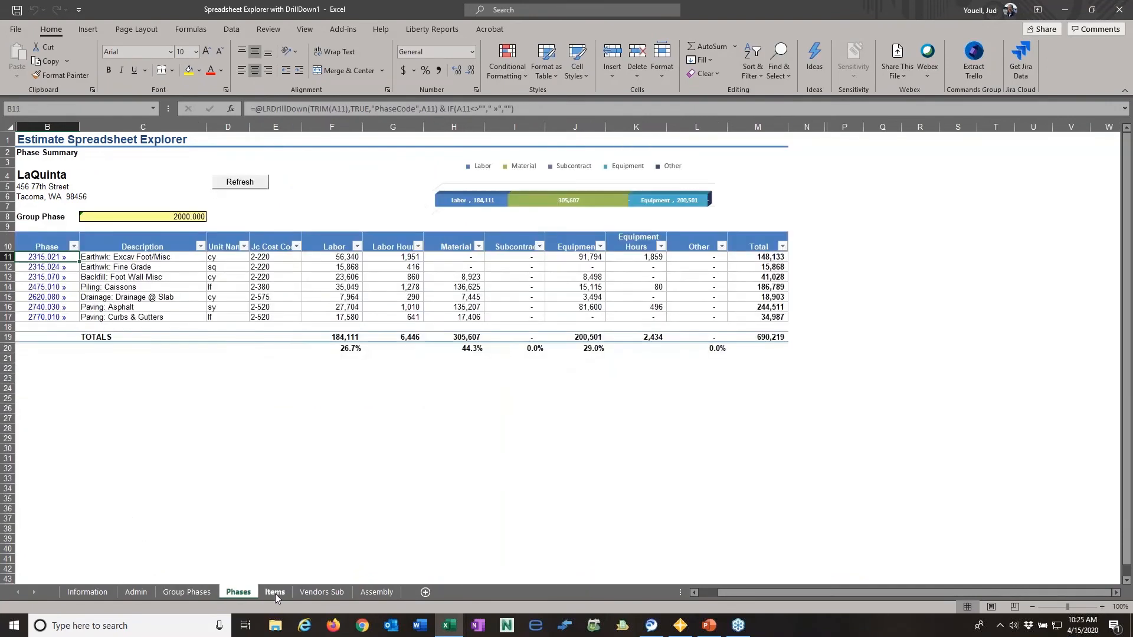
click(275, 593)
click(308, 594)
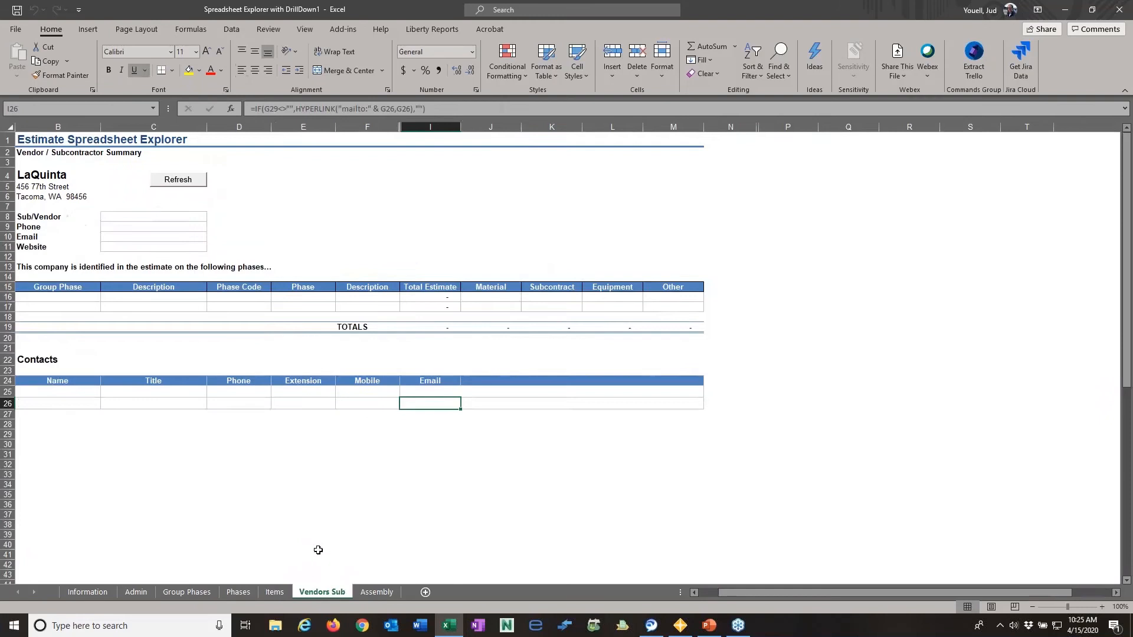
click(134, 593)
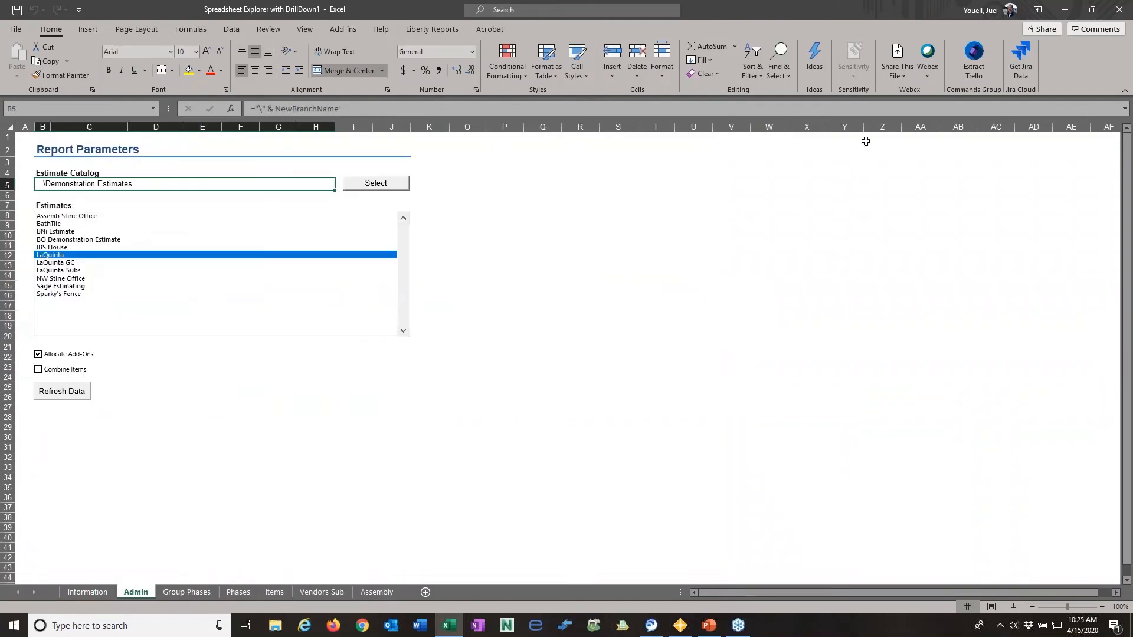
- Close the Spreadsheet Explorer workbook without saving and open the Search Estimates report from Liberty Reports Desktop
click(1120, 13)
click(625, 397)
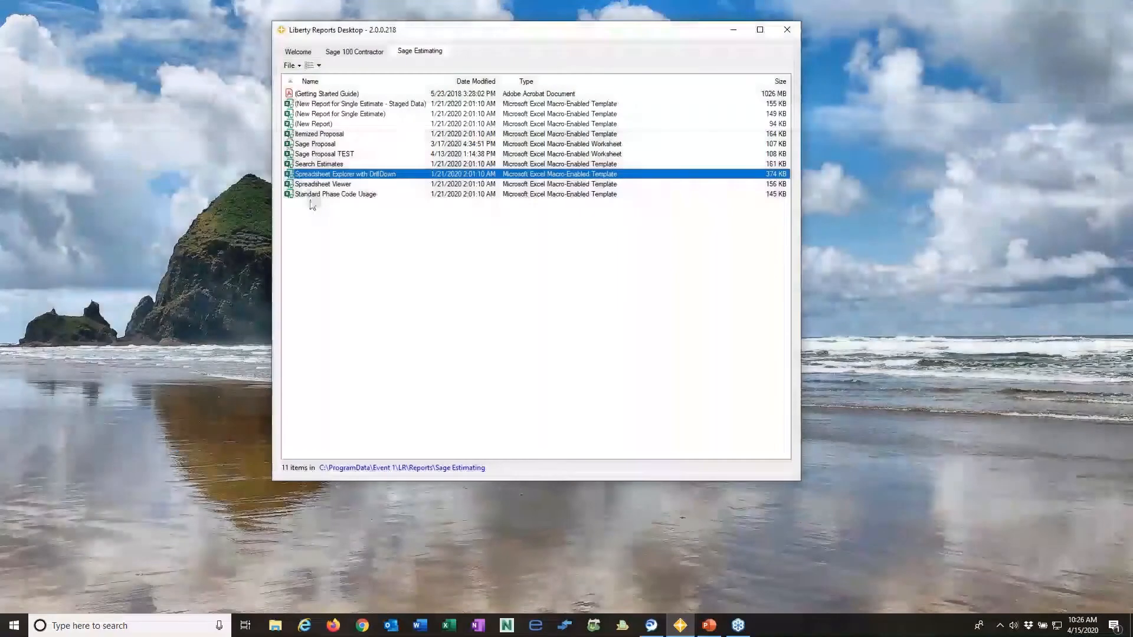
double_click(322, 165)
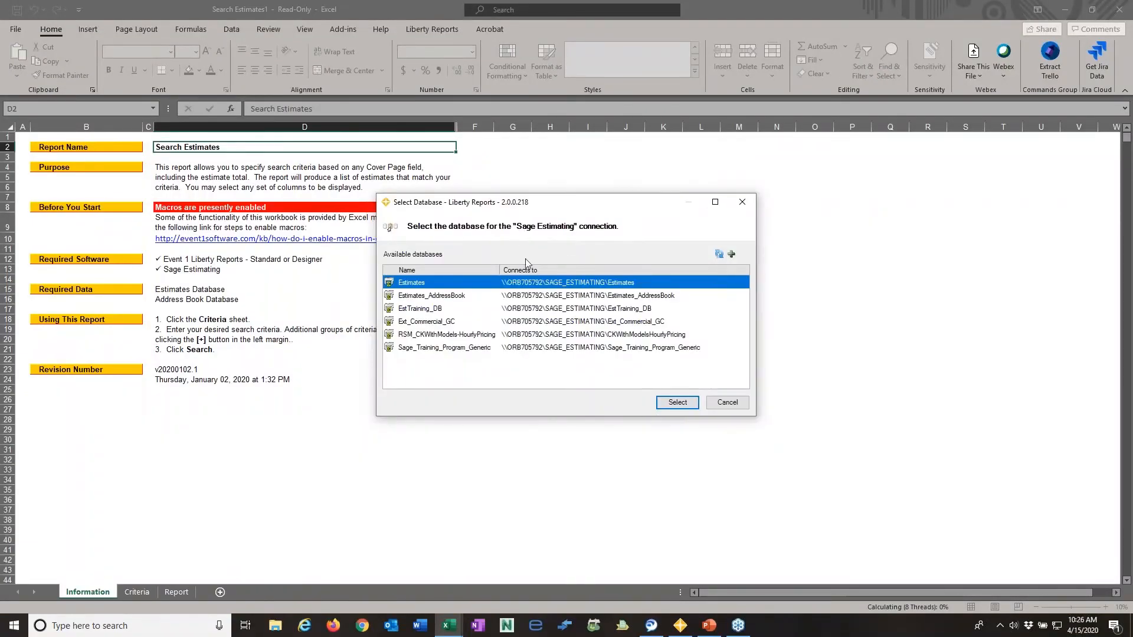
- Try connecting Search Estimates to Ext_Commercial_GC with Estimates_AddressBook as the address book, and close the workbook without saving
click(583, 310)
click(587, 322)
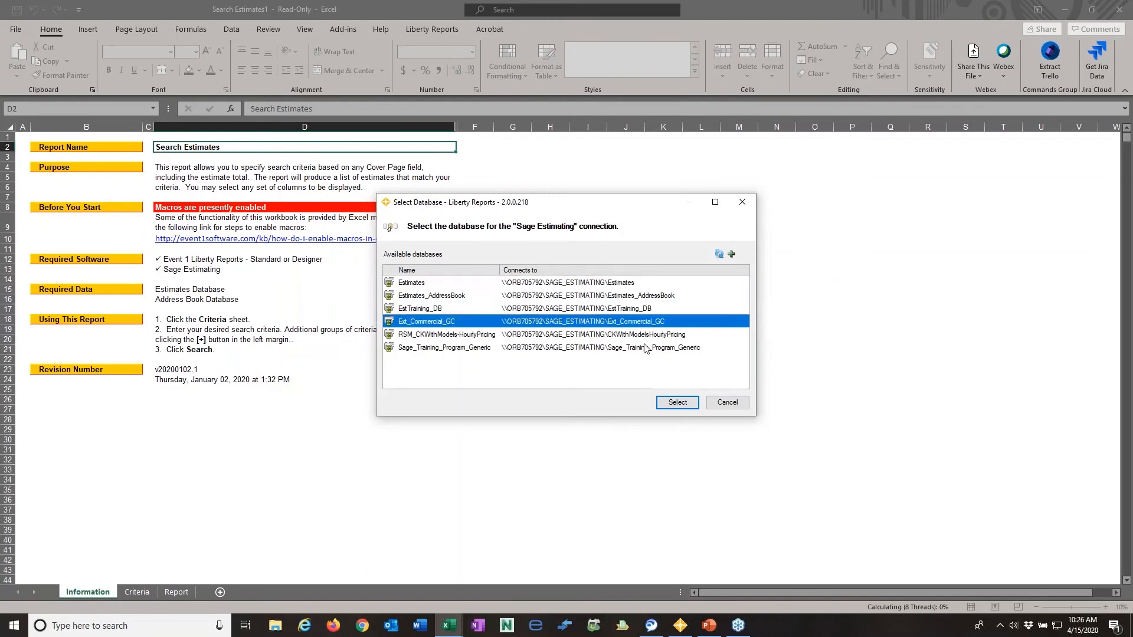
click(691, 405)
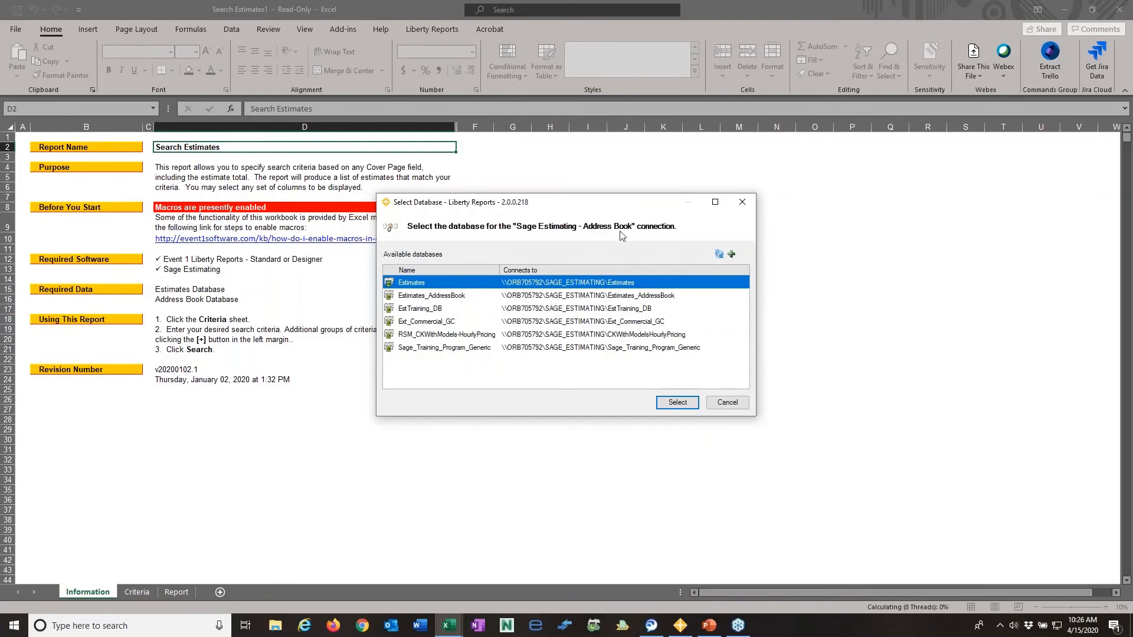
click(646, 295)
click(679, 402)
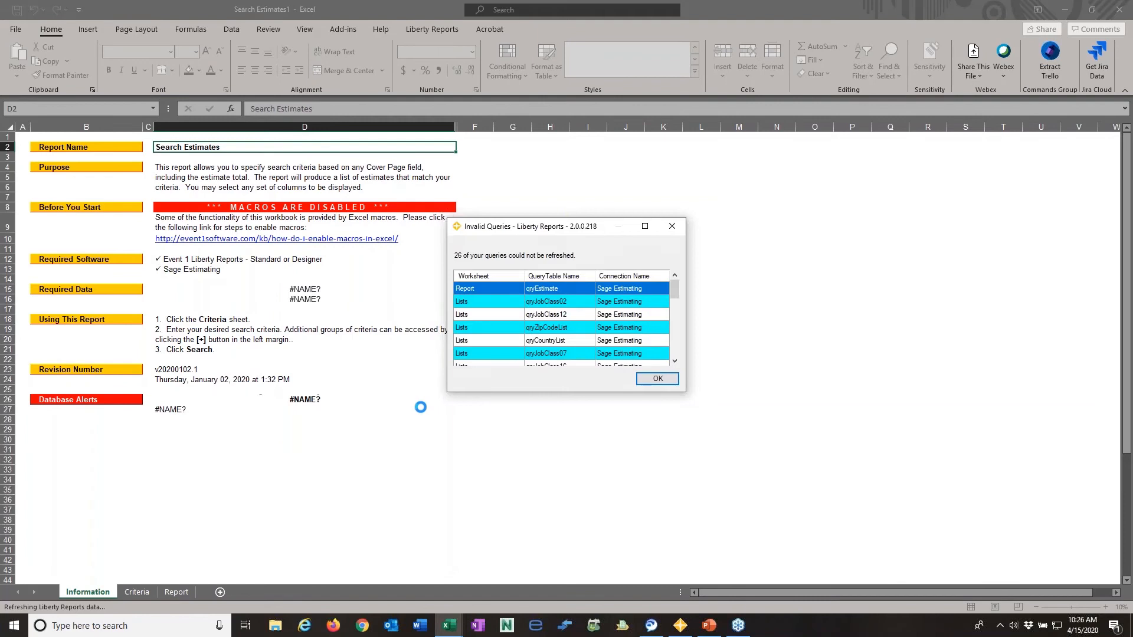
click(657, 379)
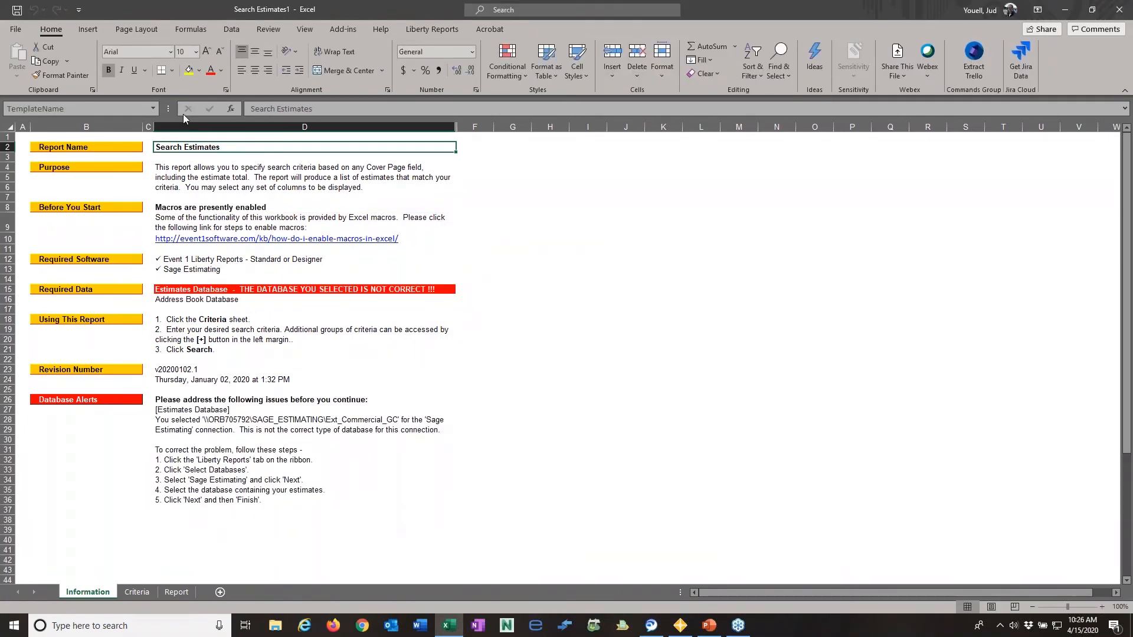
click(1119, 13)
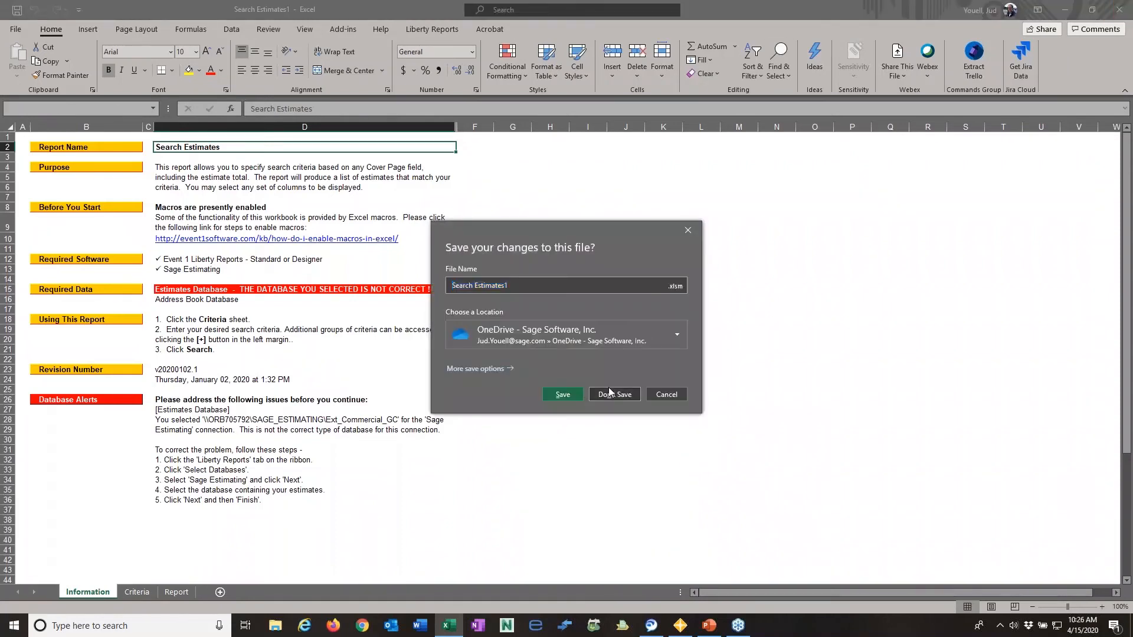
click(608, 387)
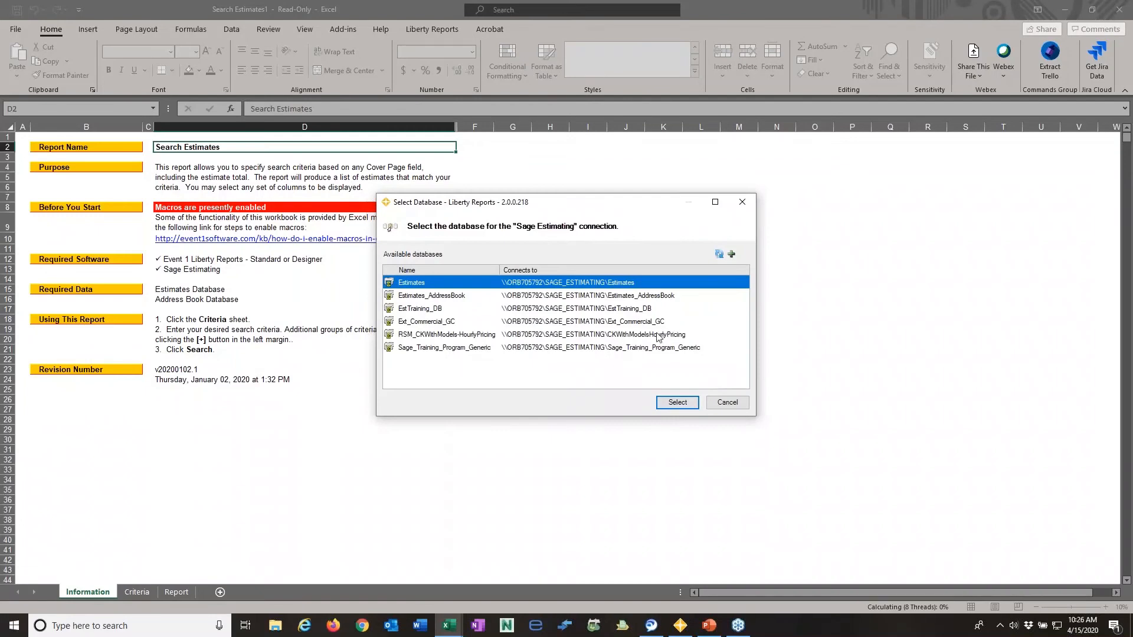
- Connect the reopened Search Estimates report to the Estimates database, with Estimates_AddressBook for the address book connection
click(673, 406)
click(631, 295)
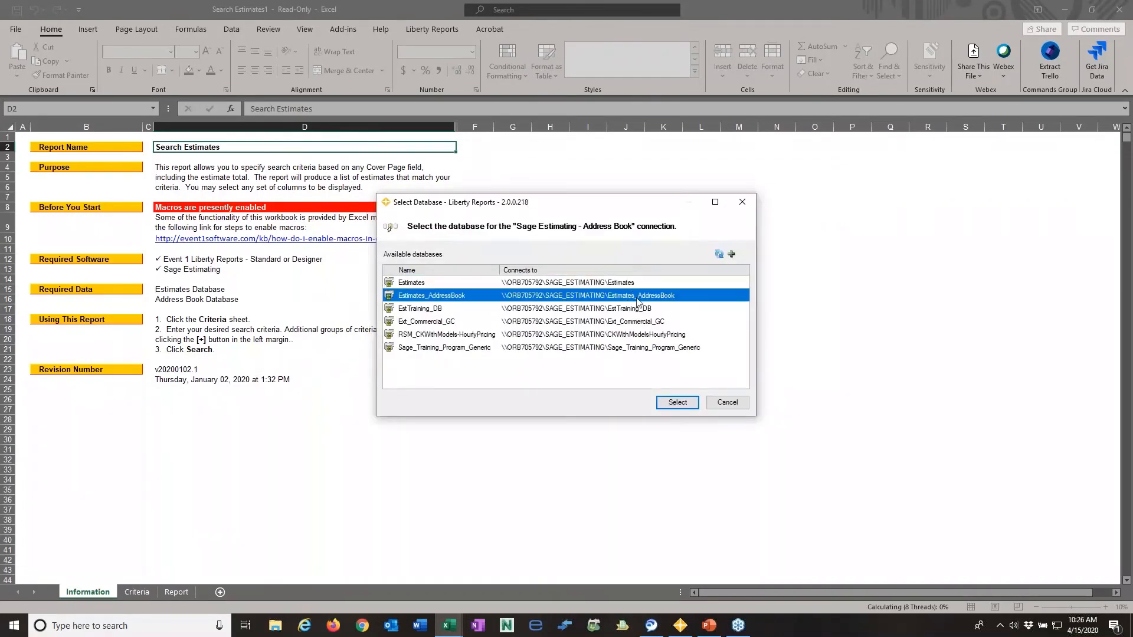
click(672, 404)
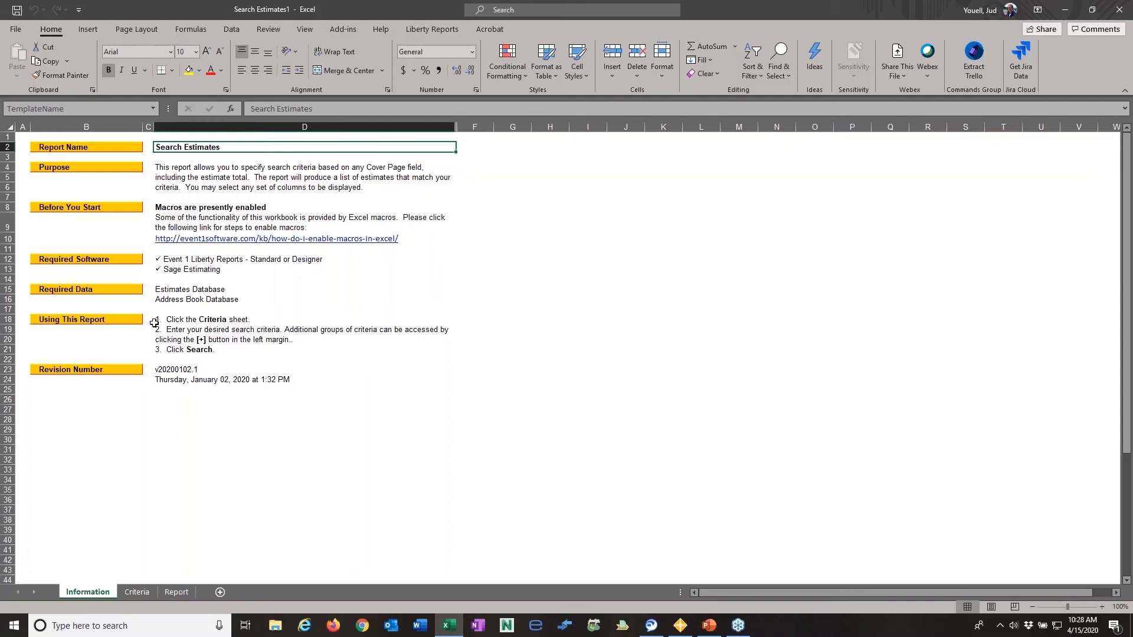
- View the search parameters on the Criteria sheet and the results layout on the Report sheet
click(140, 594)
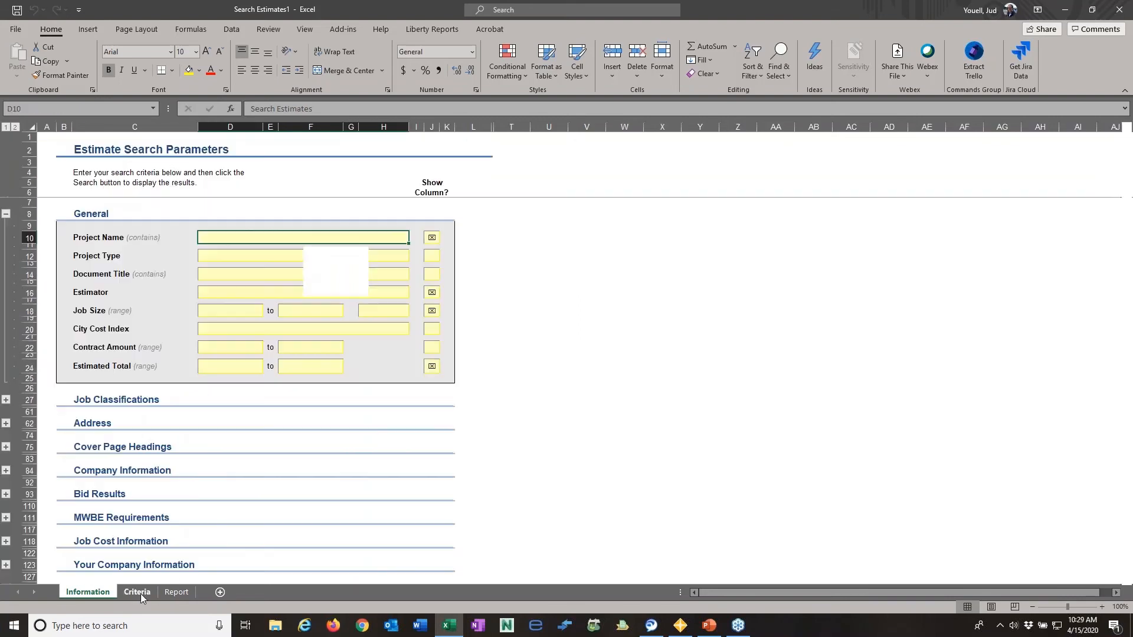
click(176, 593)
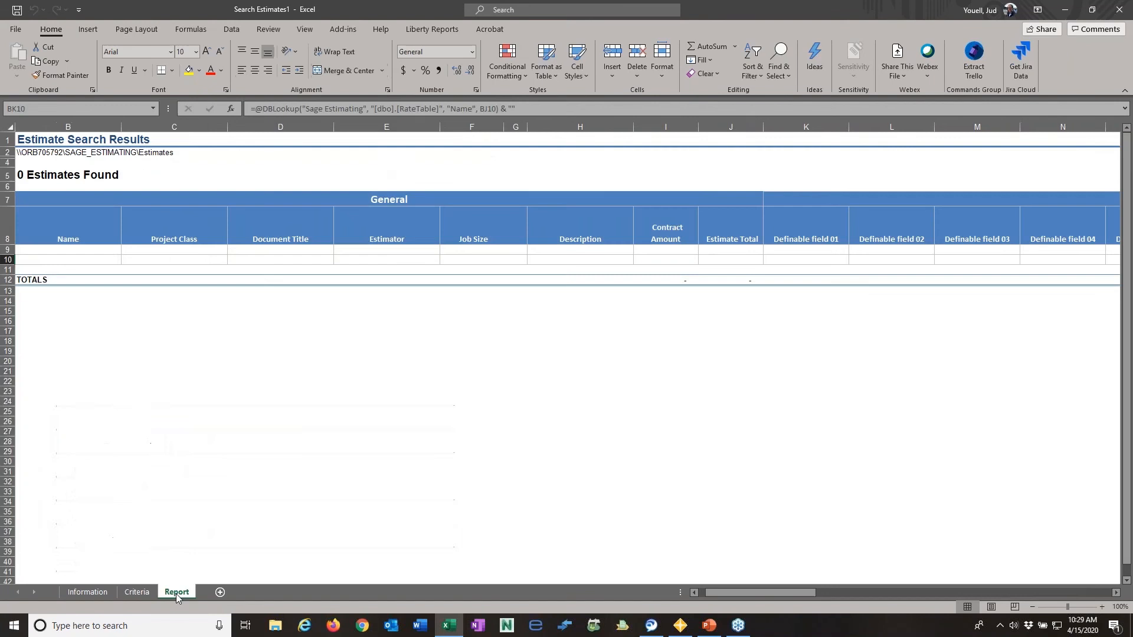
- Set the Project Type search criterion to "garage" on the Criteria sheet
click(141, 593)
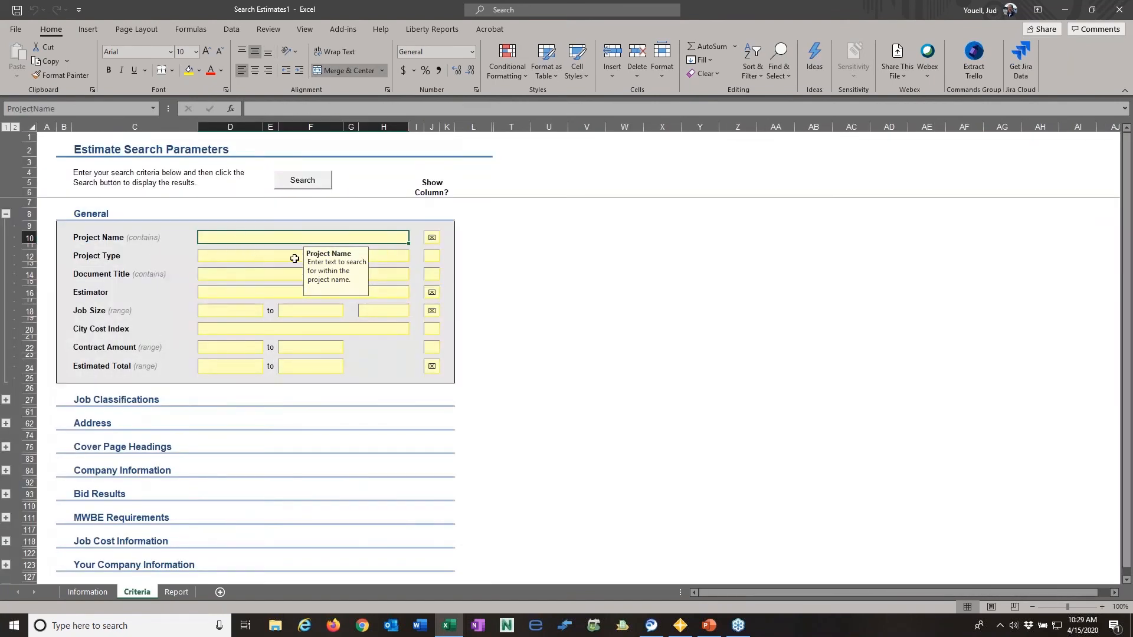
click(236, 259)
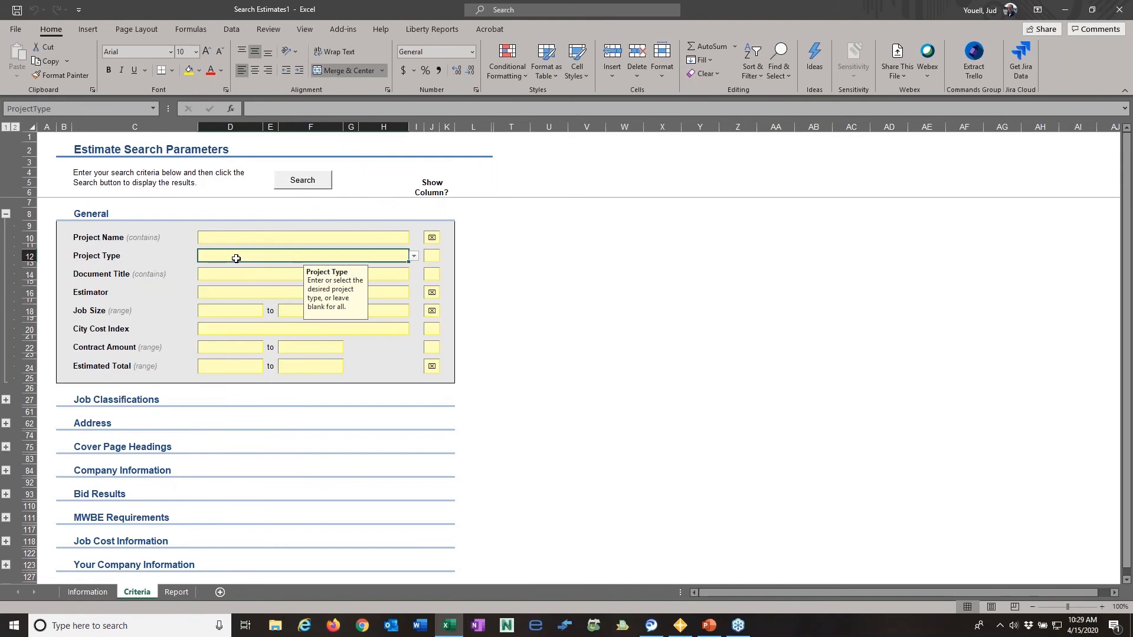
text(ga)
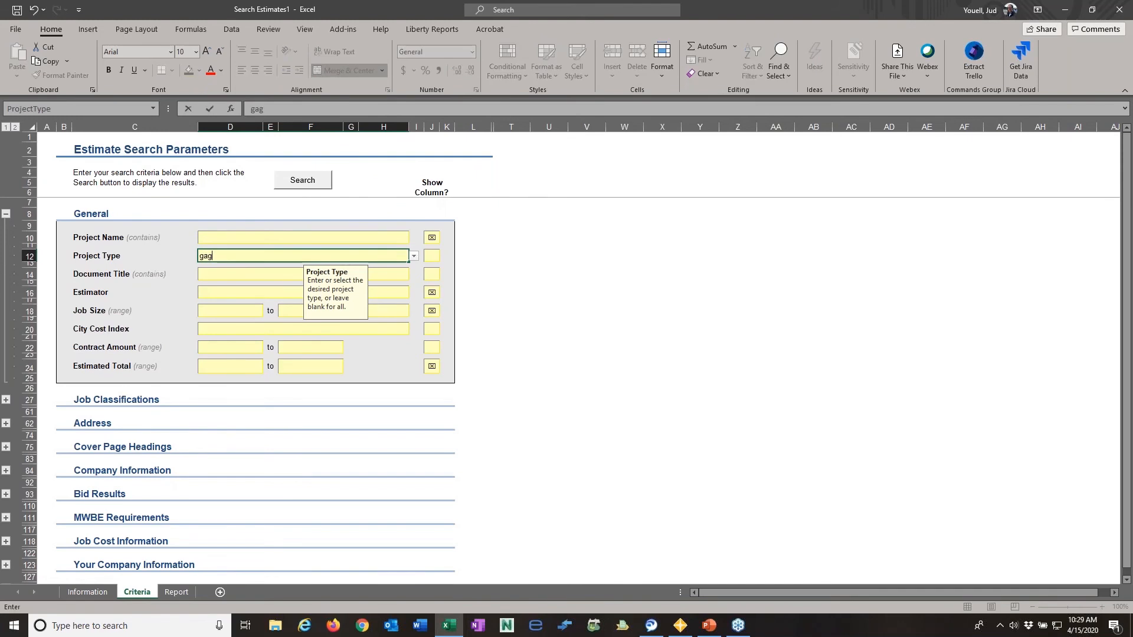
text(rage)
click(554, 337)
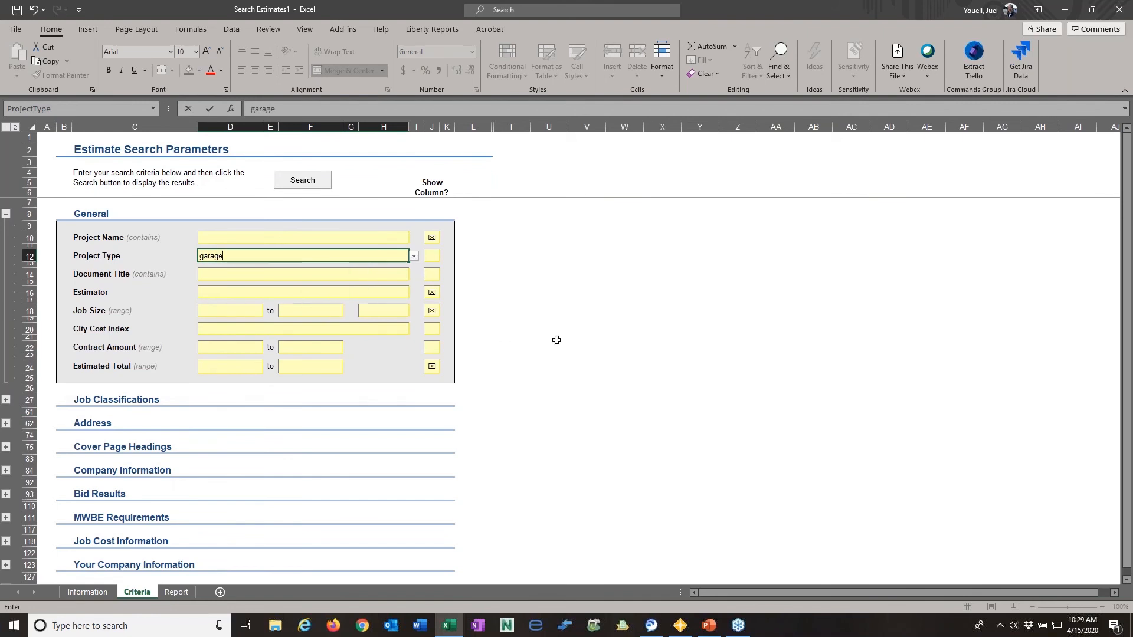
- Examine the search fields available under Job Classifications, Address and Cover Page Headings, collapsing each section again
click(6, 400)
scroll(232, 384, down, 6)
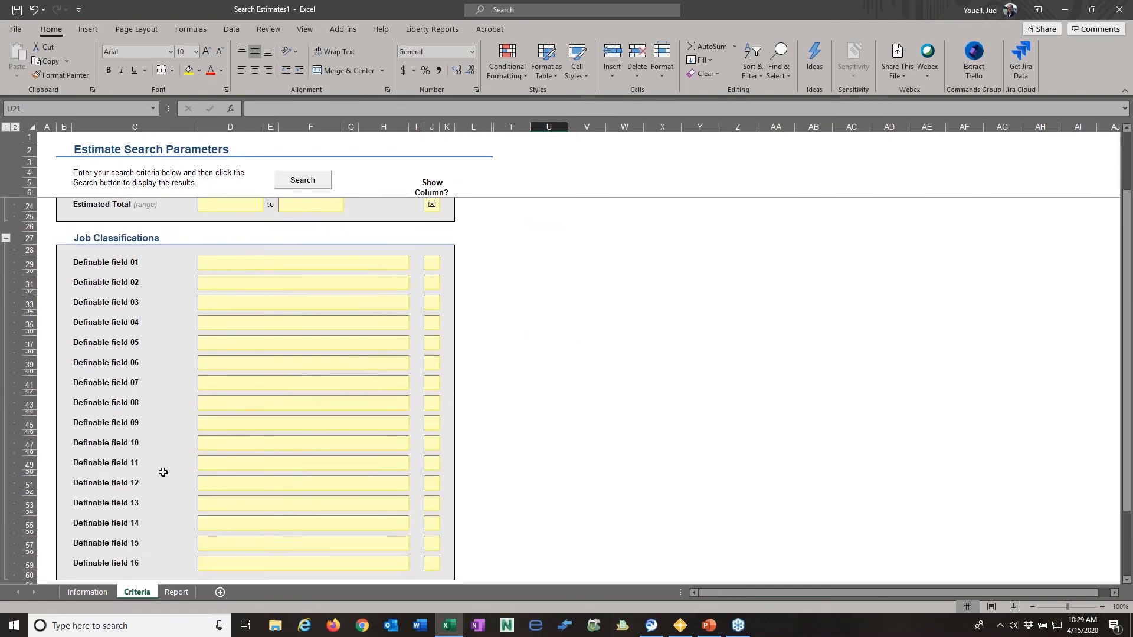
click(7, 239)
click(6, 262)
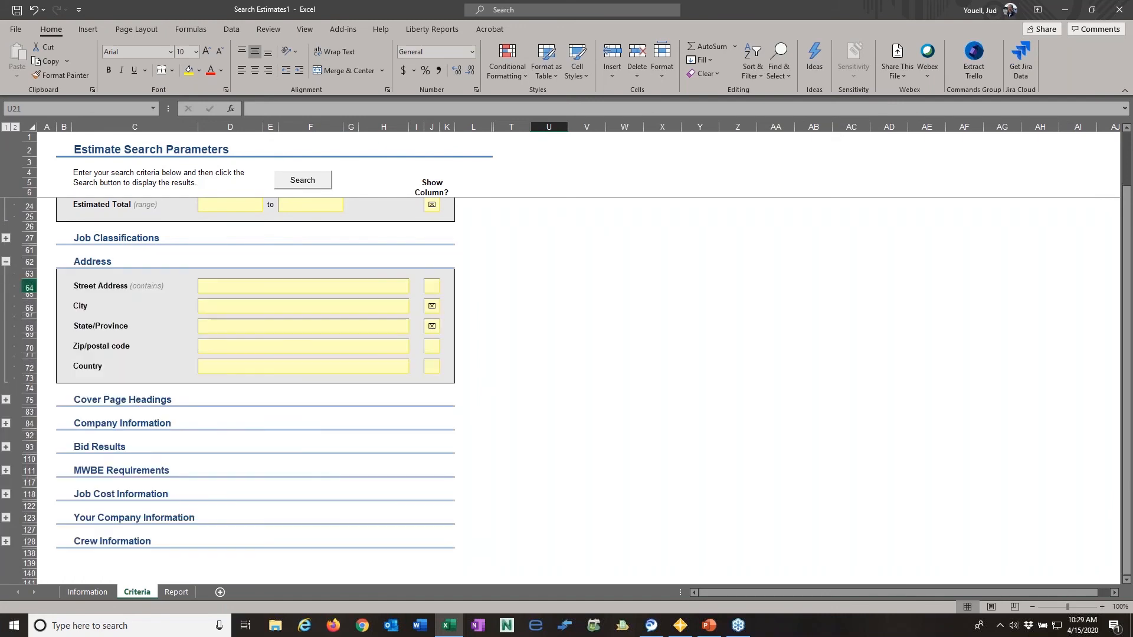
scroll(254, 278, up, 6)
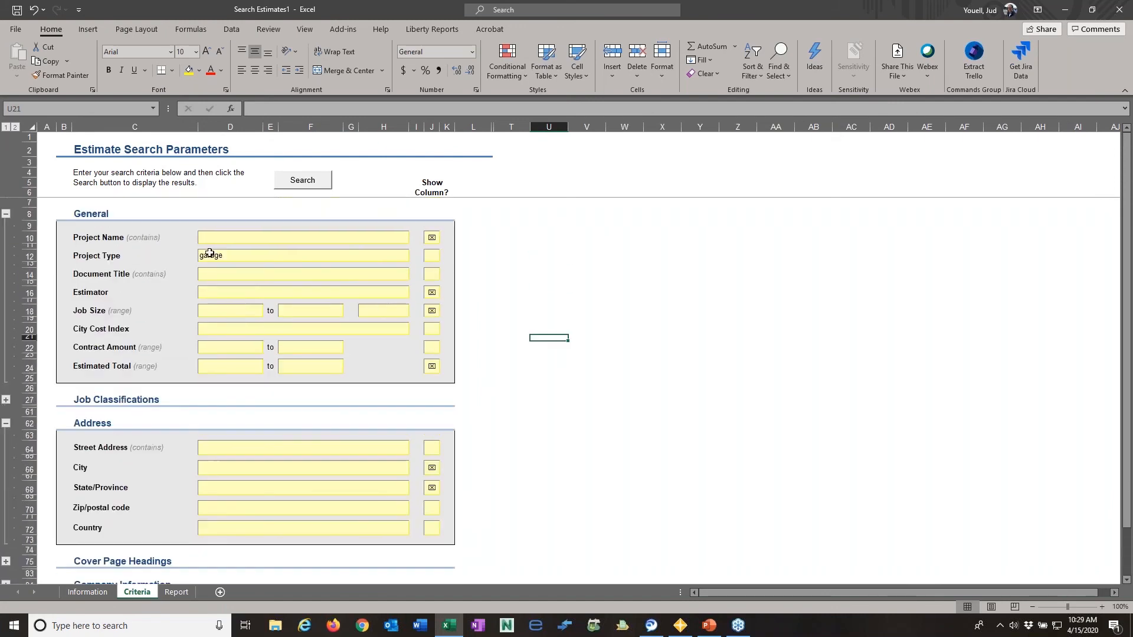
click(239, 488)
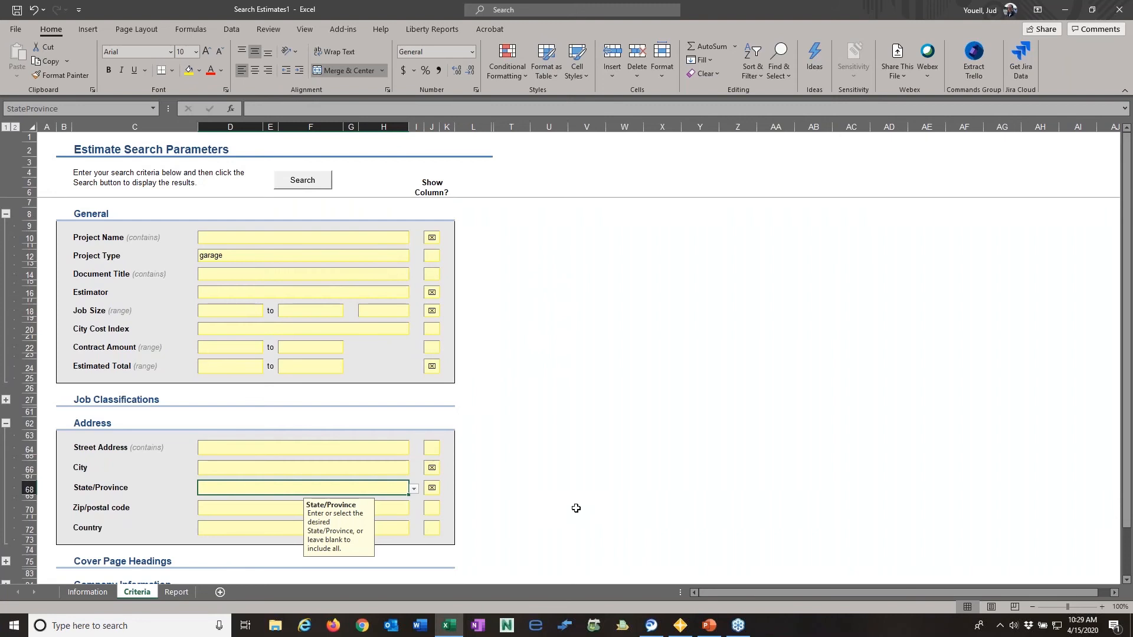
scroll(589, 411, down, 3)
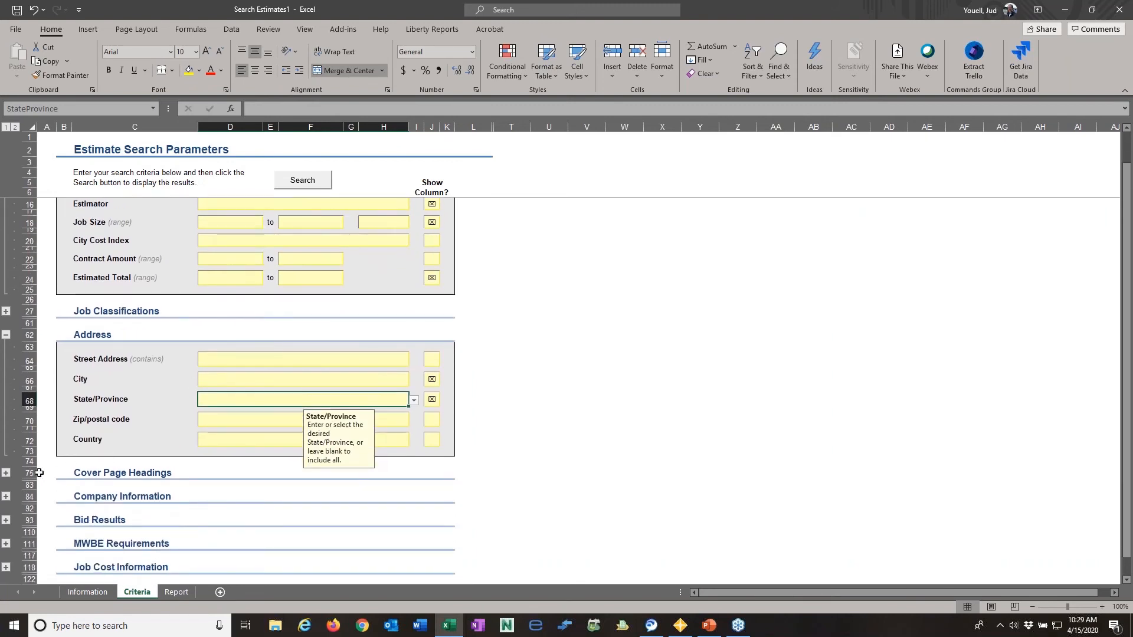
click(5, 335)
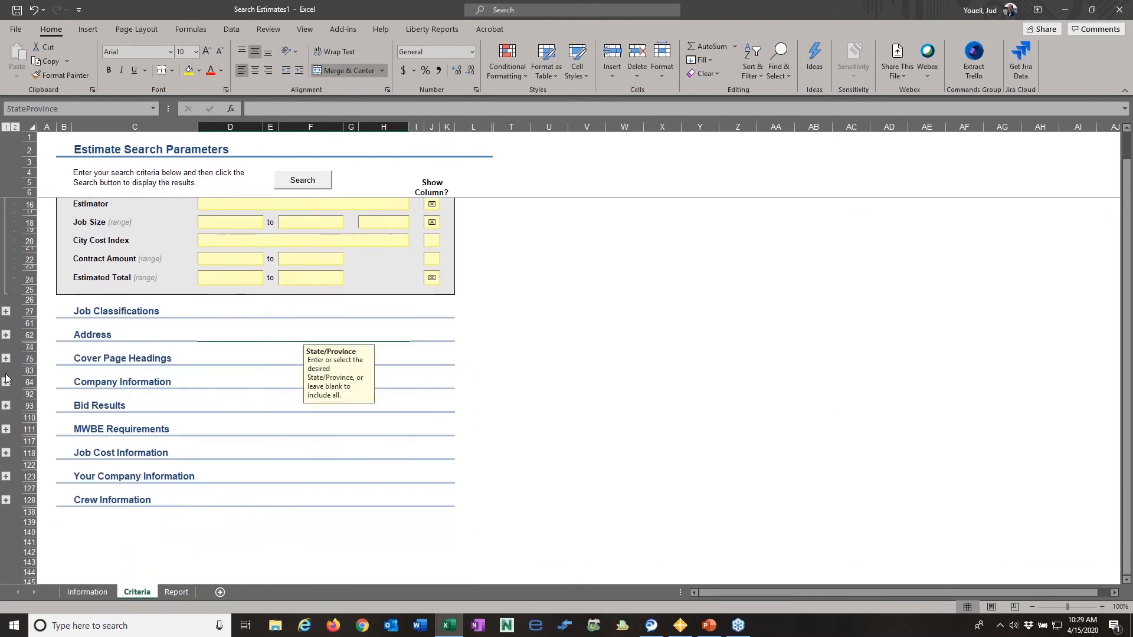
click(6, 358)
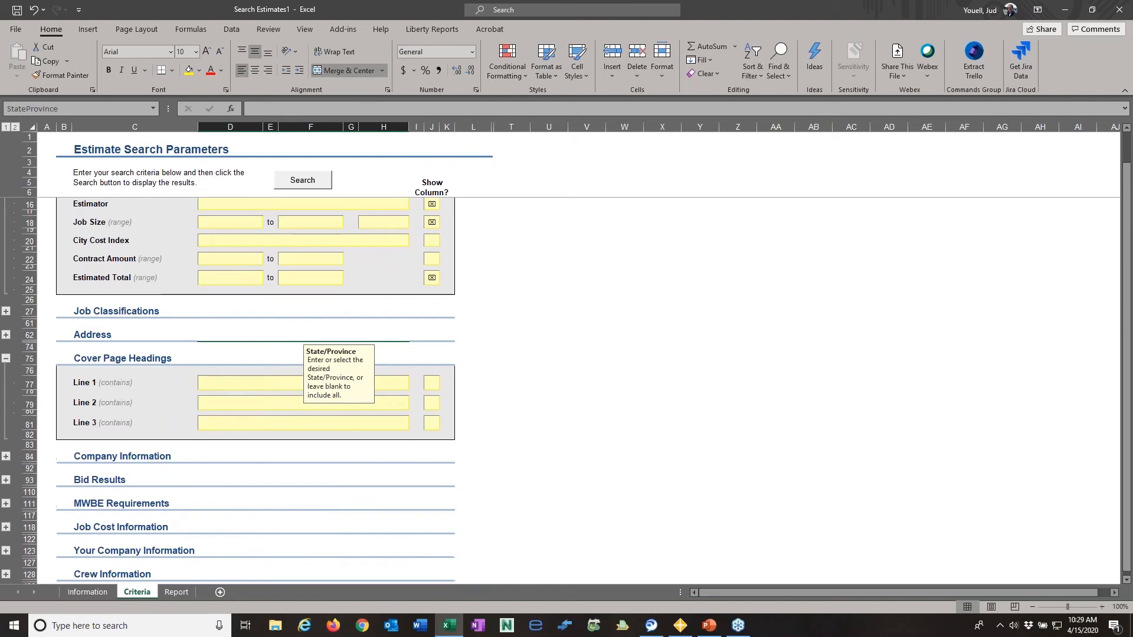
click(7, 358)
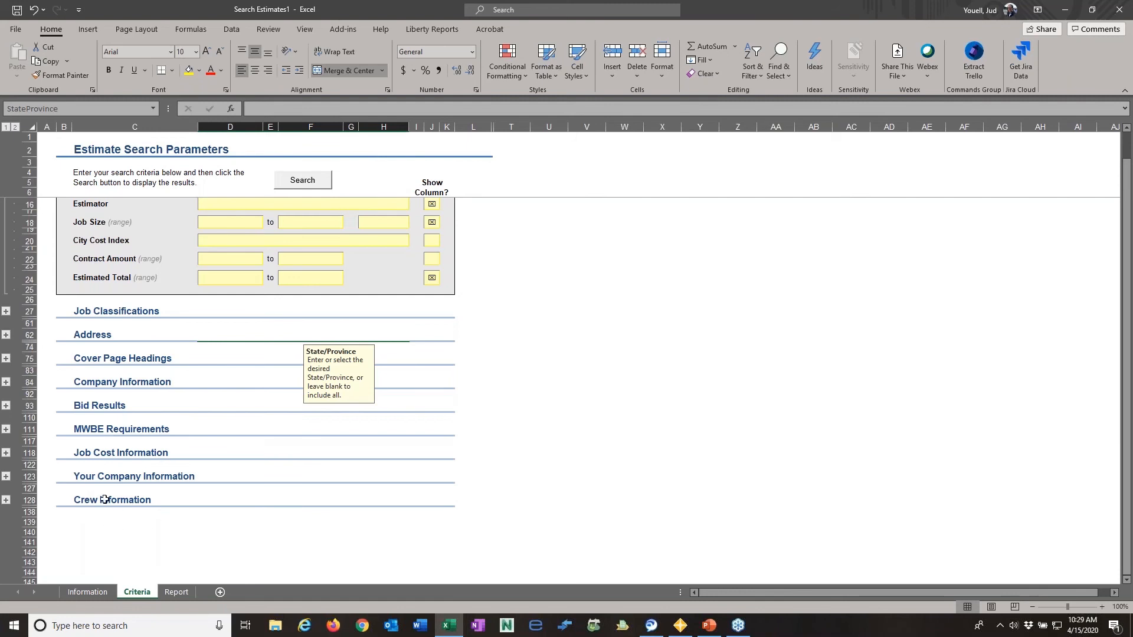
- Run the estimate search with the entered criteria
scroll(531, 374, up, 3)
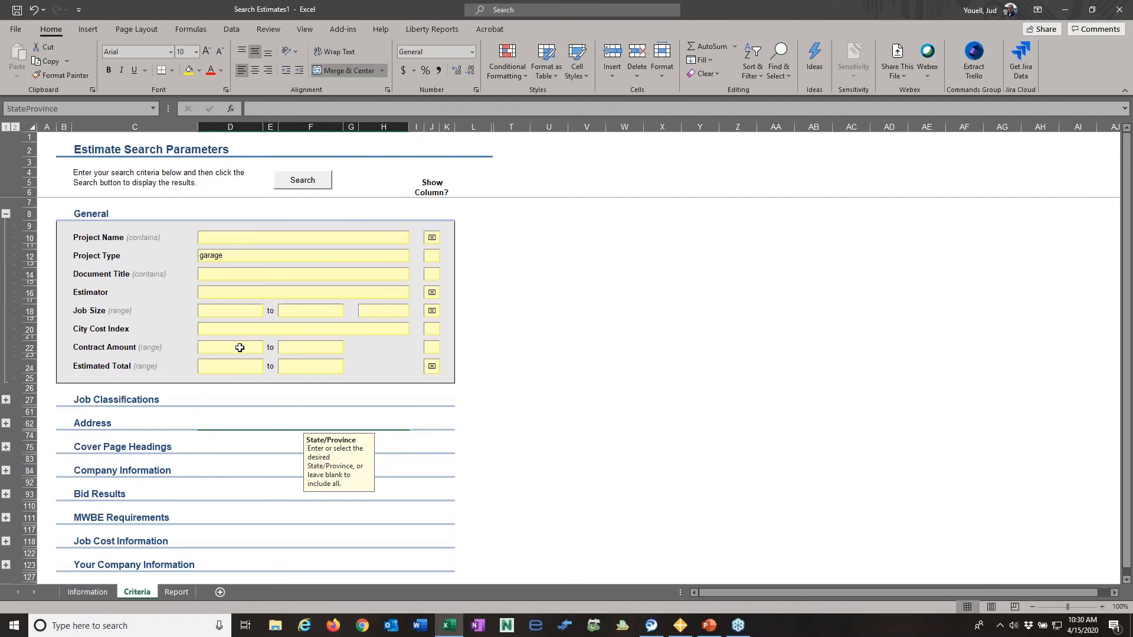
click(179, 149)
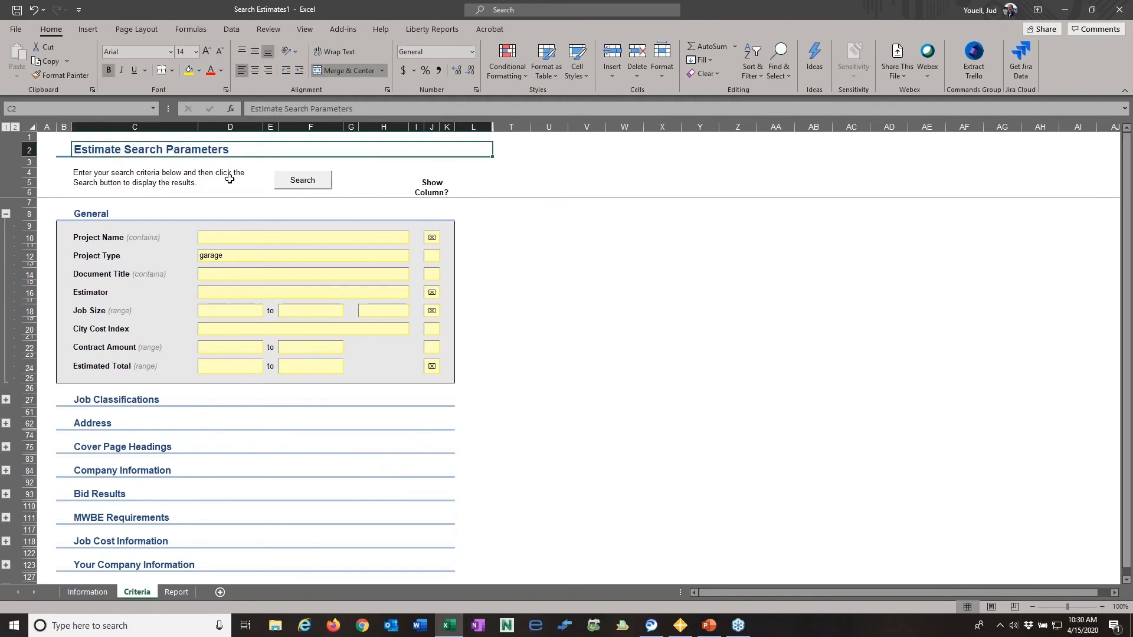
click(295, 181)
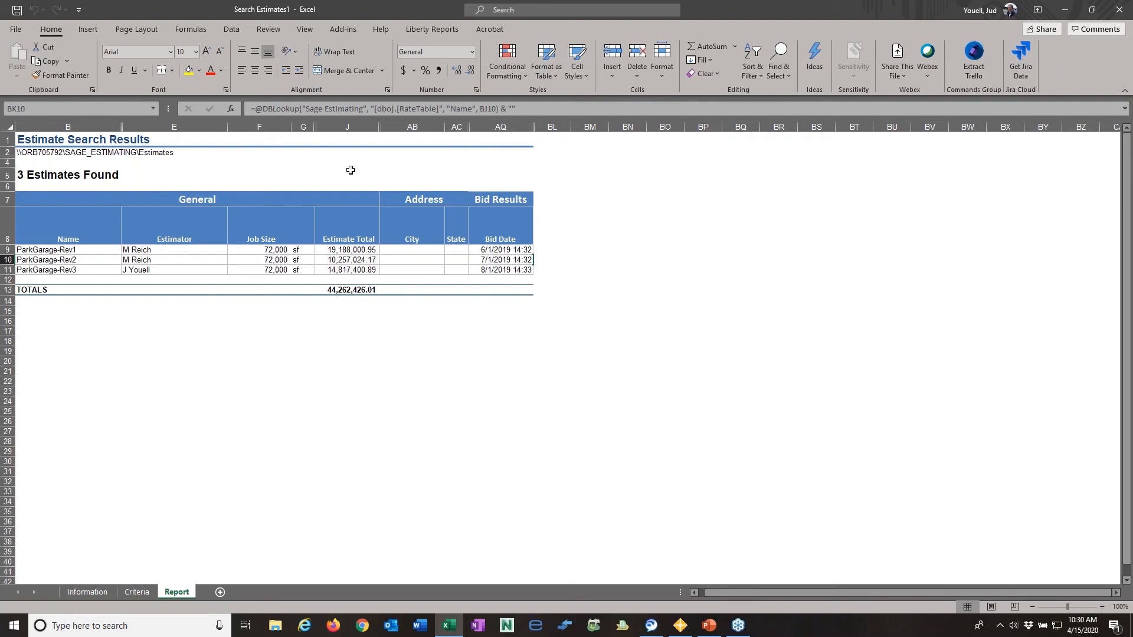
- Unhide the hidden result columns between Estimate Total and Bid Date and look through the additional fields
click(261, 125)
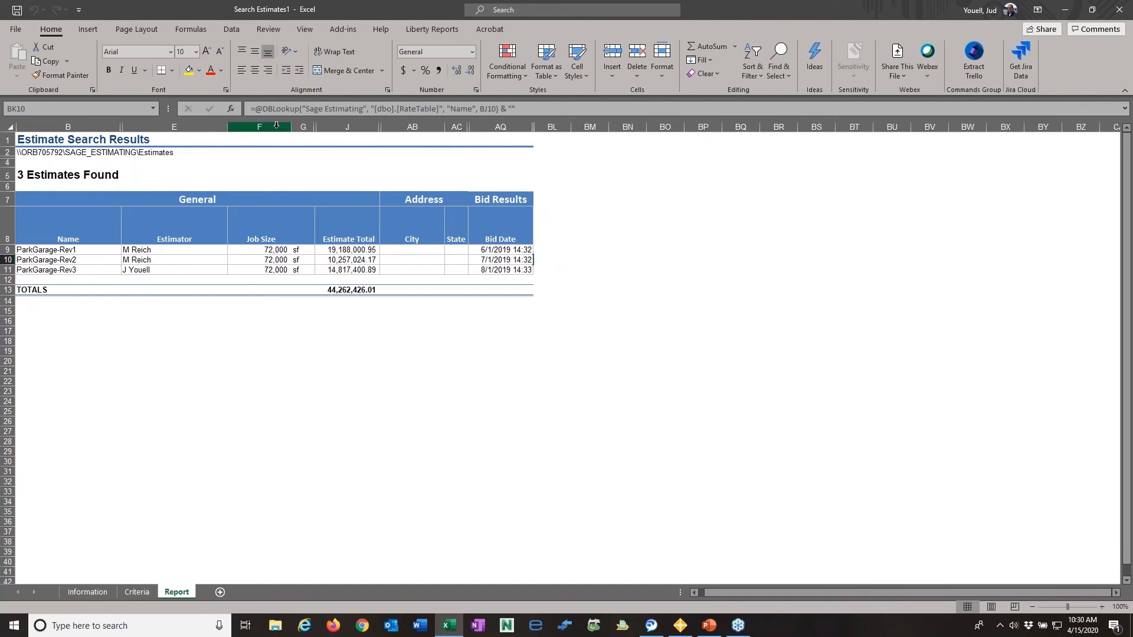
drag(303, 126, 500, 126)
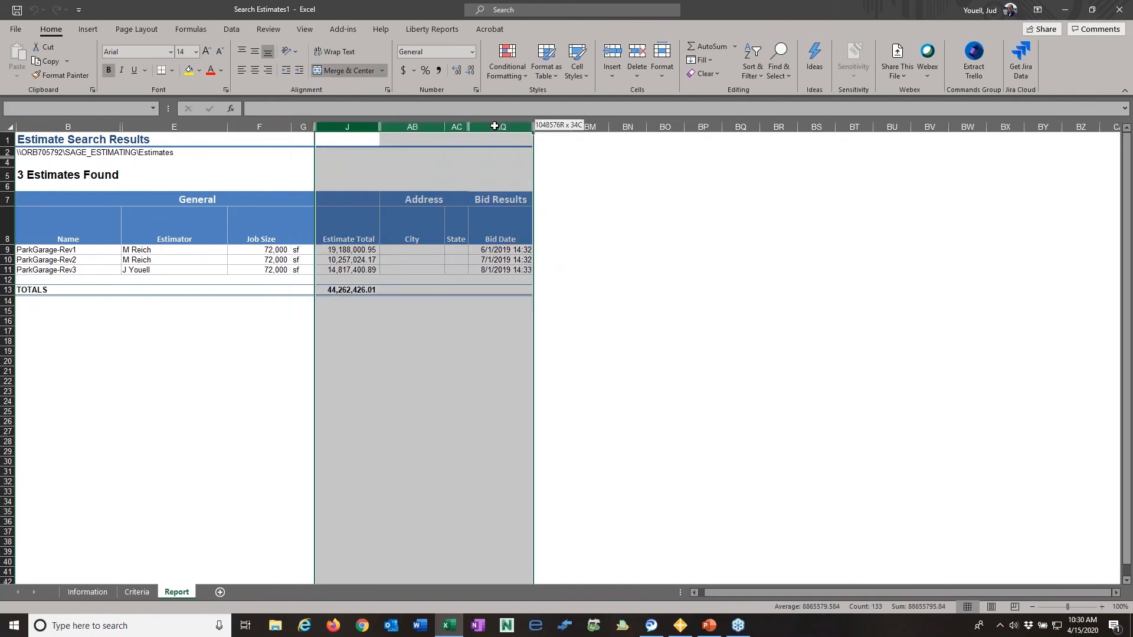
right_click(500, 126)
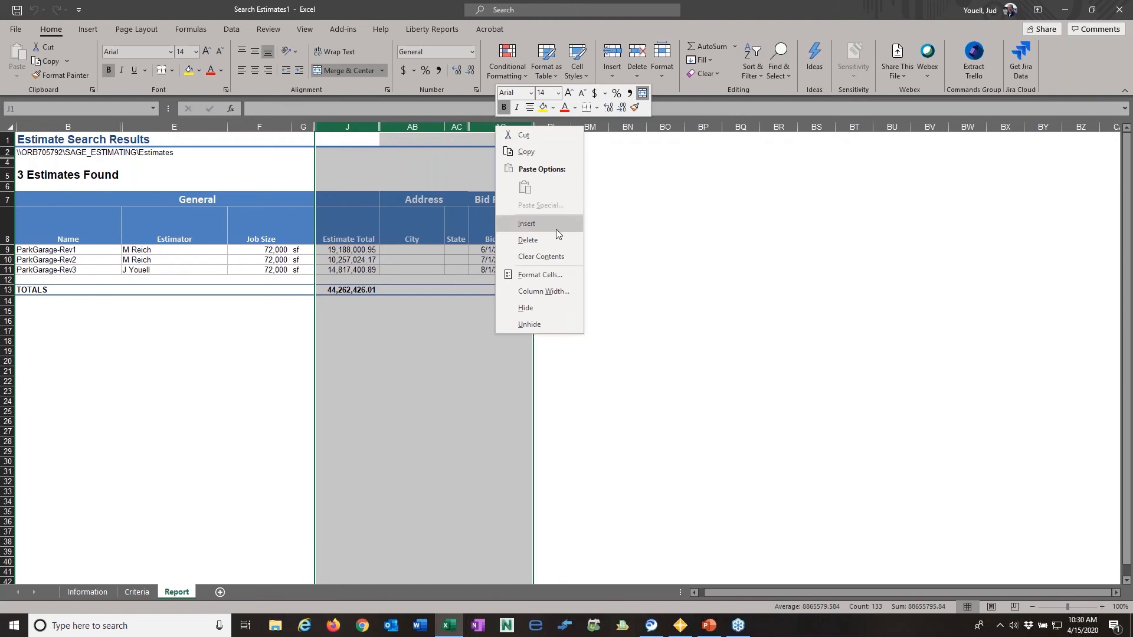
click(546, 324)
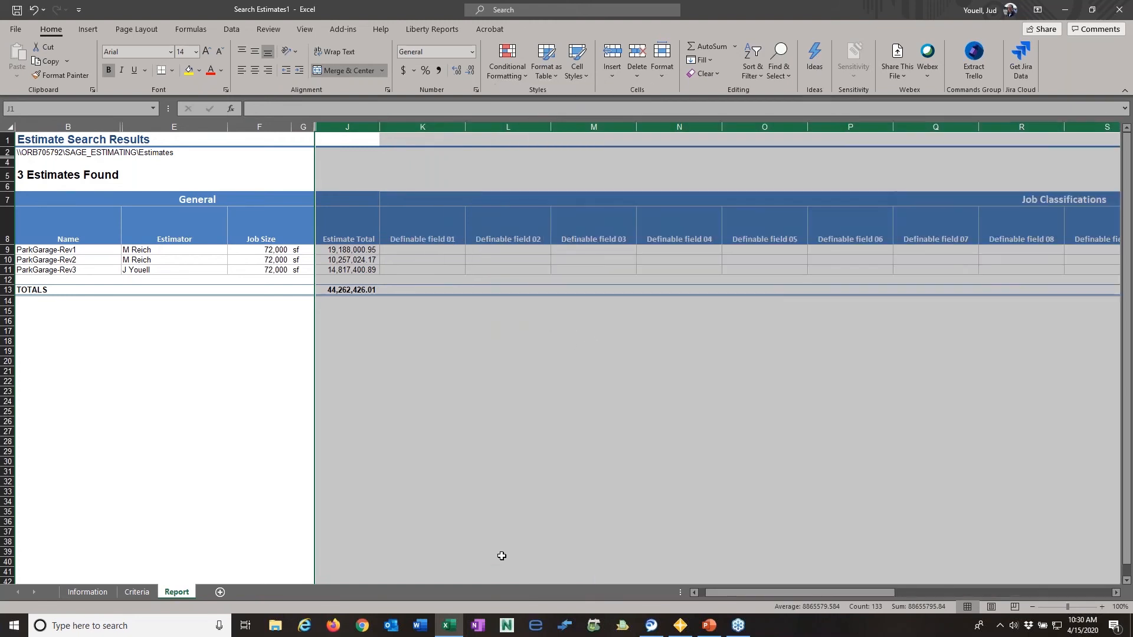
drag(715, 592, 848, 593)
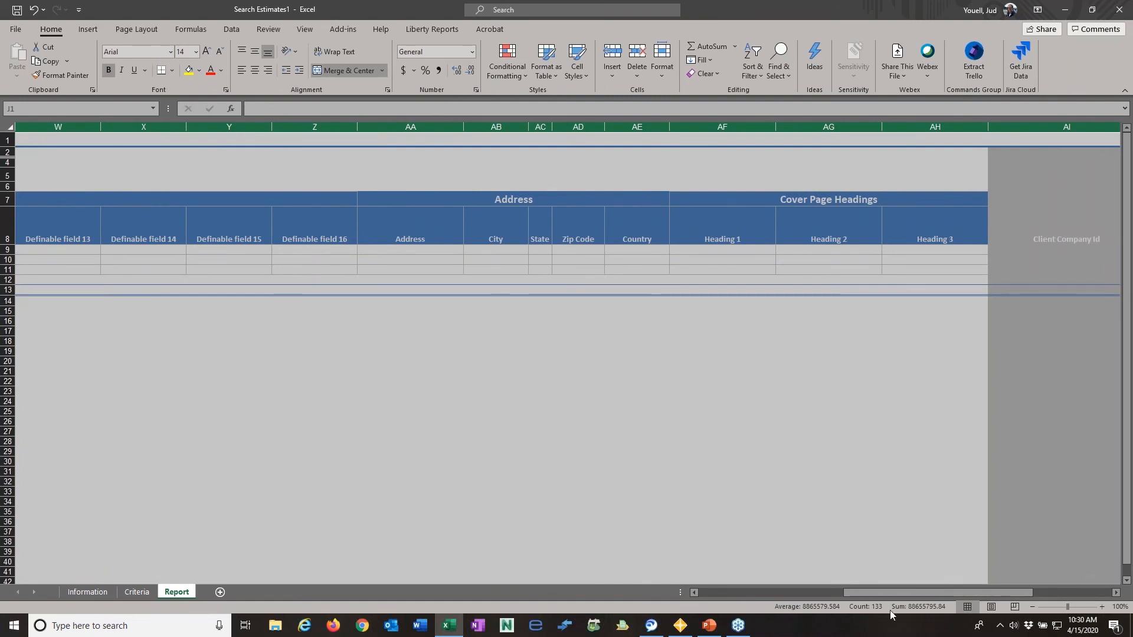
drag(879, 596, 714, 607)
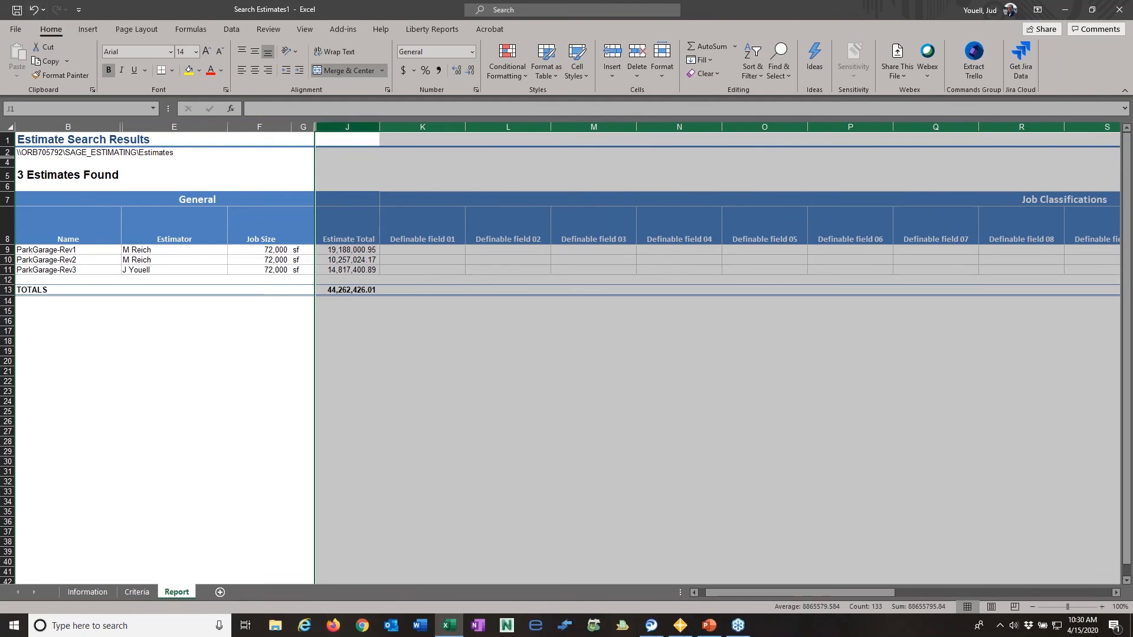
- Hide the selected columns from Estimate Total onward and close the Search Estimates workbook without saving
right_click(344, 125)
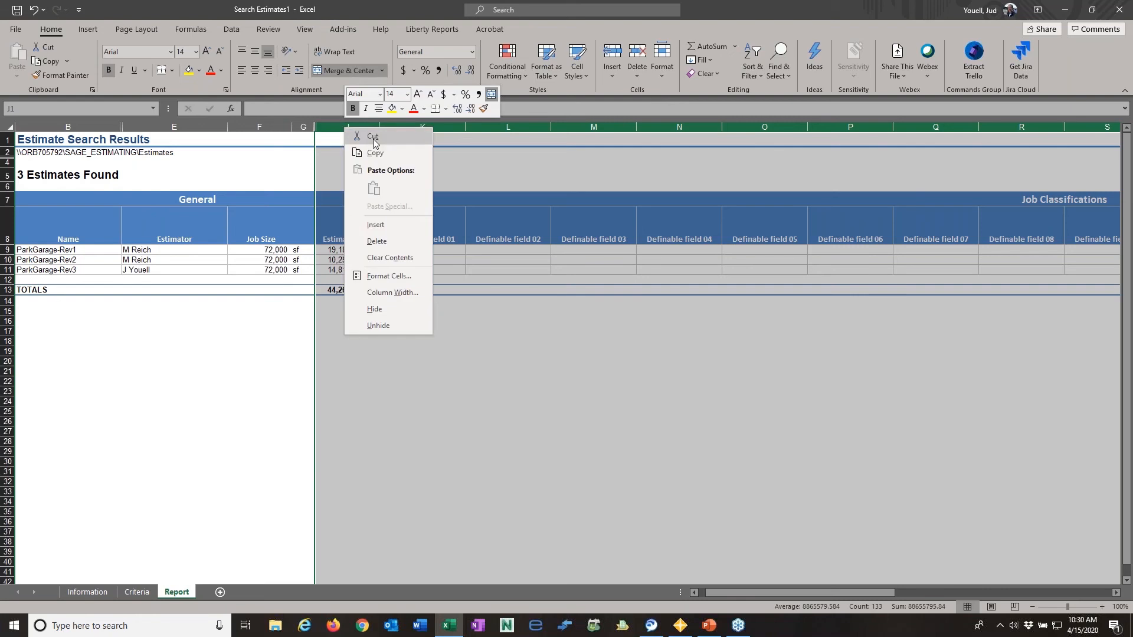
click(394, 310)
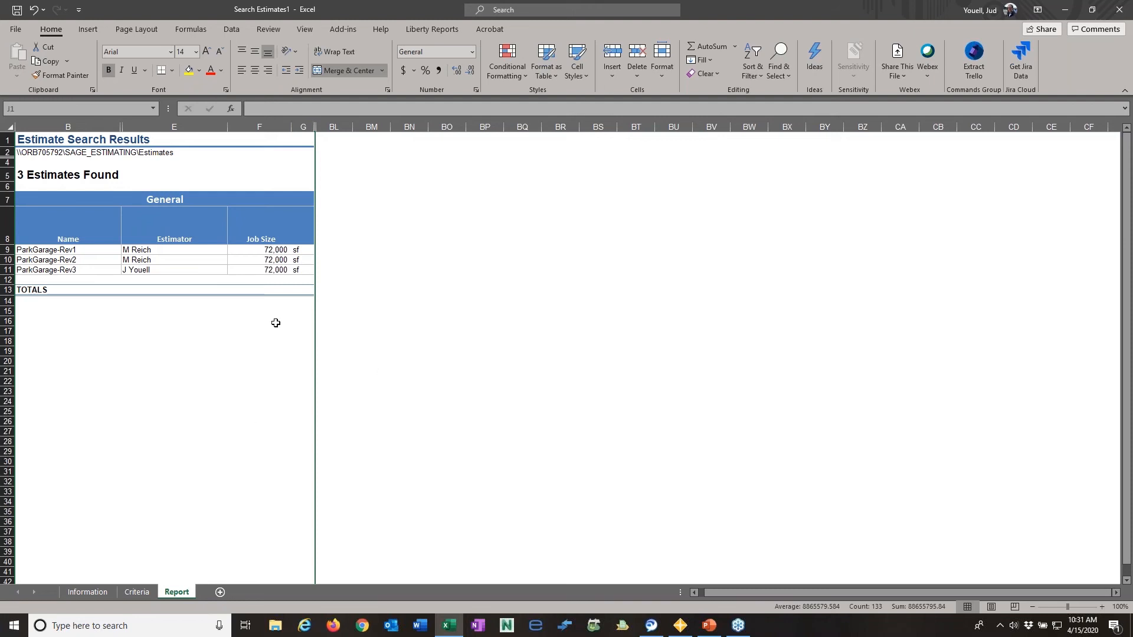
click(1120, 16)
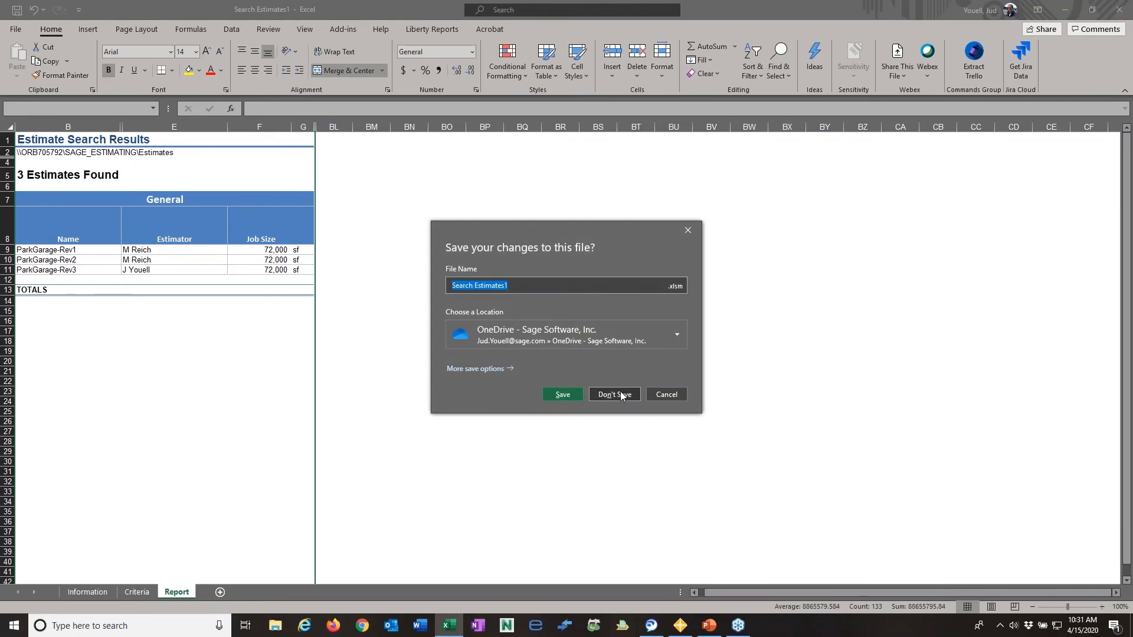
click(621, 395)
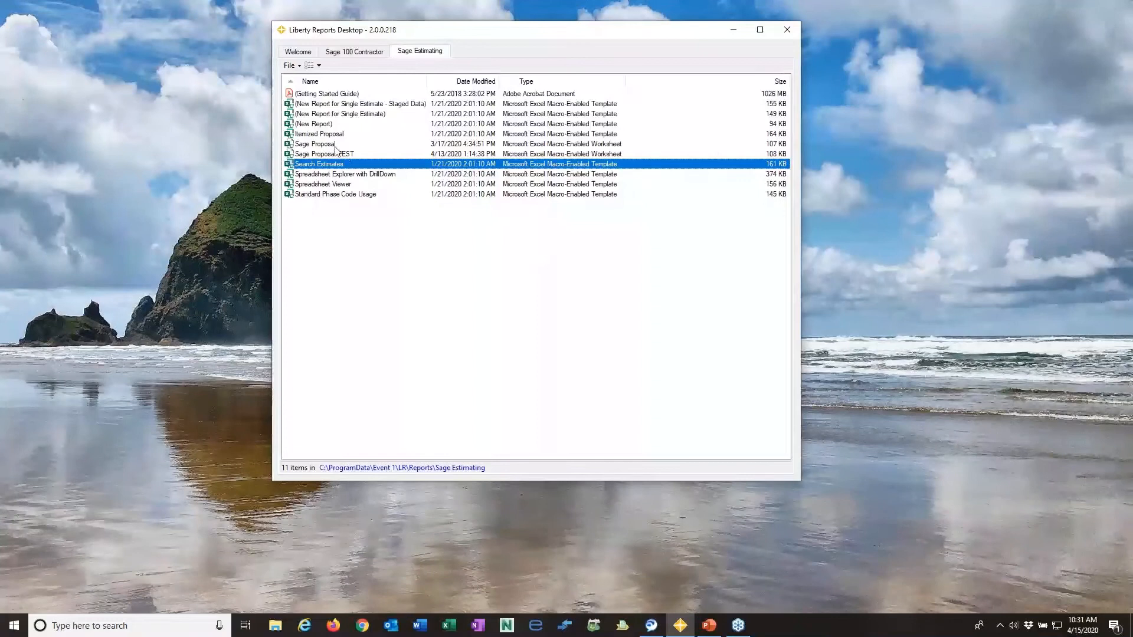
- Open the Itemized Proposal report, connecting it to the Estimates database and to Estimates_AddressBook for the address book
double_click(326, 134)
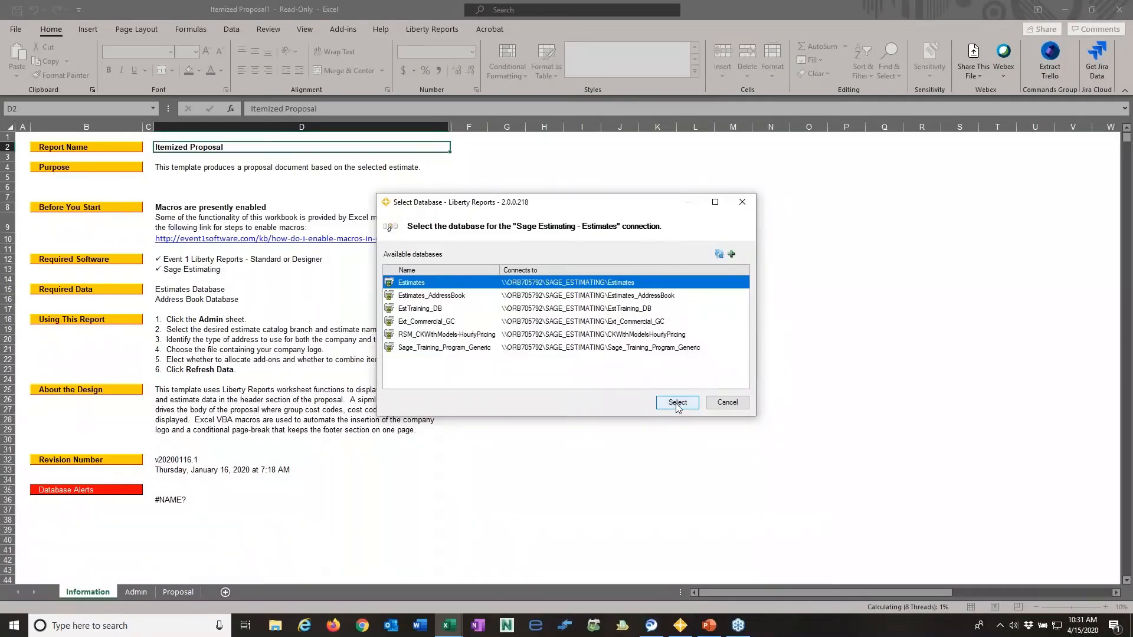
click(676, 403)
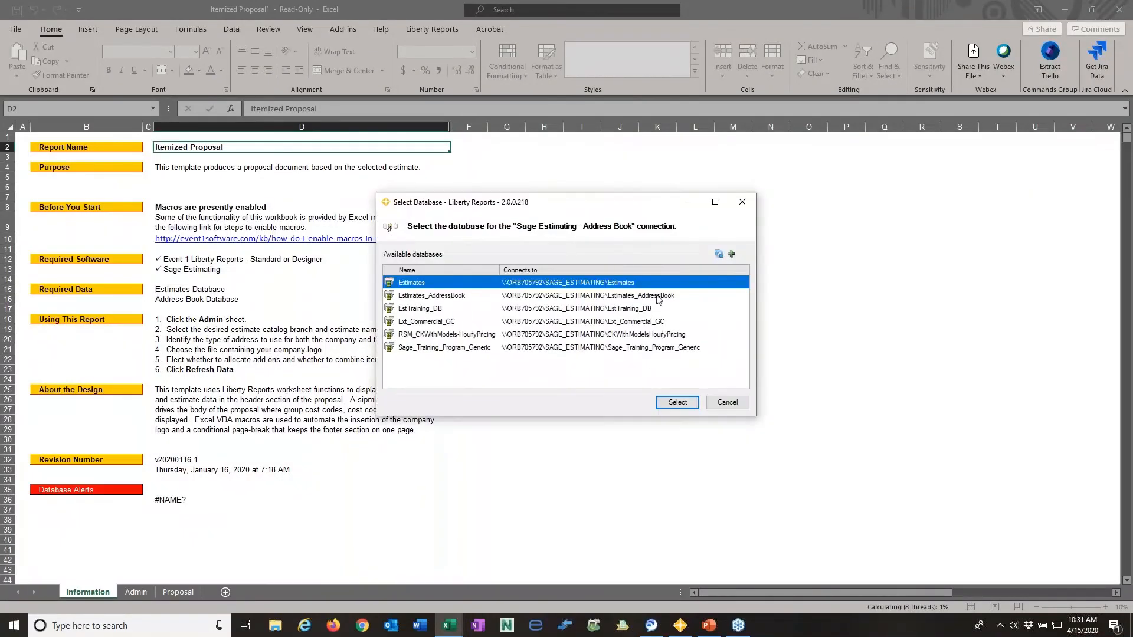
click(636, 296)
click(679, 403)
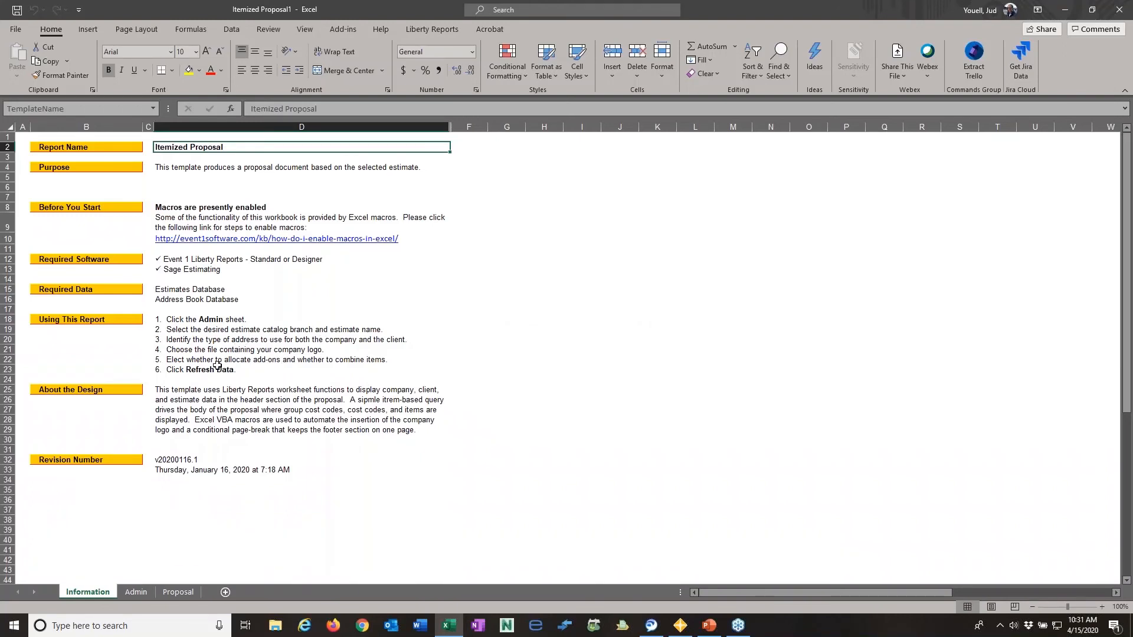
- Choose the LaQuinta estimate from the Demonstration Estimates catalog branch on the Admin sheet
click(142, 592)
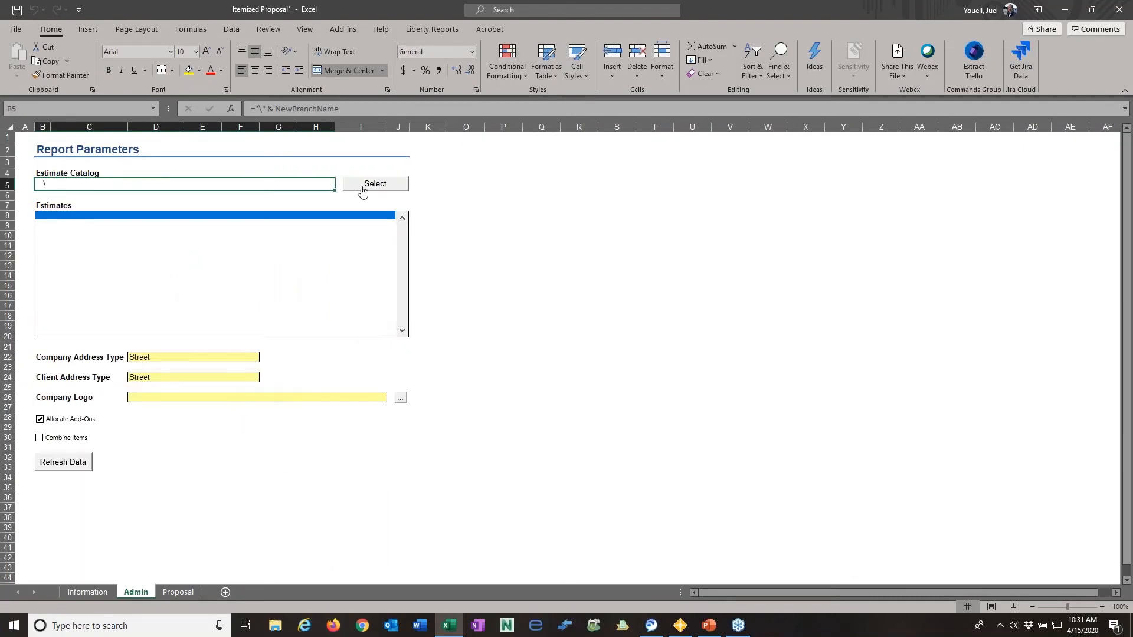
click(356, 188)
click(512, 271)
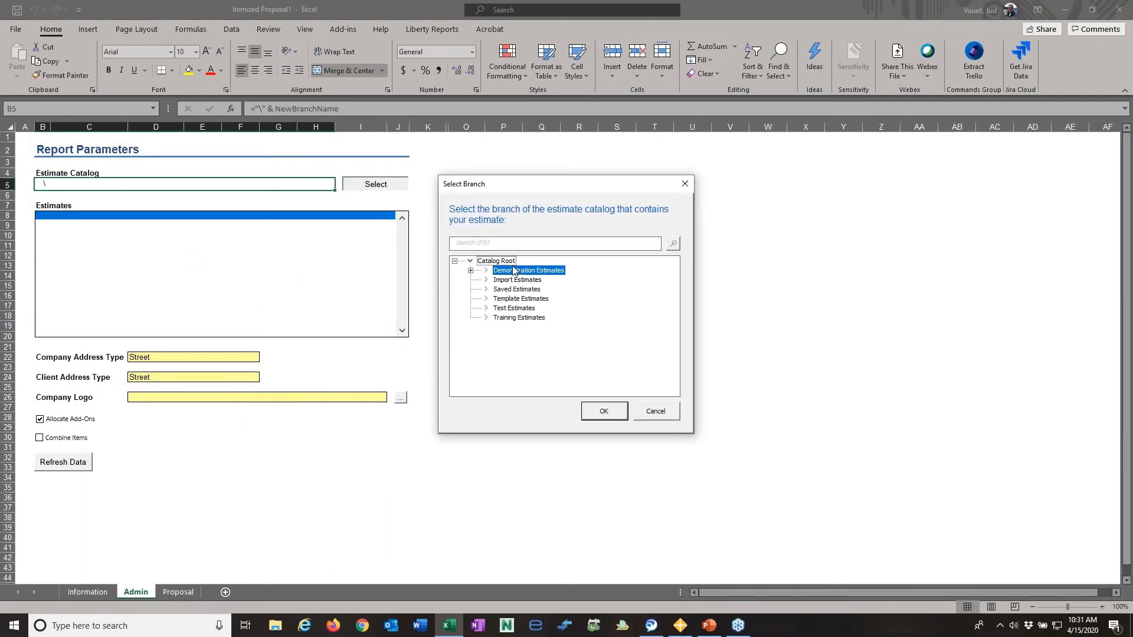
click(605, 412)
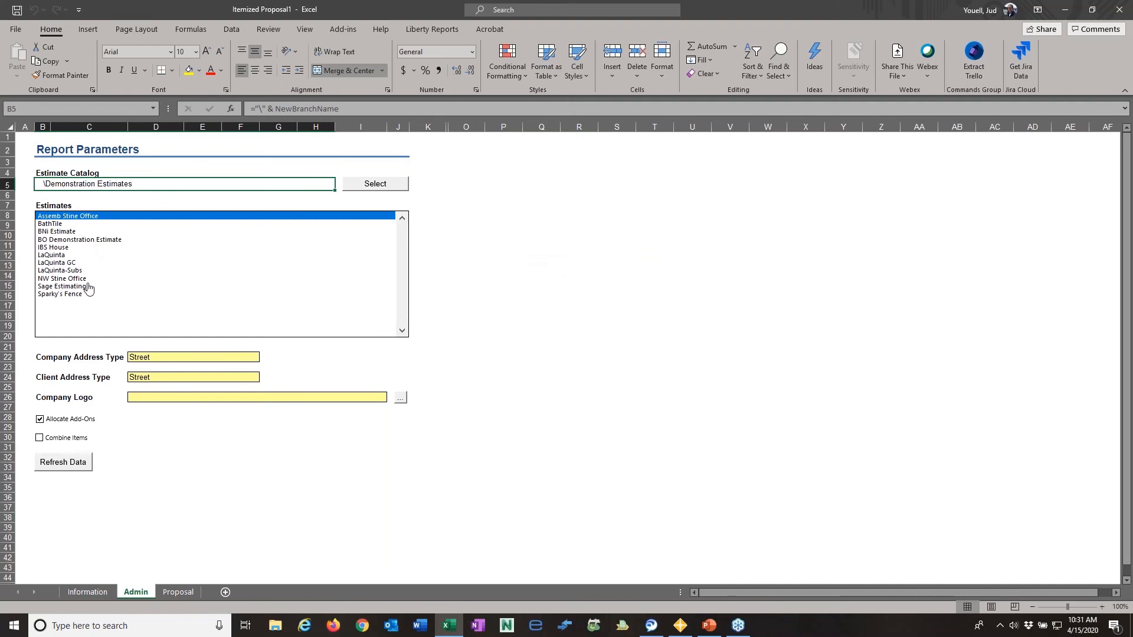
click(62, 255)
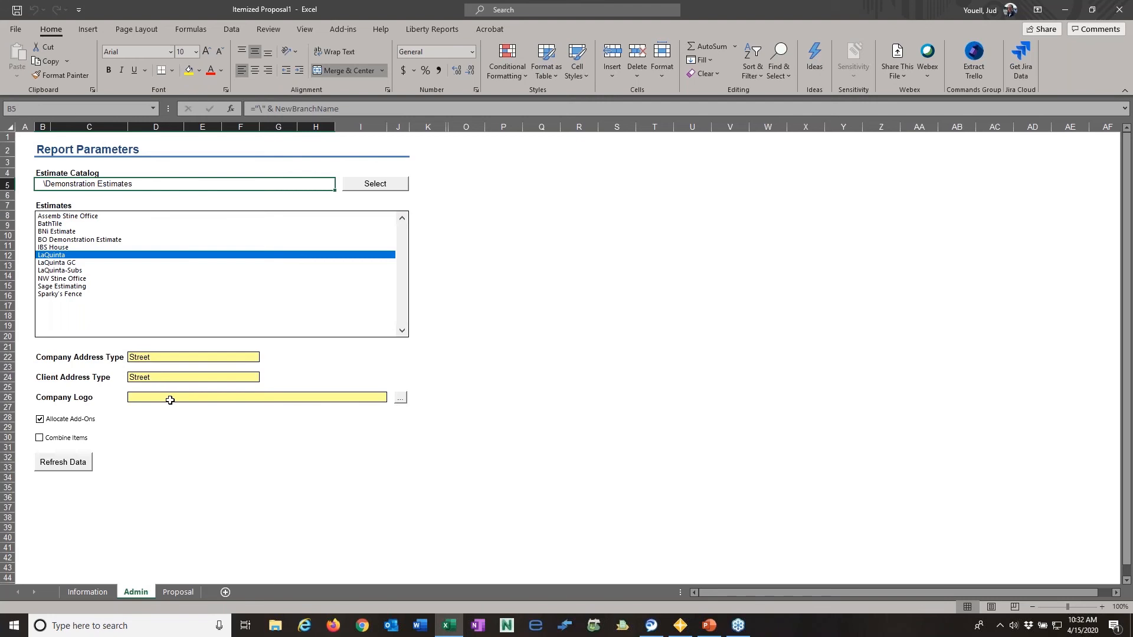
- Enable Combine Items, refresh the report data and review the line items on the generated proposal
click(39, 438)
click(80, 463)
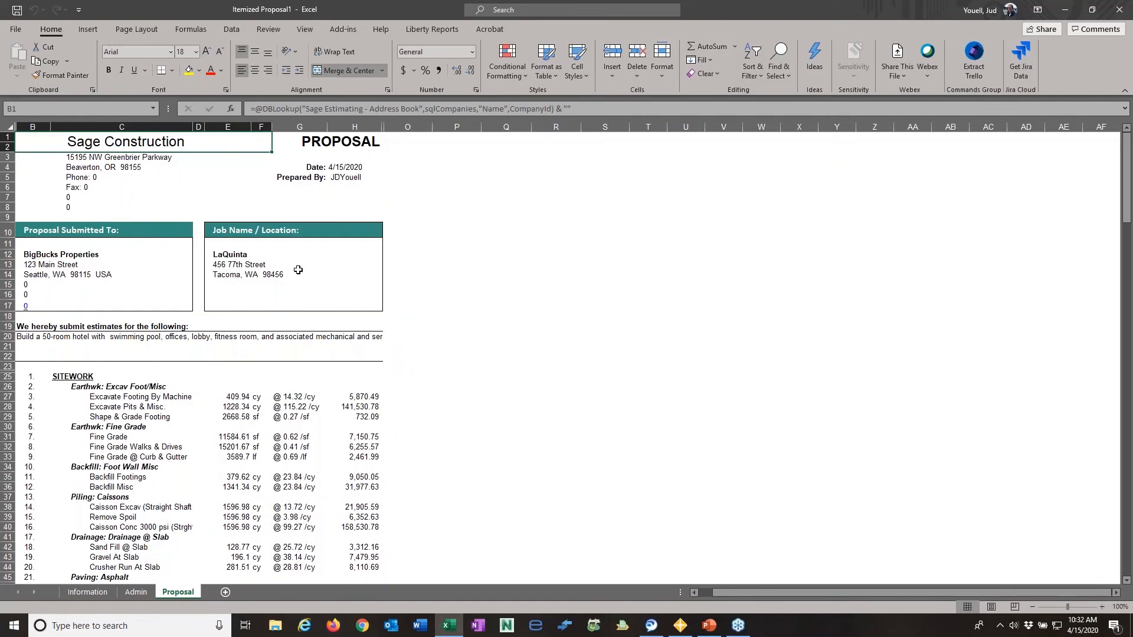
scroll(433, 401, down, 1)
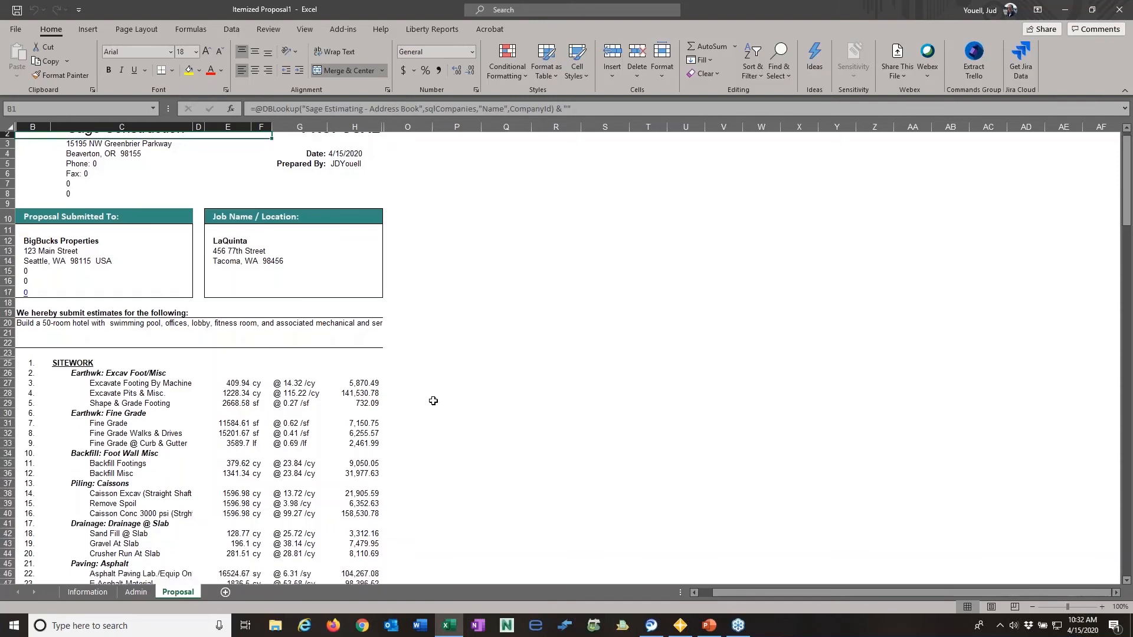
scroll(433, 401, down, 6)
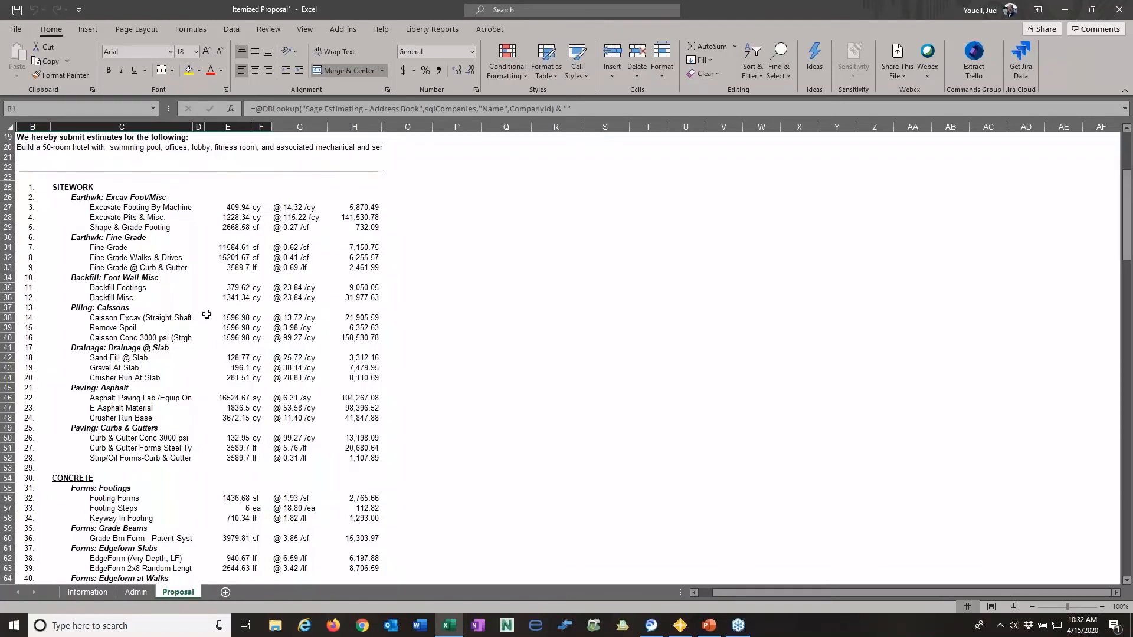
- Examine the proposal's remaining line items, total and signature block, and the formula behind the project description
scroll(185, 314, down, 14)
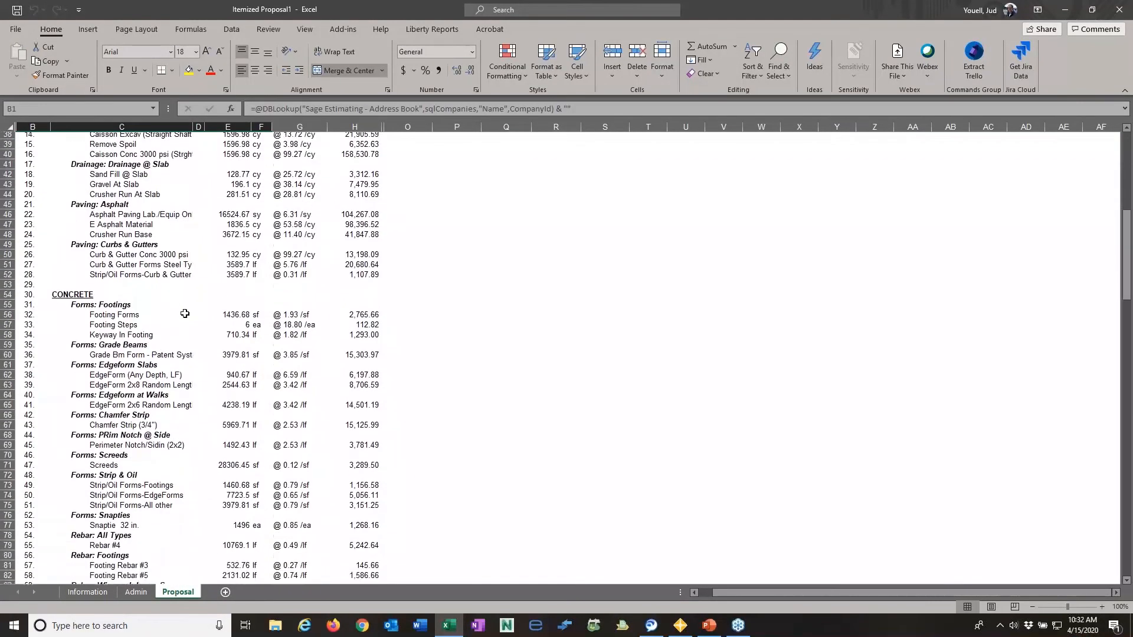
scroll(184, 314, down, 20)
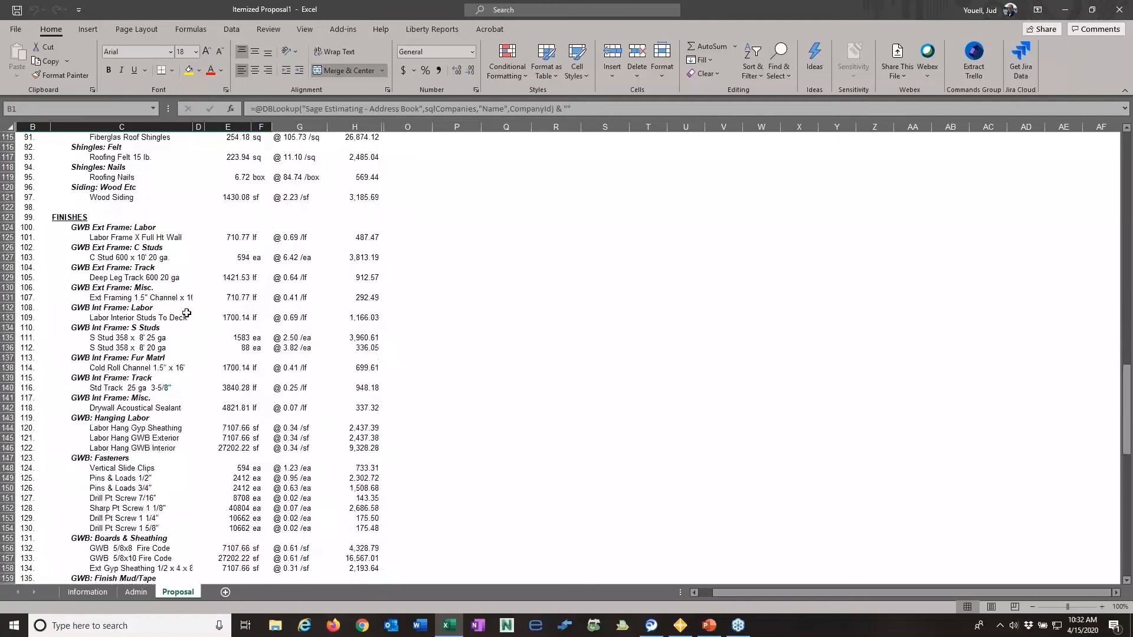
scroll(186, 312, down, 4)
scroll(187, 312, up, 3)
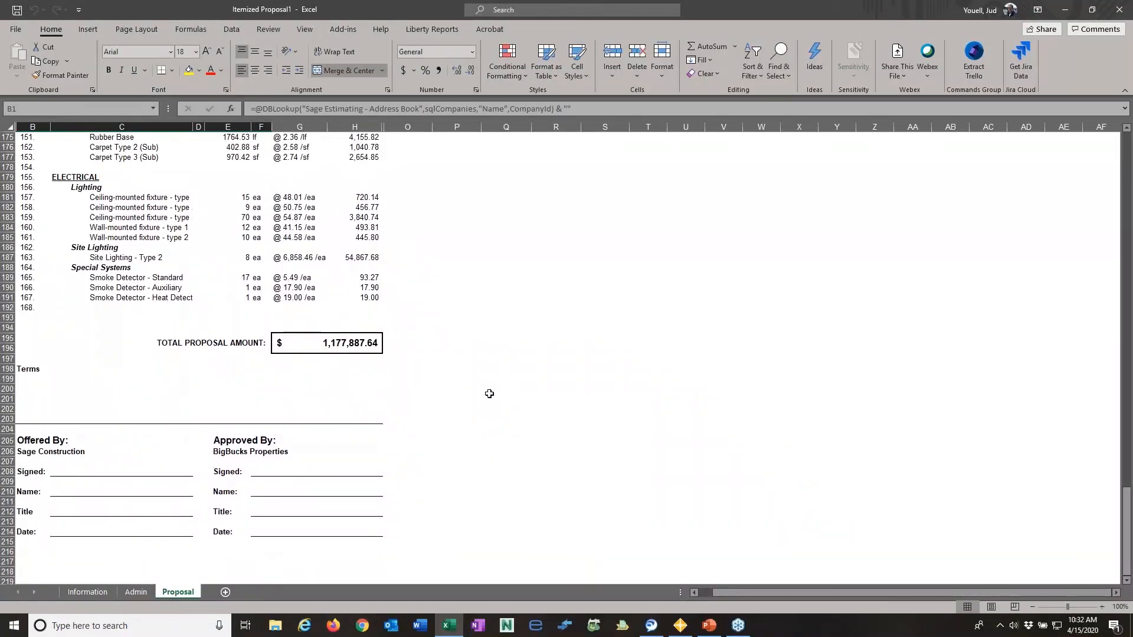
drag(1128, 537, 1127, 537)
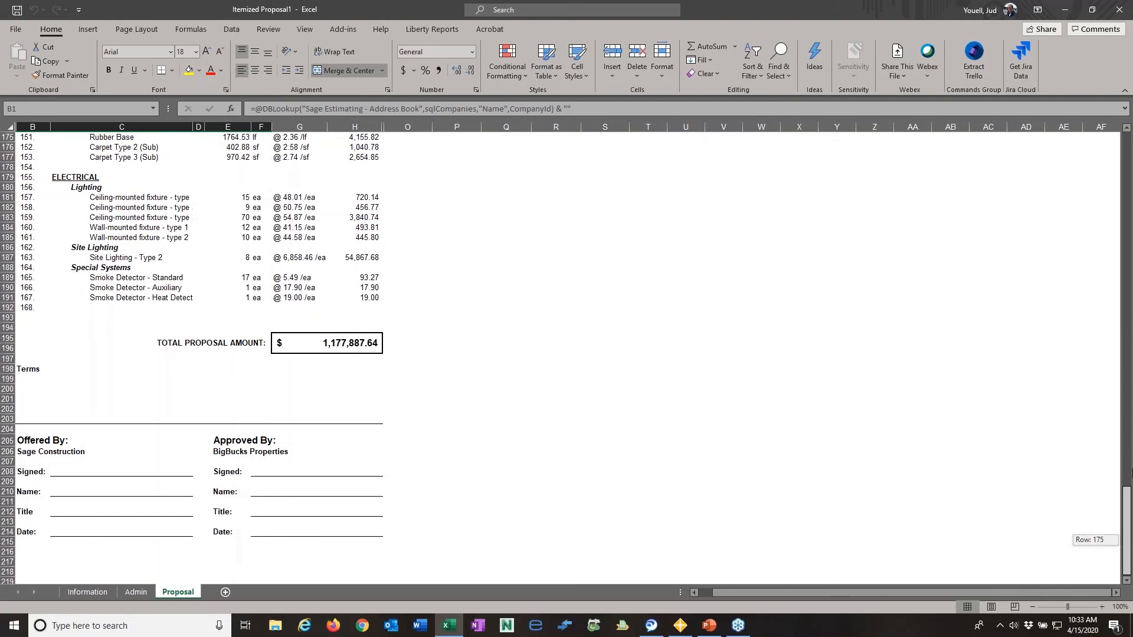
drag(1132, 473, 1128, 171)
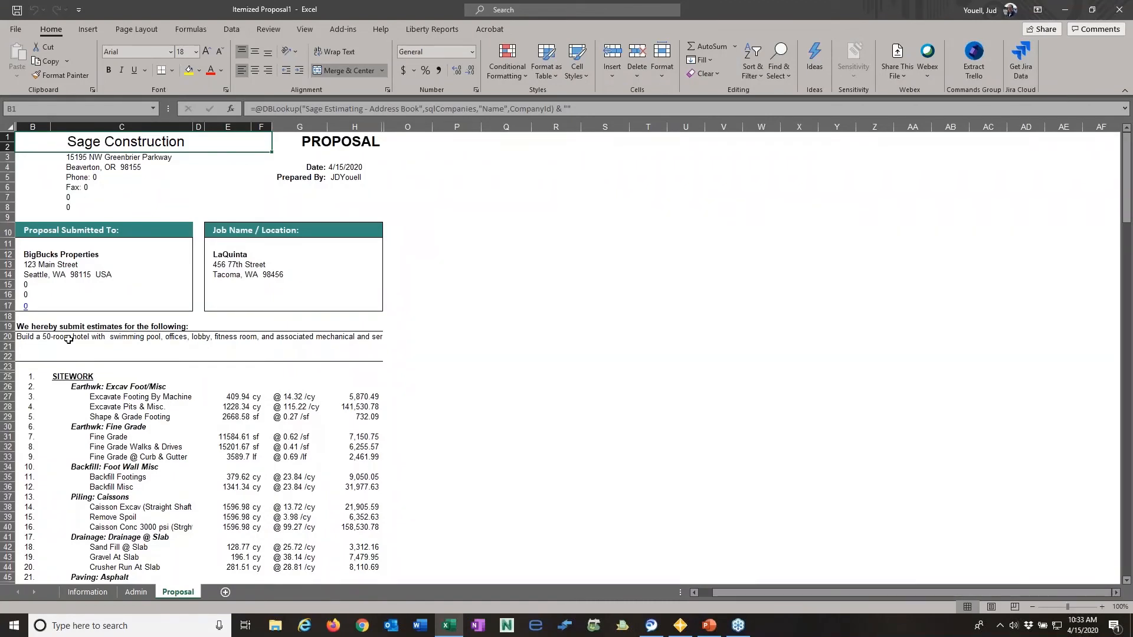
click(26, 338)
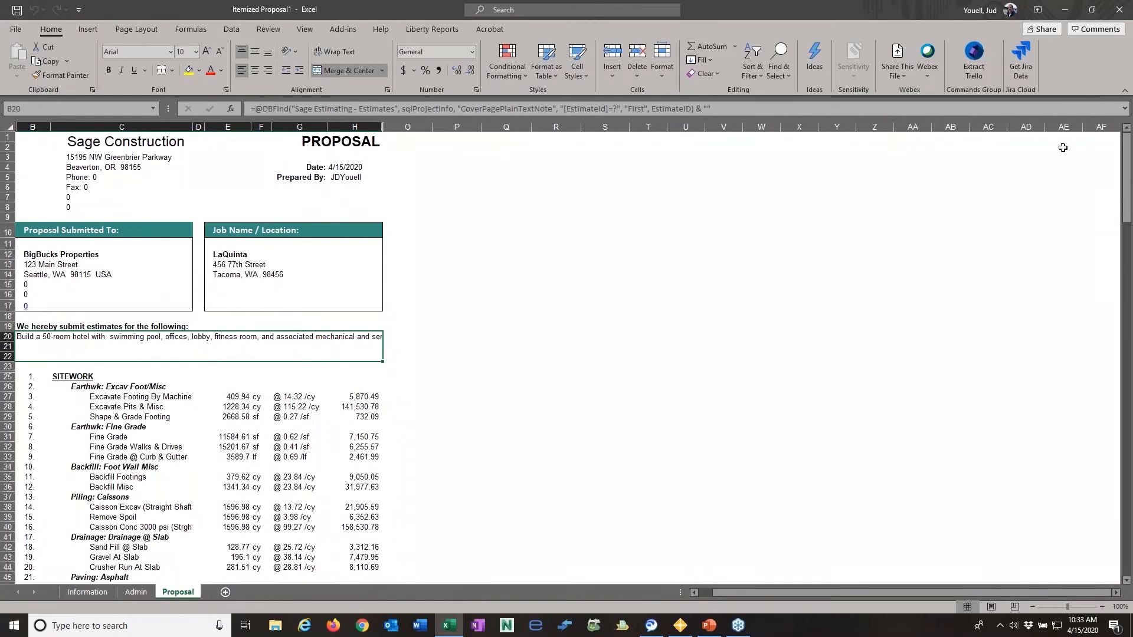
- Close the Itemized Proposal without saving and open the Sage Proposal report, connecting Sage Estimating - Database to Ext_Commercial_GC
click(1119, 11)
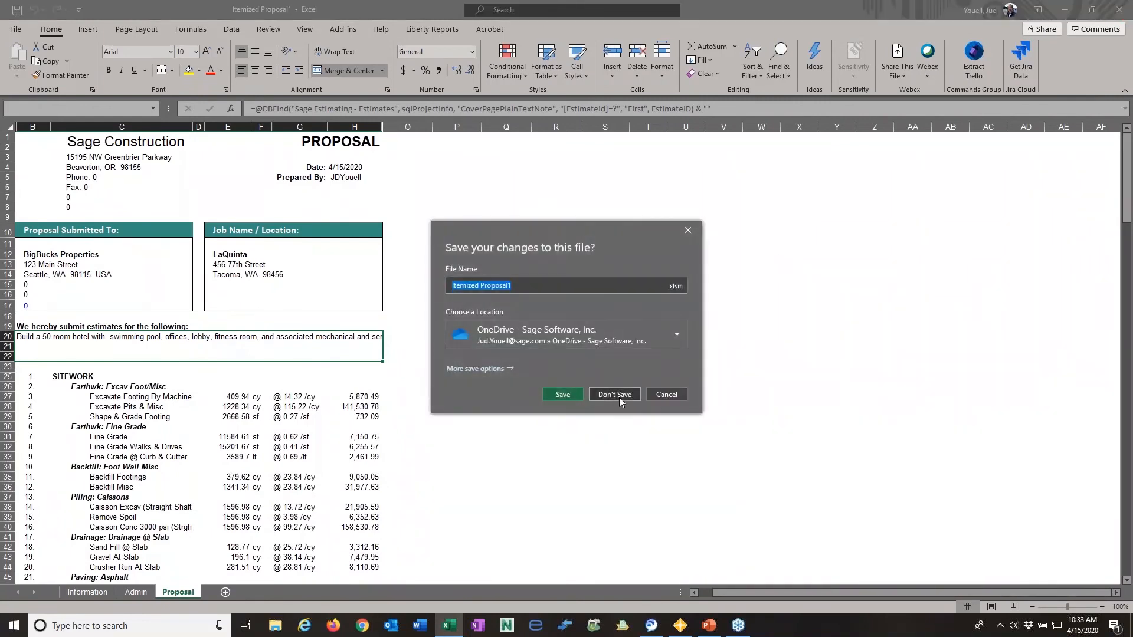
click(614, 395)
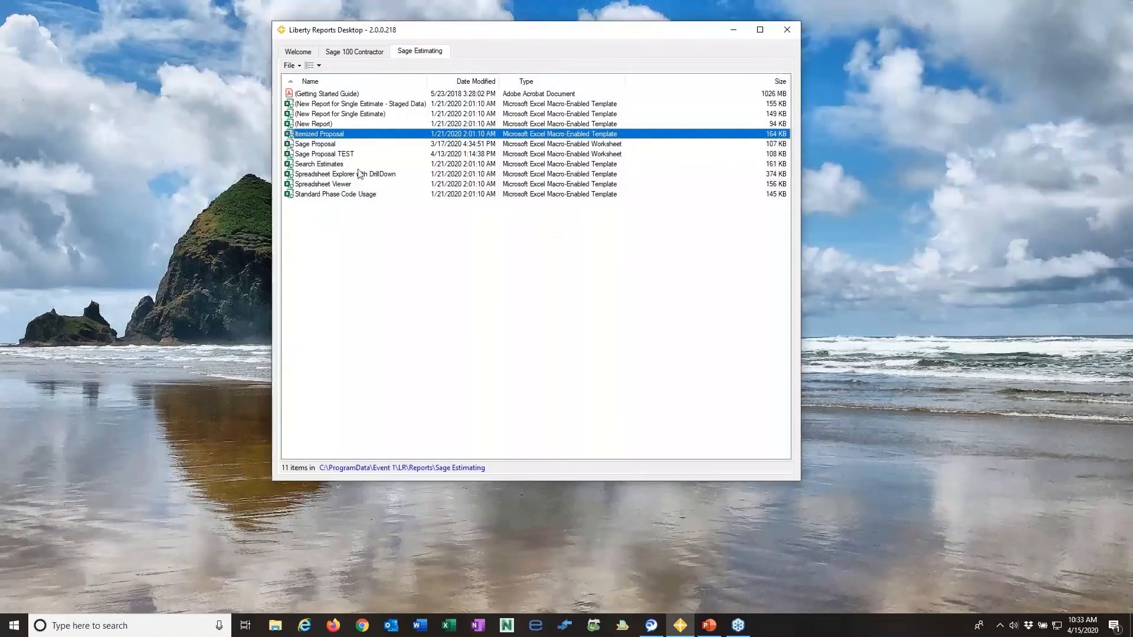
double_click(319, 145)
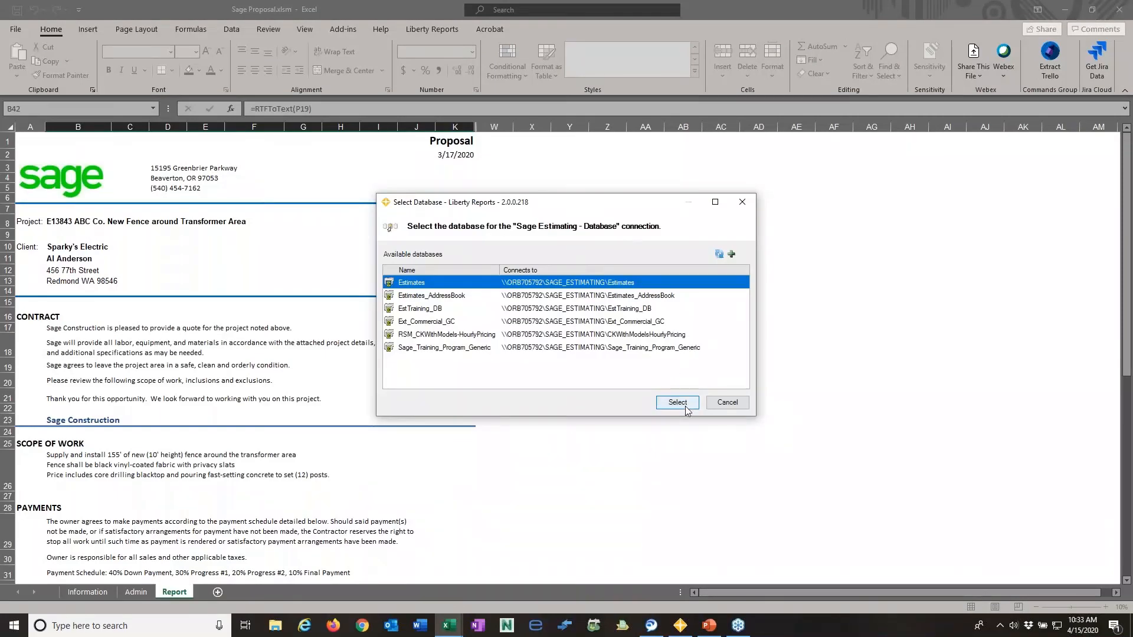
click(643, 324)
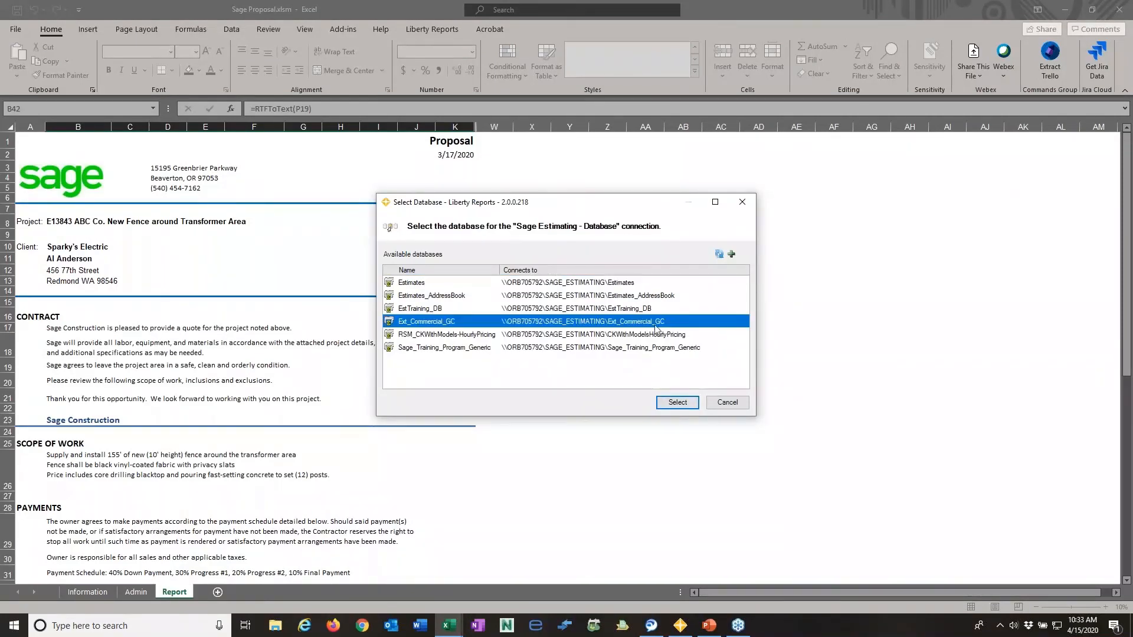
click(677, 402)
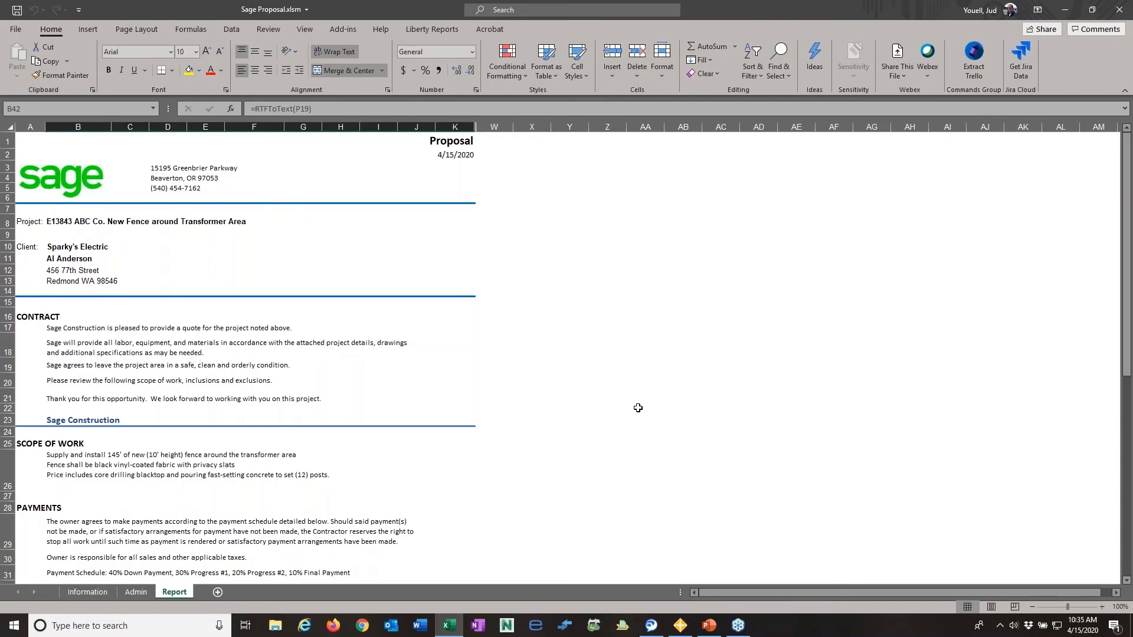
- Switch to Sage Estimating and place its window with the Sparky's Fence estimate beside the proposal
click(594, 626)
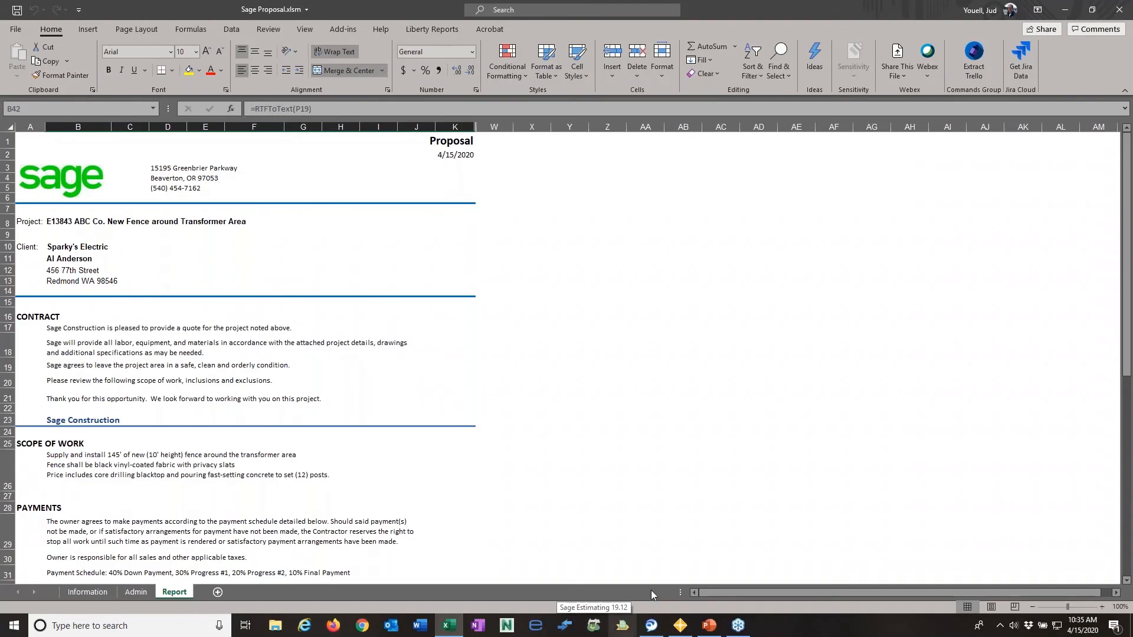
click(593, 626)
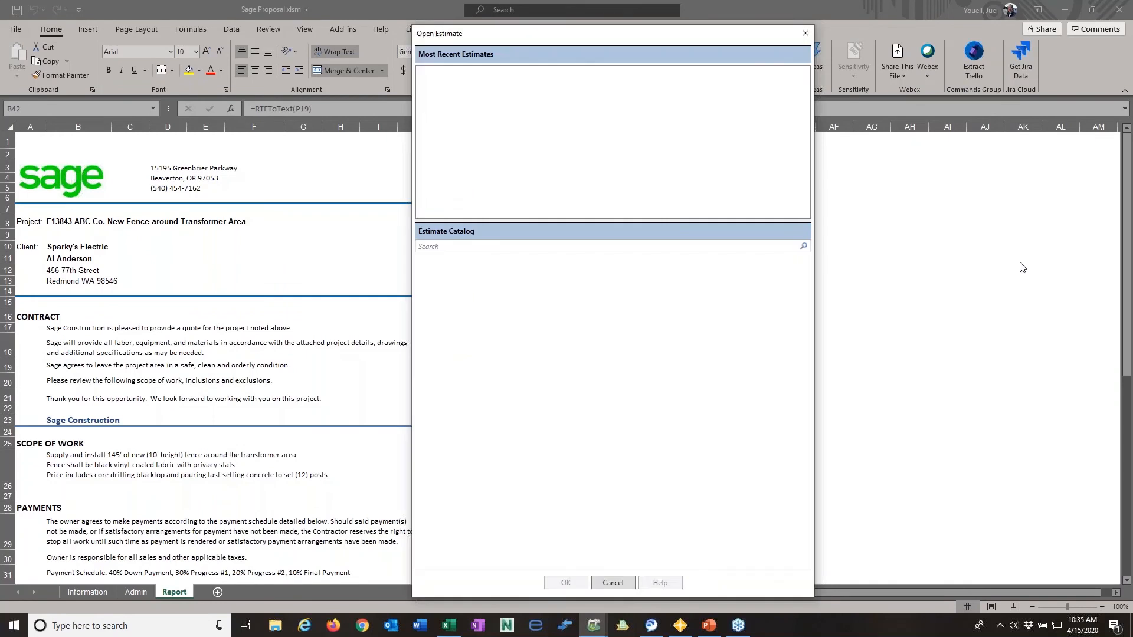
drag(612, 39, 1132, 70)
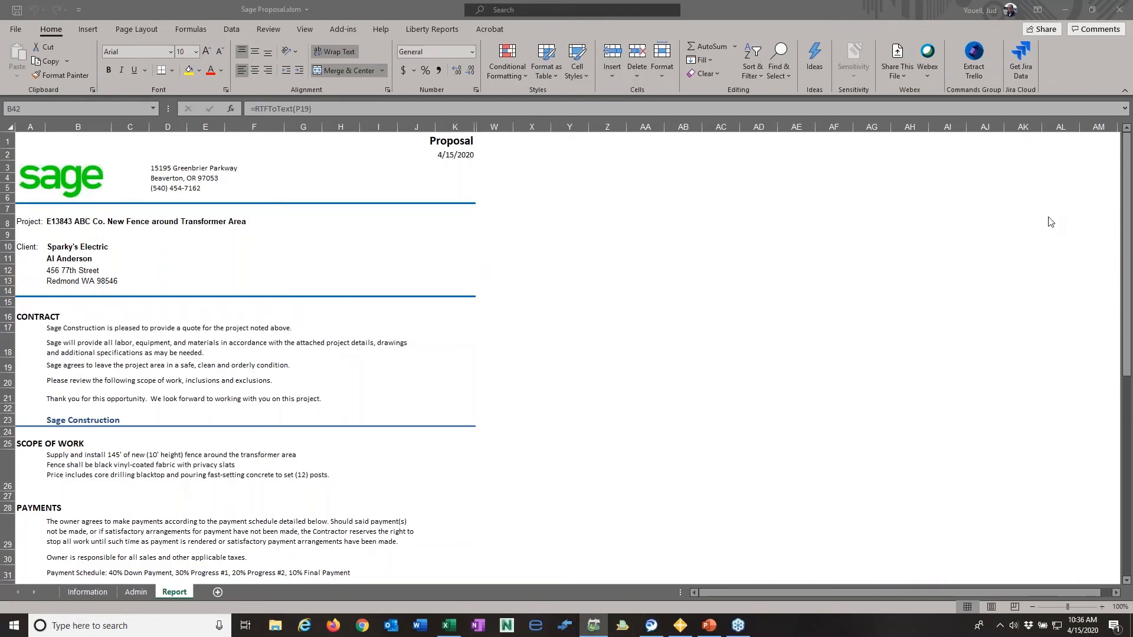
drag(1048, 217, 705, 27)
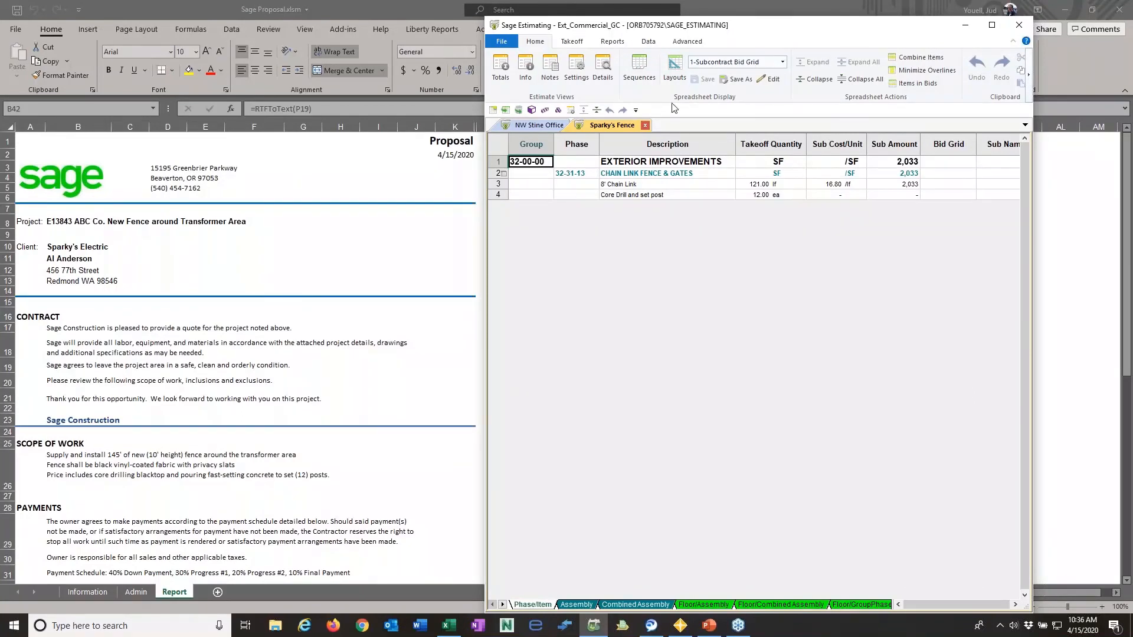
drag(686, 26, 759, 14)
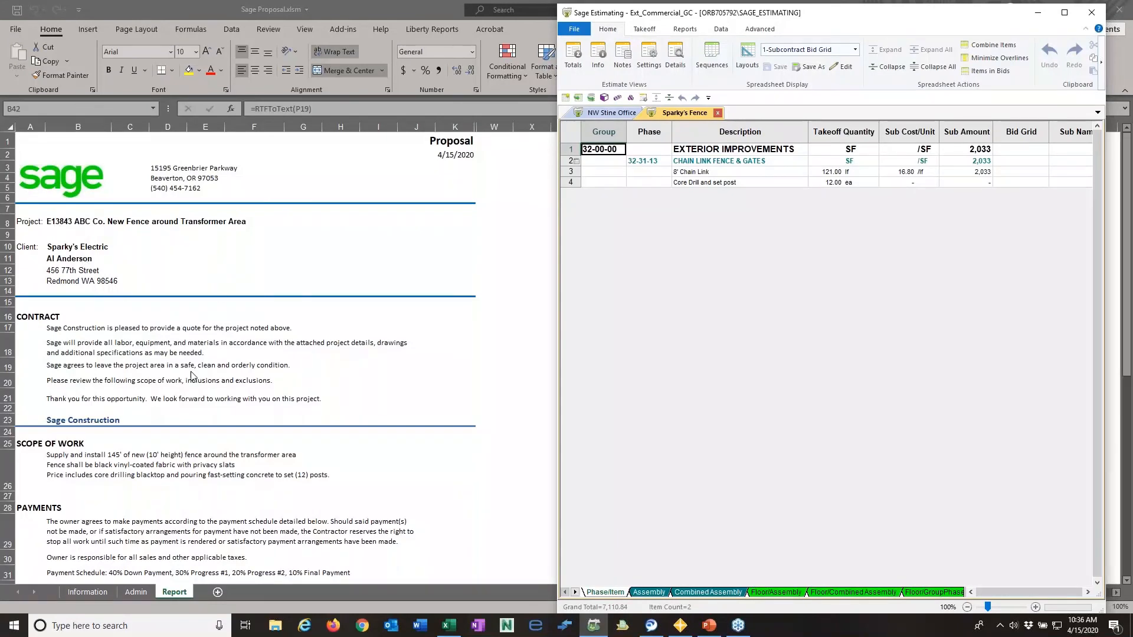
- Review the proposal's sections and show the totals of the Sparky's Fence estimate to compare the price
scroll(158, 460, down, 6)
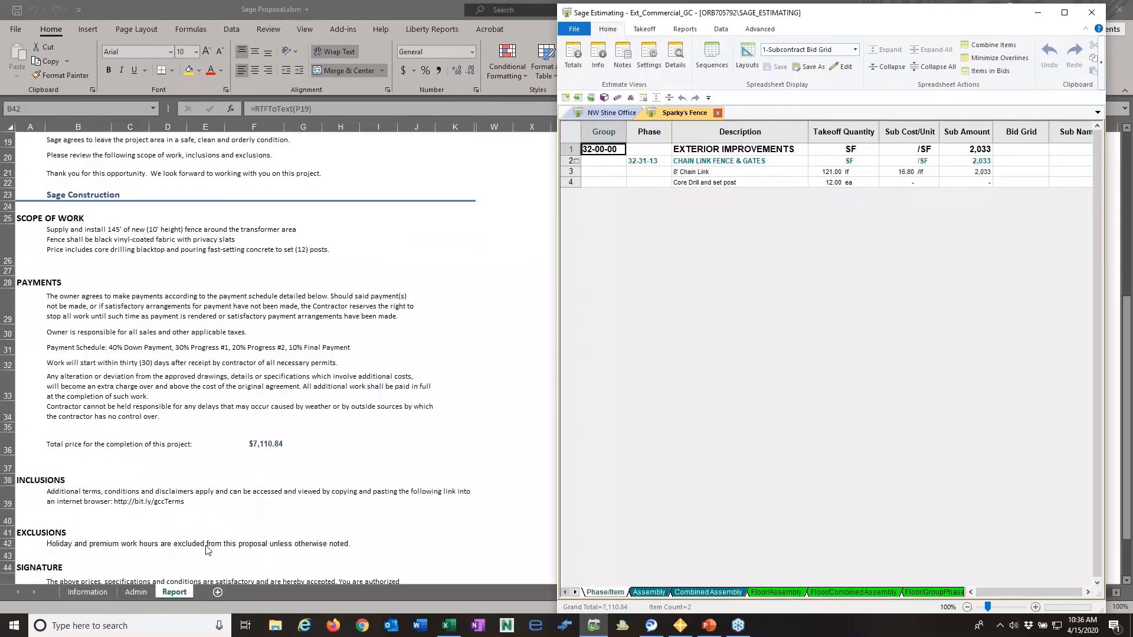
scroll(181, 503, down, 4)
scroll(180, 504, up, 5)
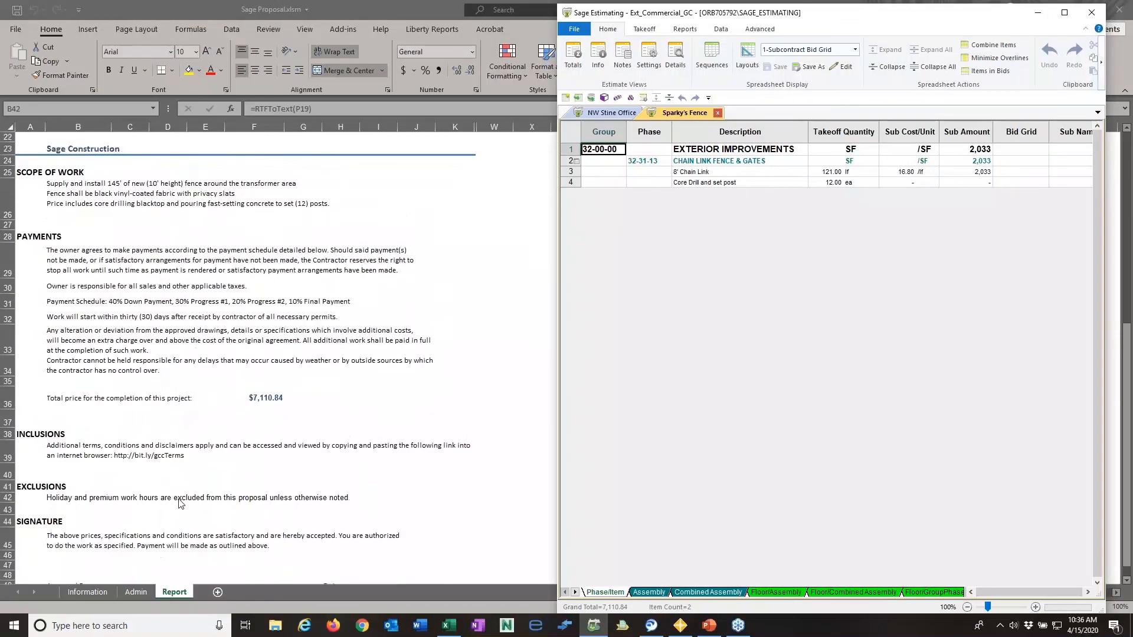
click(643, 97)
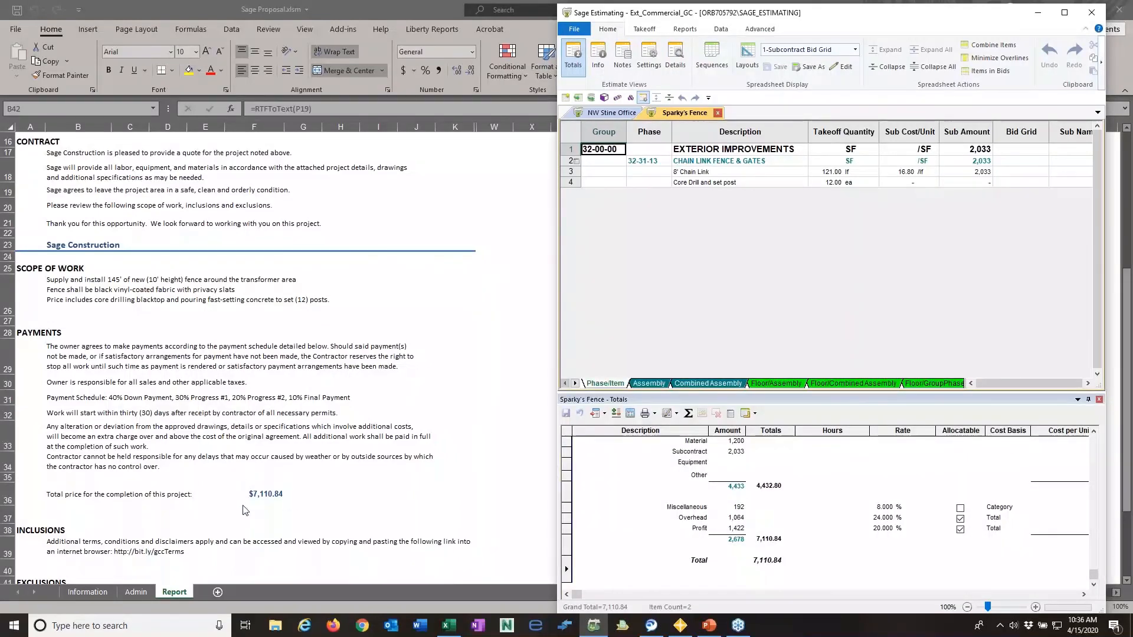
- Compare the estimate's General, EXCLUSIONS and INCLUSIONS notes with the matching proposal sections, leaving the notes unedited
click(623, 59)
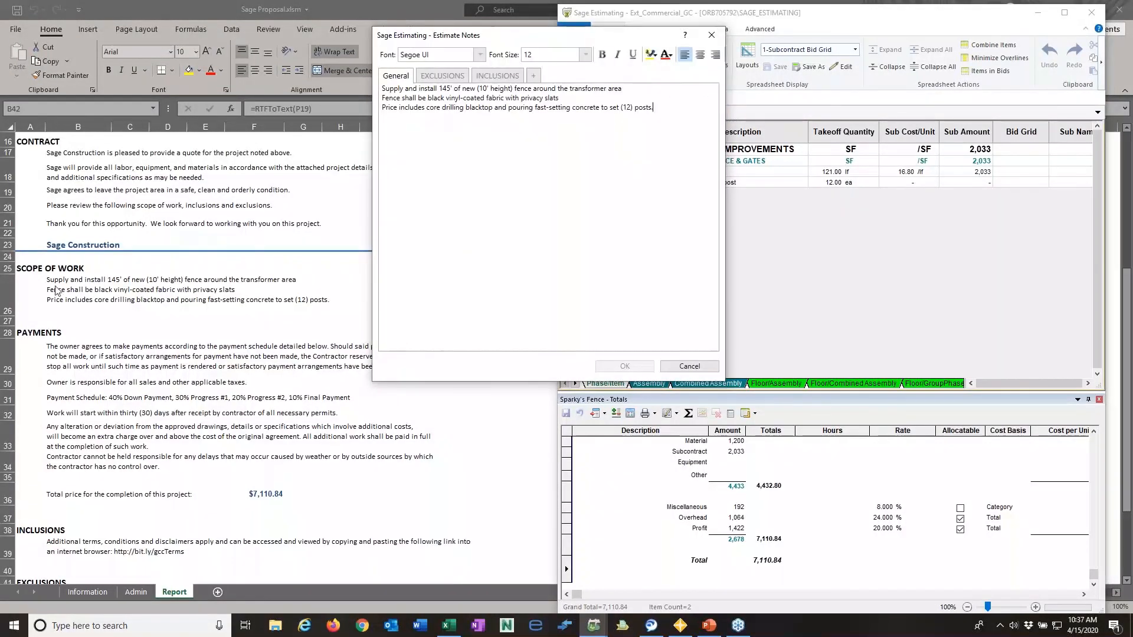
click(442, 76)
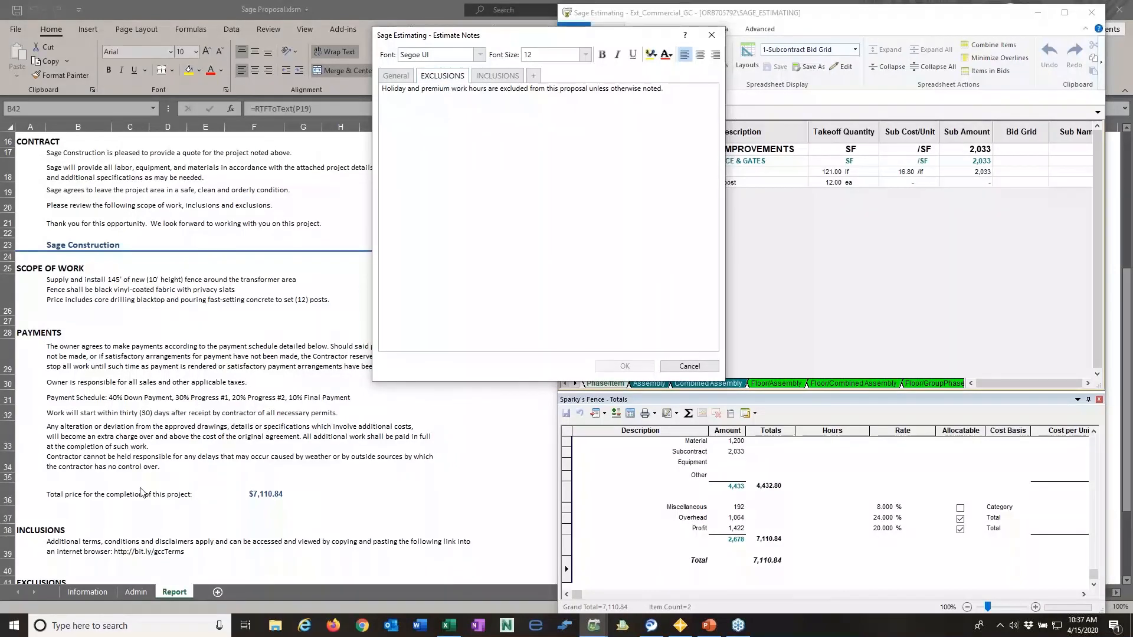
scroll(158, 334, down, 5)
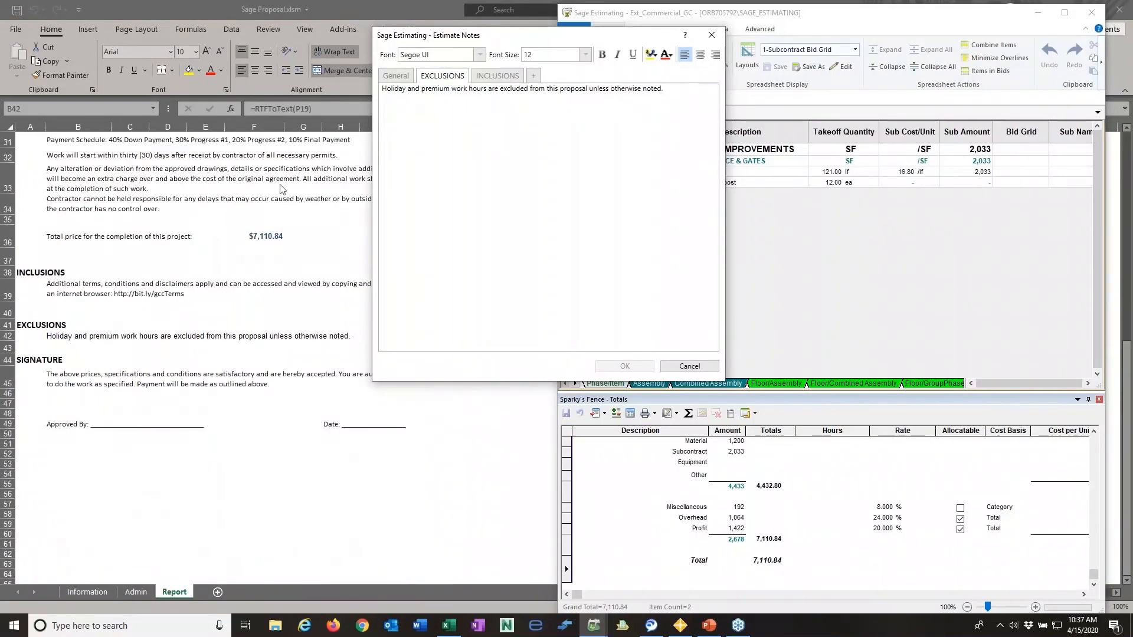
click(498, 76)
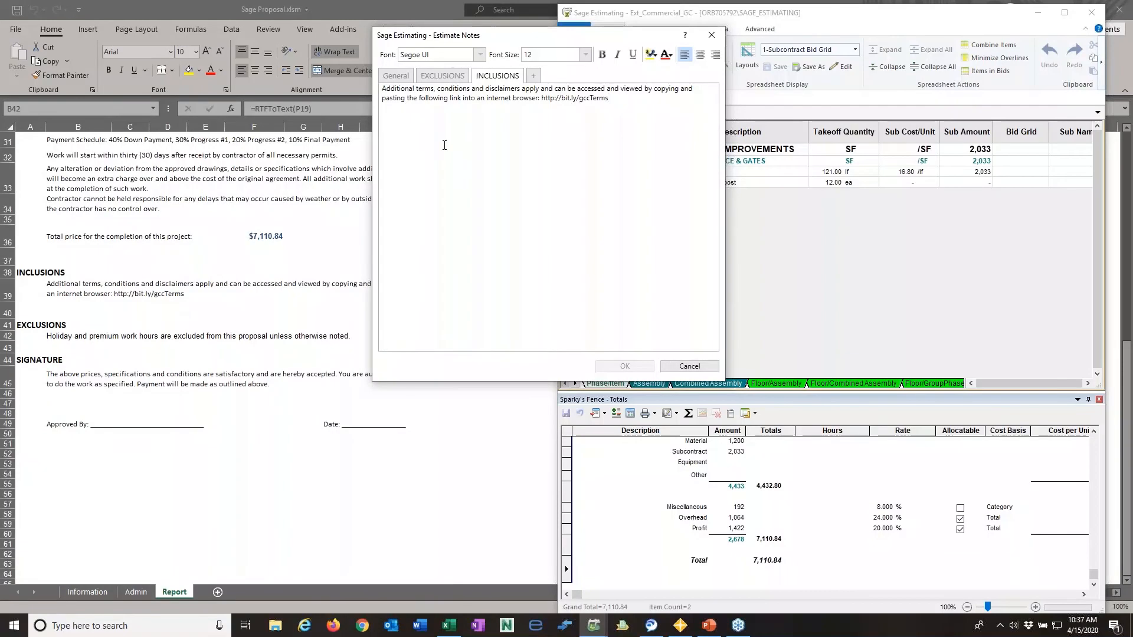
click(689, 367)
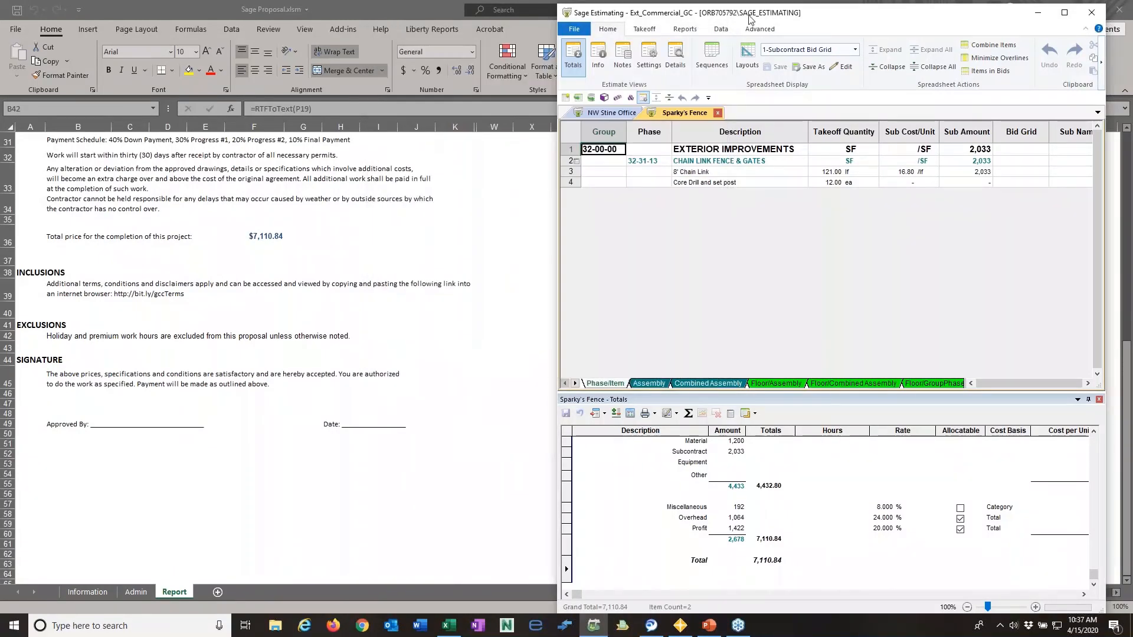
- Move the Sage Estimating window out of view and refresh all Liberty Reports data in the Sage Proposal
drag(755, 18, 1132, 136)
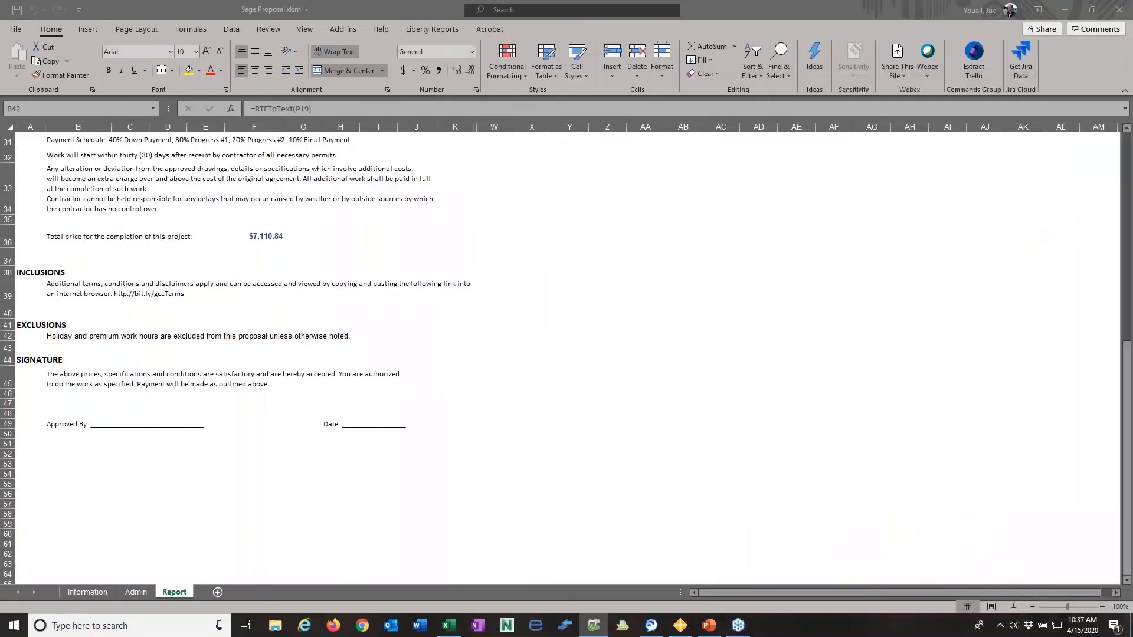
scroll(75, 261, up, 9)
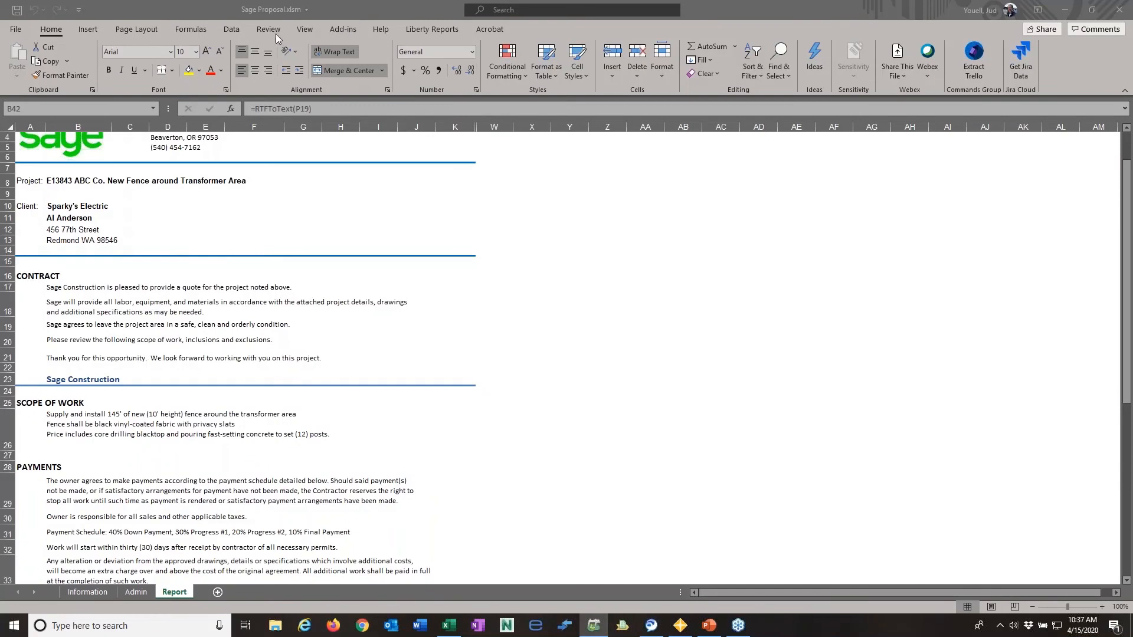
click(438, 29)
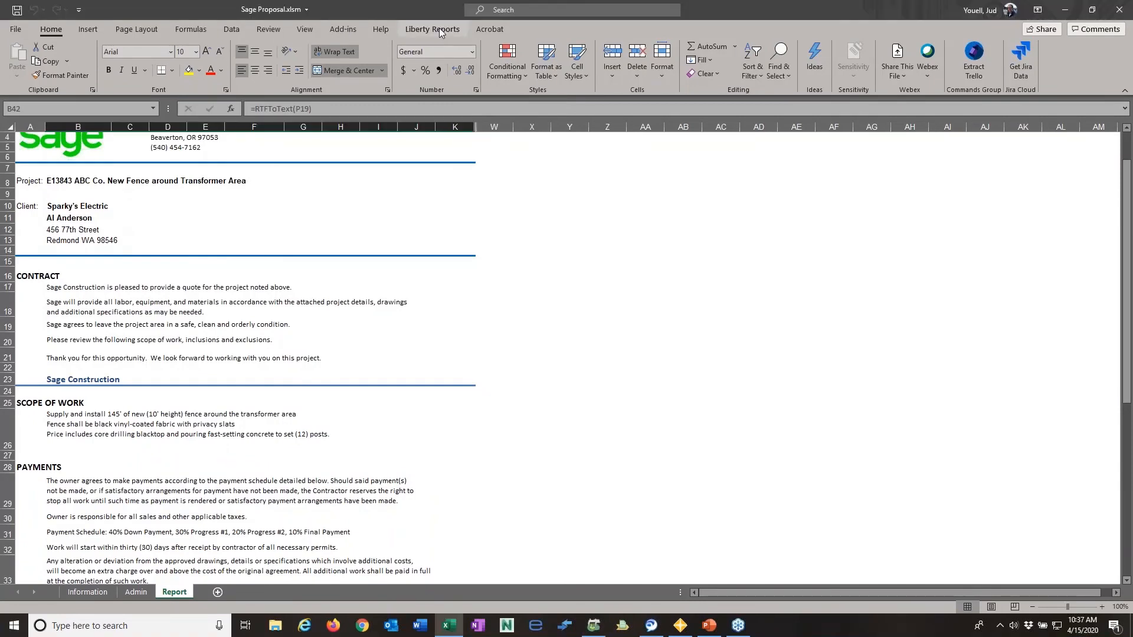
click(439, 28)
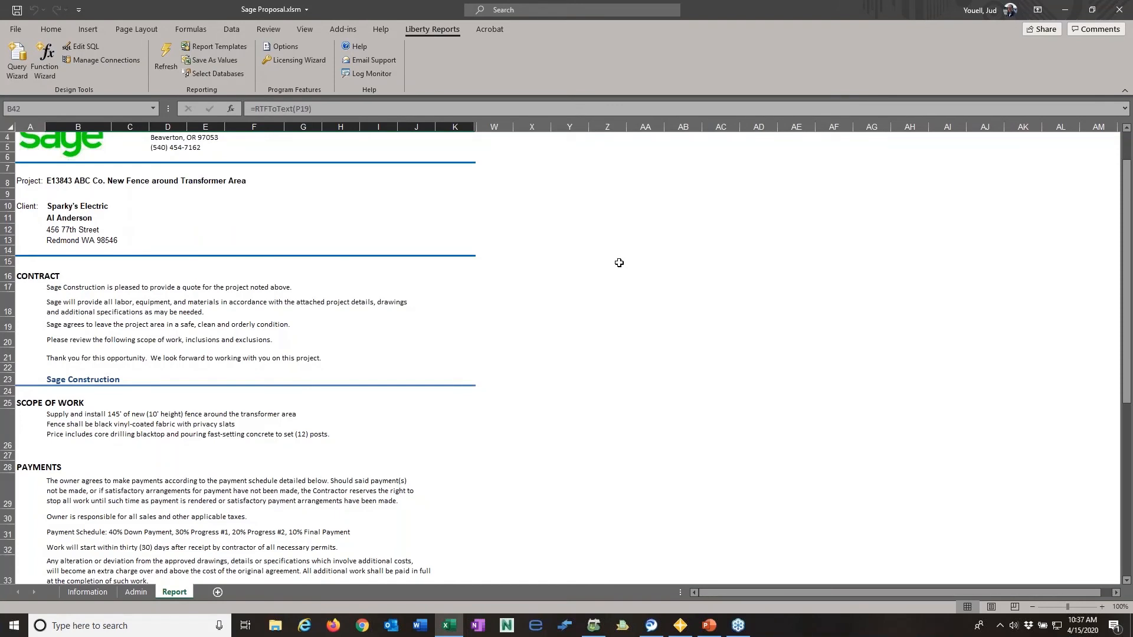
click(168, 64)
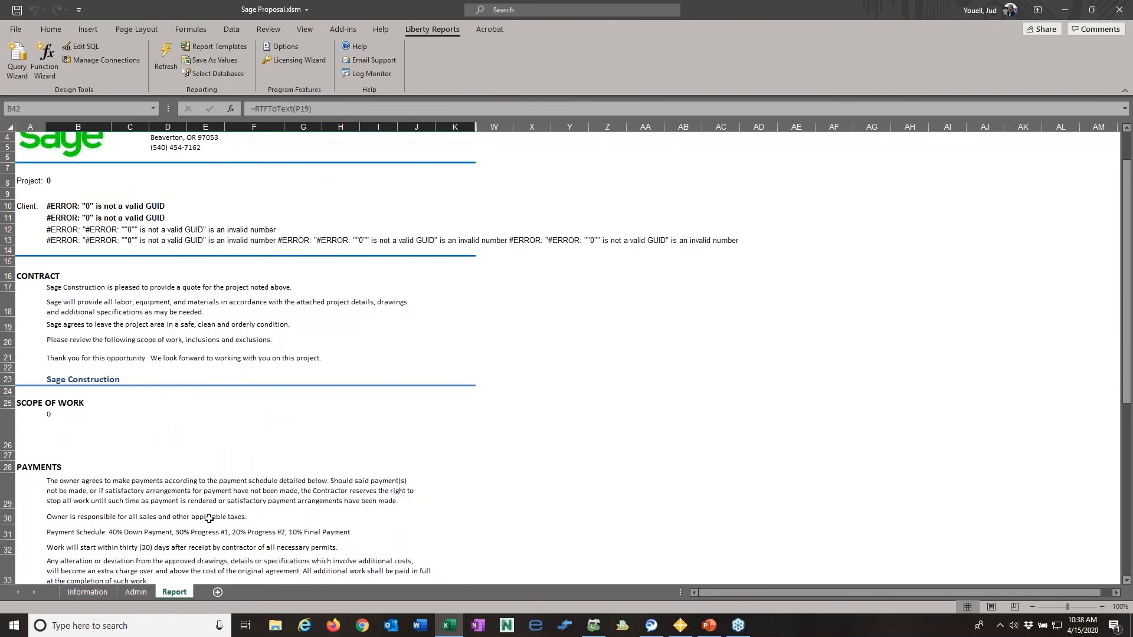
click(164, 69)
scroll(175, 237, up, 1)
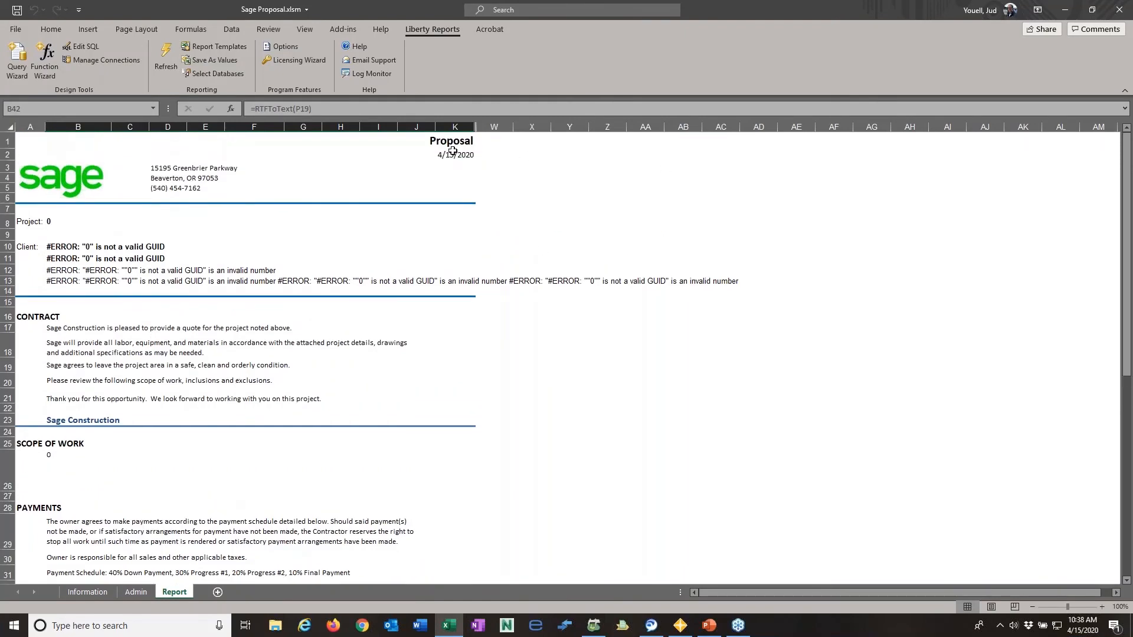
- Check which databases the Sage Estimating, Address Book and Database connections use in the Liberty Reports connection manager
click(101, 60)
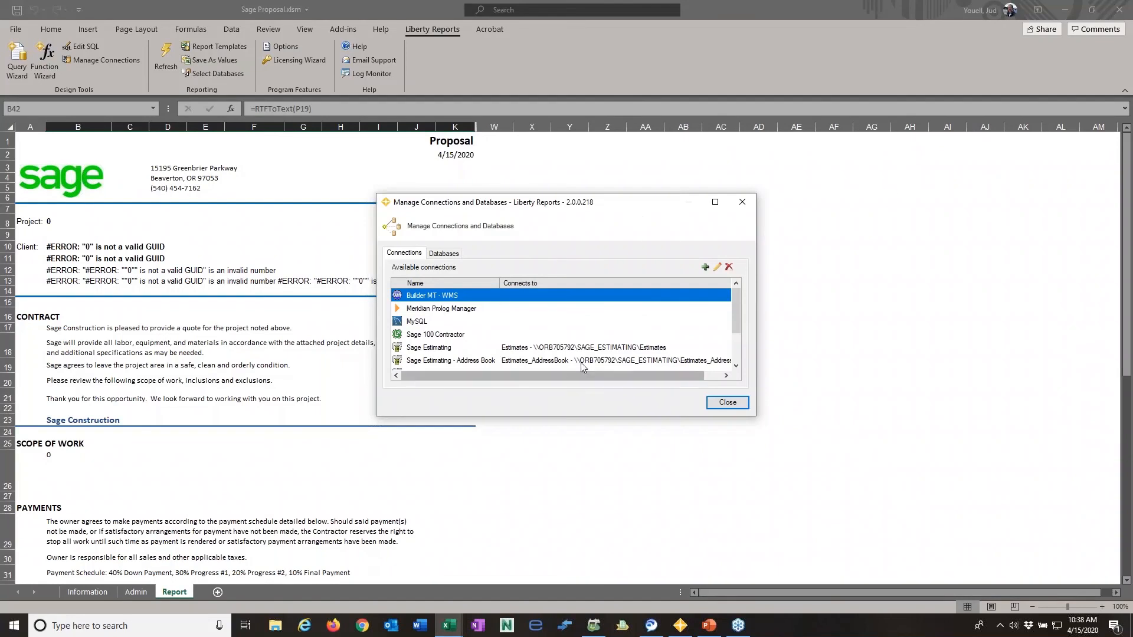
click(618, 352)
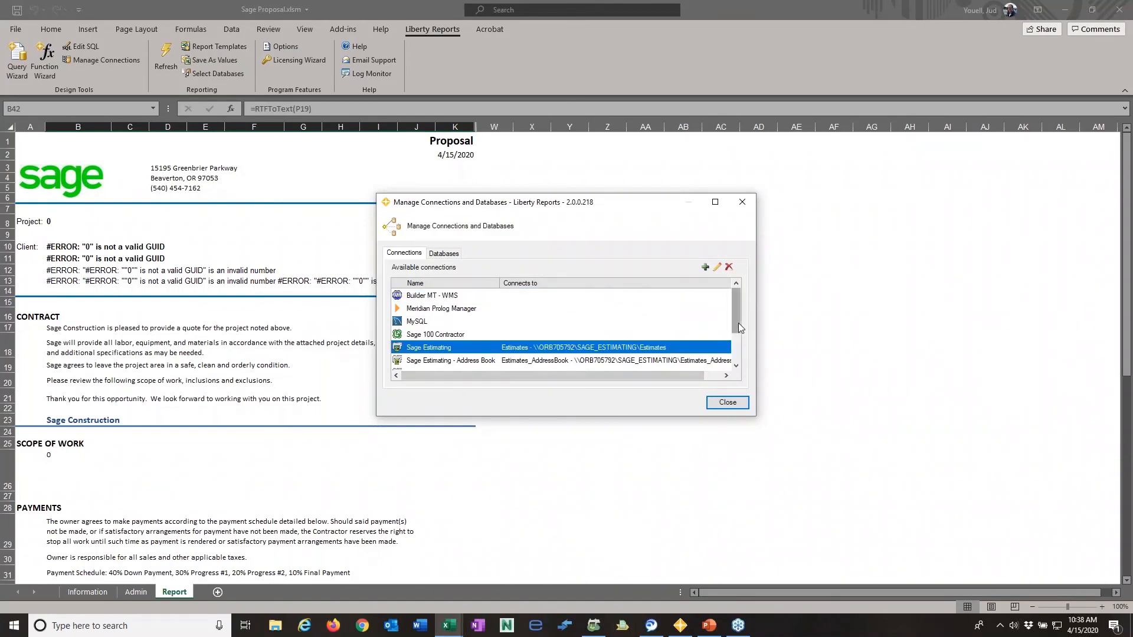
scroll(741, 353, down, 1)
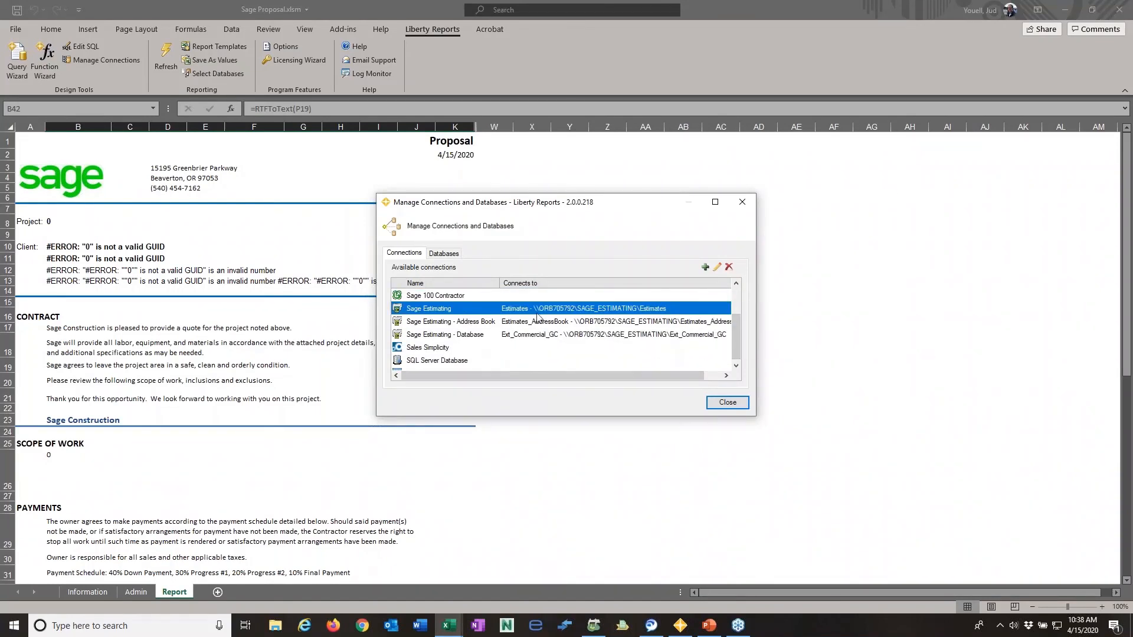
click(710, 403)
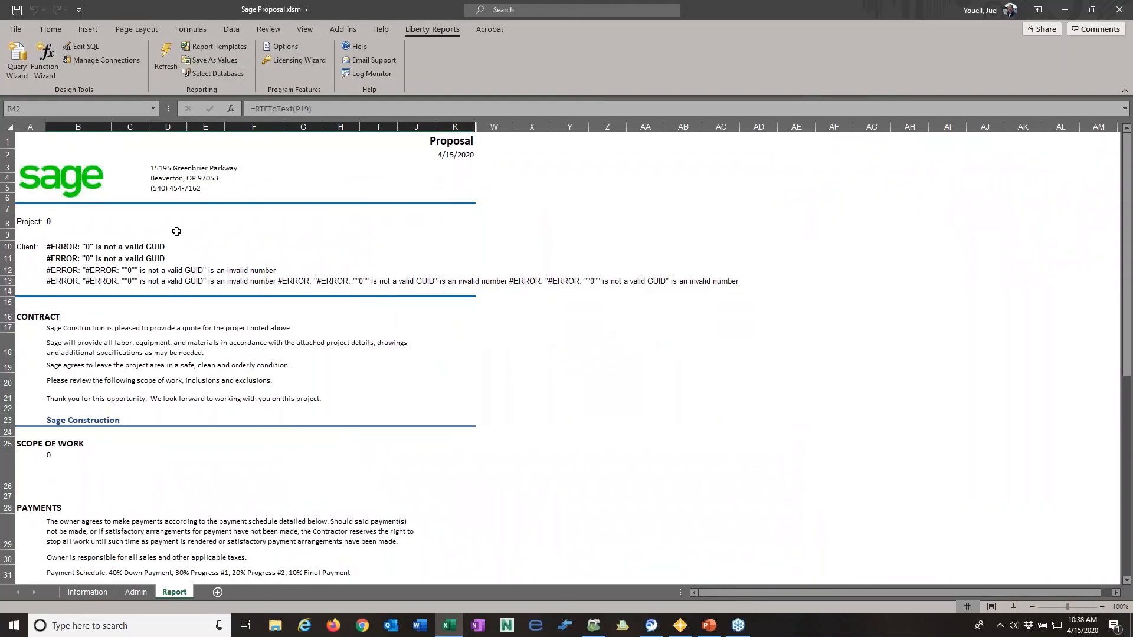
- Inspect the formula behind the proposal's Project value, then close the Sage Proposal workbook without saving
click(73, 226)
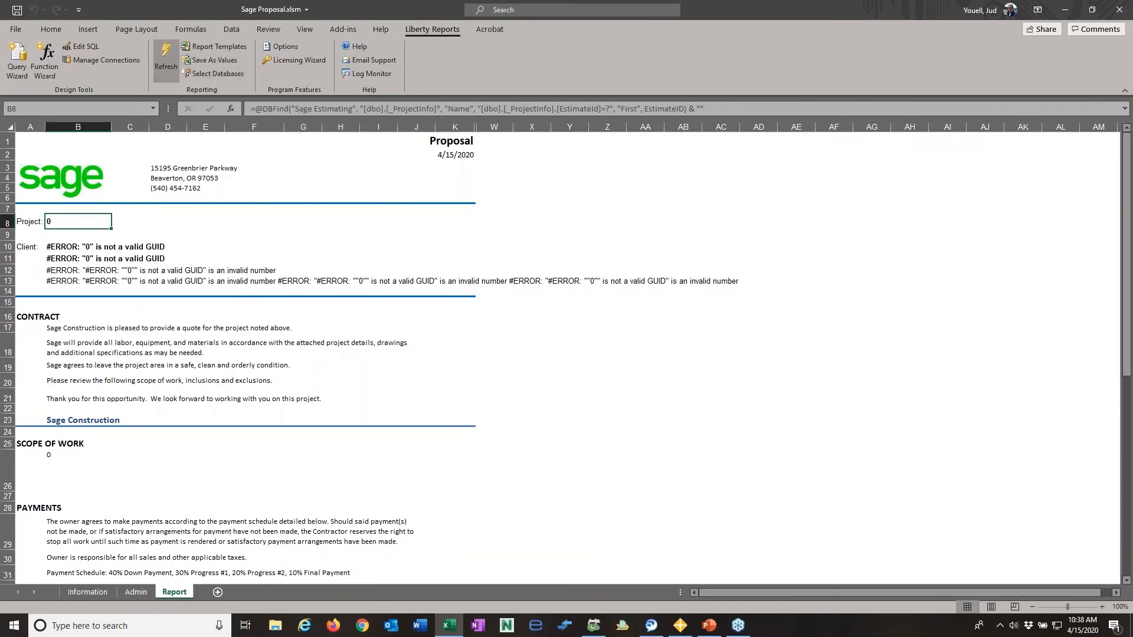
click(1119, 9)
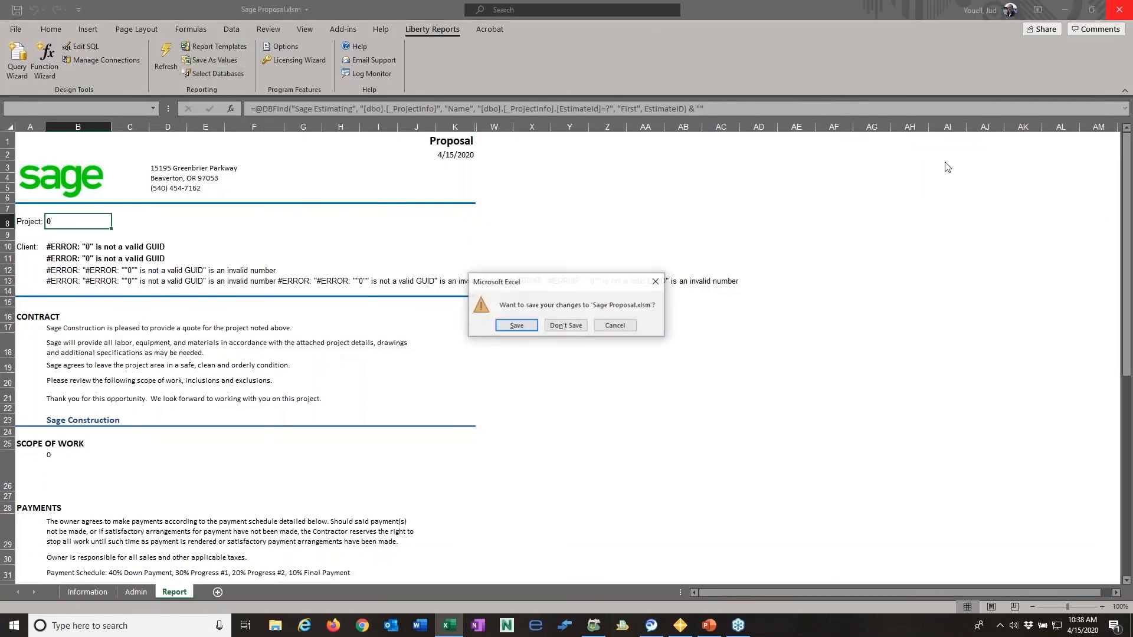
click(560, 326)
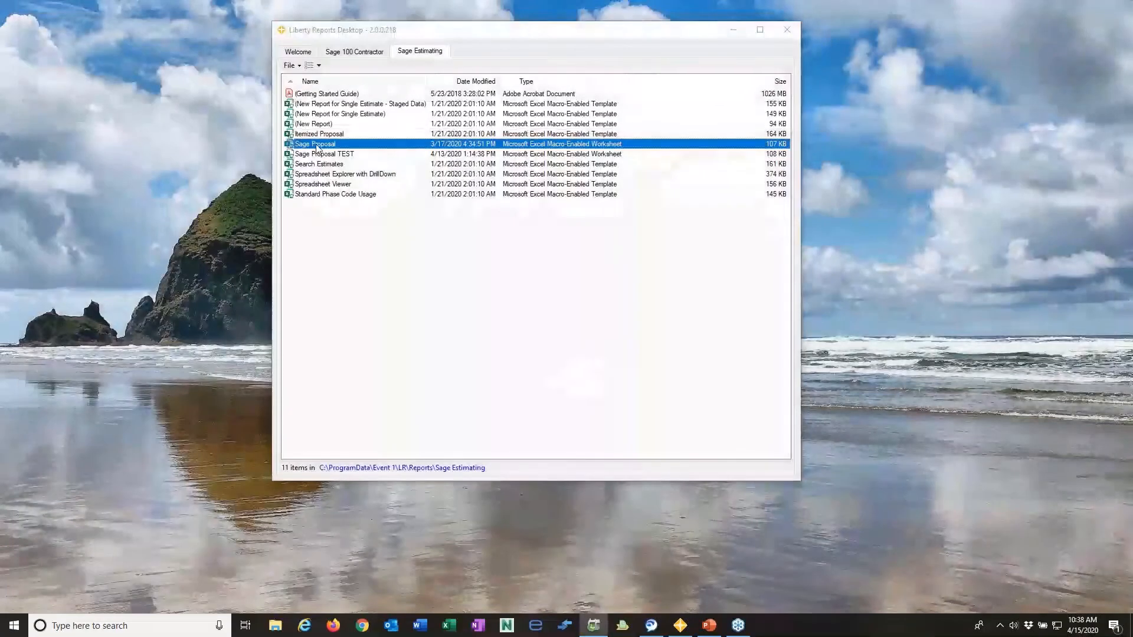
- Reopen the Sage Proposal with the Estimates database for the Sage Estimating - Database connection and show the Liberty Reports commands
double_click(317, 146)
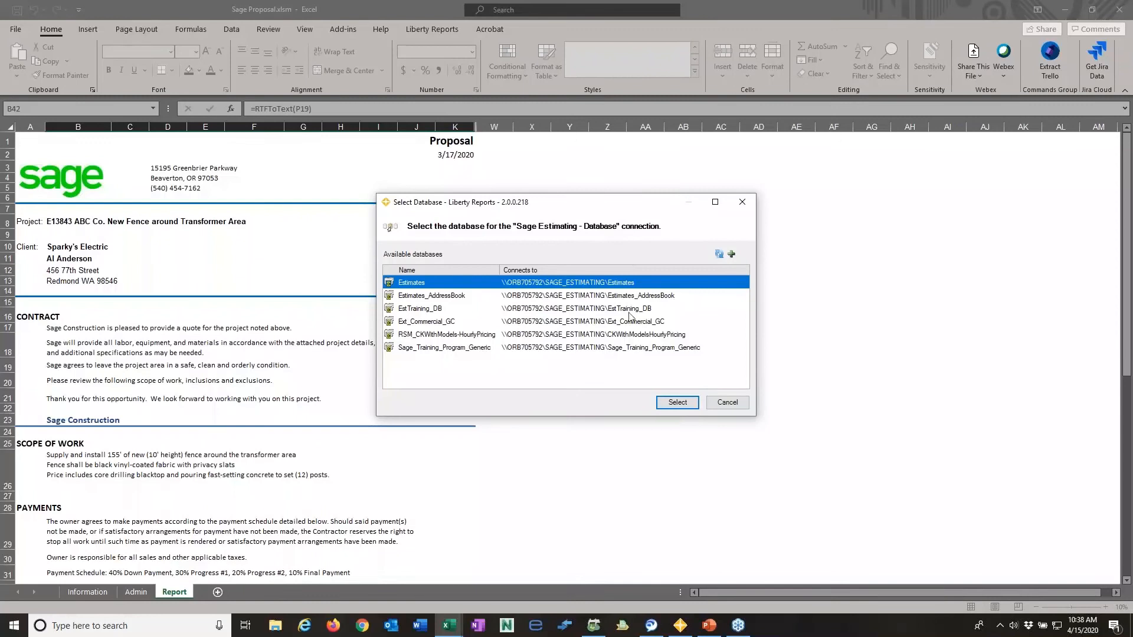
click(688, 402)
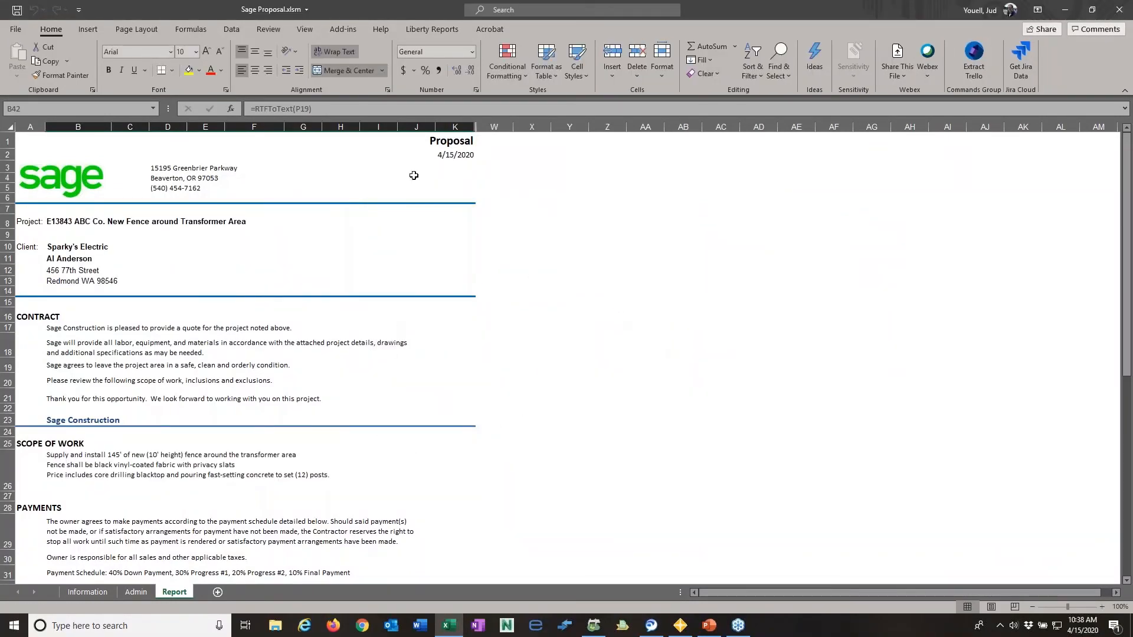
click(436, 28)
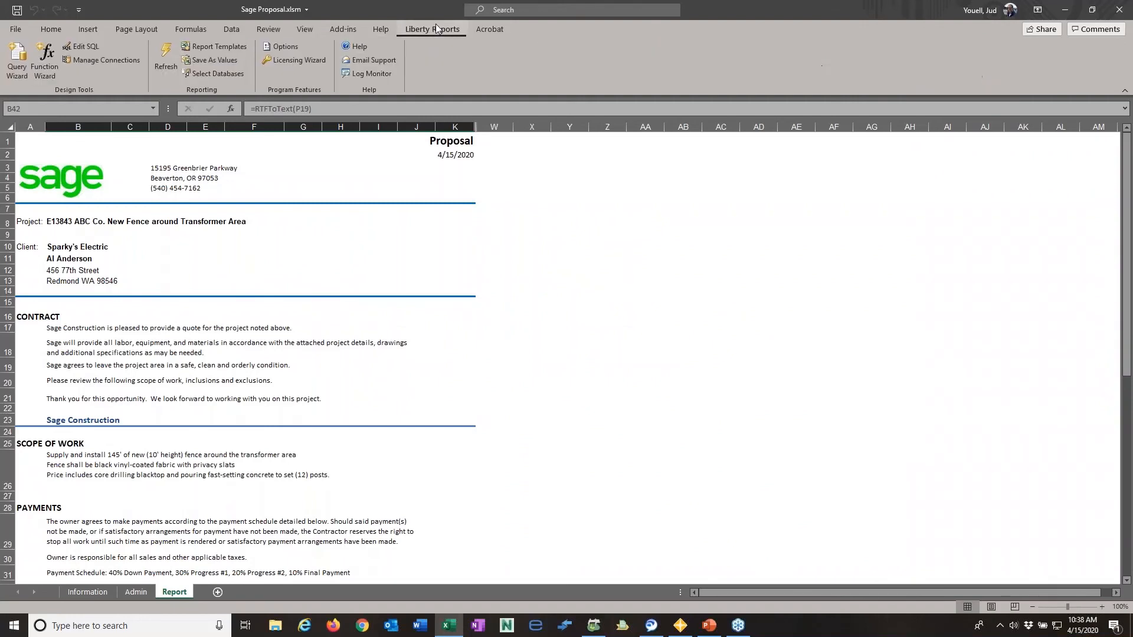
- Review the reopened proposal's project, client, contract, scope of work and payment sections
scroll(602, 360, down, 7)
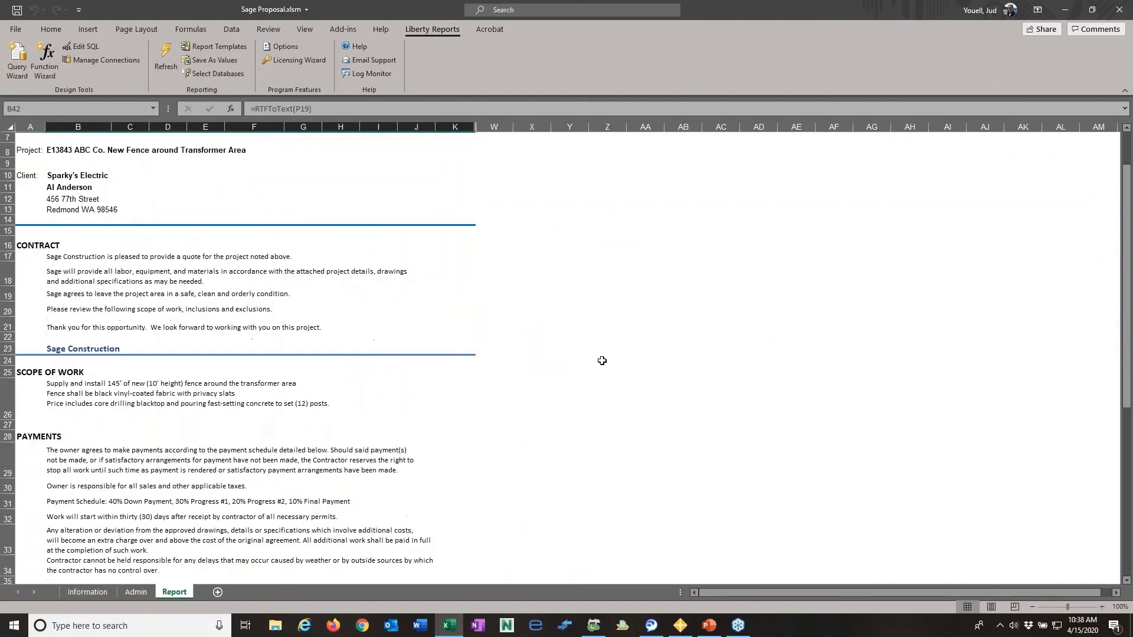
scroll(602, 360, down, 5)
scroll(602, 360, up, 12)
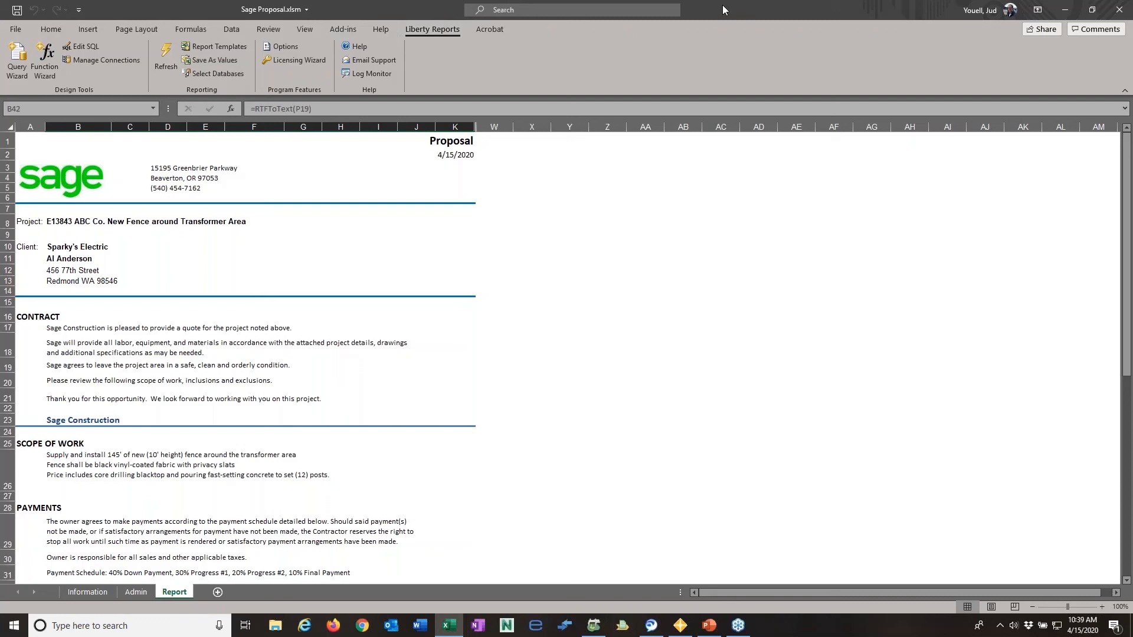
scroll(469, 480, down, 9)
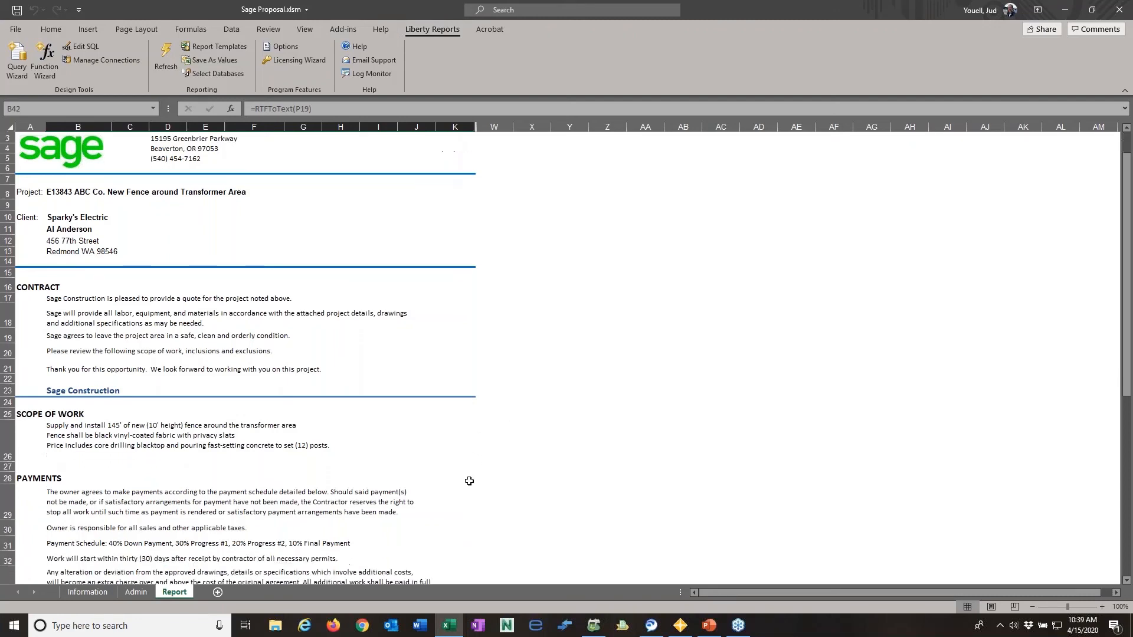
scroll(469, 481, up, 9)
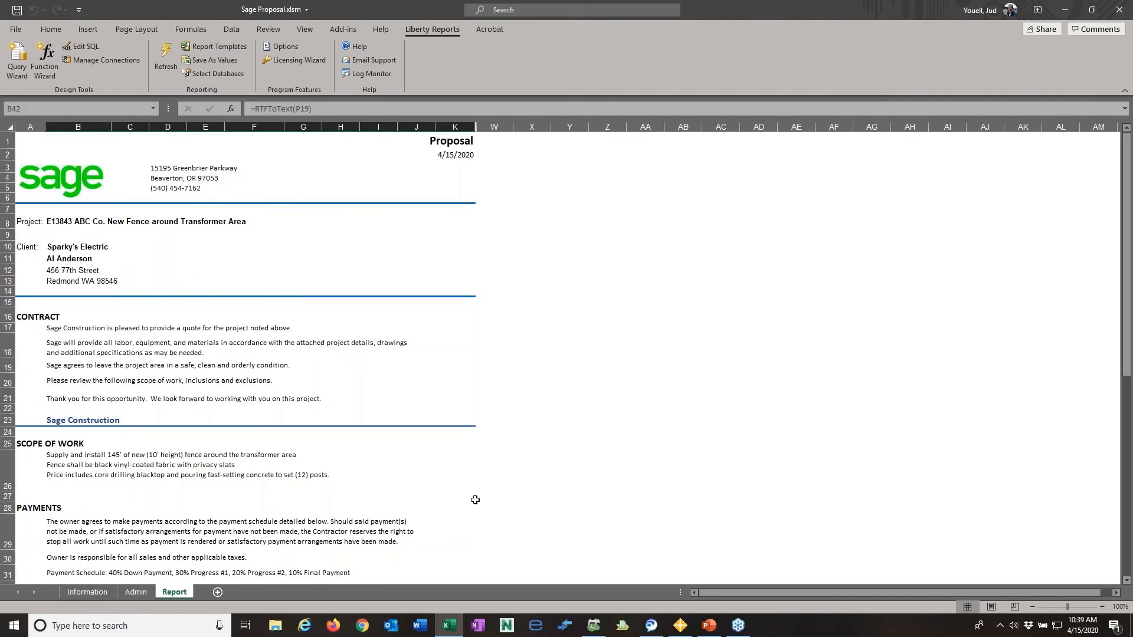
scroll(473, 499, down, 3)
scroll(474, 498, up, 3)
- Refresh all Liberty Reports data, dismiss the database notice and review the proposal's scope, total price, inclusions, exclusions and signature sections
click(165, 54)
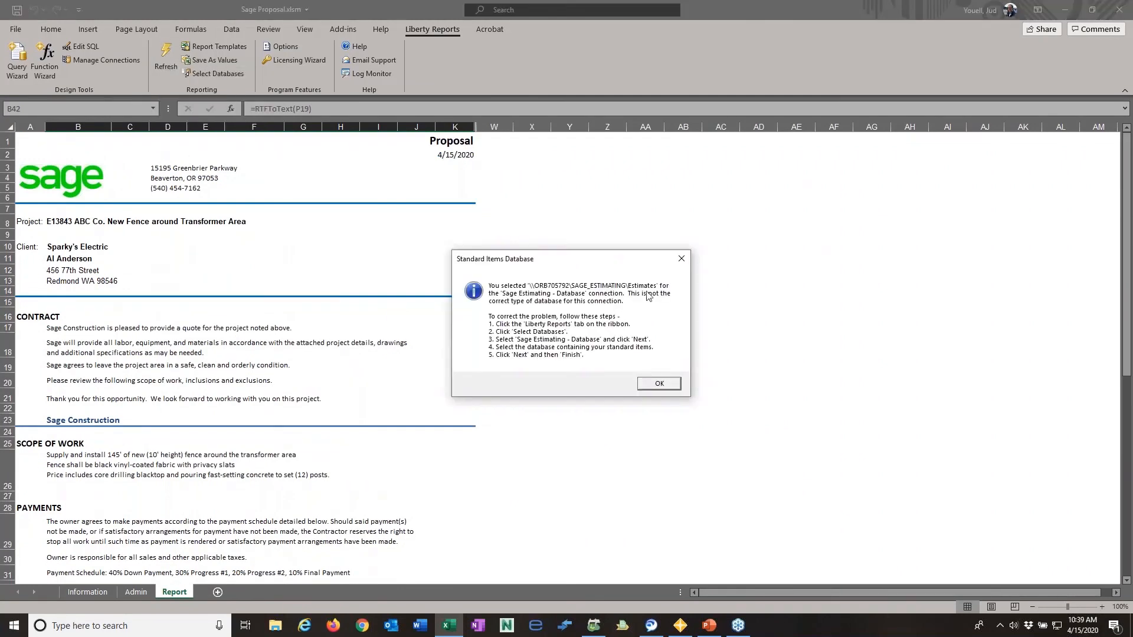
click(658, 385)
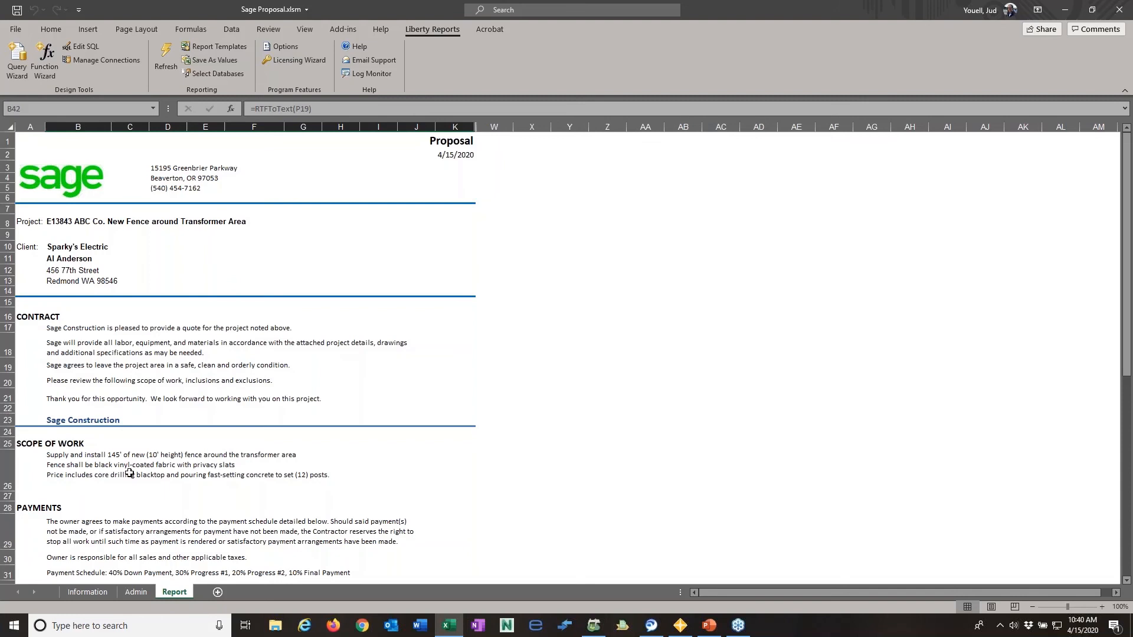
scroll(131, 478, down, 5)
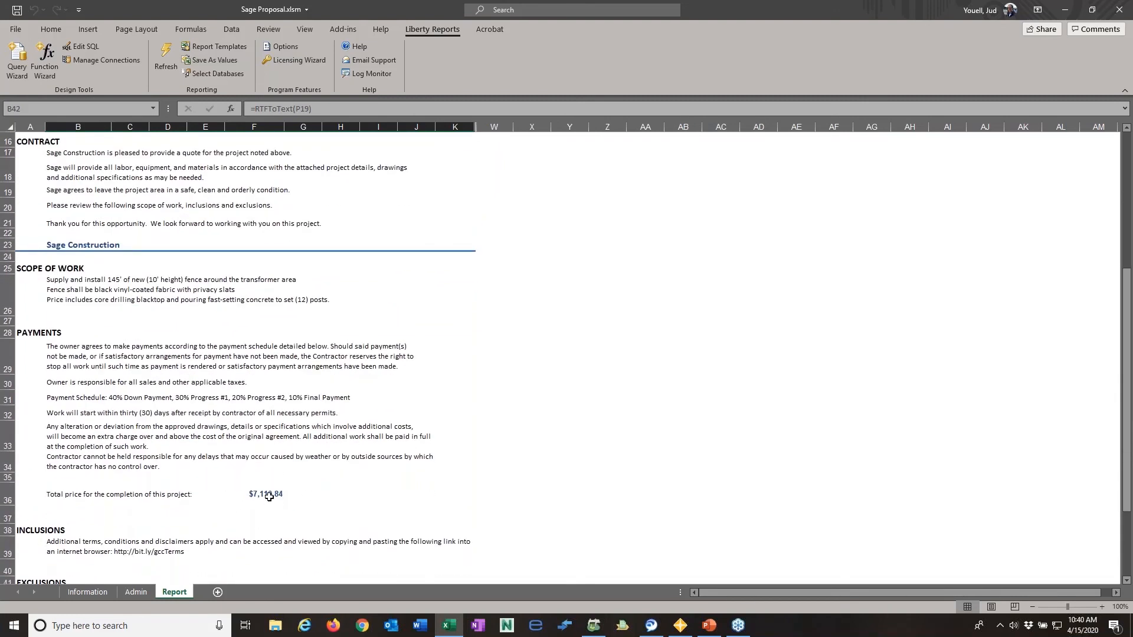
scroll(269, 496, down, 4)
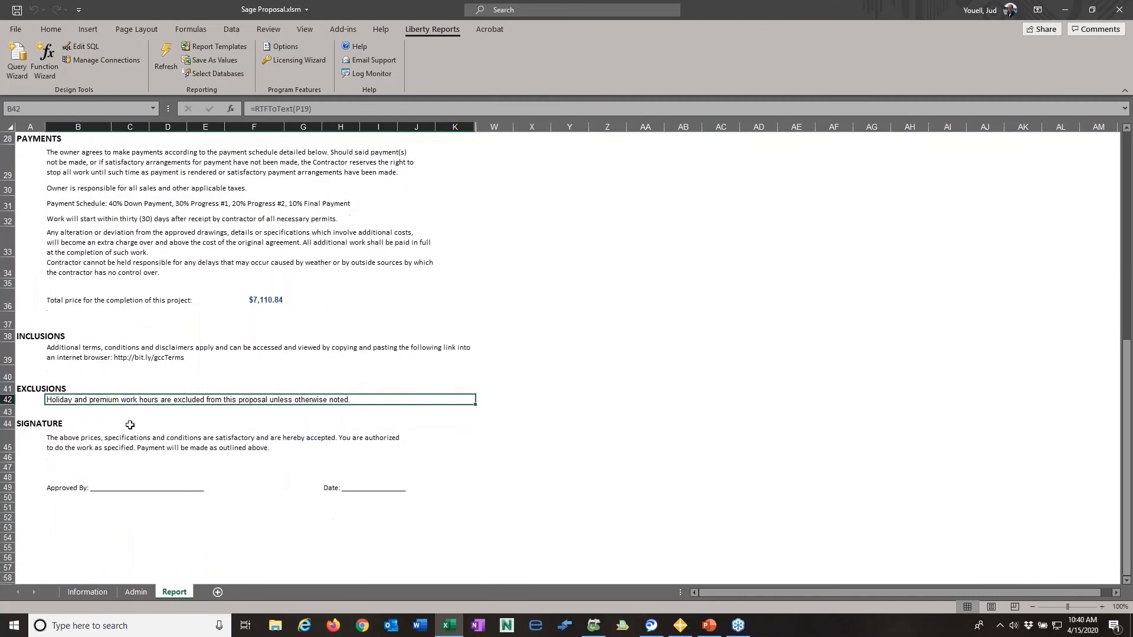
scroll(141, 425, up, 9)
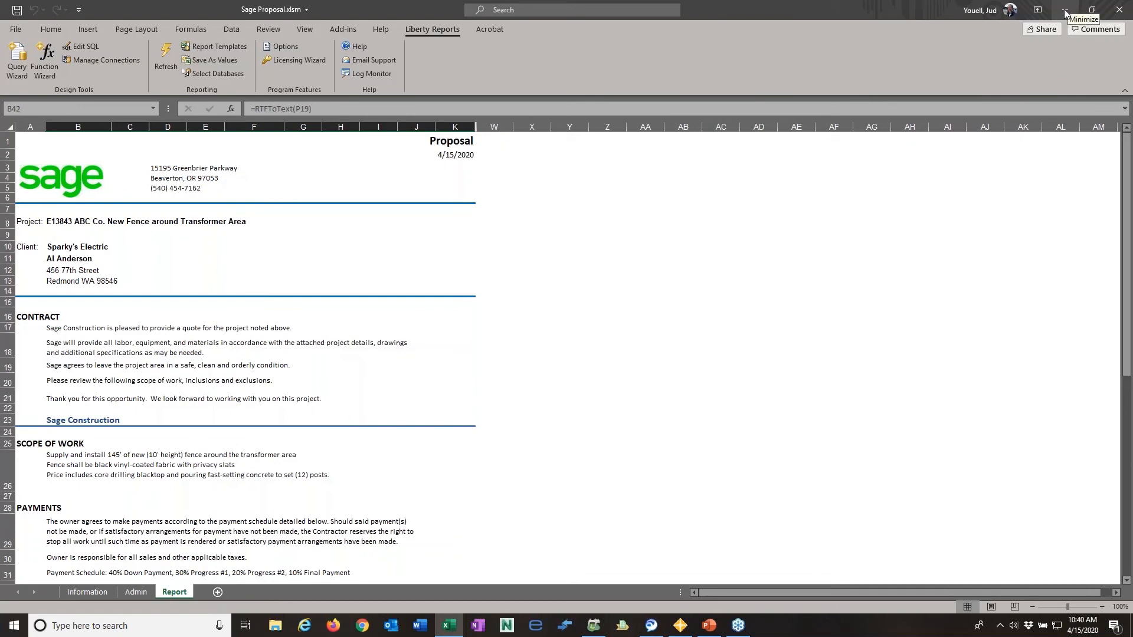
- Close the Sage Proposal without saving and open the (New Report for Single Estimate) template from Liberty Reports Desktop
click(1120, 9)
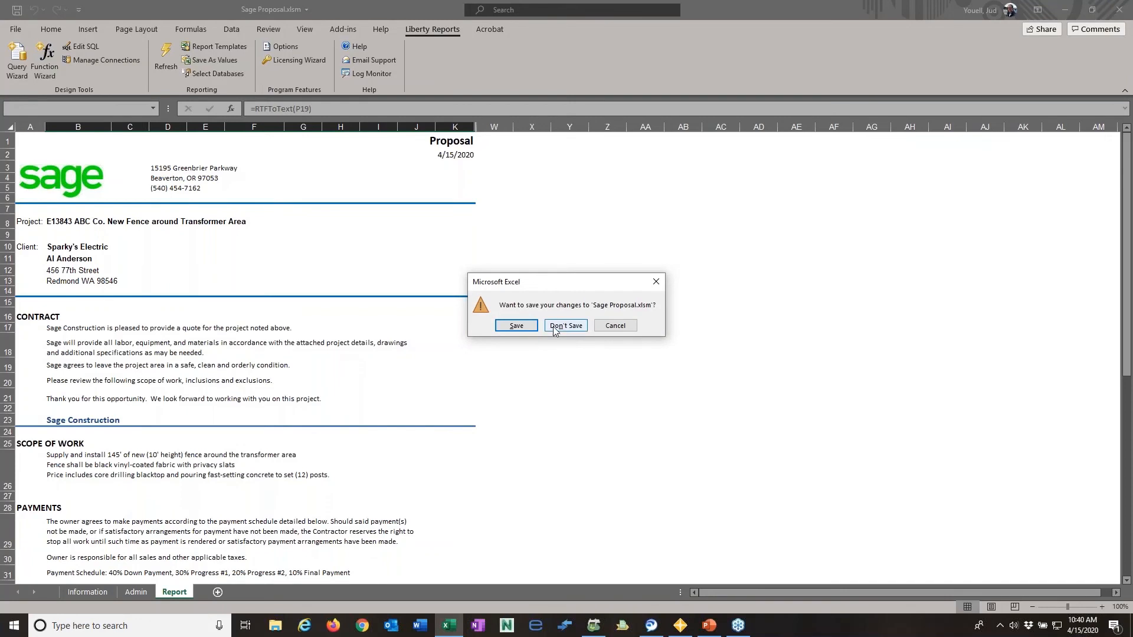
click(553, 326)
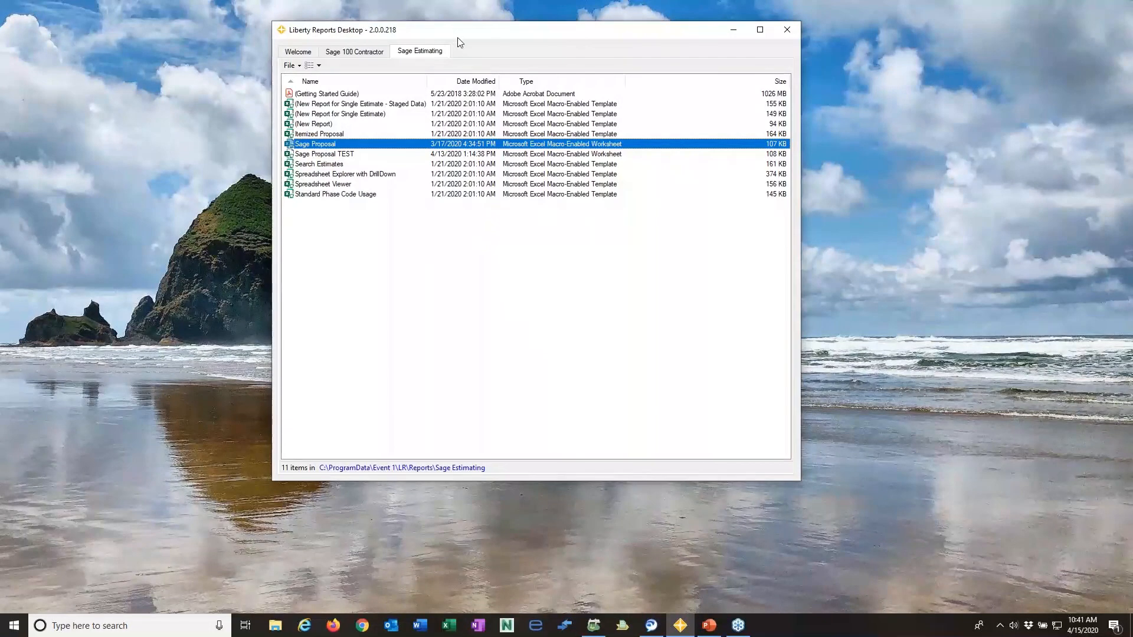
drag(460, 35, 514, 18)
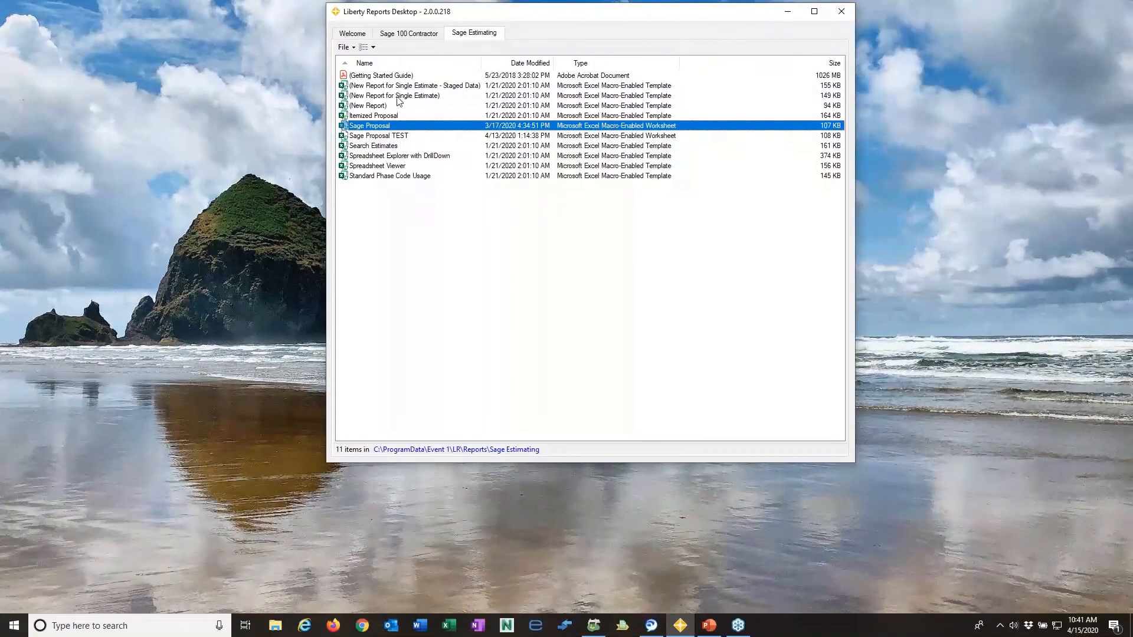
double_click(370, 97)
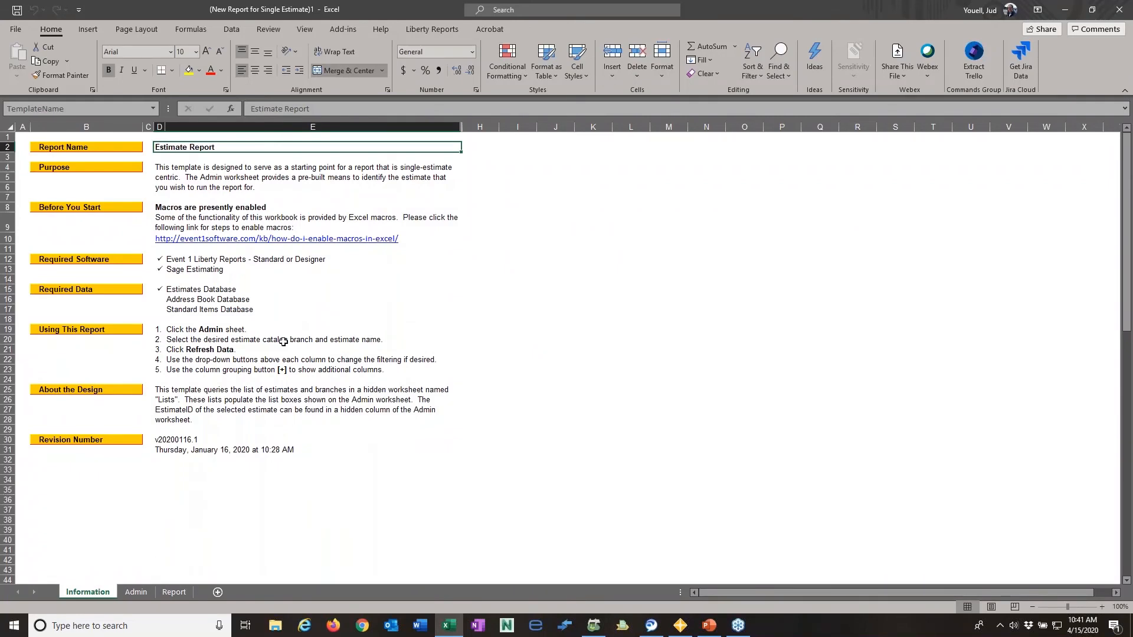
- Examine the new template's Information sheet and the report parameters on its Admin sheet
click(135, 592)
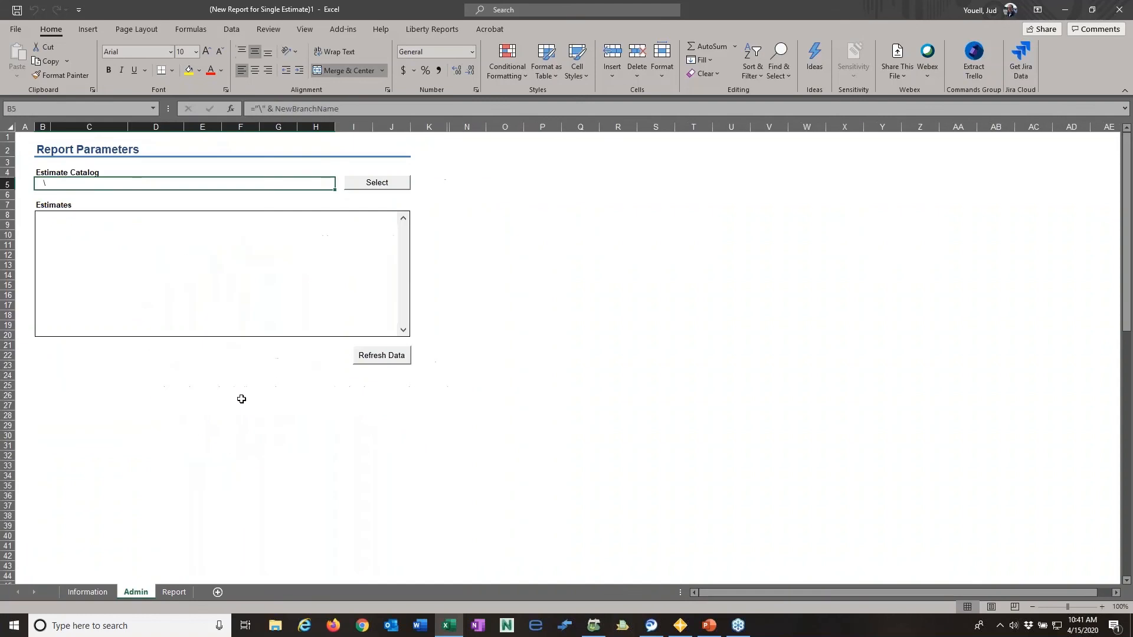
click(82, 183)
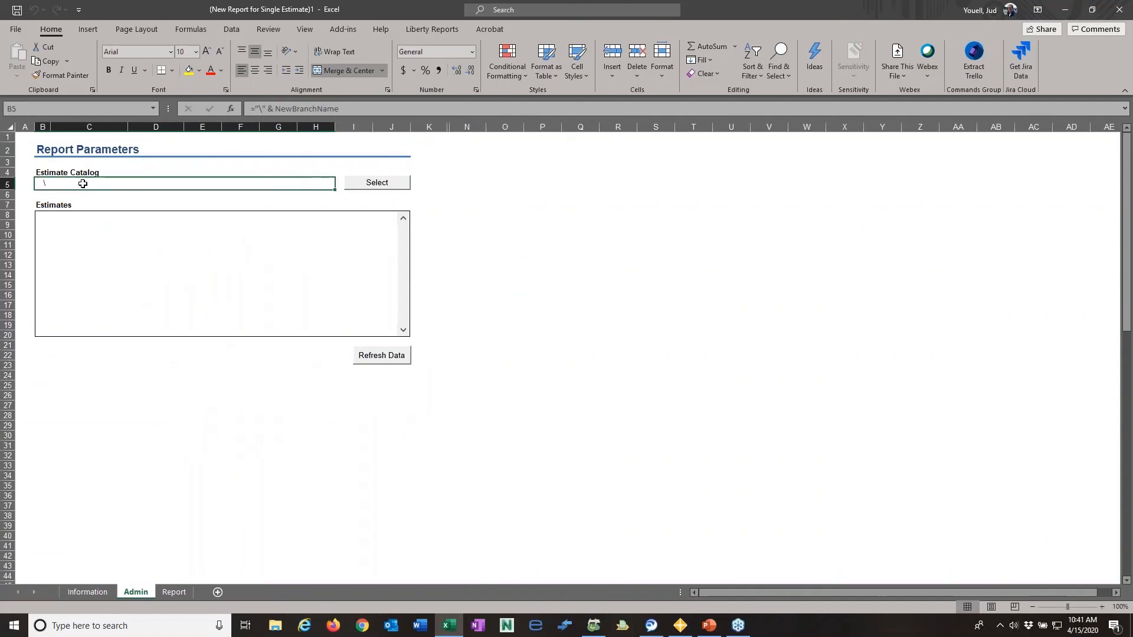
click(95, 591)
click(137, 592)
click(86, 593)
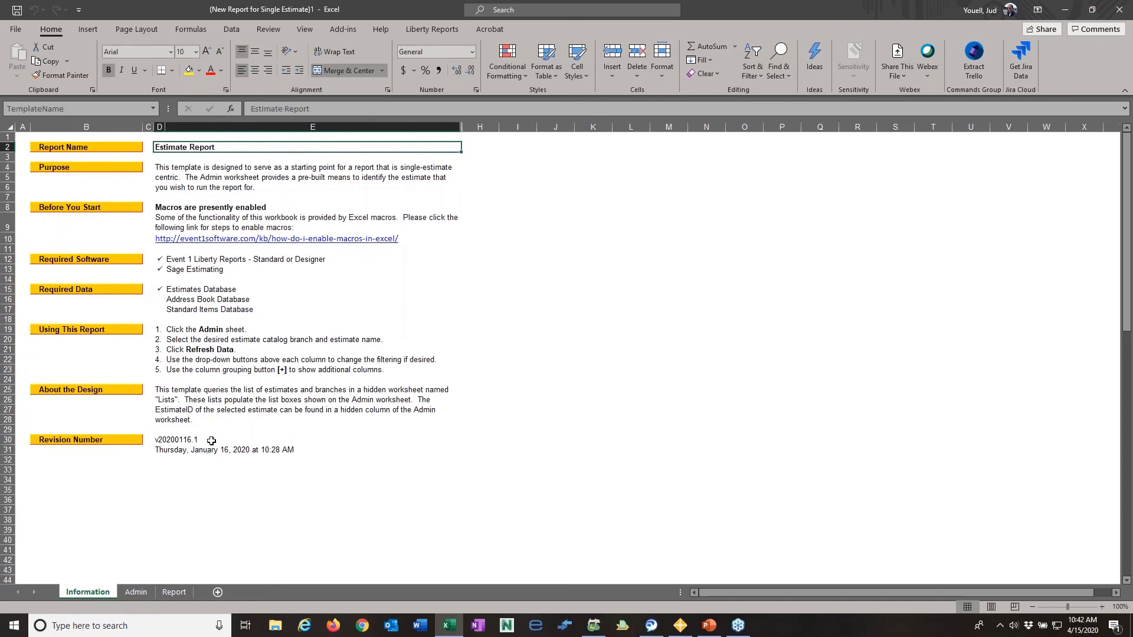
- Run the report for the LaQuinta estimate in the Demonstration Estimates branch and check its heading on the Report sheet
click(136, 593)
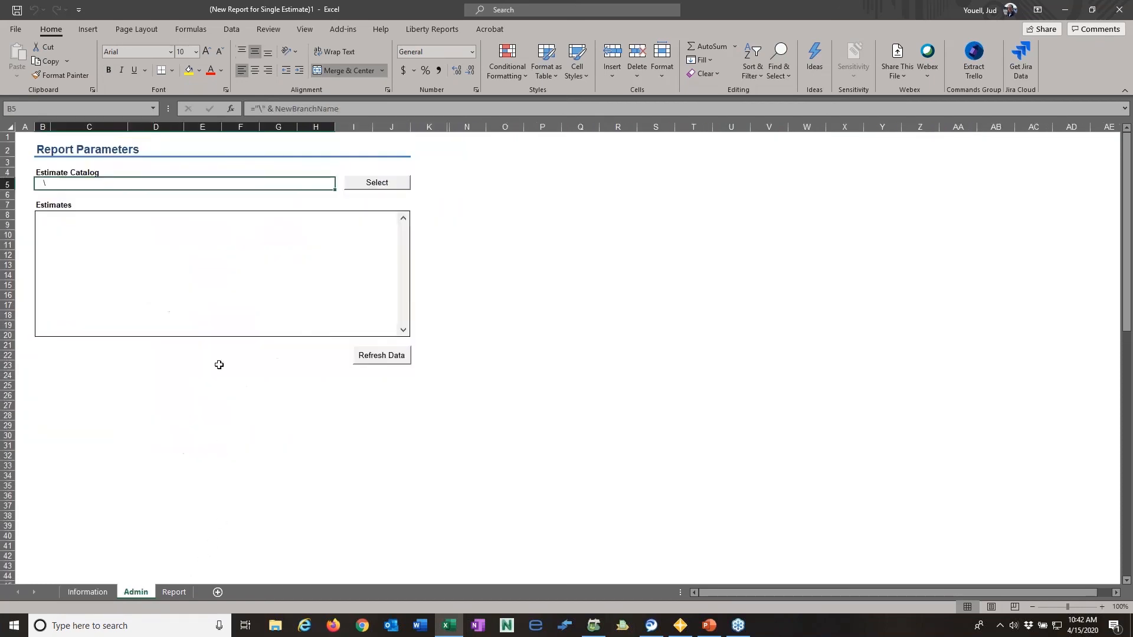
click(356, 189)
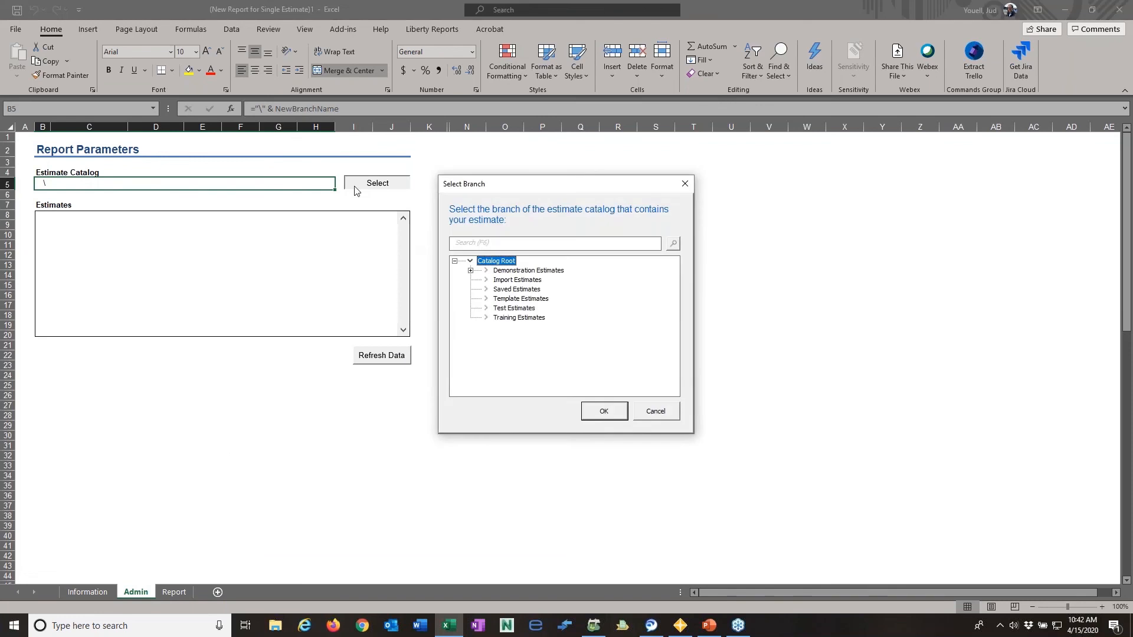
click(494, 273)
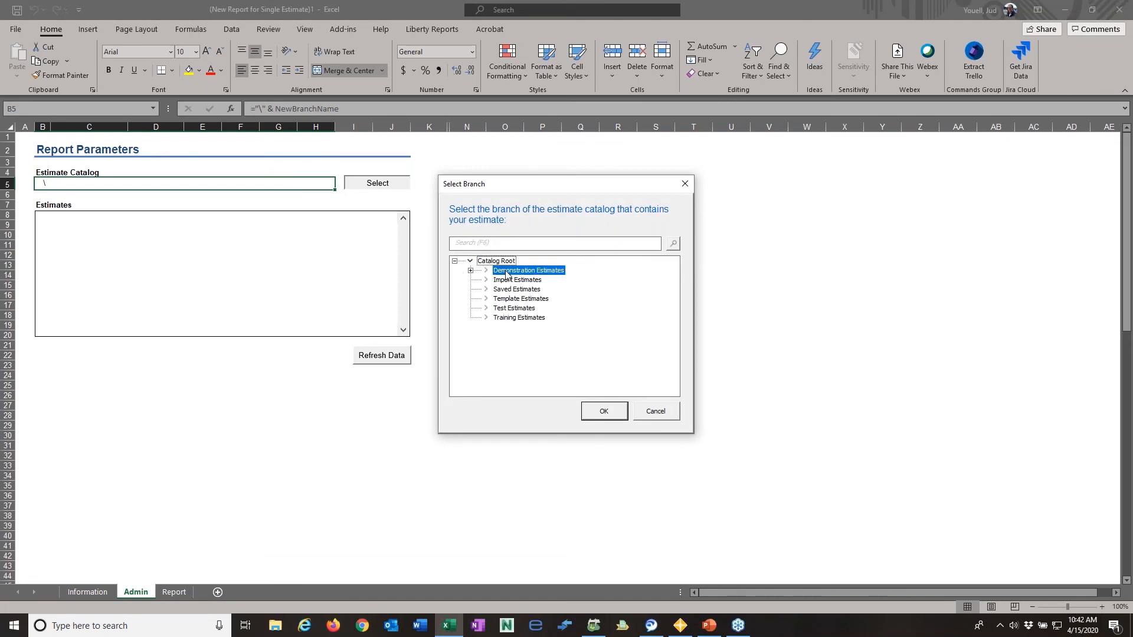
click(605, 411)
click(43, 255)
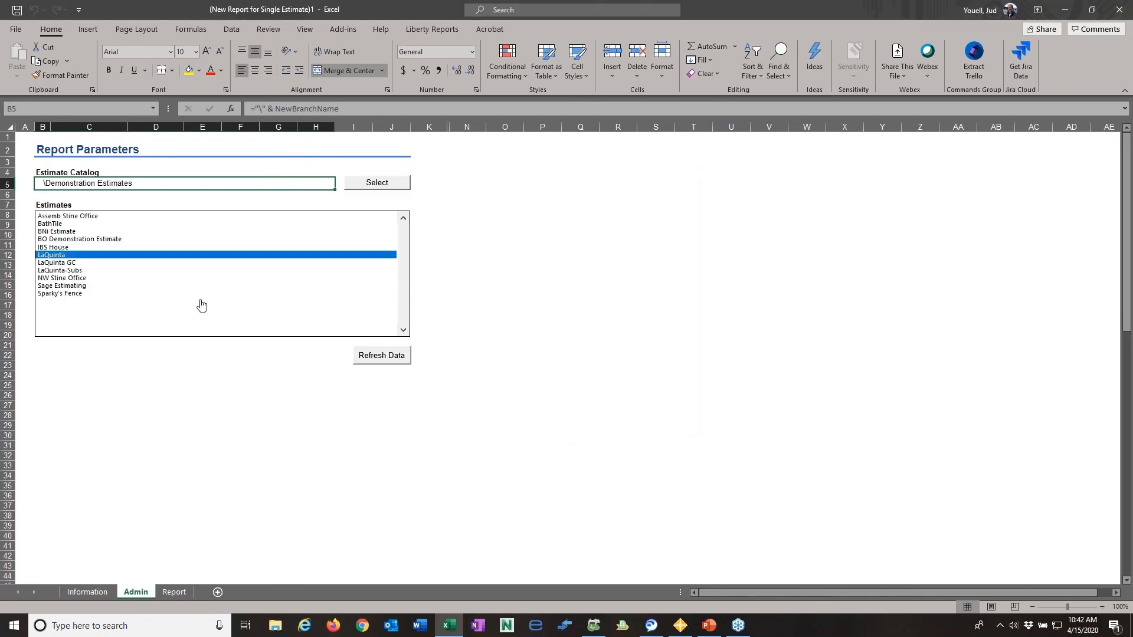
click(384, 356)
click(174, 593)
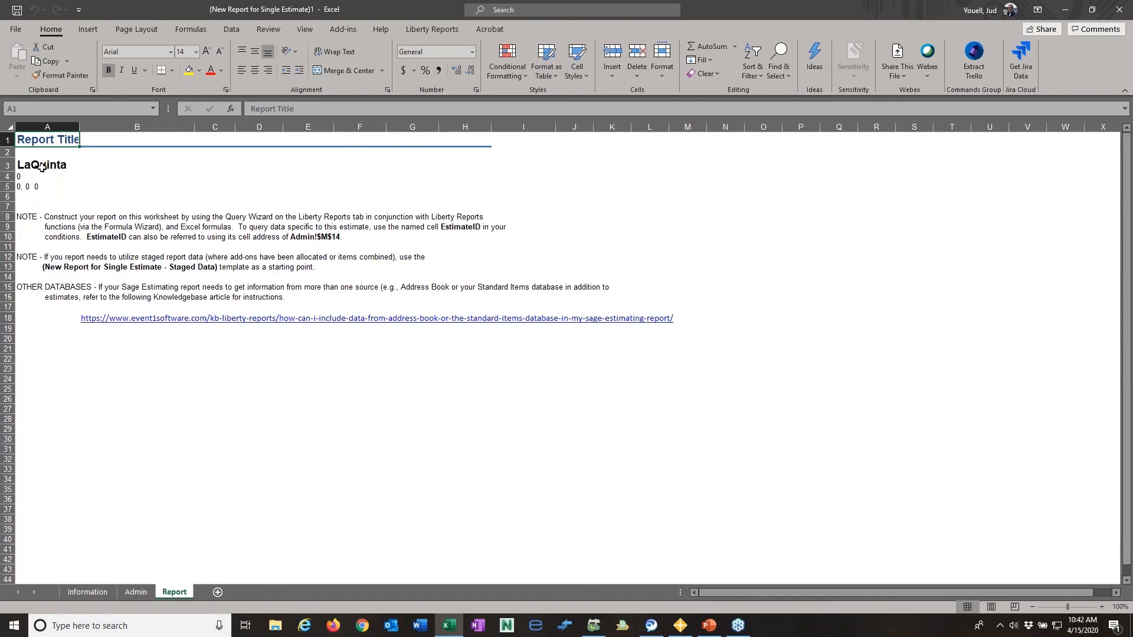
- Unhide columns L and M on the Admin sheet and inspect the Estimate ID cell and its defined name
click(136, 593)
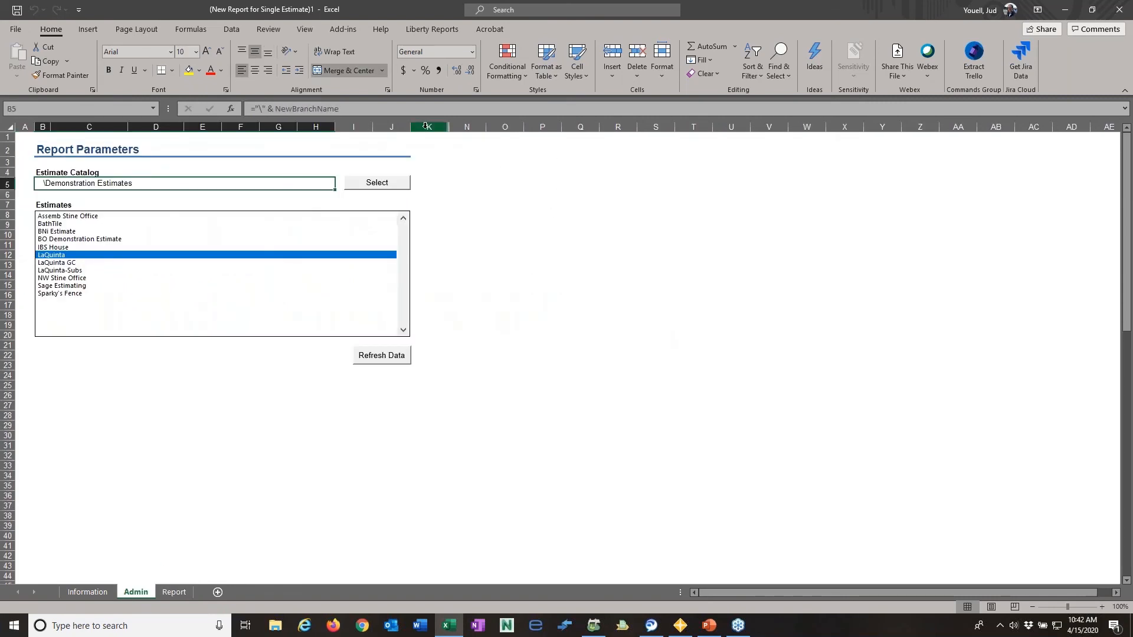
drag(424, 126, 466, 126)
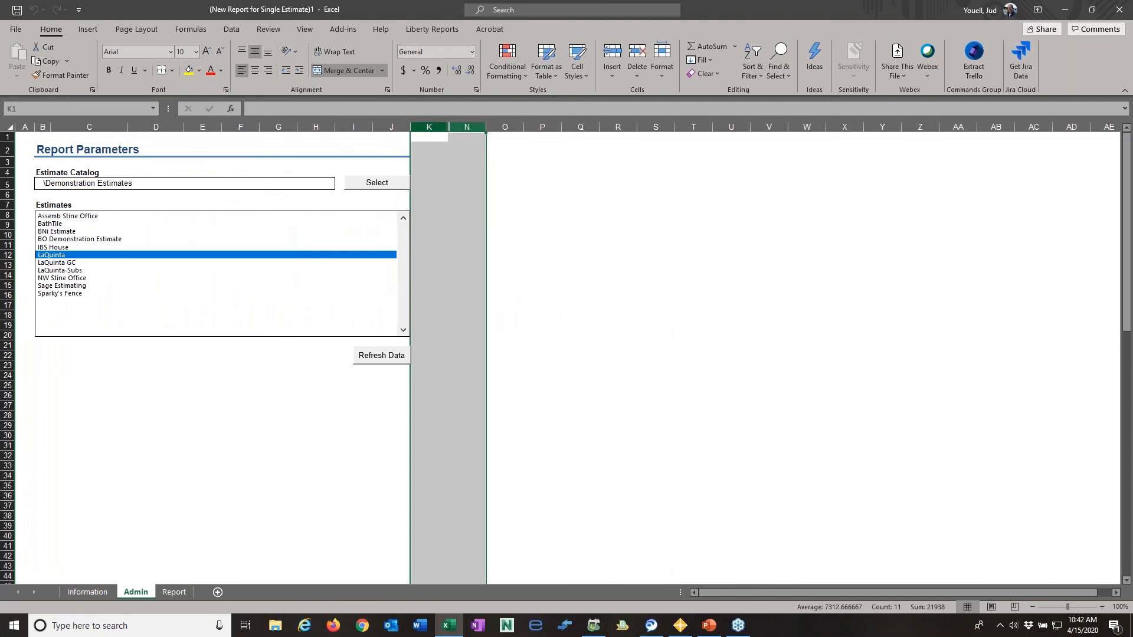
right_click(466, 127)
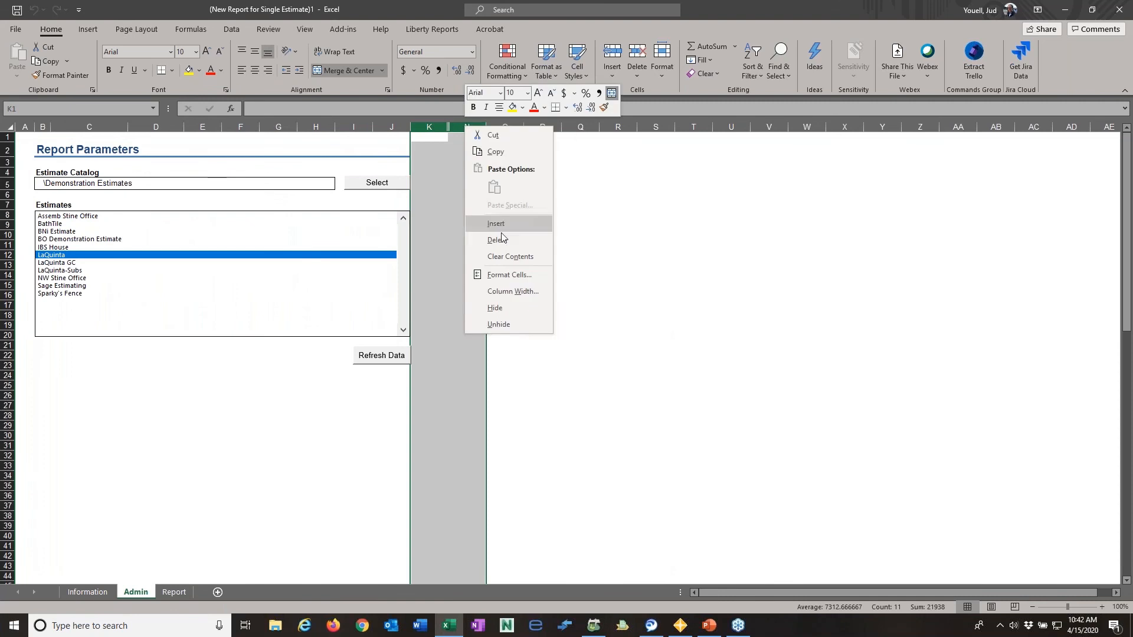
click(502, 322)
click(531, 302)
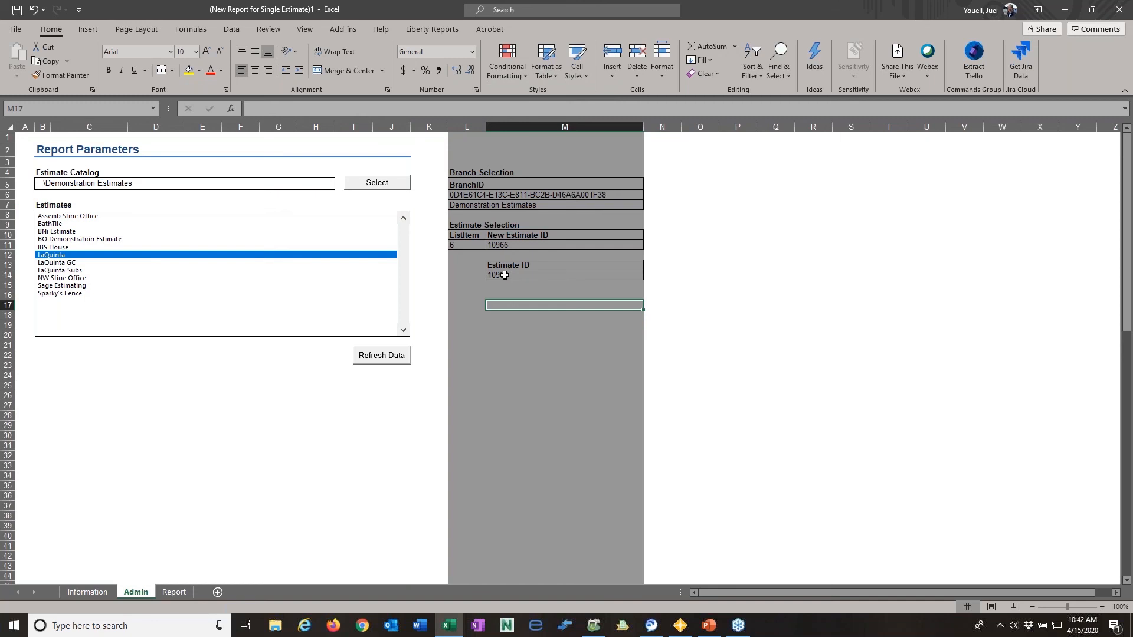
click(504, 276)
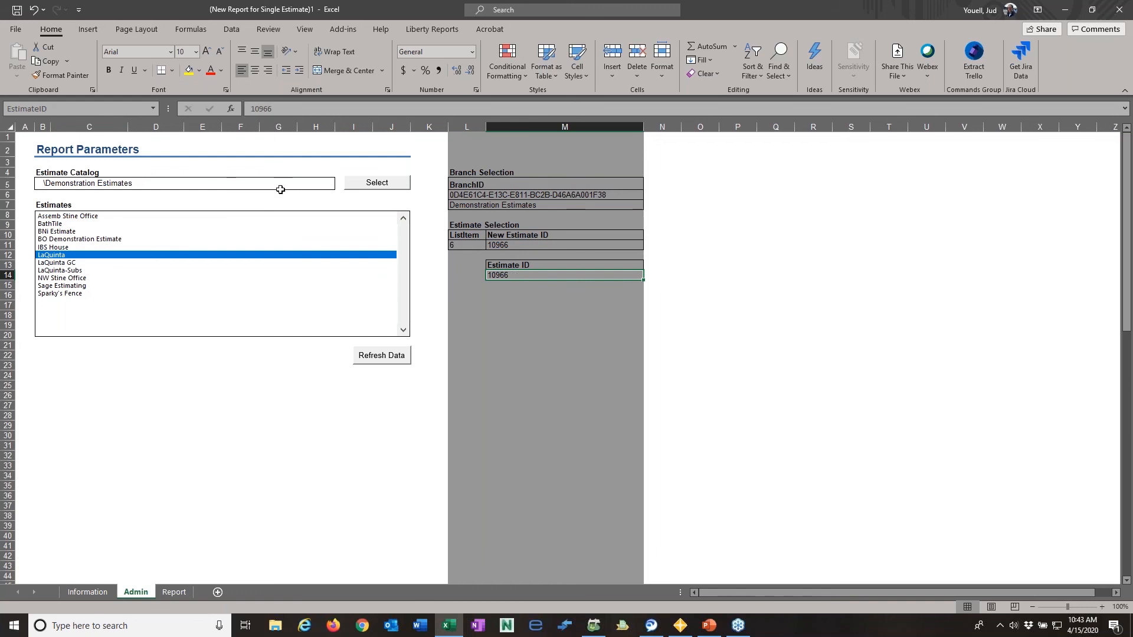
click(6, 108)
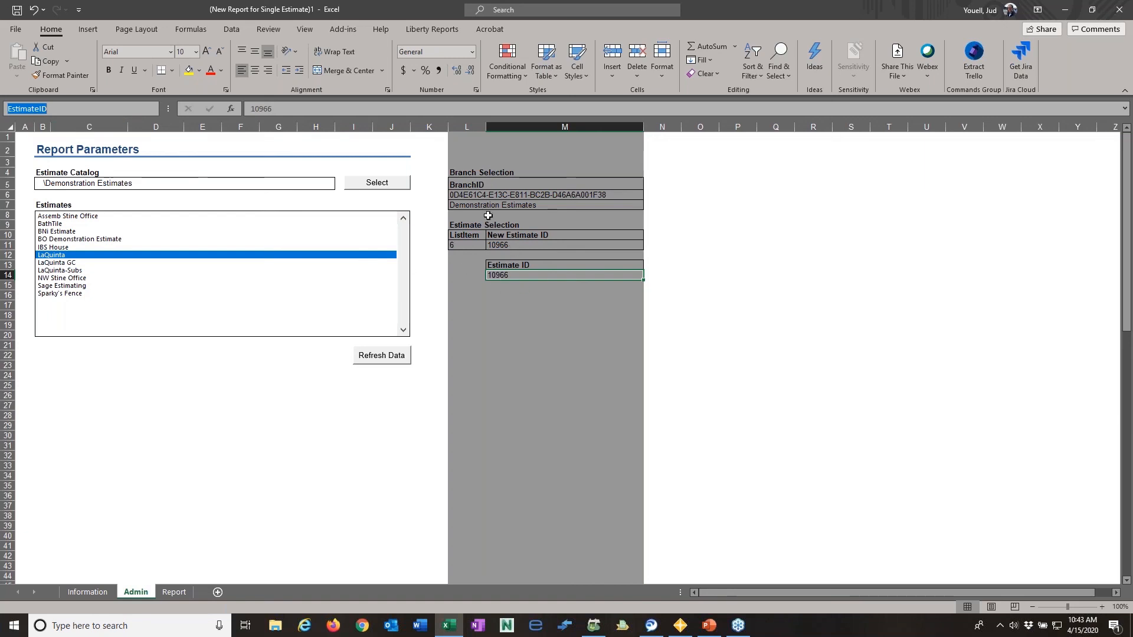
- Hide columns L and M on the Admin sheet
right_click(458, 127)
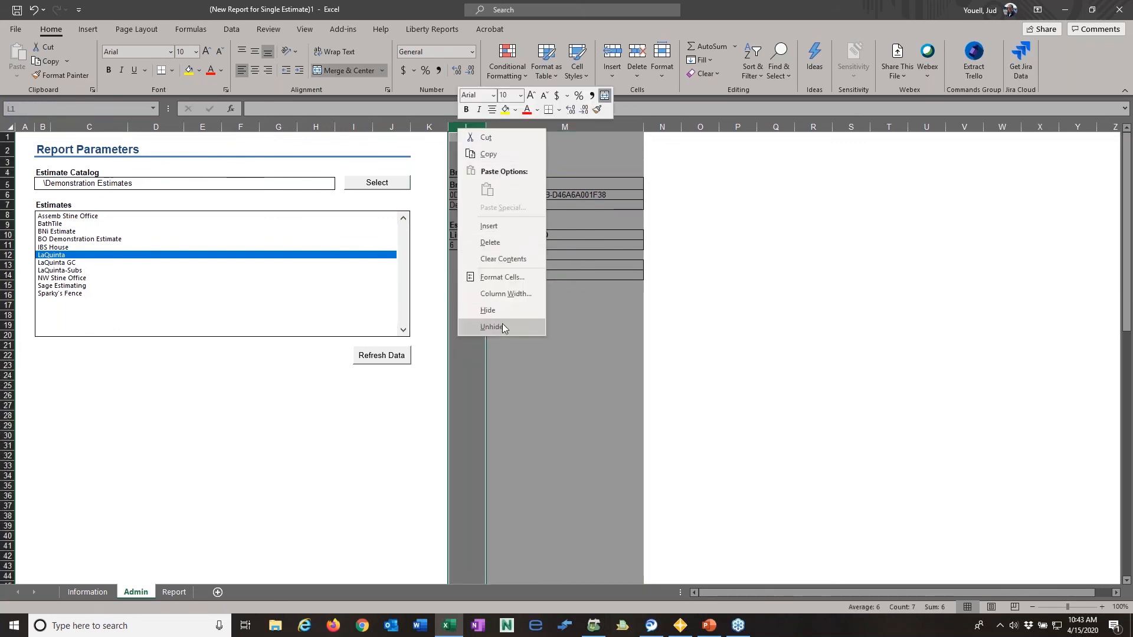
click(499, 310)
click(708, 265)
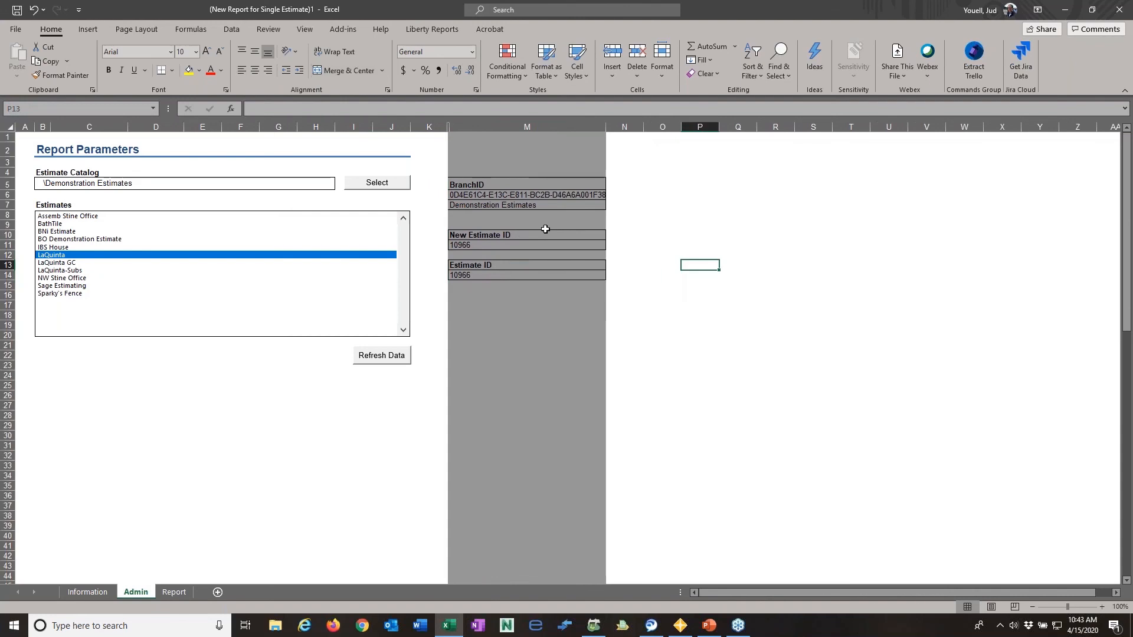
right_click(512, 125)
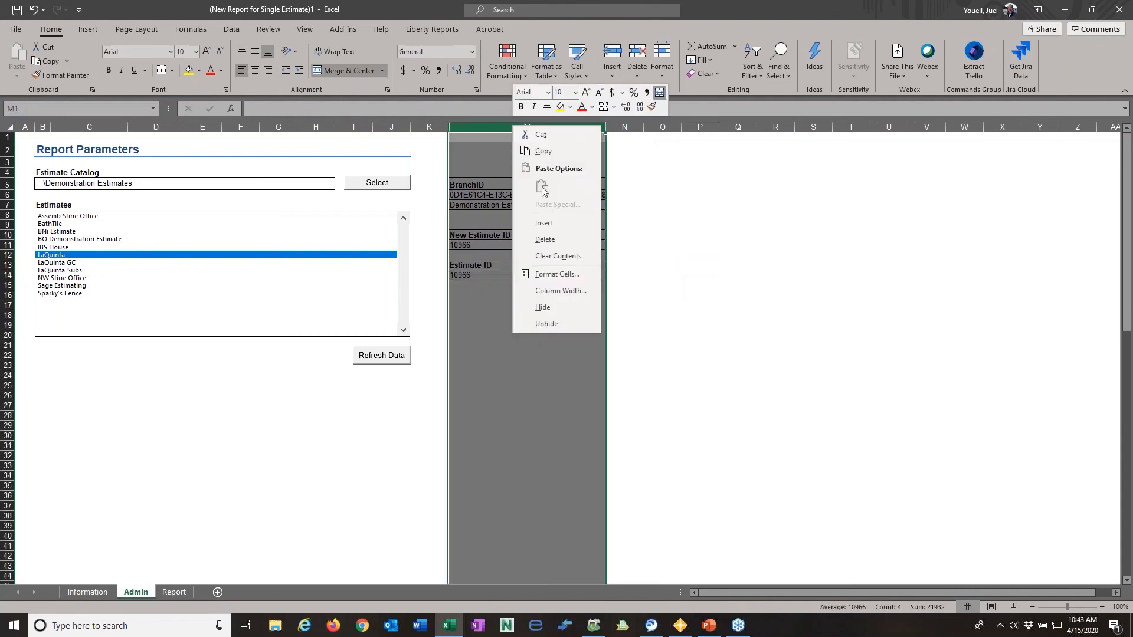
click(554, 306)
click(643, 275)
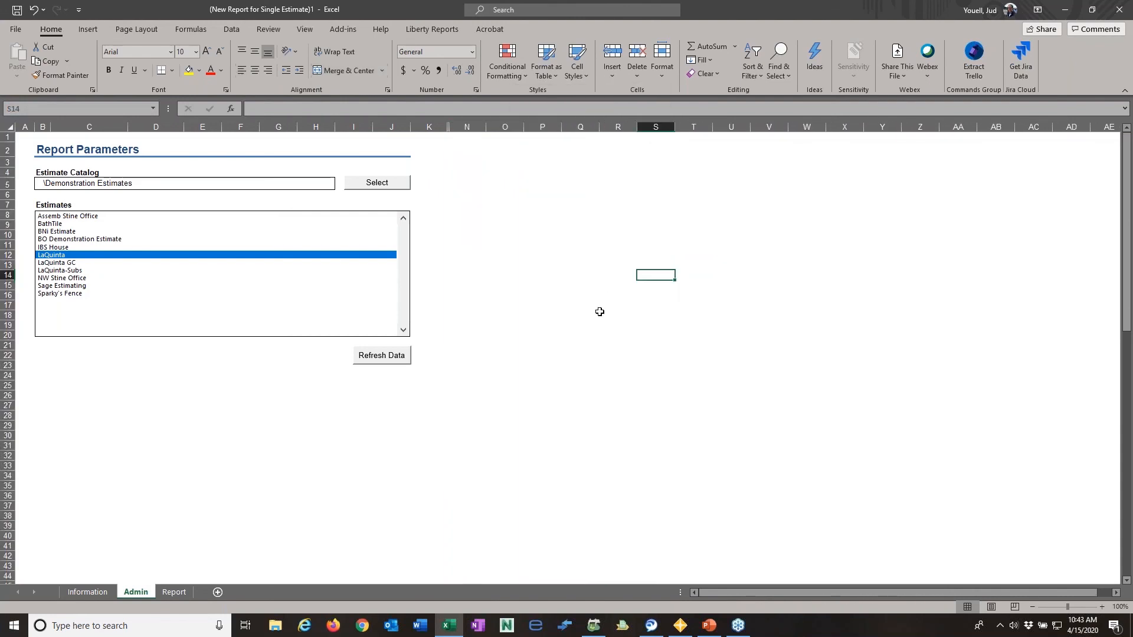
- Clear the instruction notes from rows 8 through 18 of the Report sheet
click(174, 592)
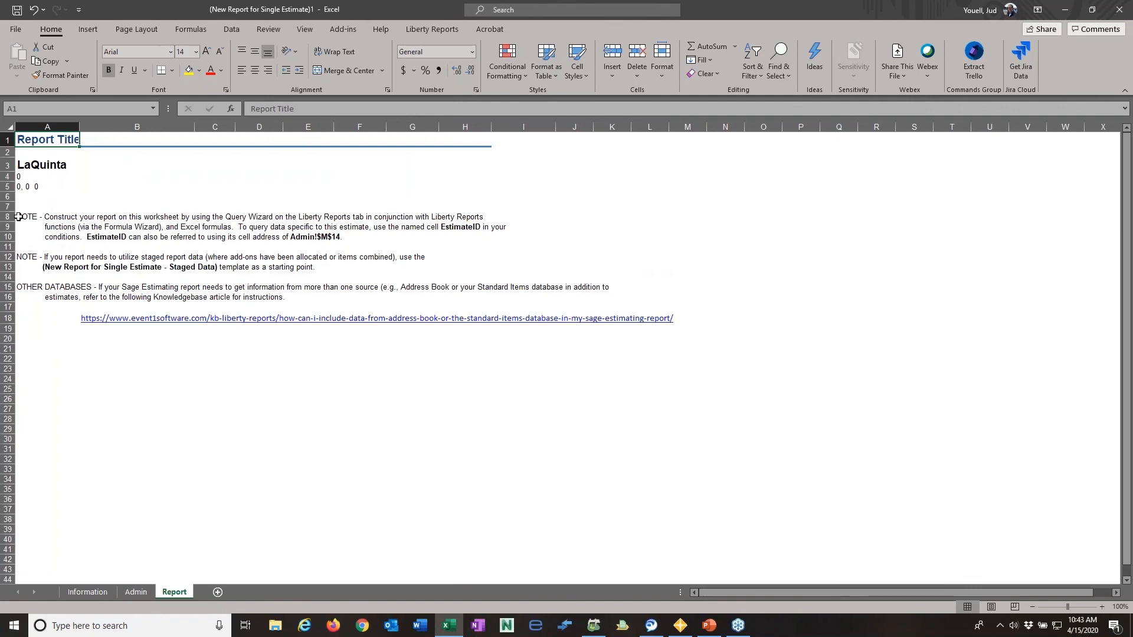
drag(8, 217, 22, 320)
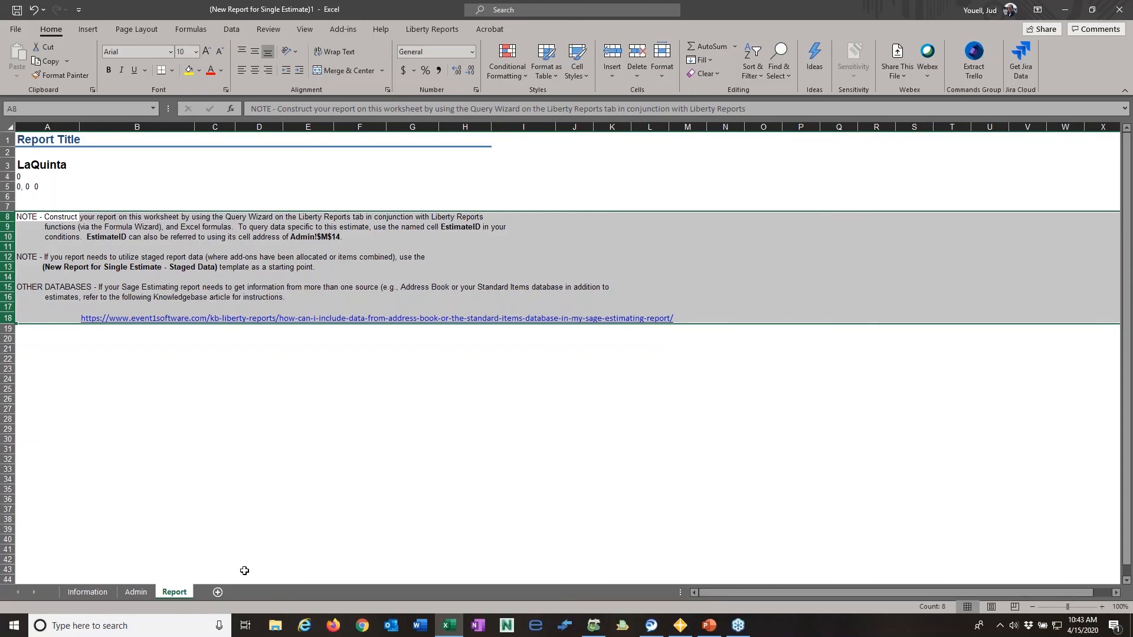
key(Delete)
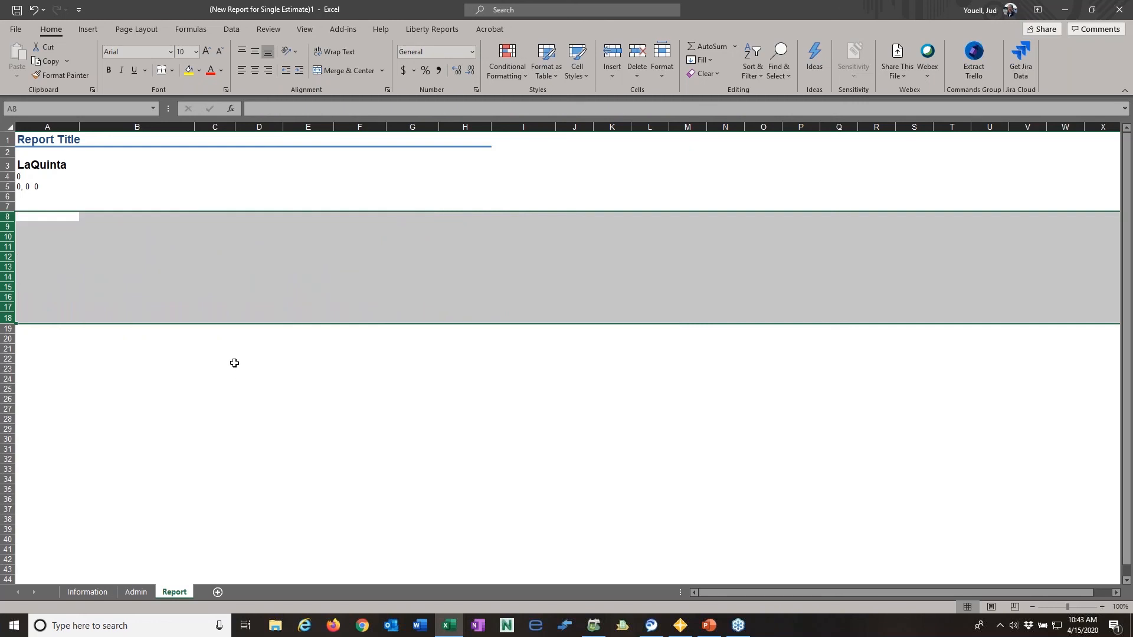
- Start a Query Wizard query in cell A8 of the Report sheet with the Sage Estimating connection and the Item table
click(42, 217)
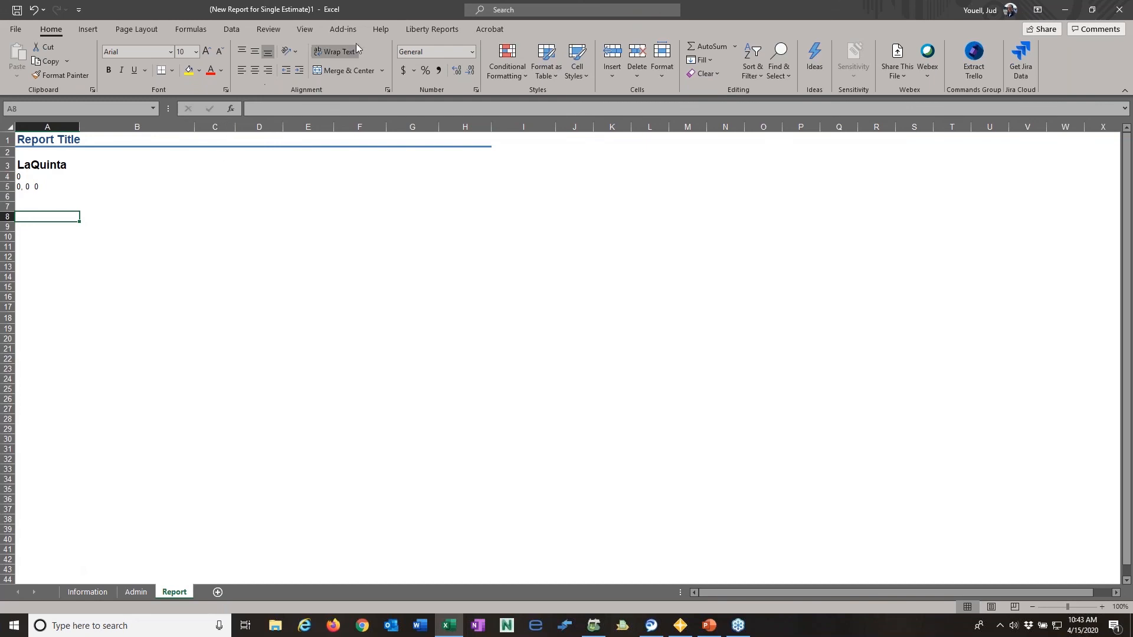
click(453, 30)
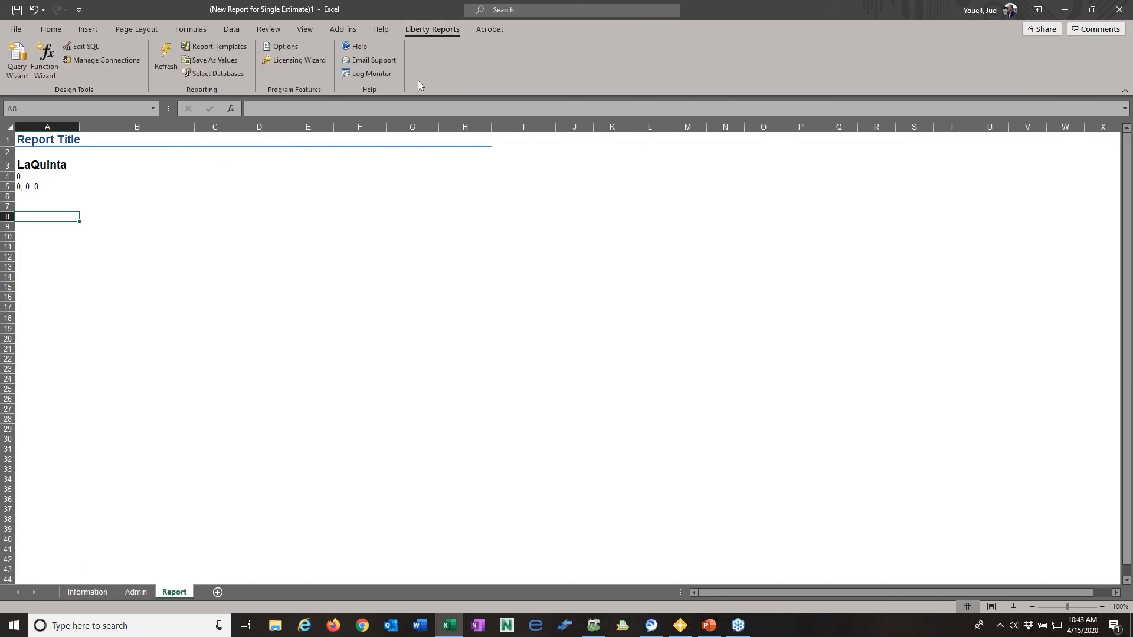
click(16, 62)
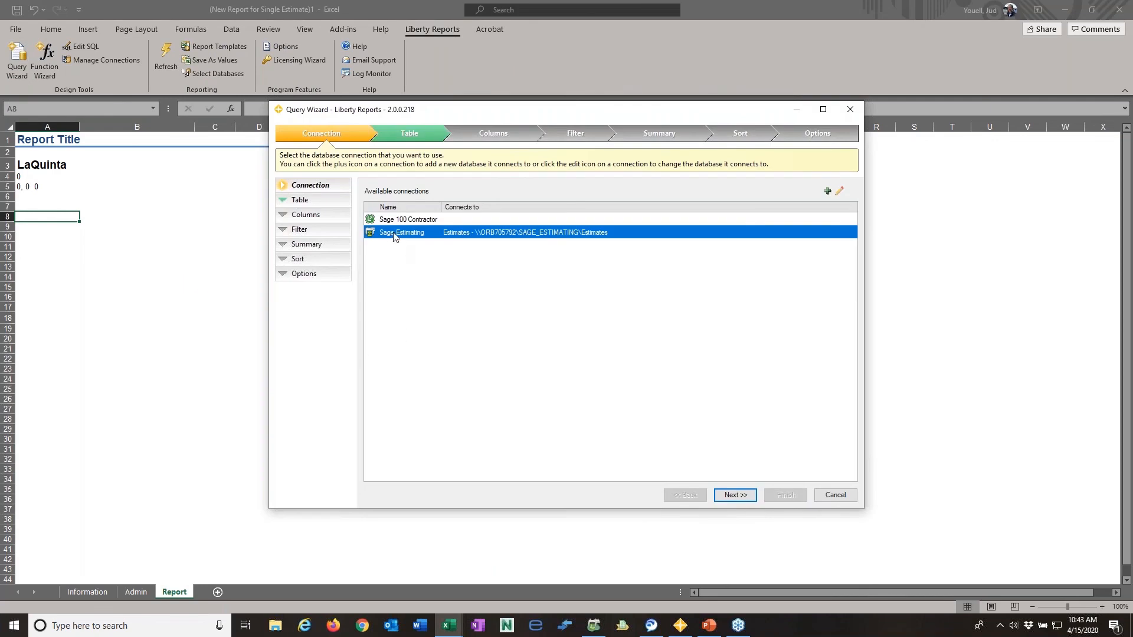
click(736, 495)
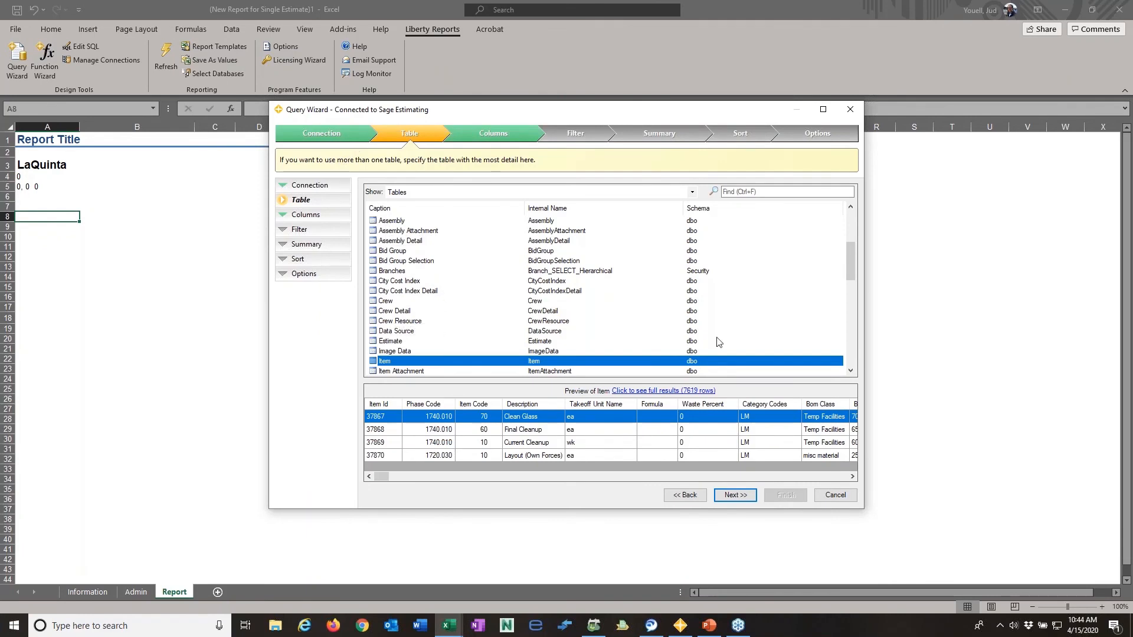
drag(844, 259, 855, 357)
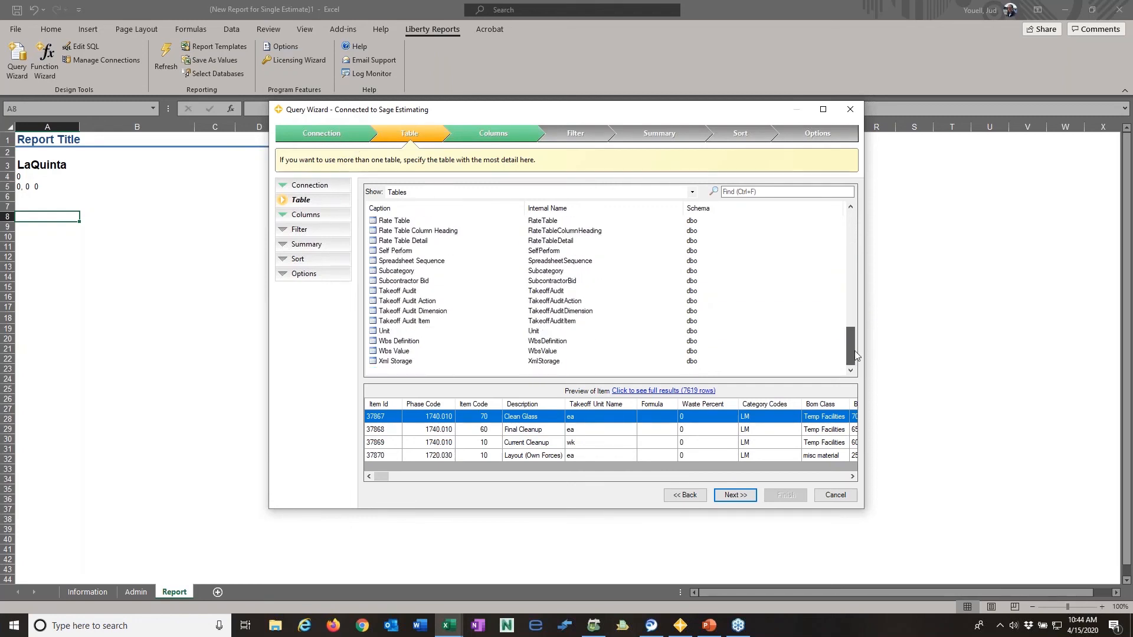
drag(857, 356, 860, 269)
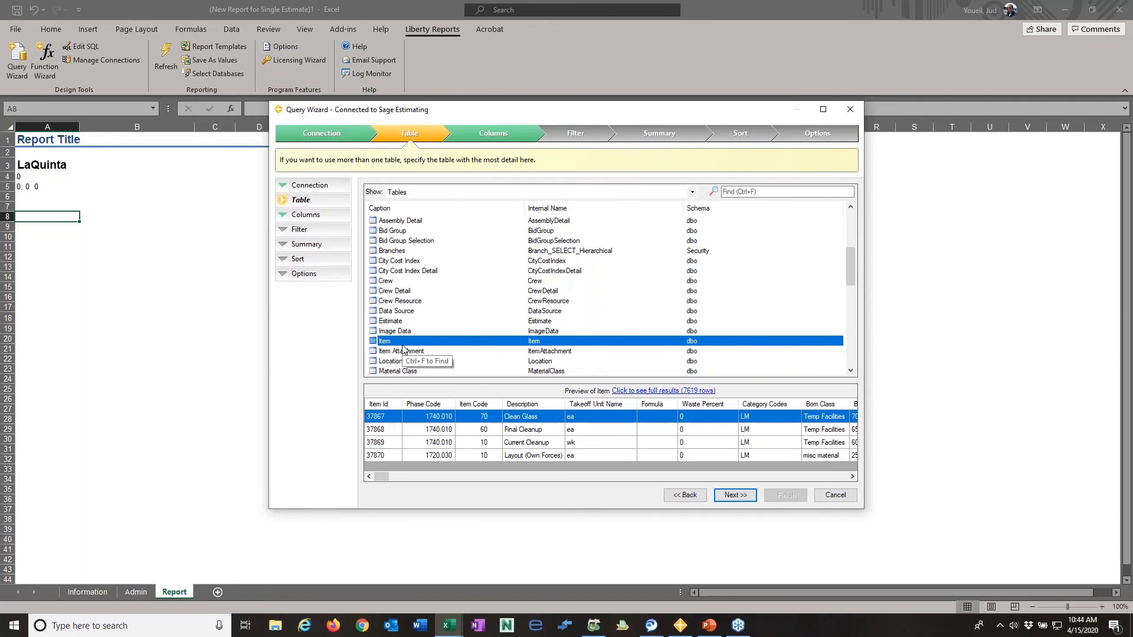
click(734, 495)
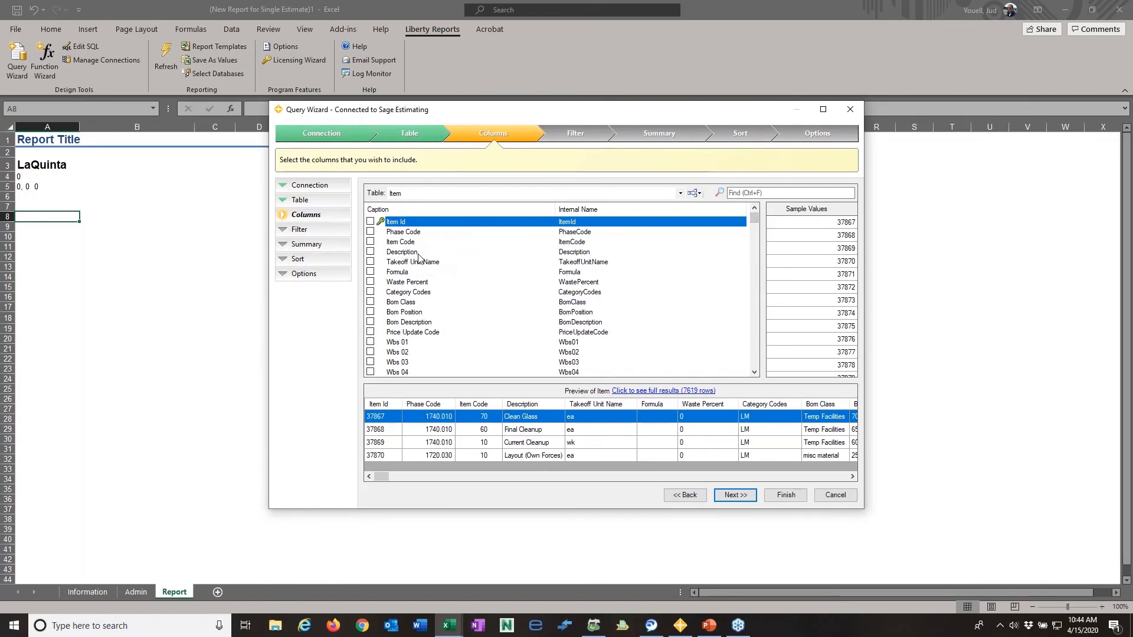
- Examine the columns available in the Item table for the query
drag(754, 219, 744, 337)
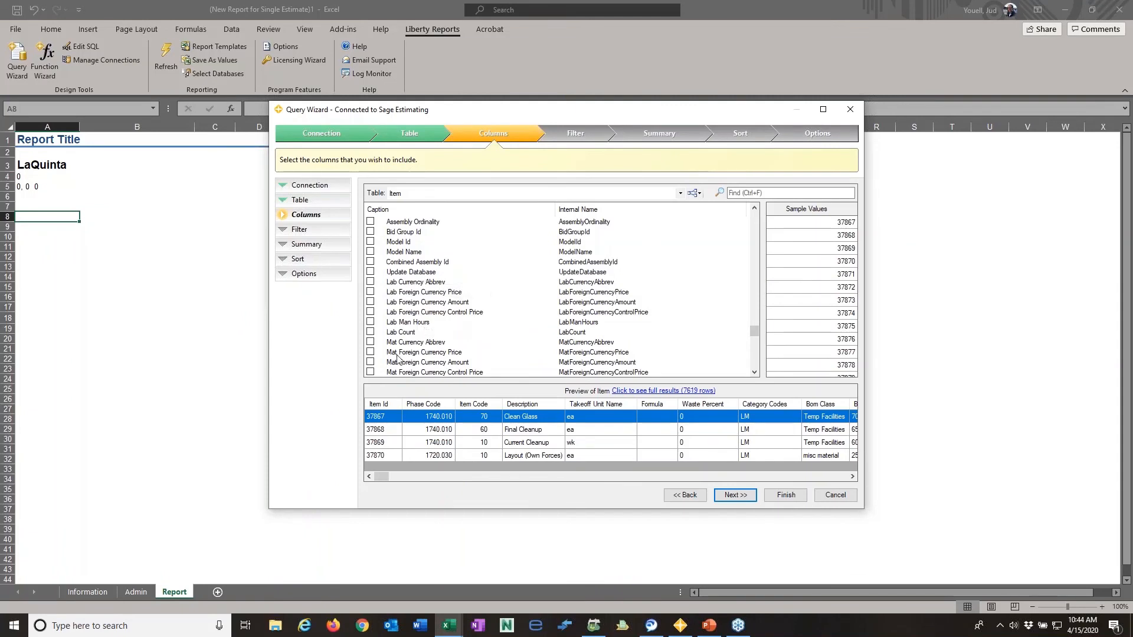
scroll(442, 295, up, 1)
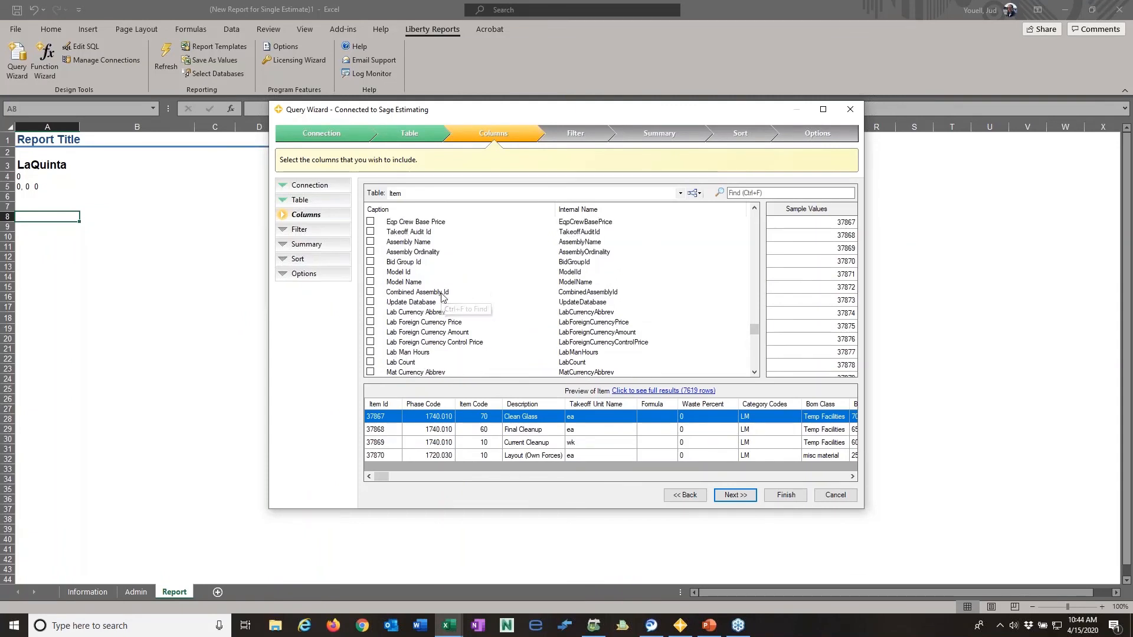
scroll(442, 295, down, 1)
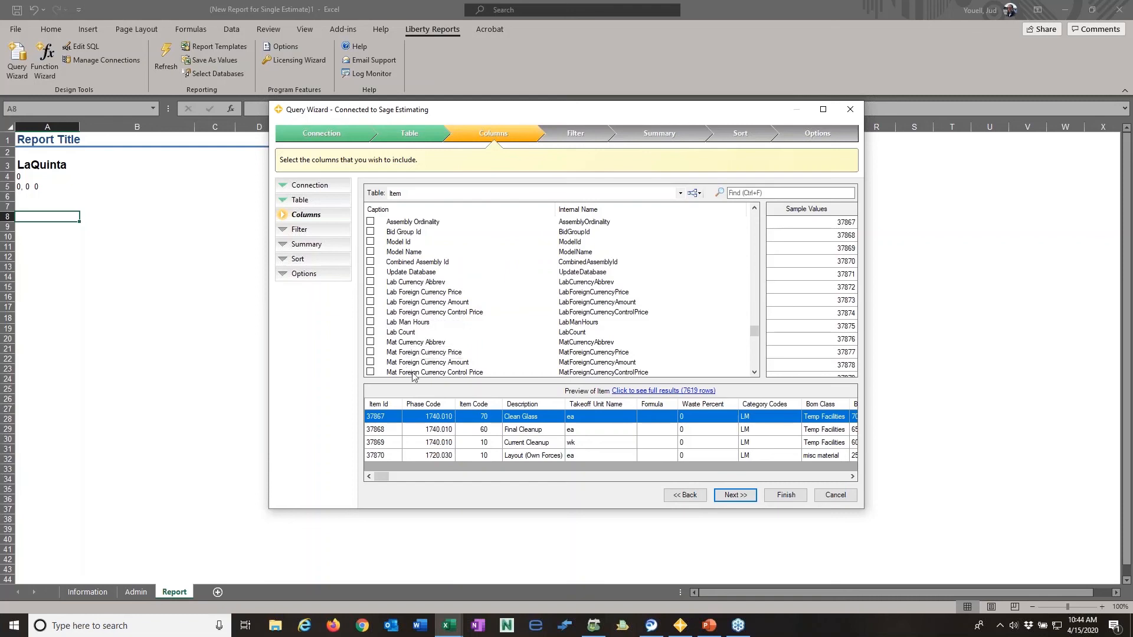
scroll(434, 296, up, 2)
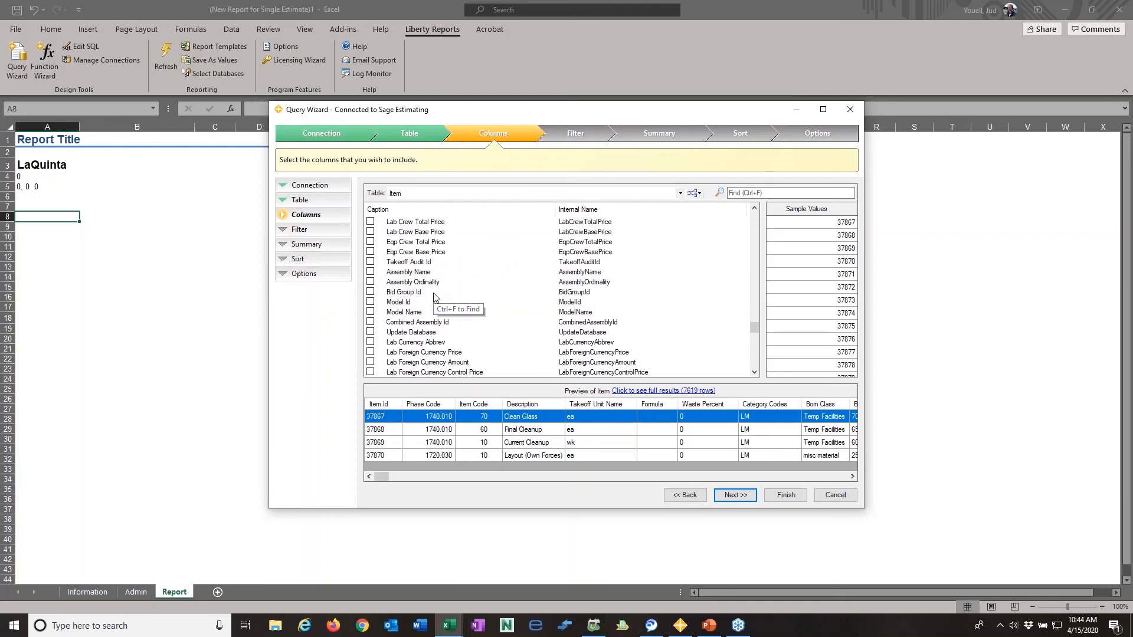
scroll(435, 295, up, 1)
scroll(433, 287, up, 2)
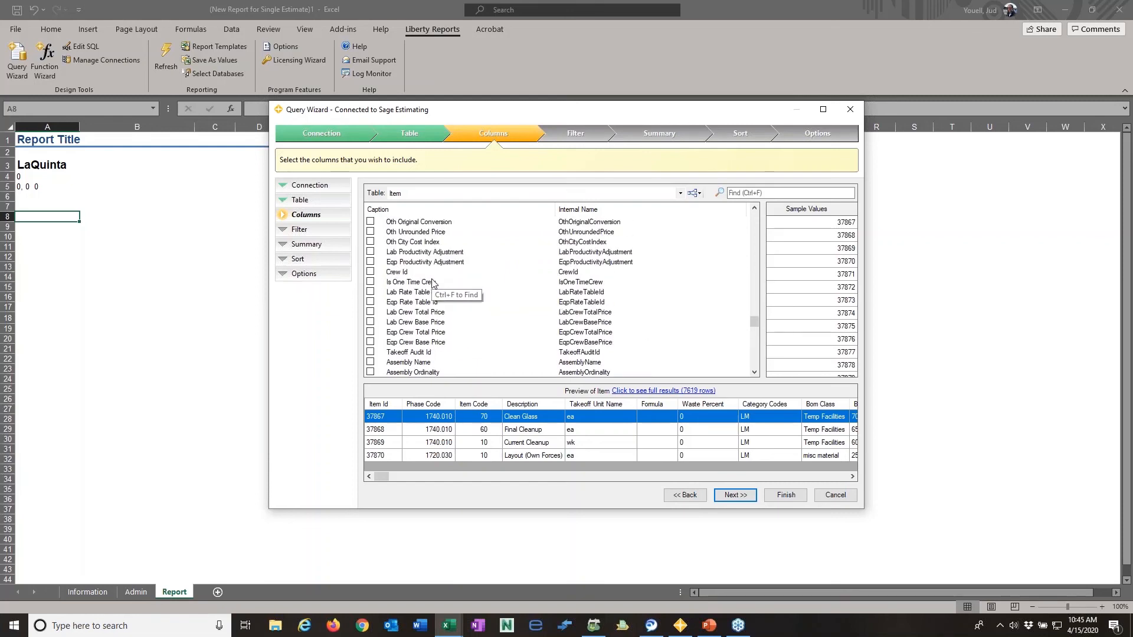
scroll(437, 281, up, 8)
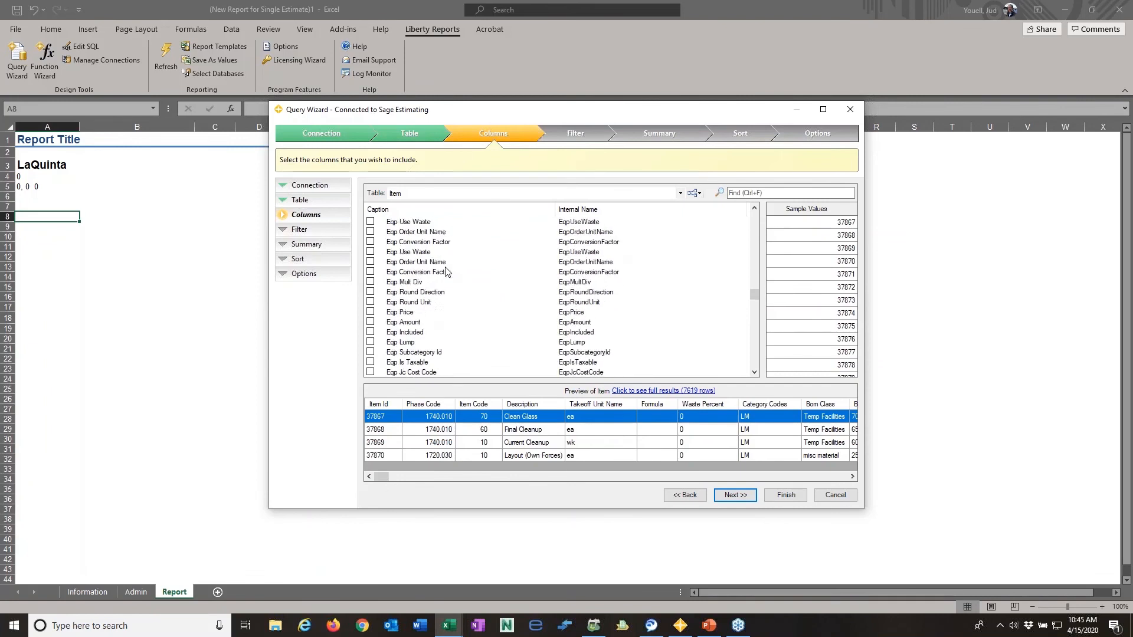
scroll(446, 272, up, 15)
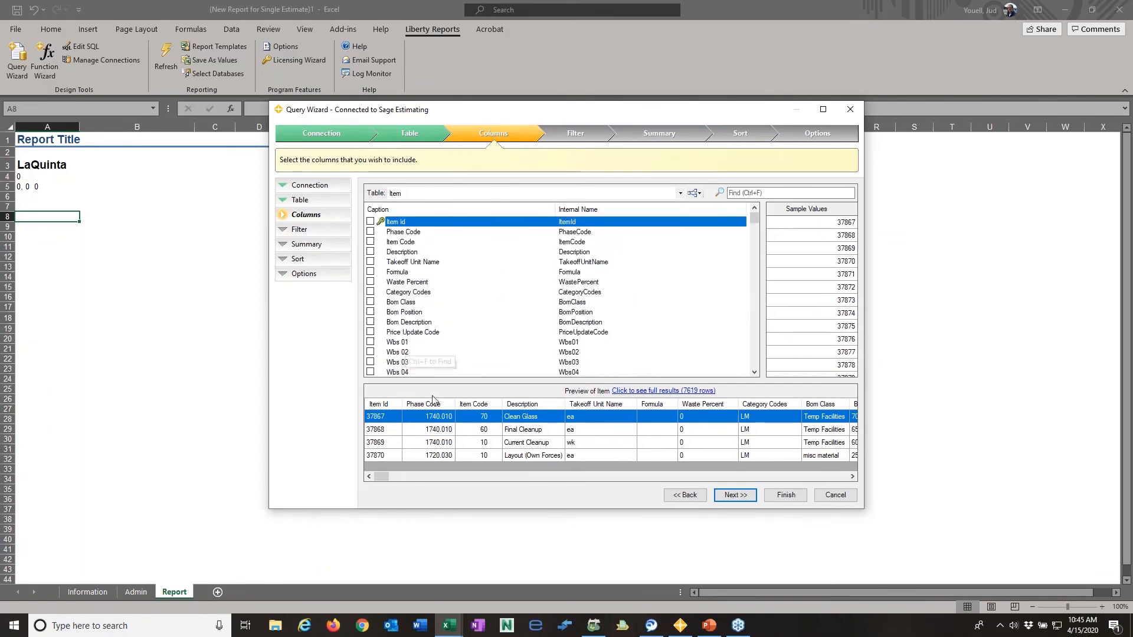
- Include the Phase Code and Lab Amount columns of the Item table in the query
click(370, 232)
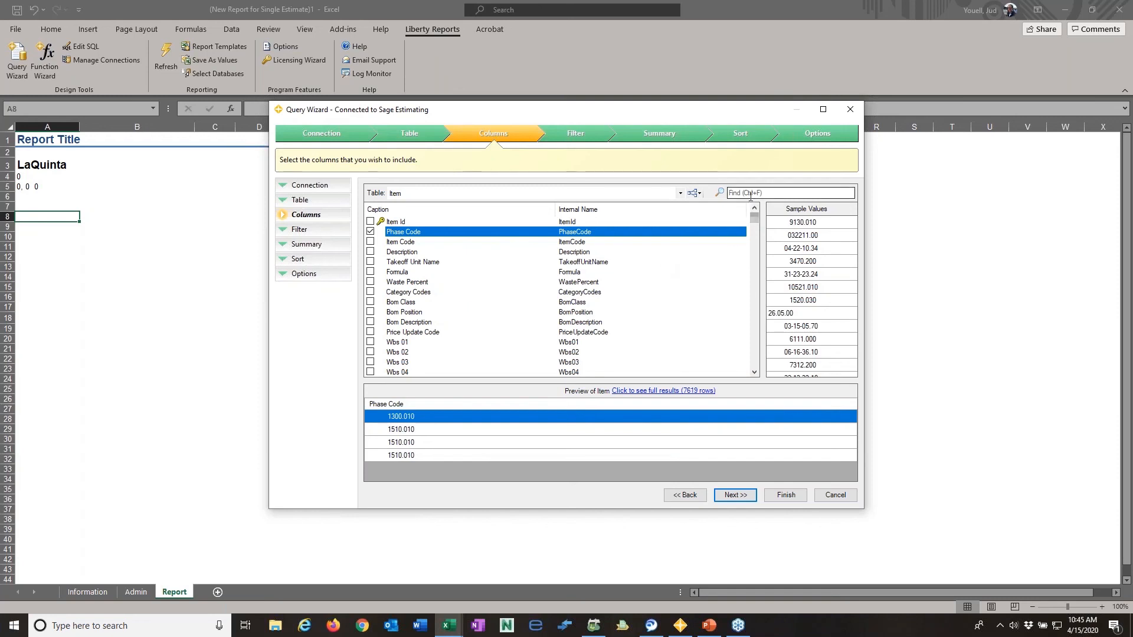
drag(756, 222, 758, 253)
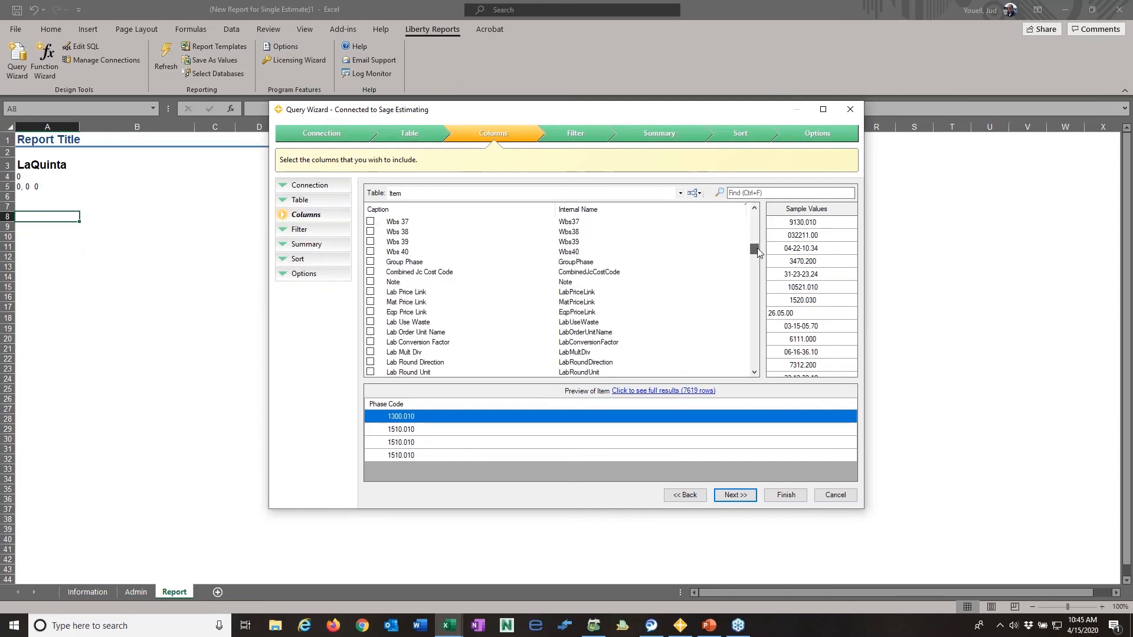
scroll(441, 327, down, 1)
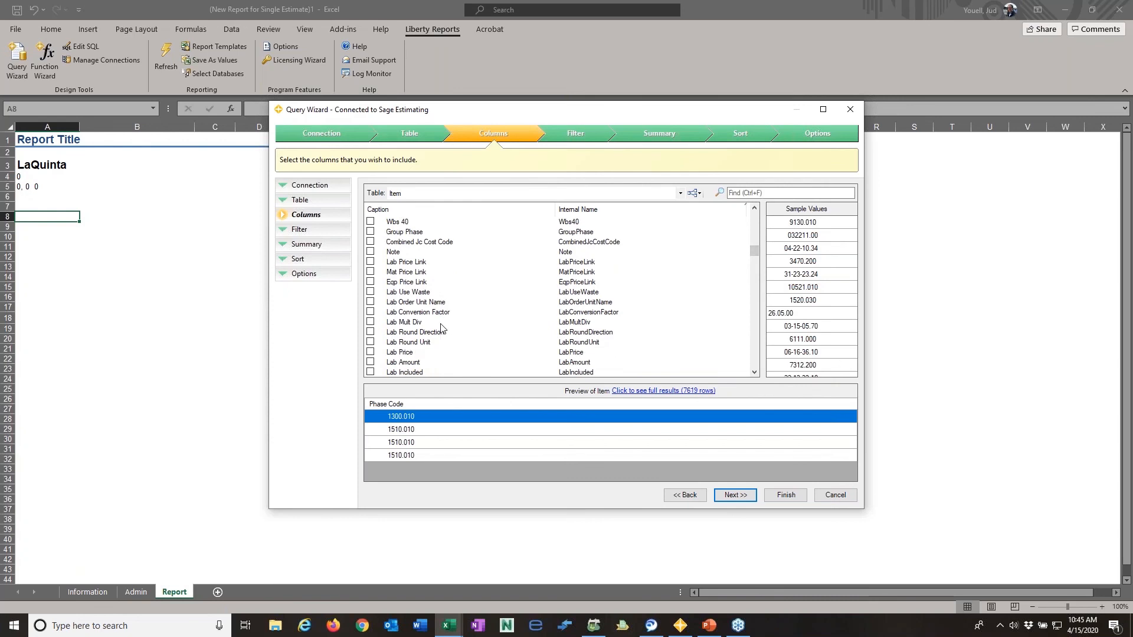
click(370, 362)
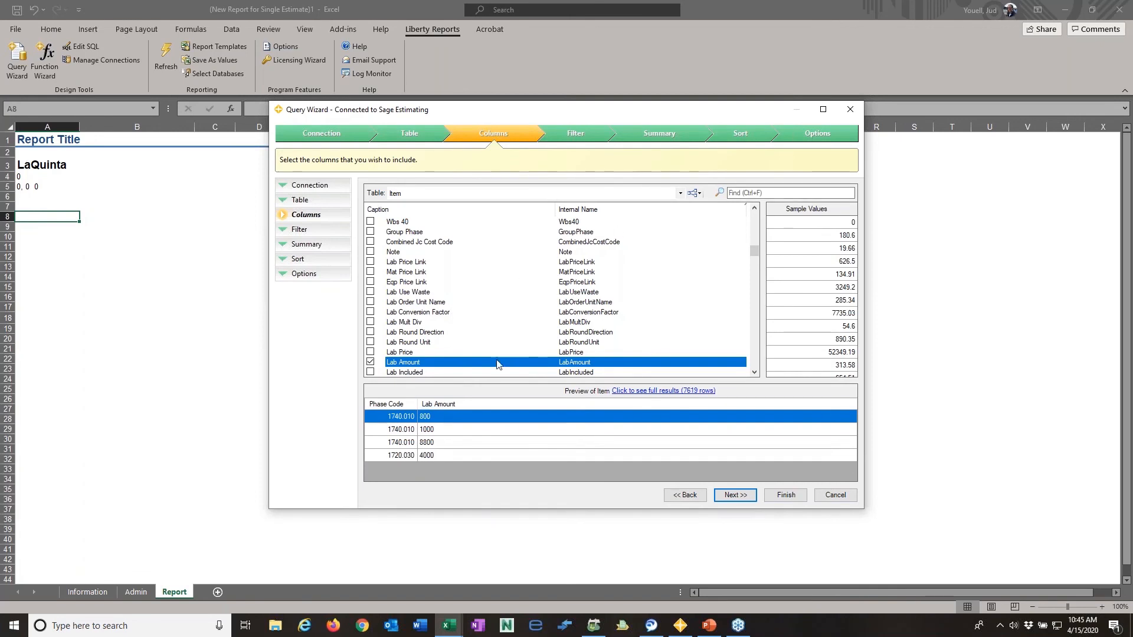
- Filter the column list by "Amount", include Mat Amount, Eqp Amount, Oth Amount and Sub Amount, and clear the filter
click(772, 190)
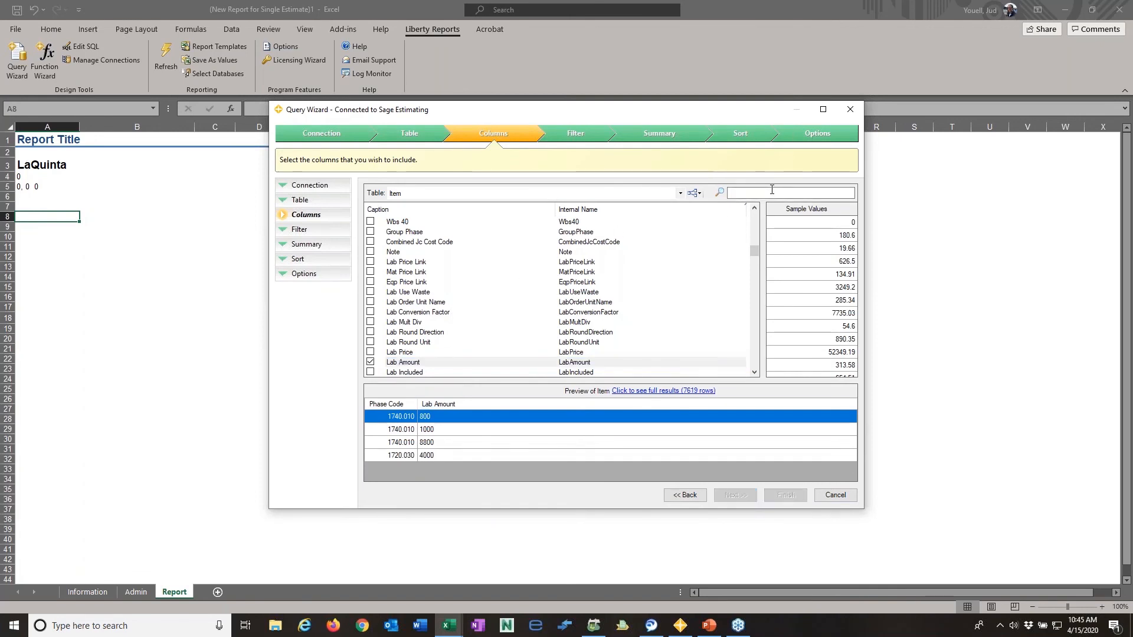
text(Amount)
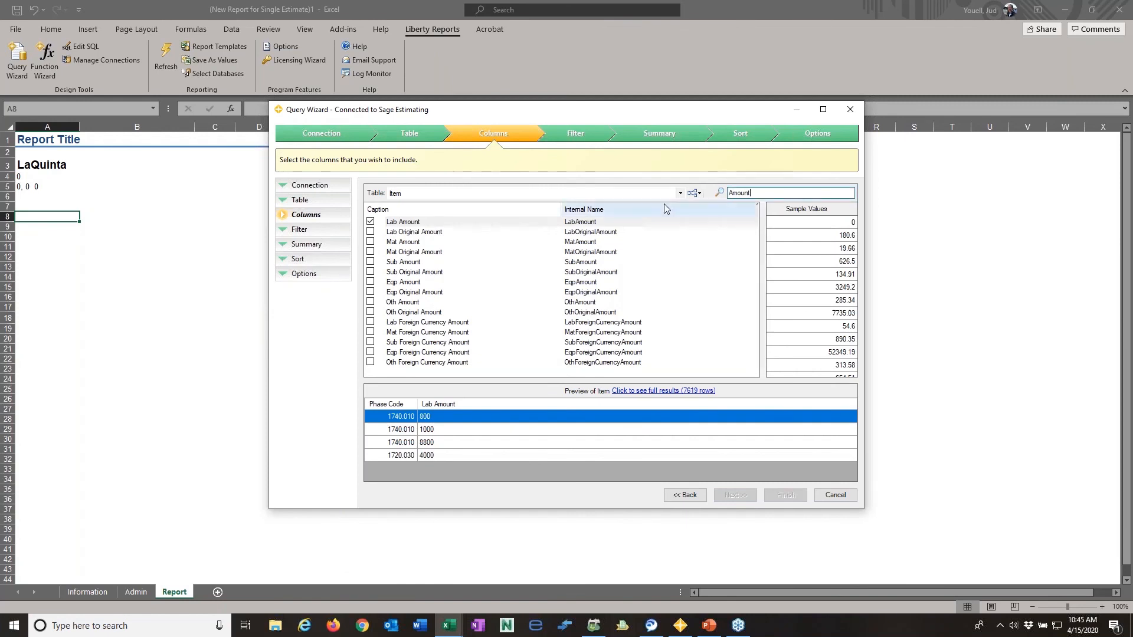
click(369, 241)
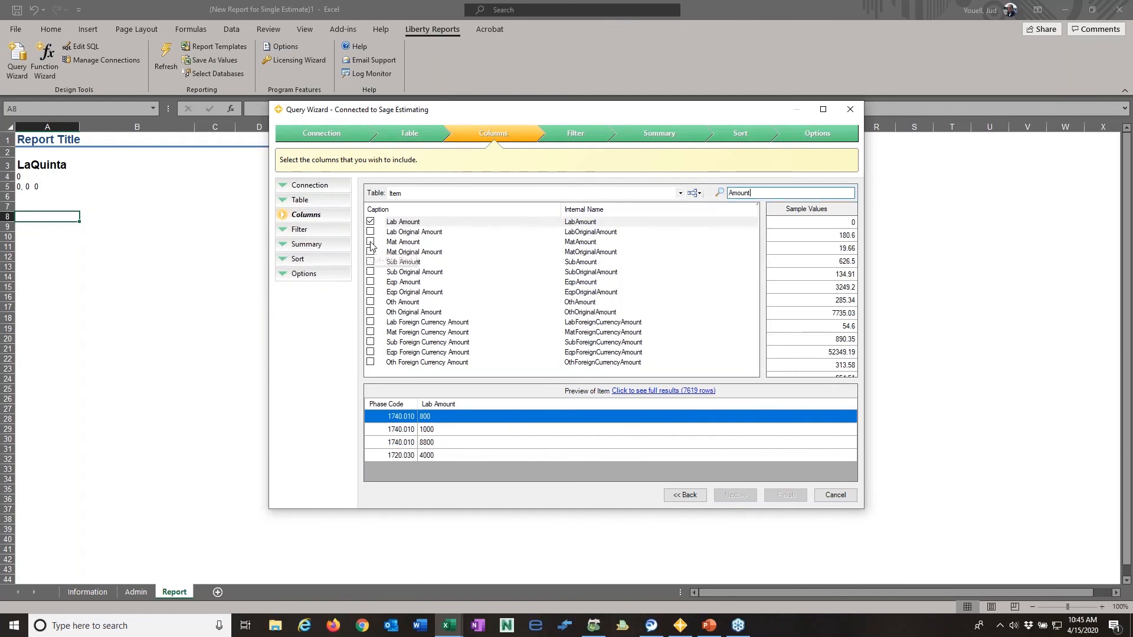
click(370, 262)
click(370, 282)
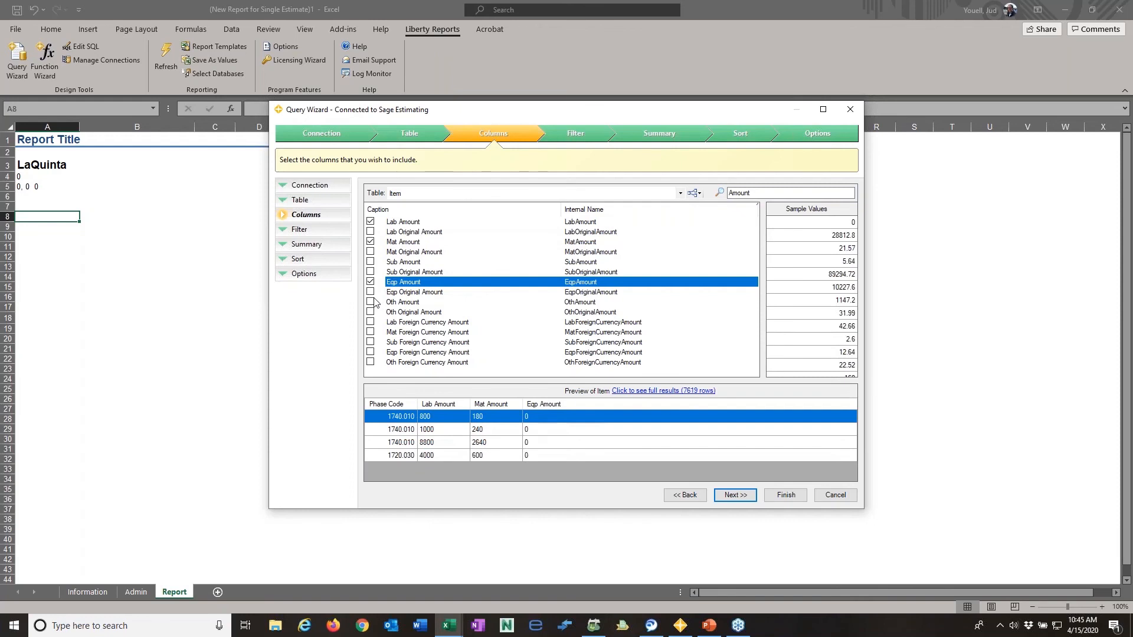
click(370, 302)
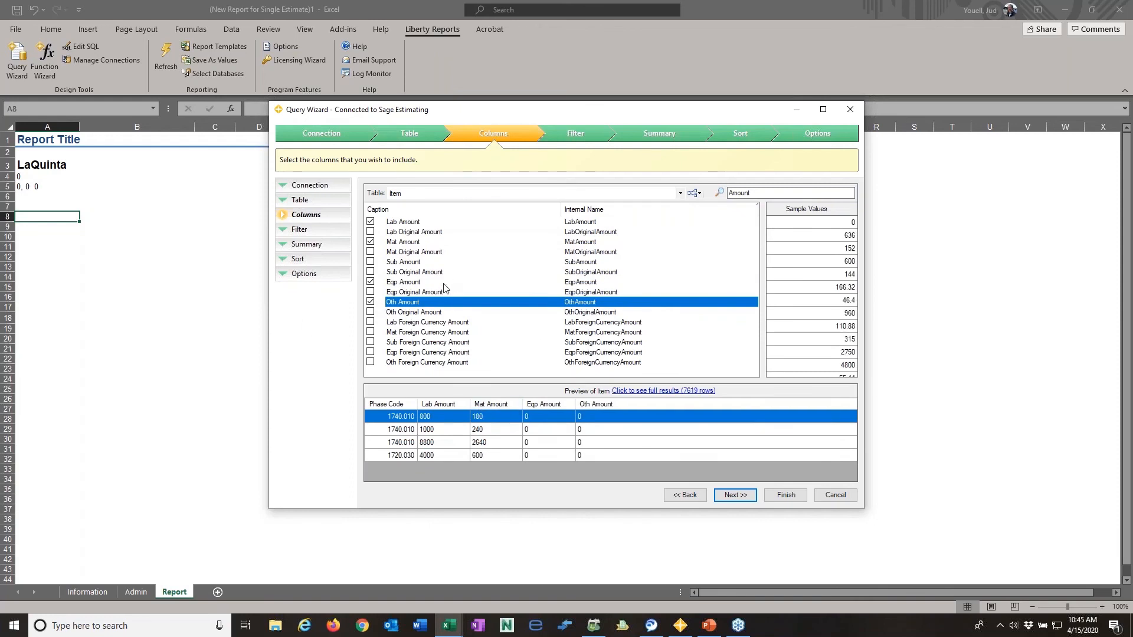
click(370, 262)
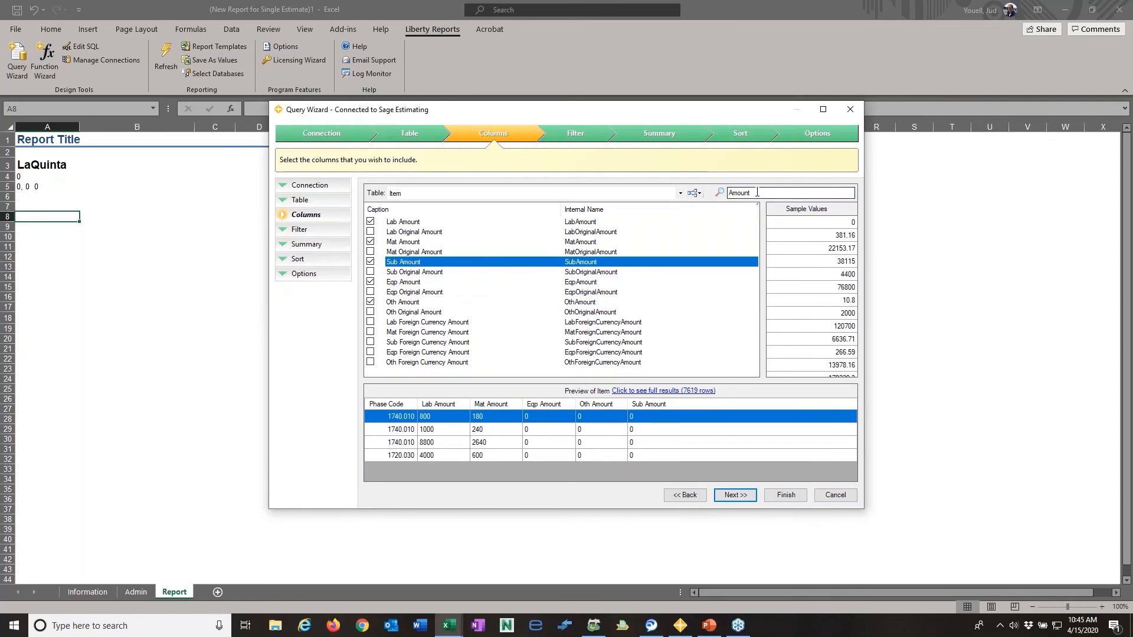
drag(757, 192, 727, 193)
key(BackSpace)
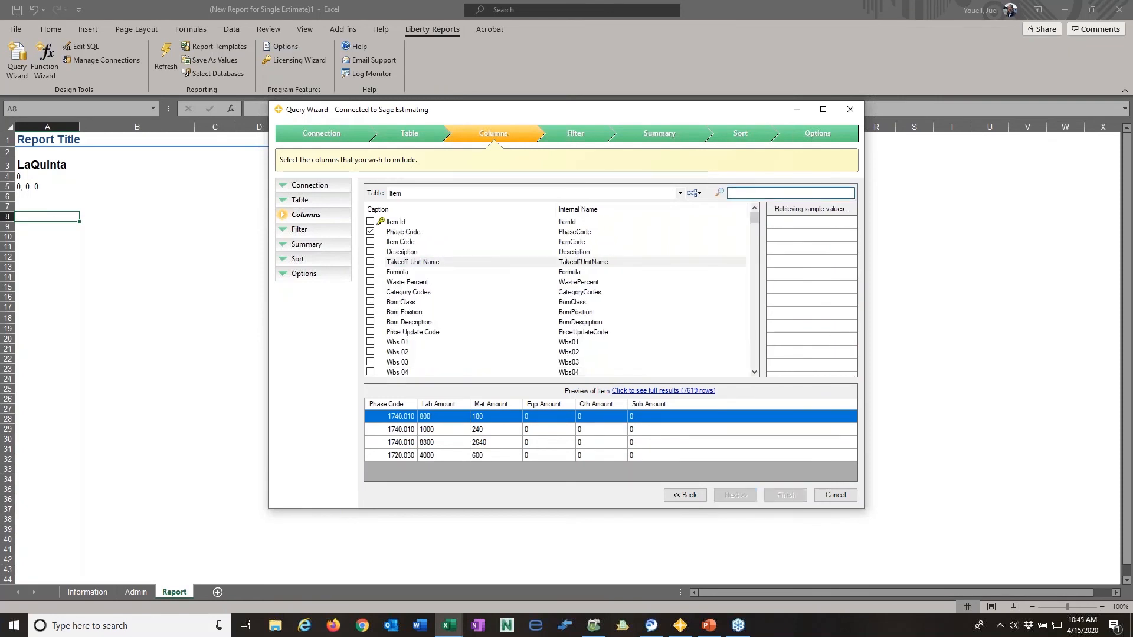
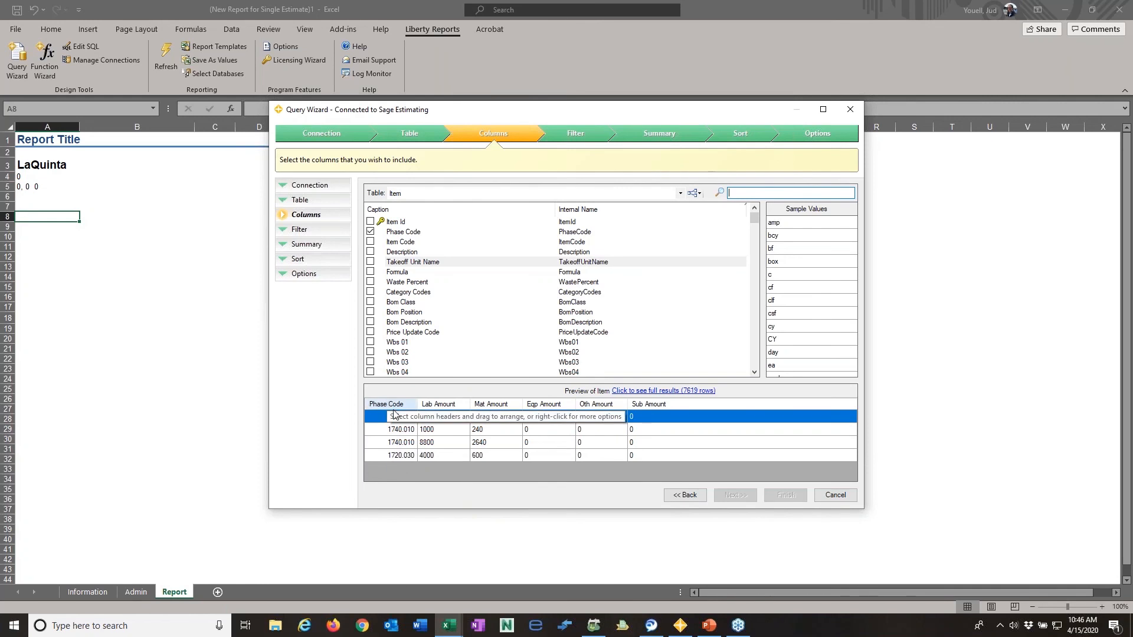
- Add the related Phase table to the query using the predefined FK_Item_PhaseCode relationship
click(700, 197)
click(703, 208)
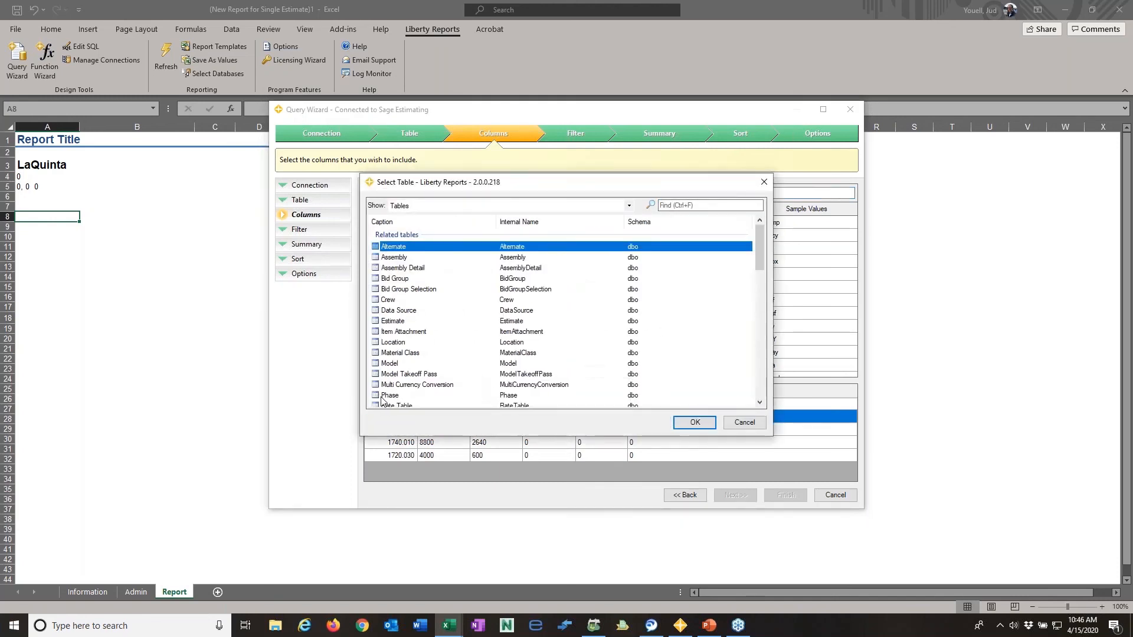
click(381, 396)
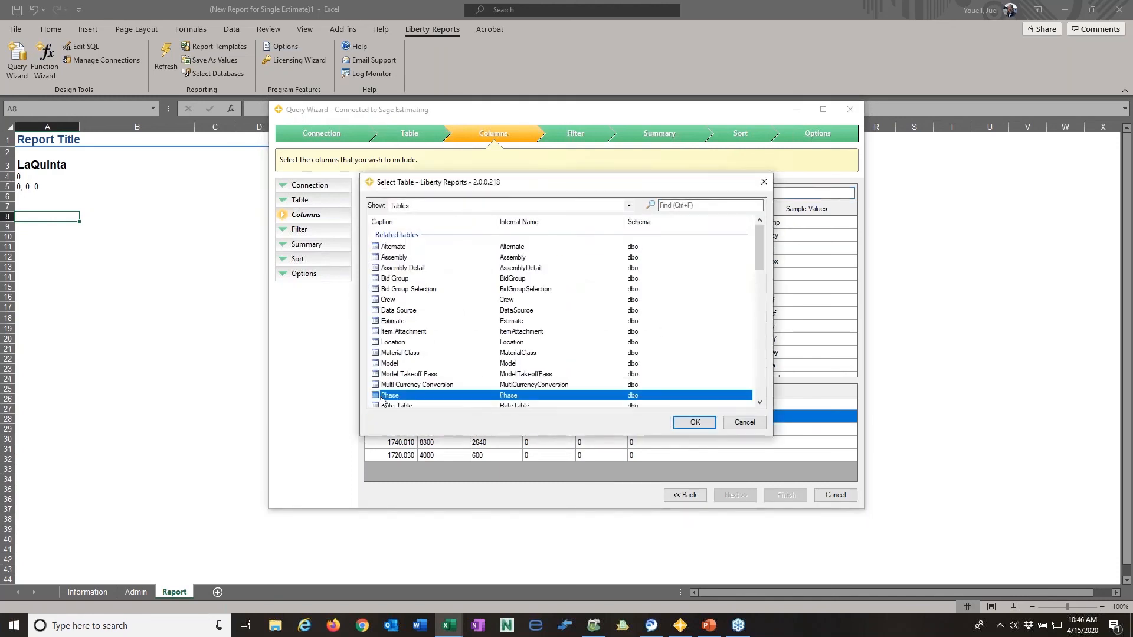
click(689, 422)
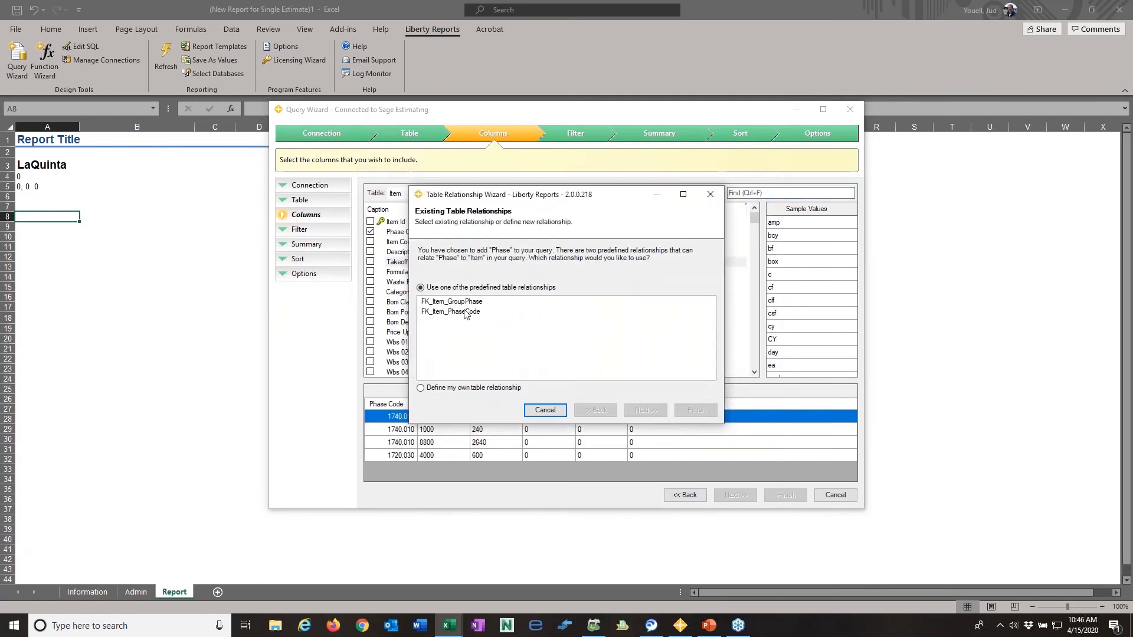
click(466, 312)
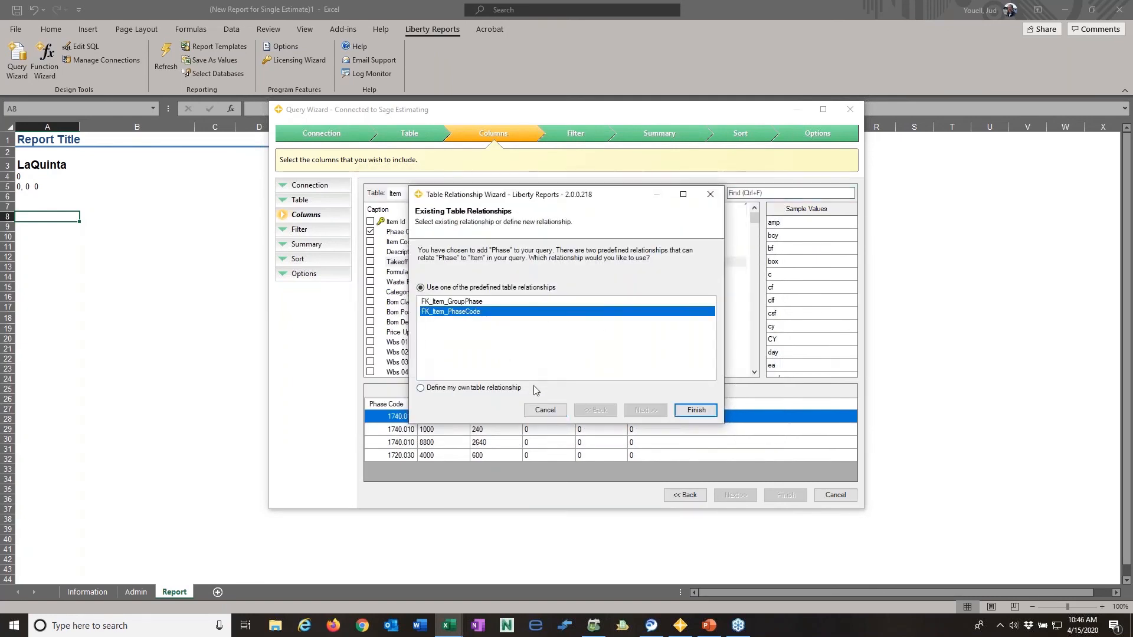
click(685, 411)
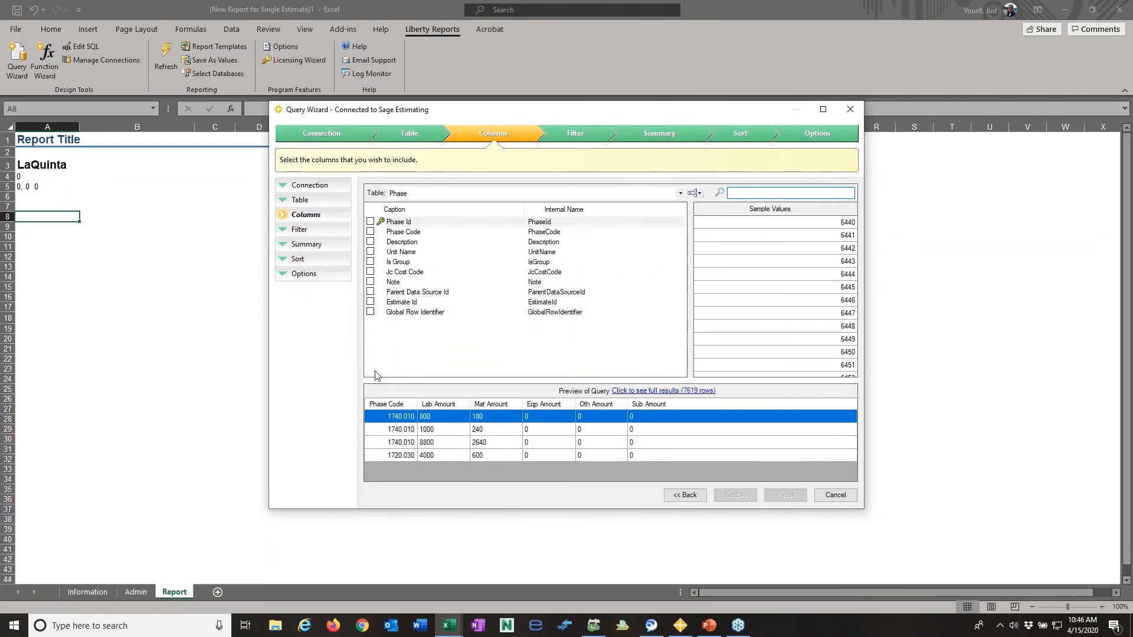
- Include the Phase table's Description column and place it between Phase Code and Lab Amount in the query preview
click(371, 242)
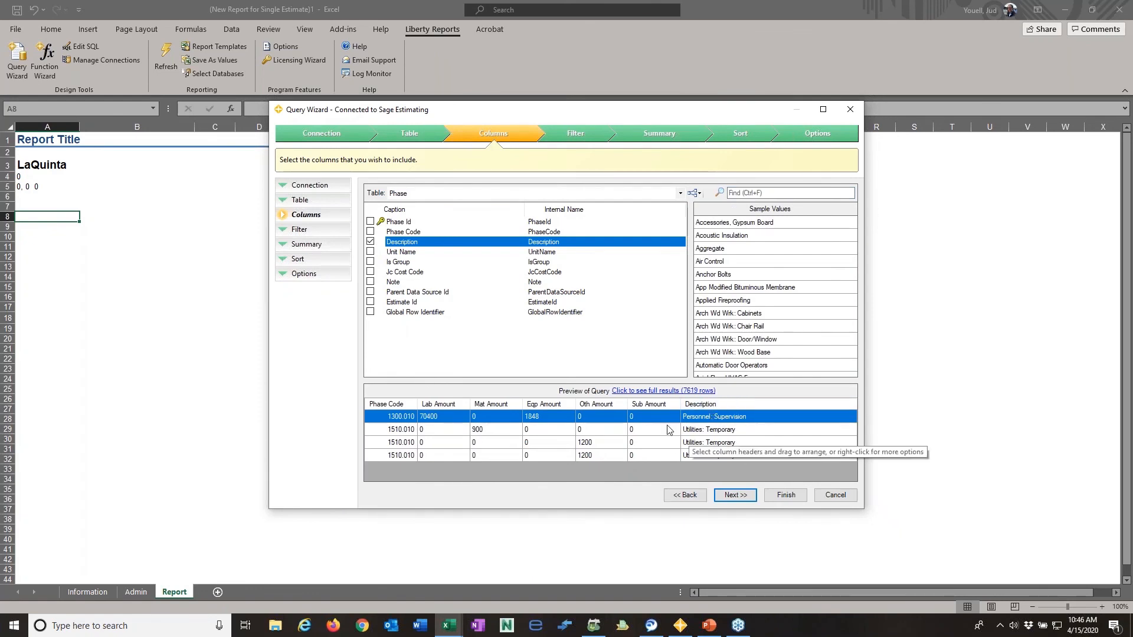
click(702, 407)
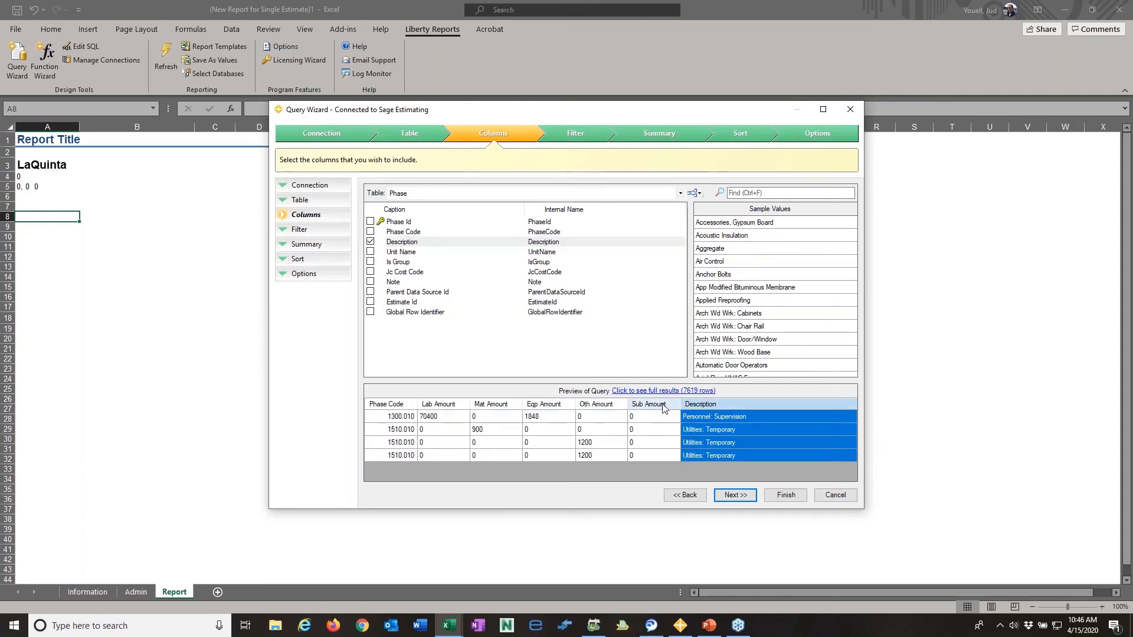
drag(662, 409, 443, 409)
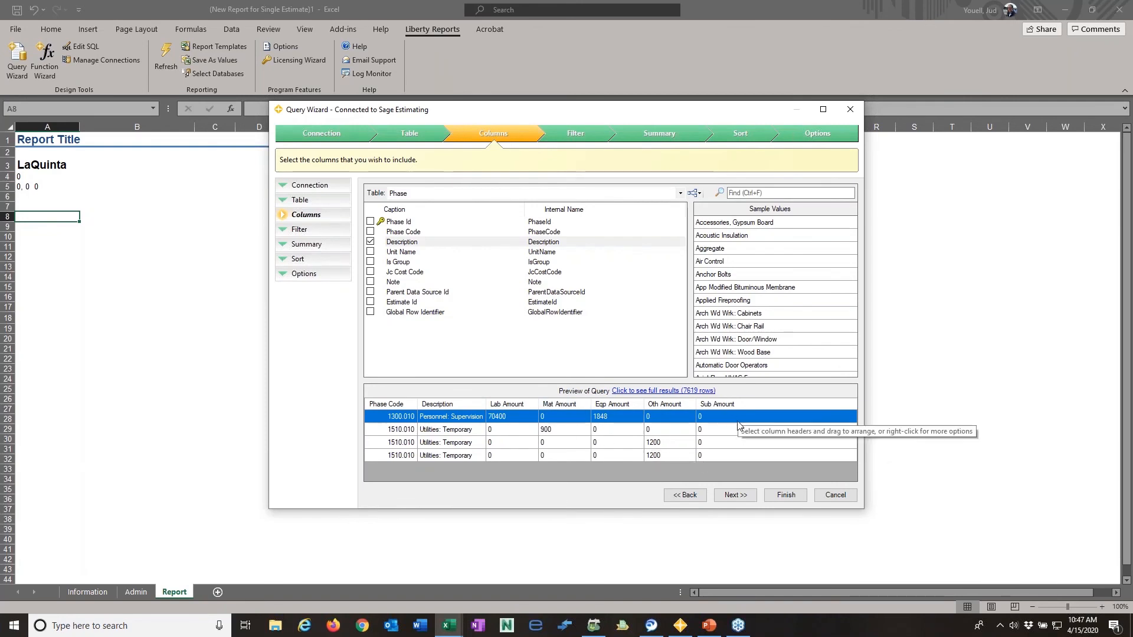
- Add a filter condition requiring the Item table's Estimate Id to equal the cell reference EstimateID
click(738, 496)
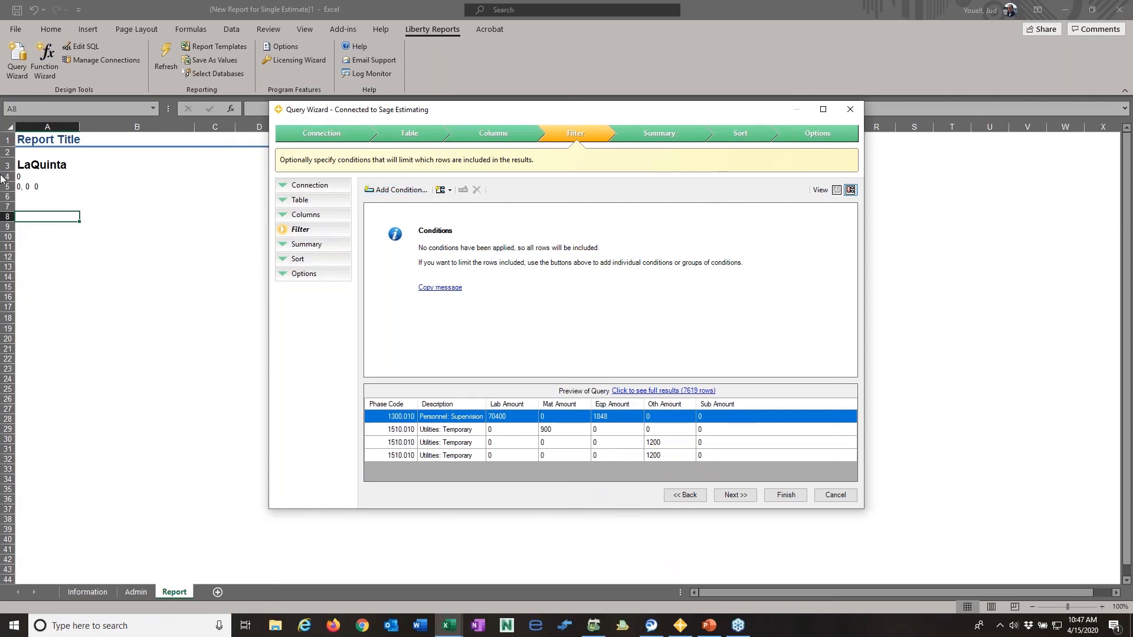
click(395, 190)
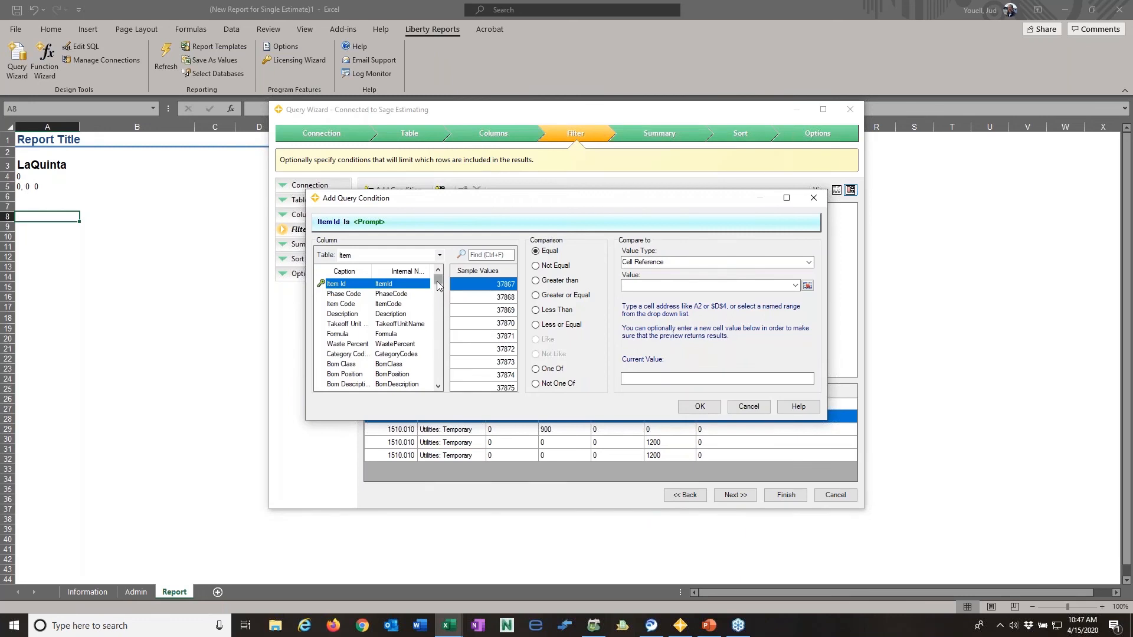
drag(437, 286, 438, 378)
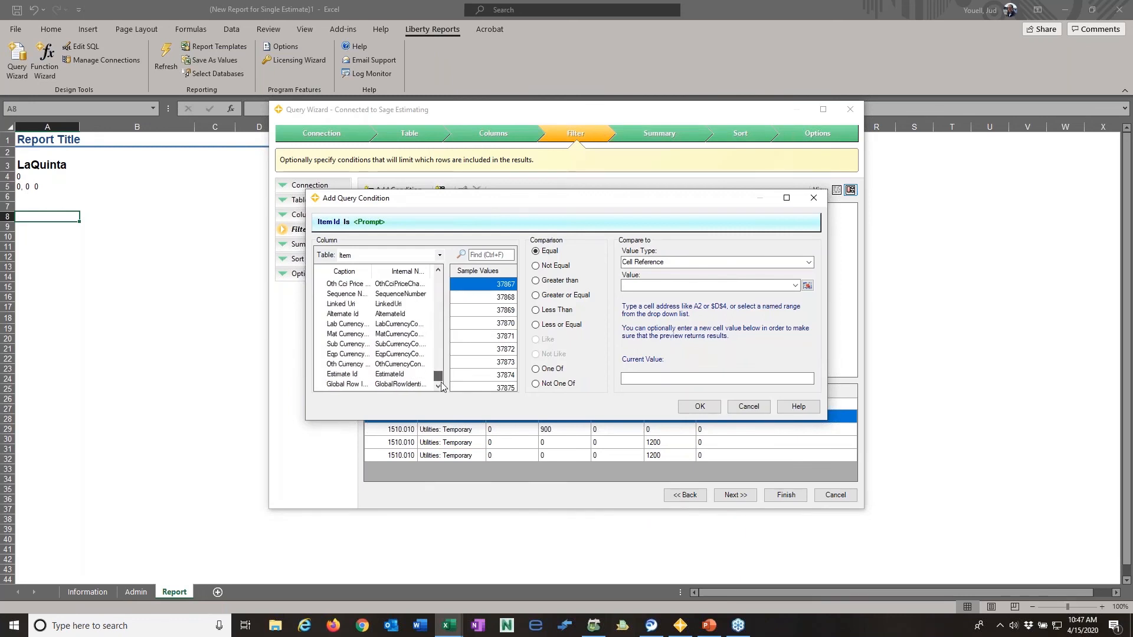
click(344, 375)
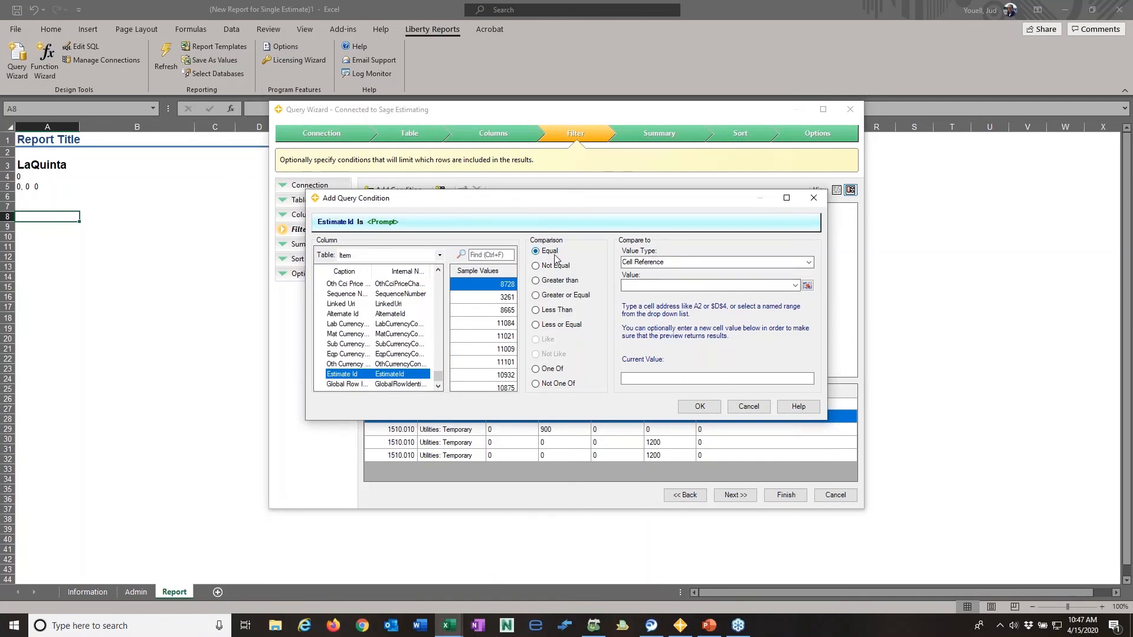
click(795, 286)
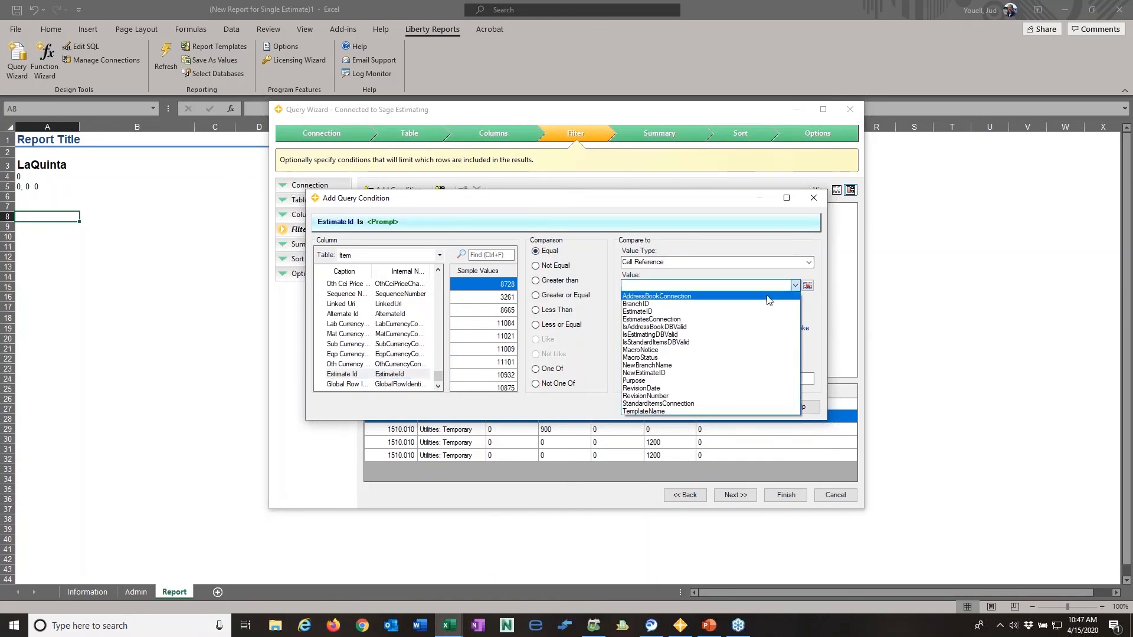
click(644, 312)
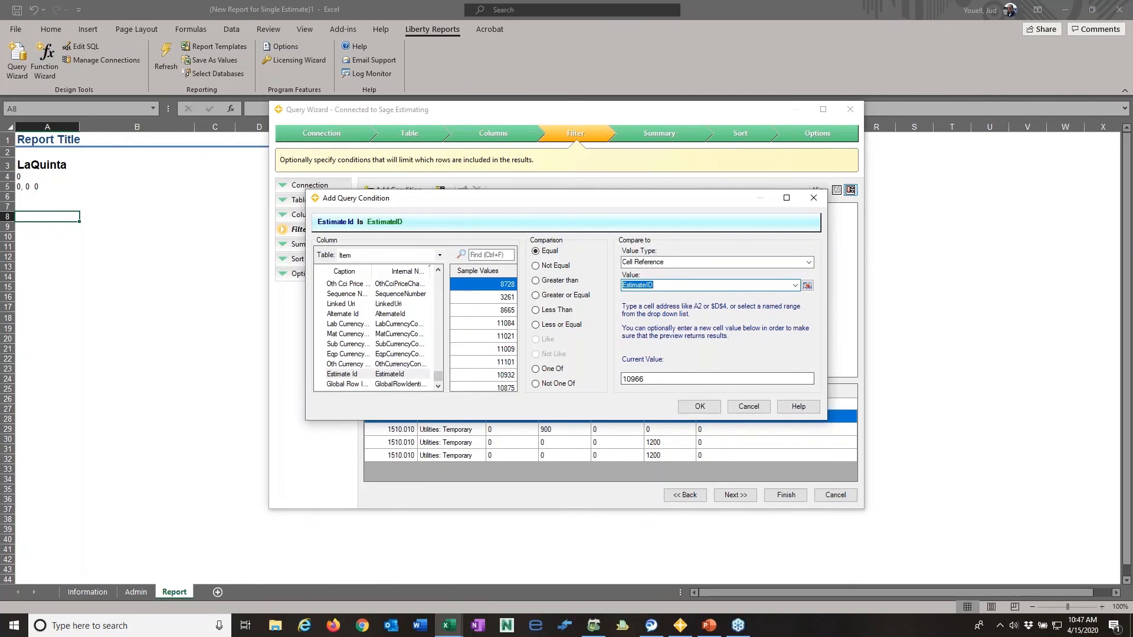
click(700, 407)
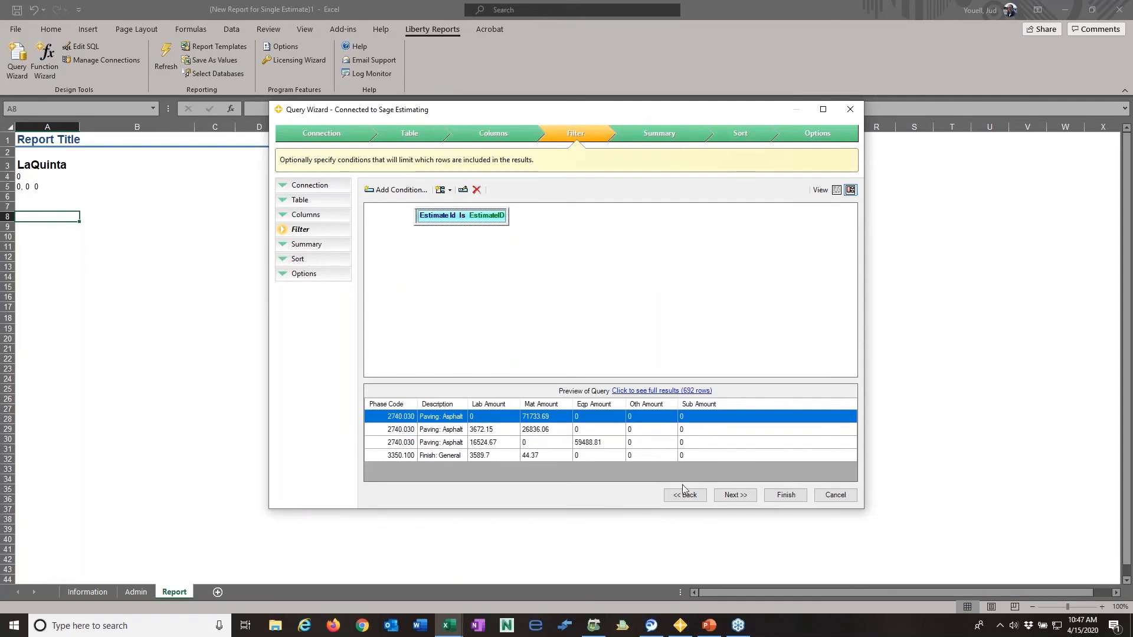
- Summarize the query with sums of the five amount columns, leaving Phase Code and Description without a summary function
click(747, 500)
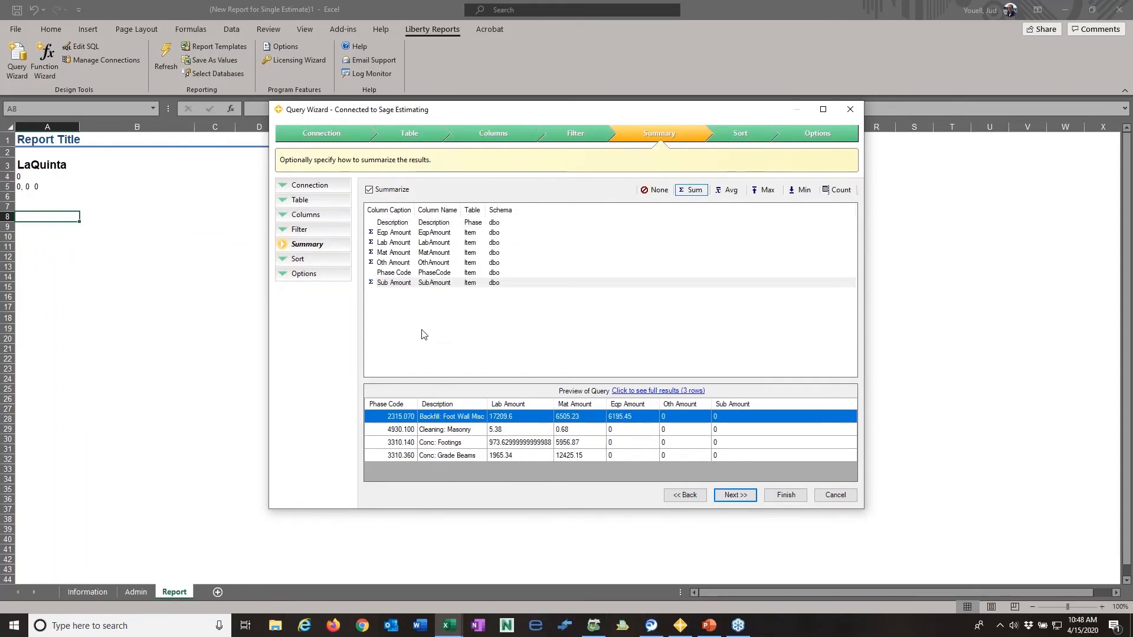
click(392, 277)
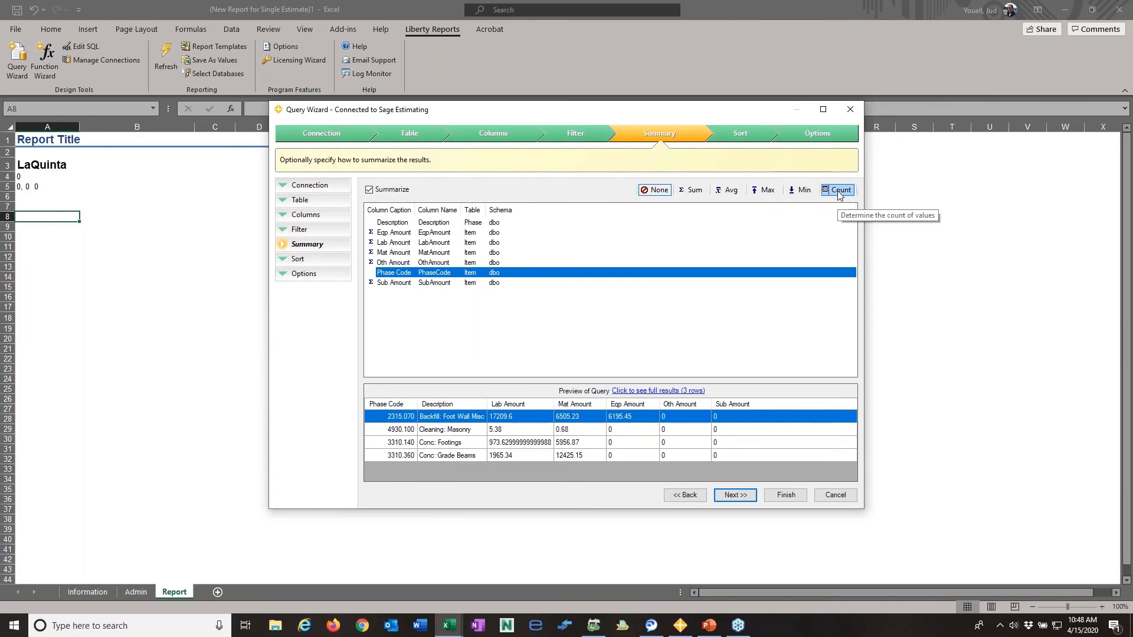
click(746, 499)
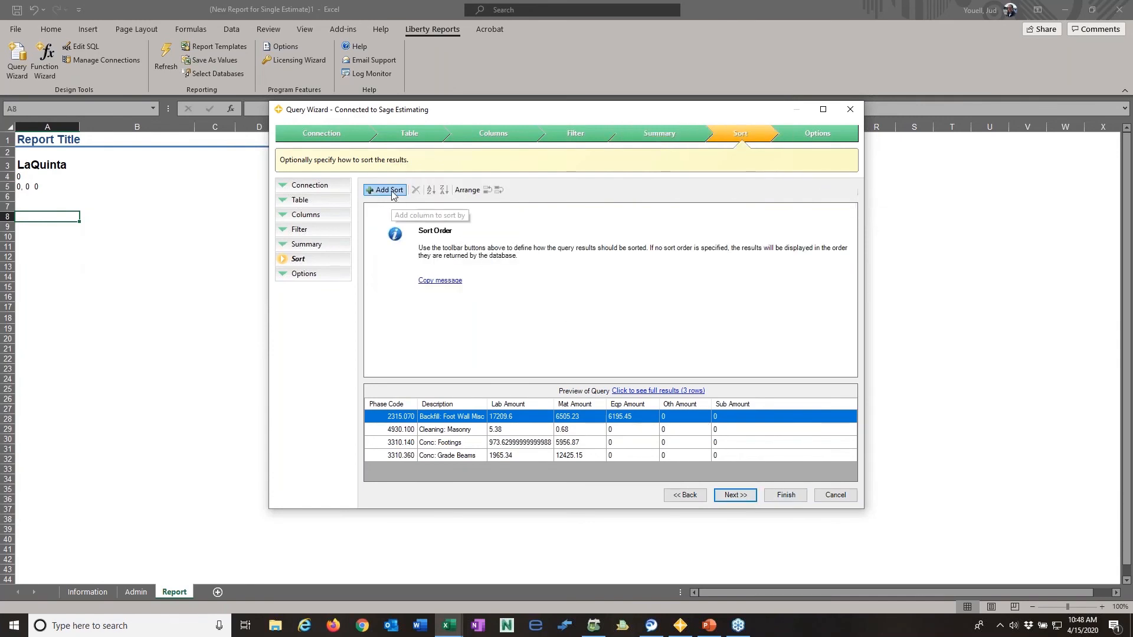
- Sort the query by Phase Code ascending and insert it at $A$8 as a refreshable live table with column captions
click(393, 190)
click(421, 292)
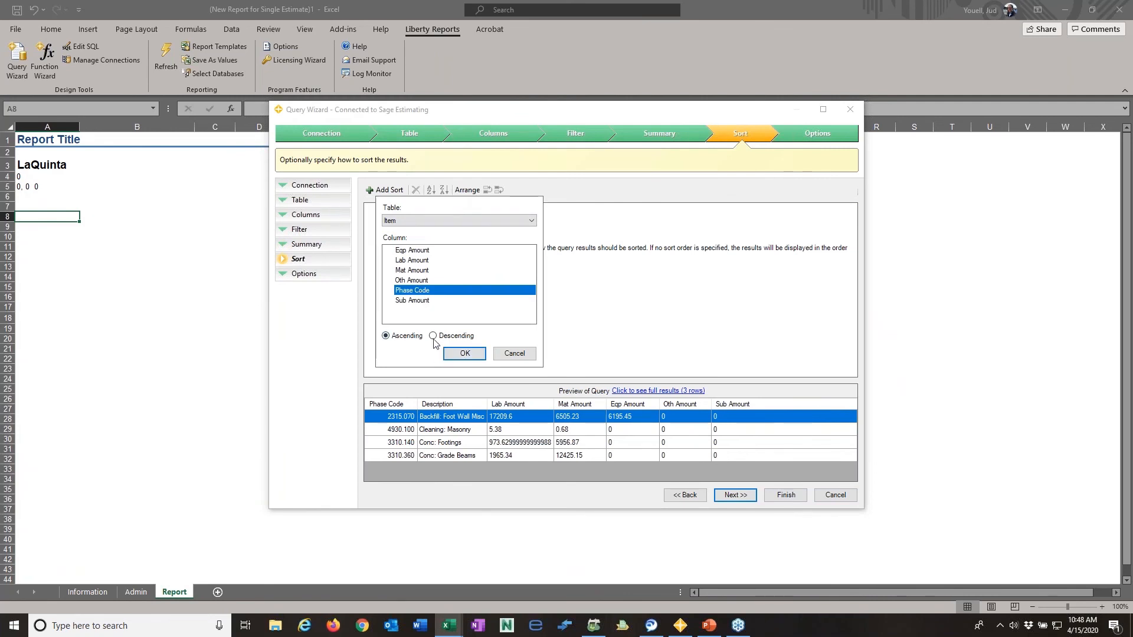
click(455, 356)
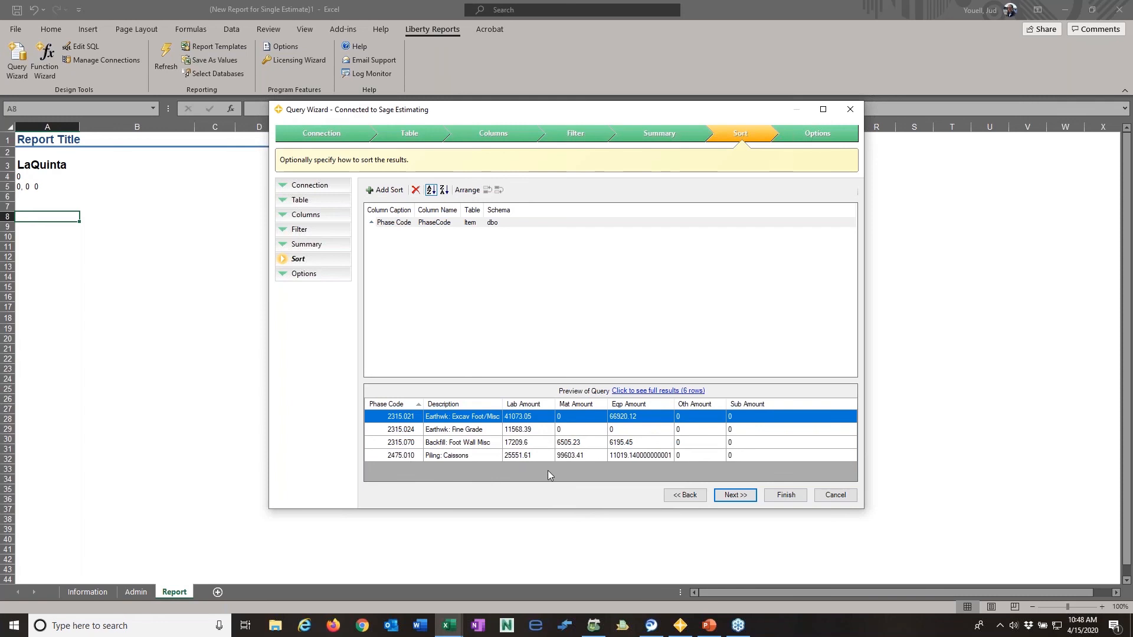
click(735, 495)
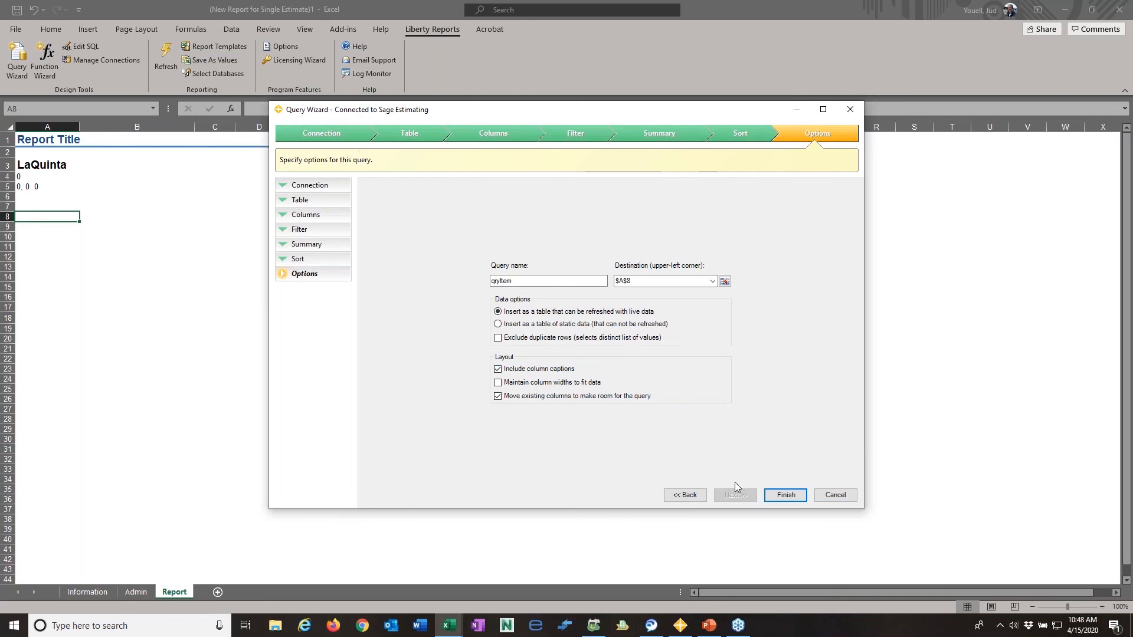
click(787, 497)
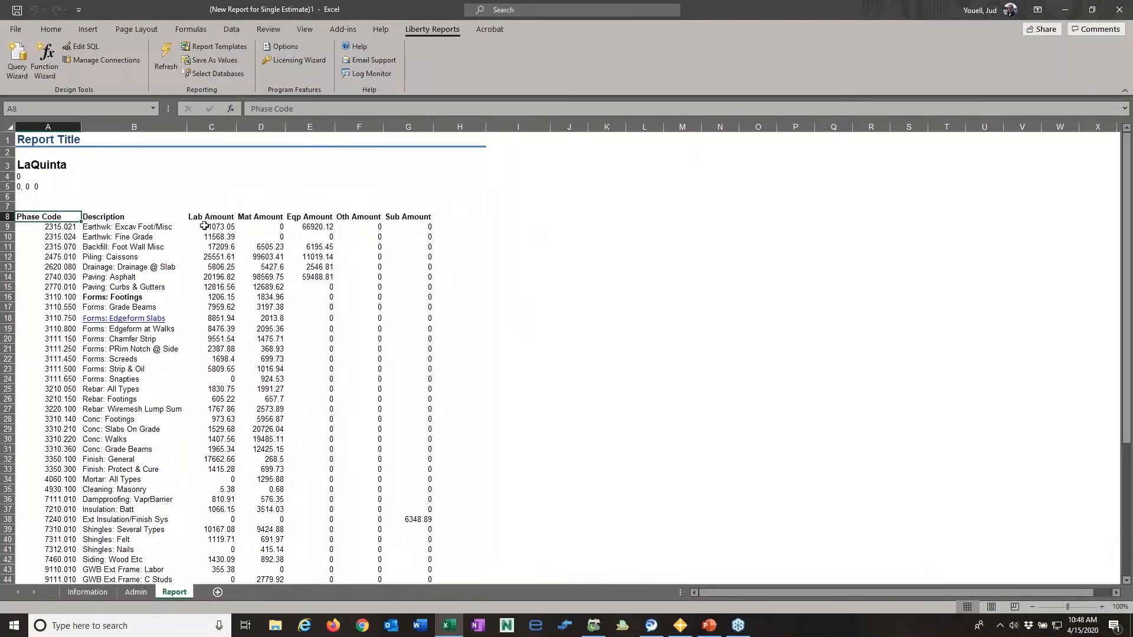
- Change the Description column header in B8 to "Phase Description"
click(109, 219)
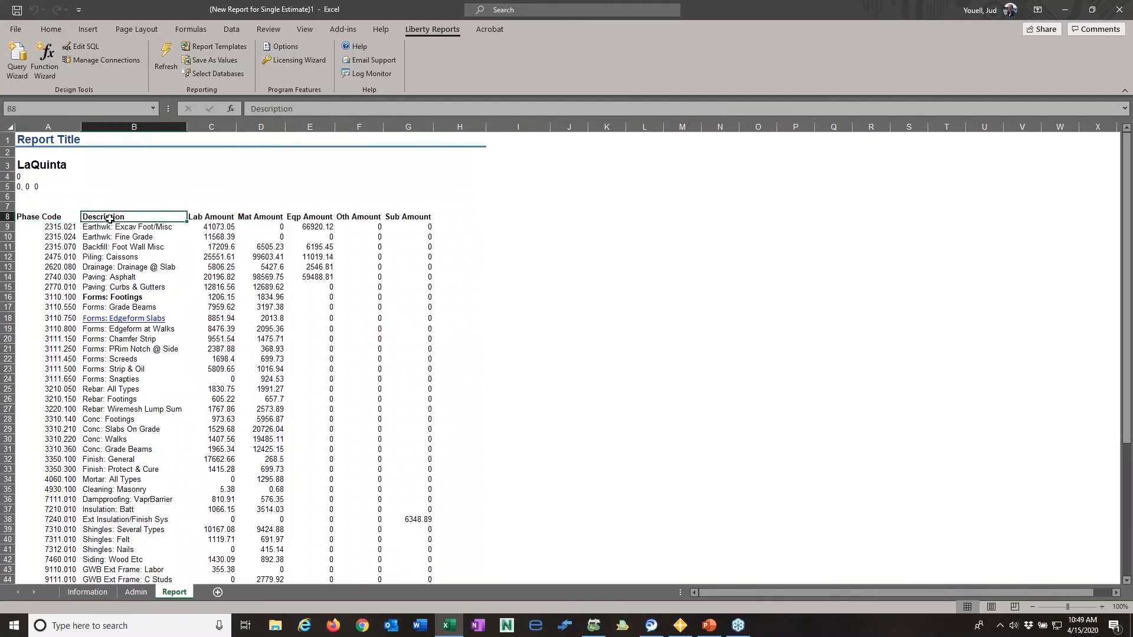
click(252, 108)
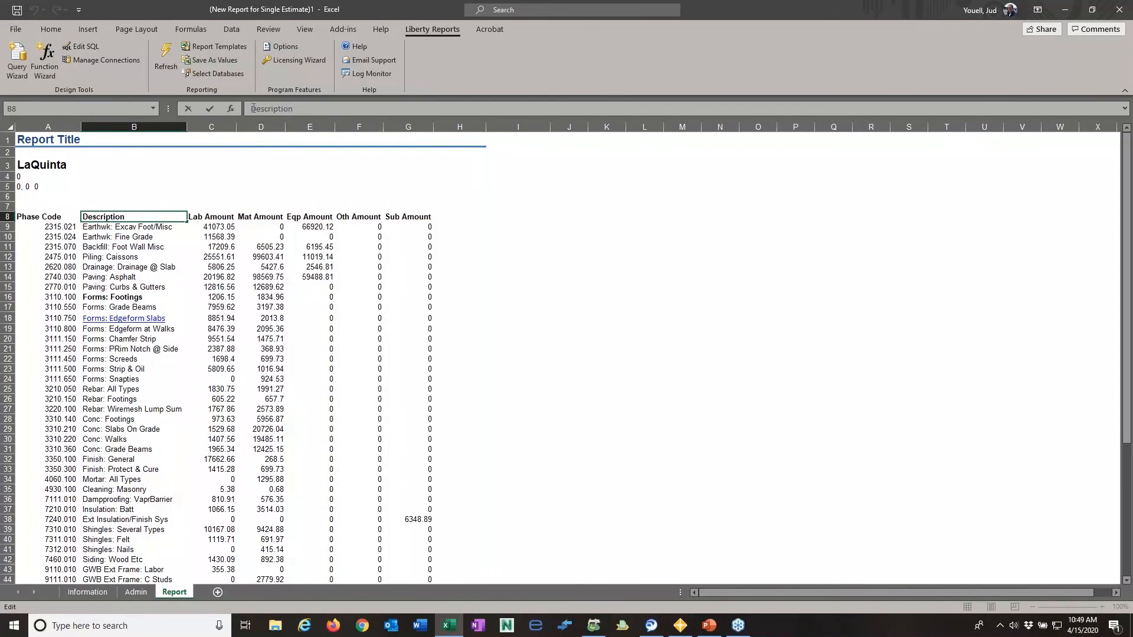
text(Phase)
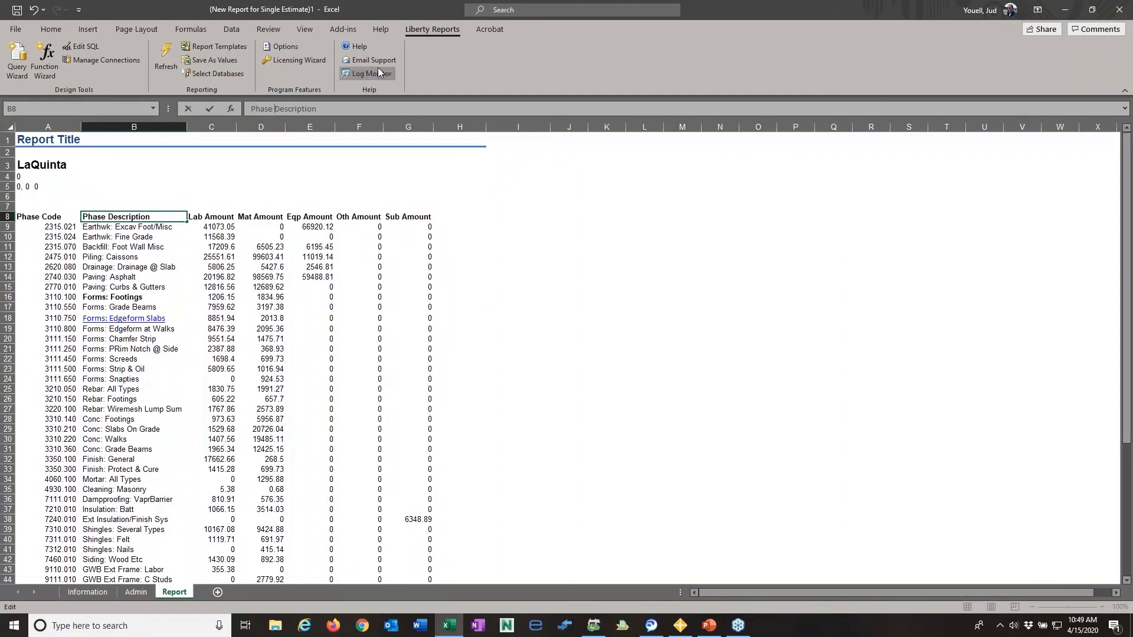
- Rename the amount column headers in C8 through G8 to Labor, Material, Equipment, Other and Subcontract
click(227, 218)
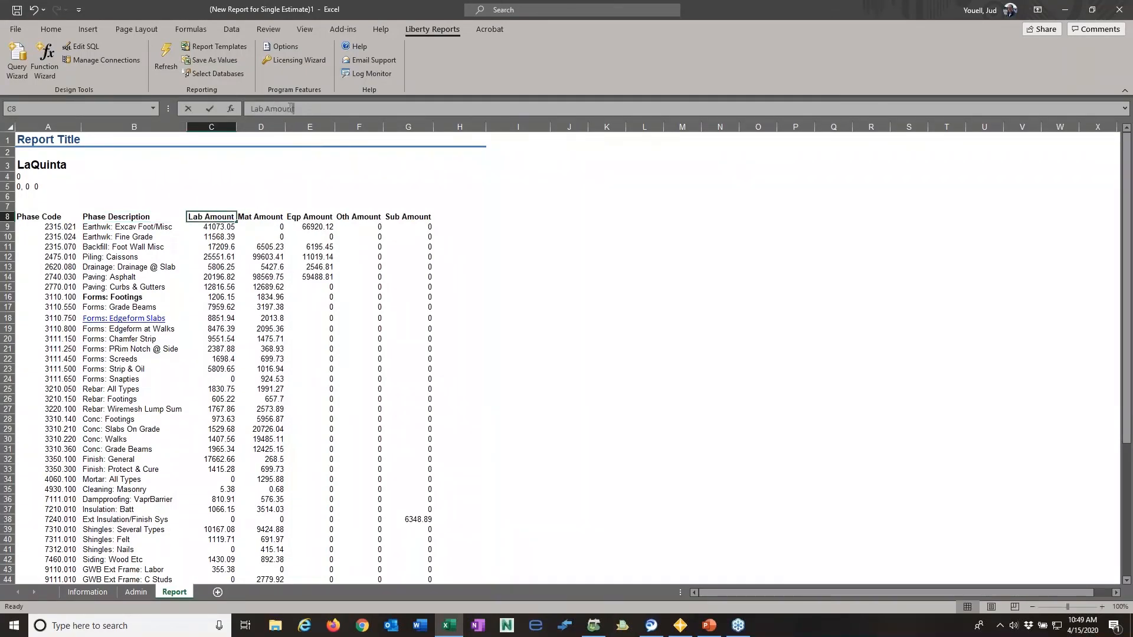
drag(293, 109, 266, 108)
text(or)
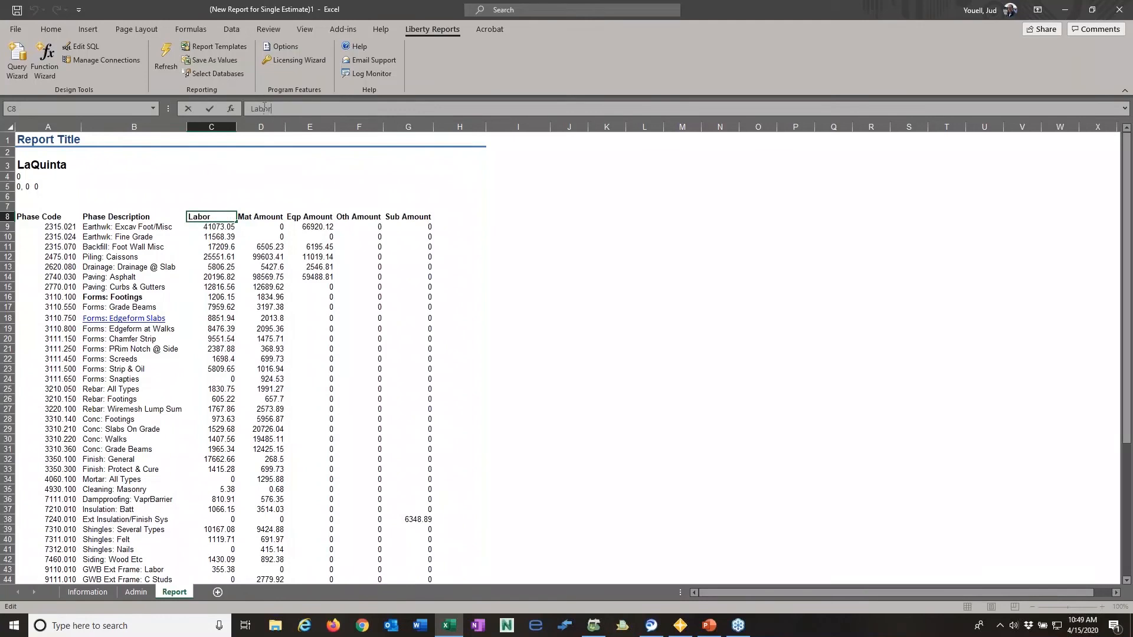
key(Tab)
text(Mater)
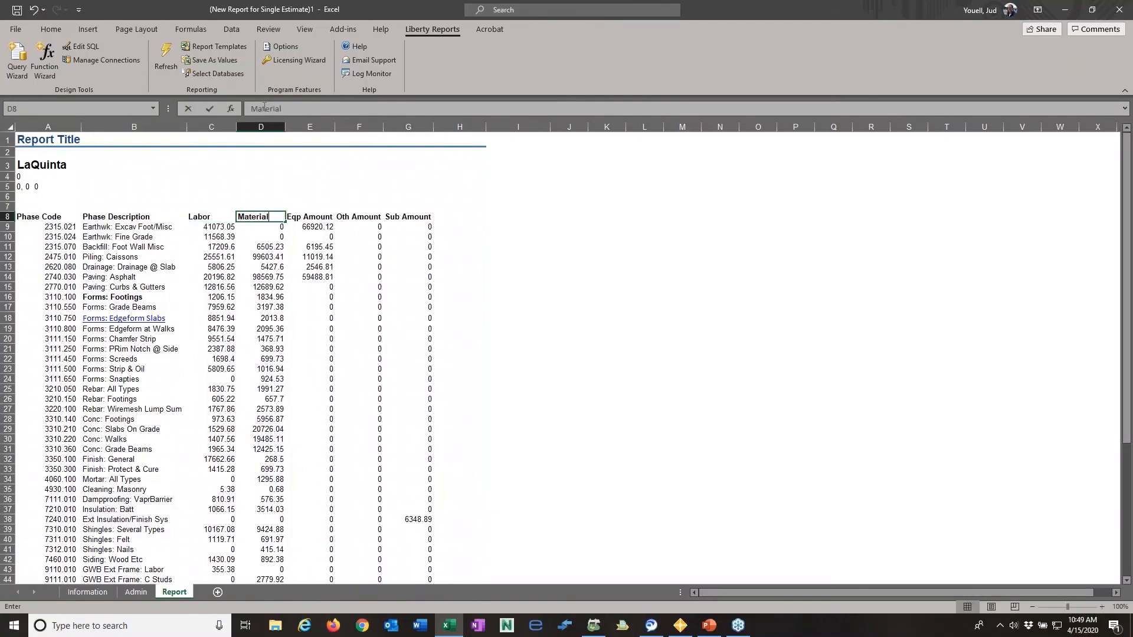
key(Tab)
text(Equipment)
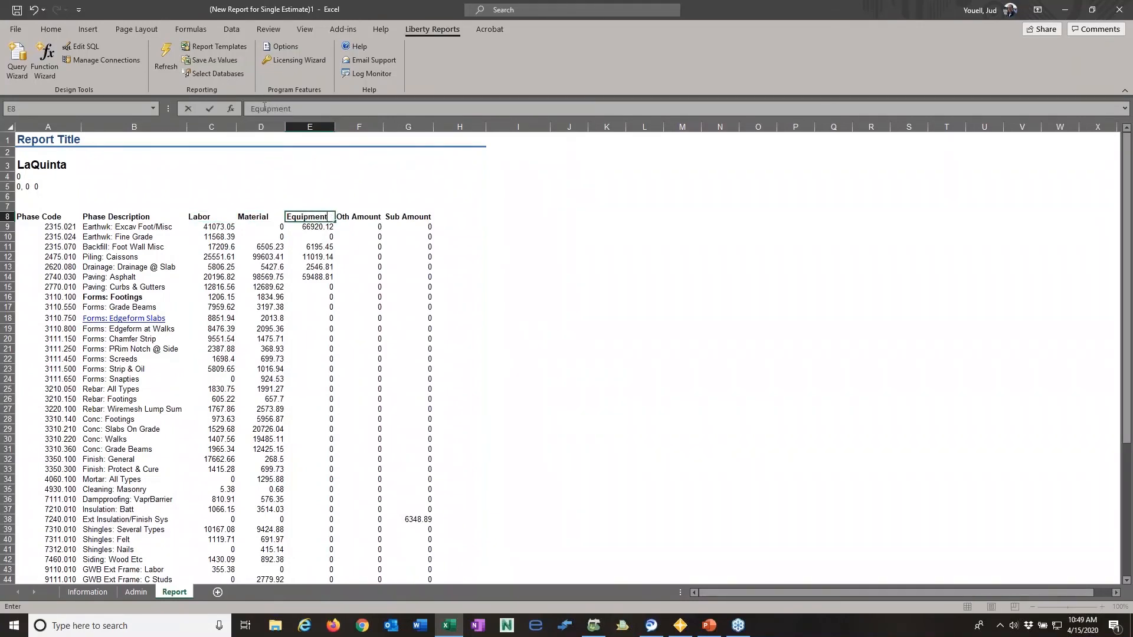
key(Tab)
text(Other)
key(Tab)
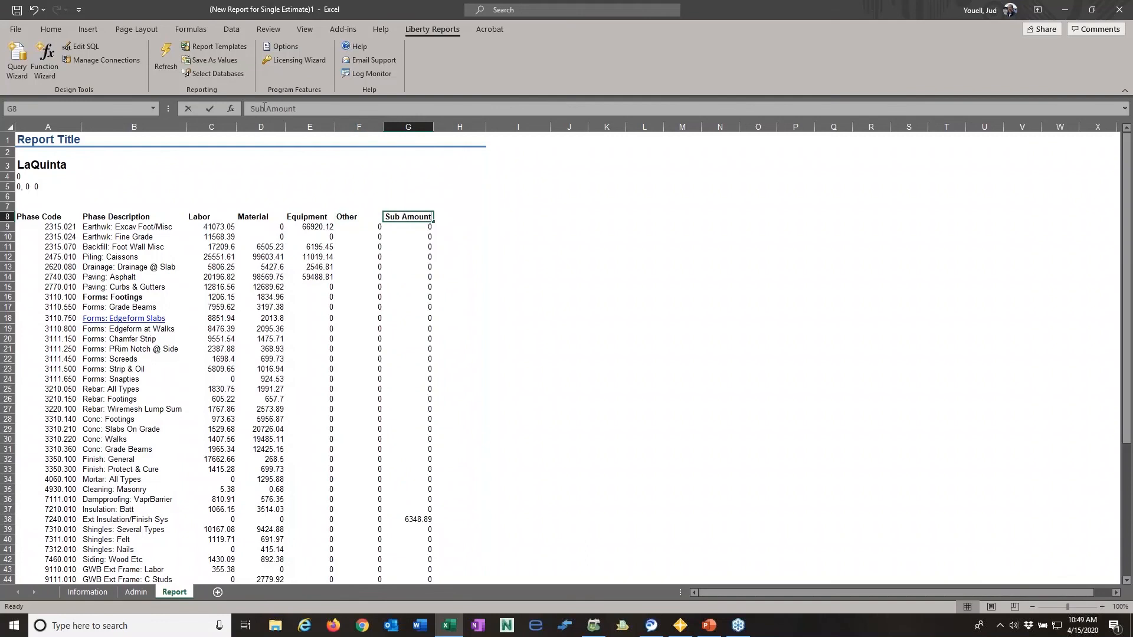
text(Subcont)
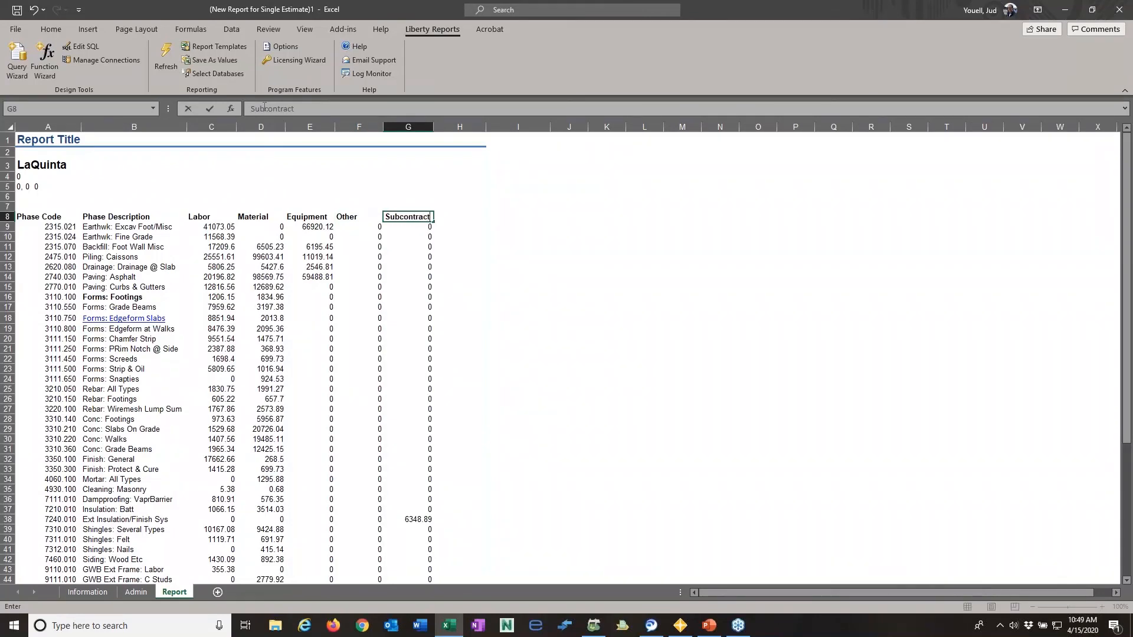
key(Return)
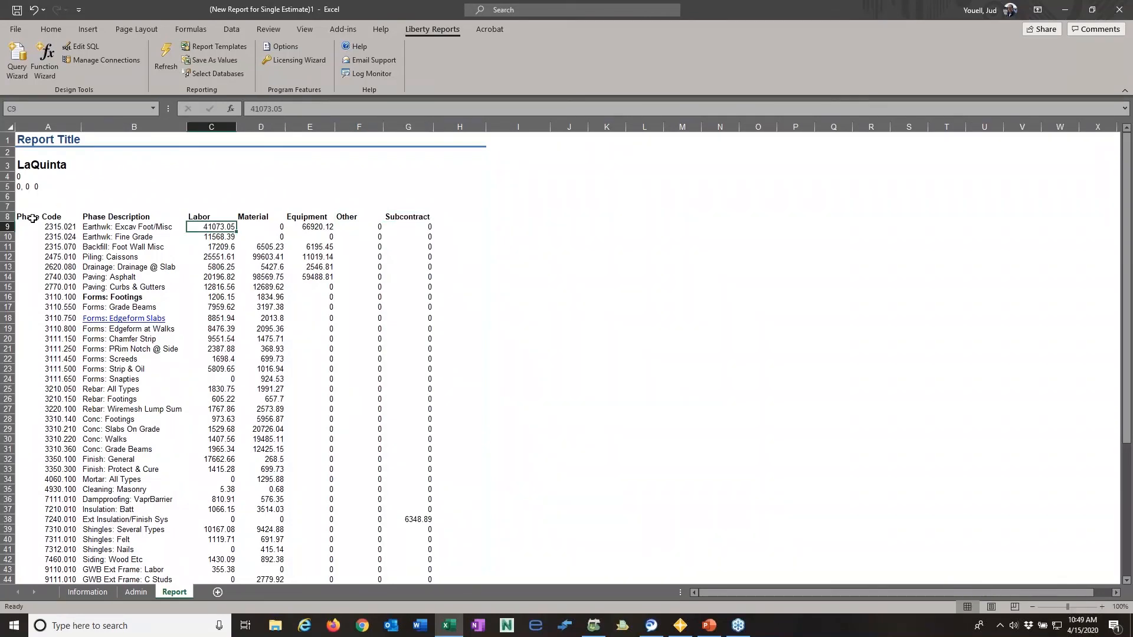
- Center the column headers in A8:G8 horizontally
drag(21, 217, 413, 217)
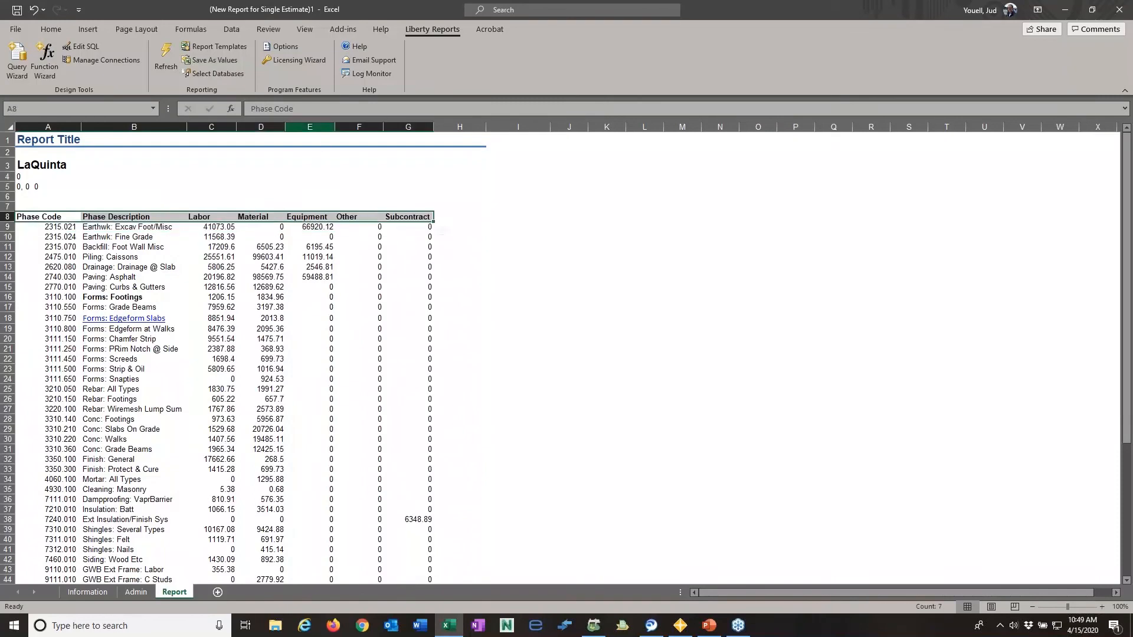
click(50, 29)
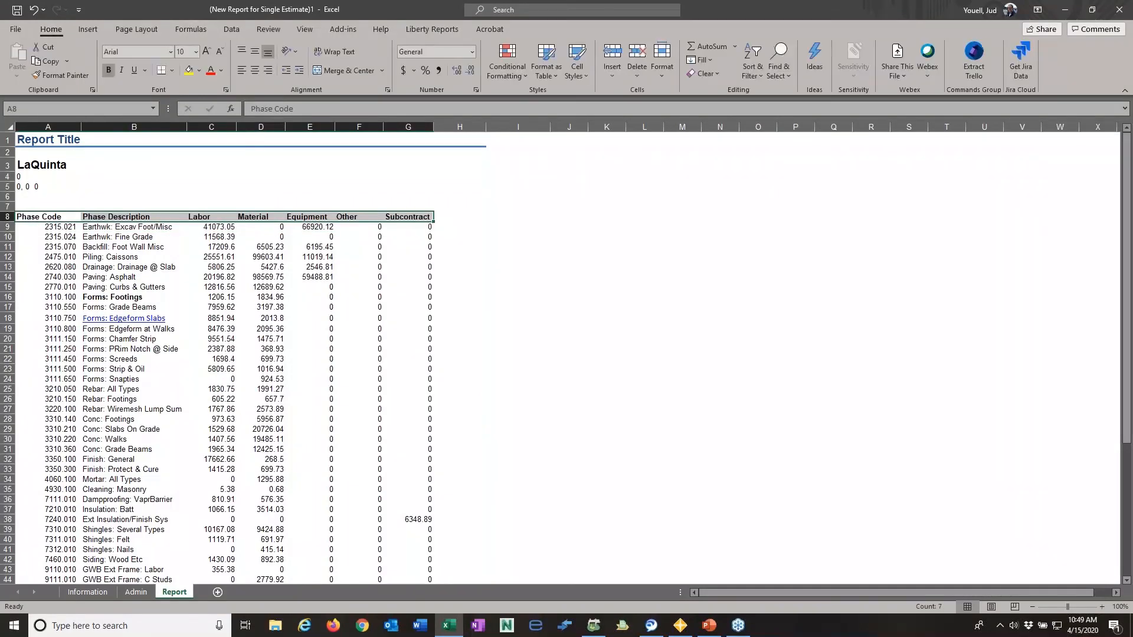
click(255, 71)
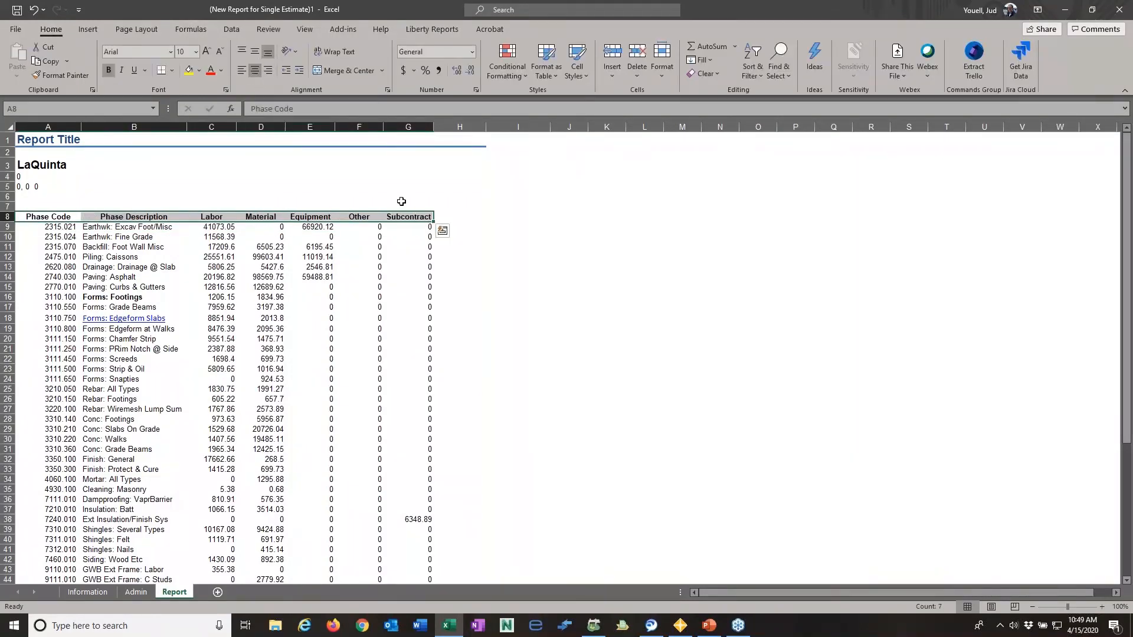
- Apply a light blue theme fill to the header row cells A8:H8
click(558, 237)
click(42, 213)
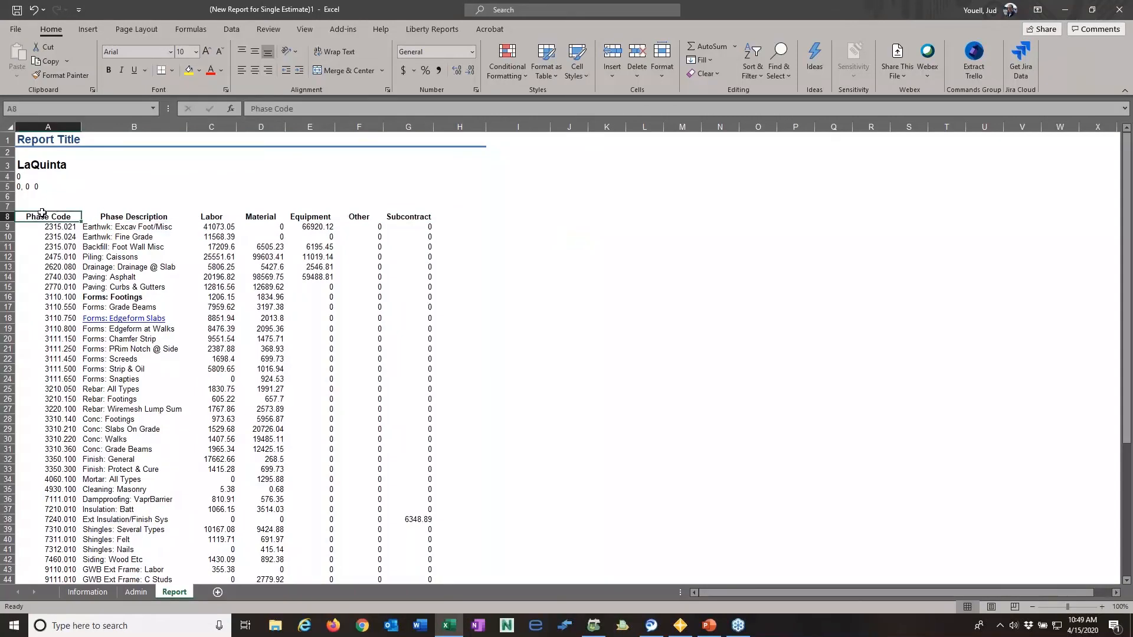
drag(42, 213, 466, 217)
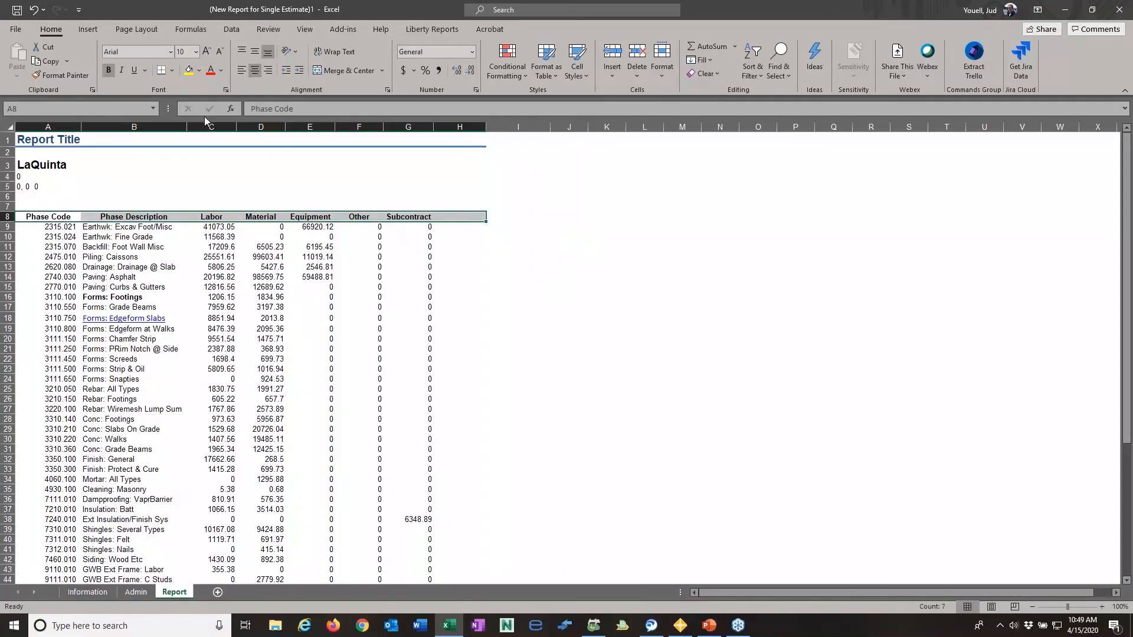
click(199, 70)
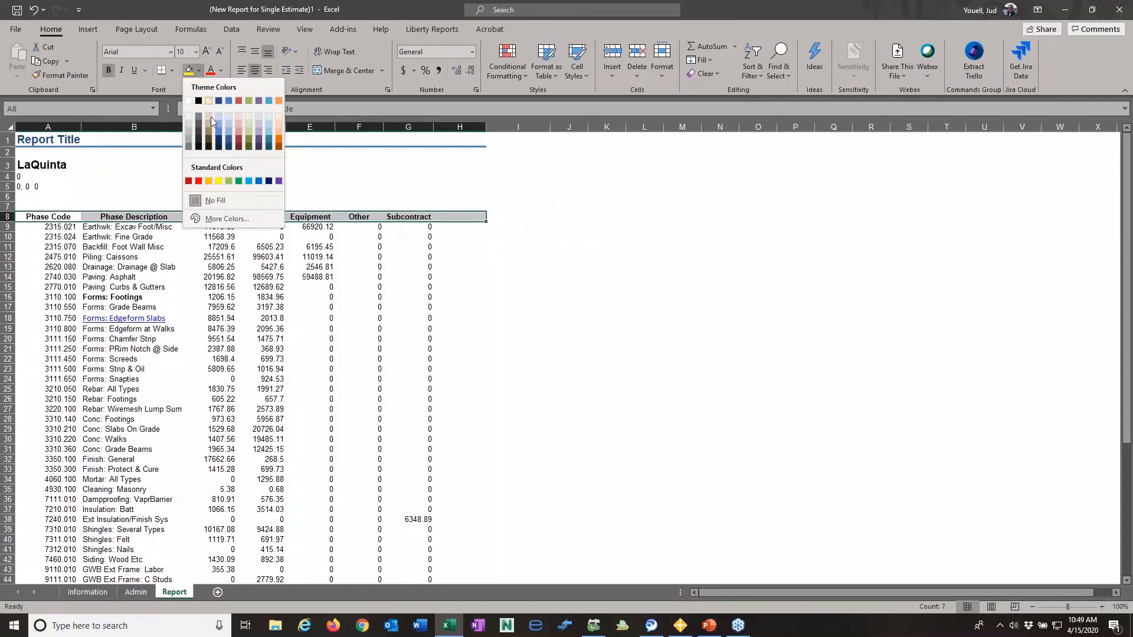
click(217, 123)
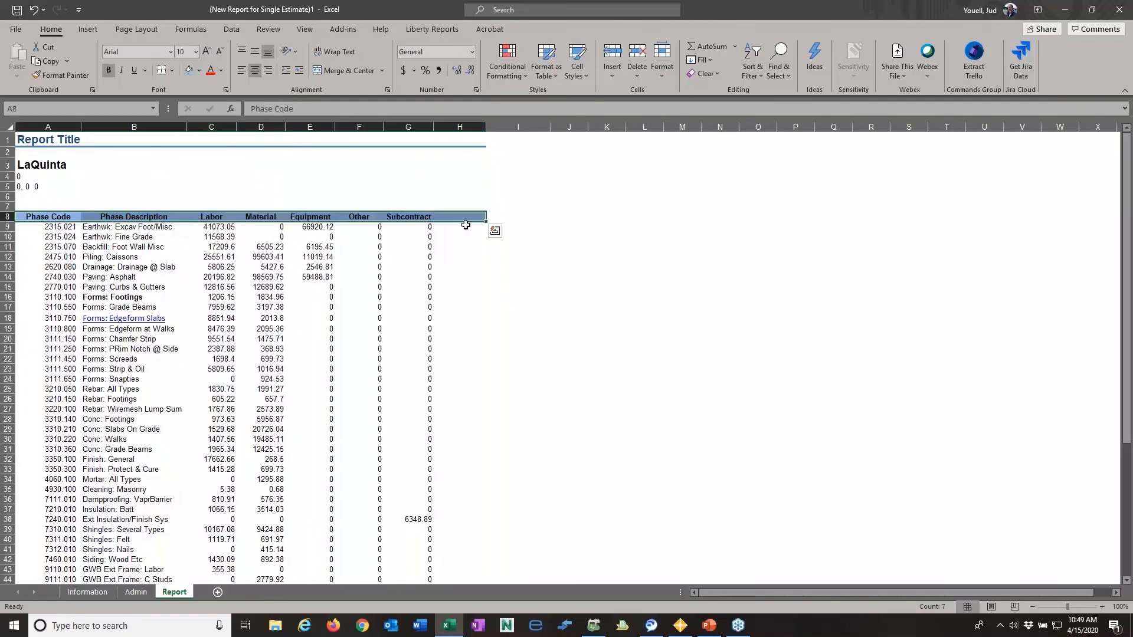
- Add a bold, centered TOTAL column header in H8
click(463, 217)
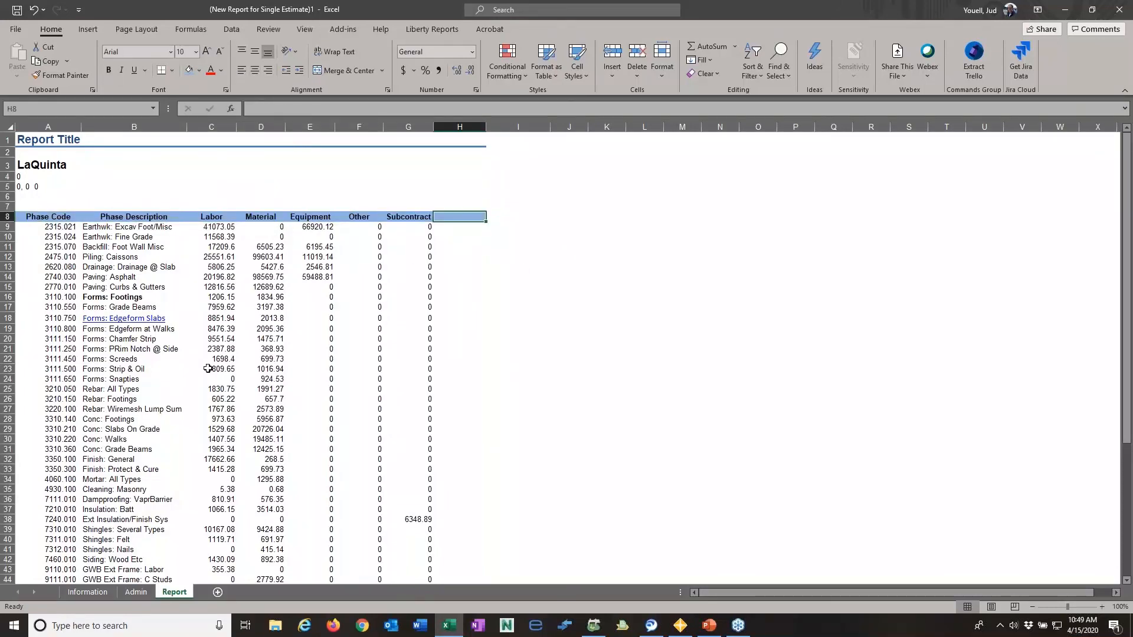
text(TOTAL)
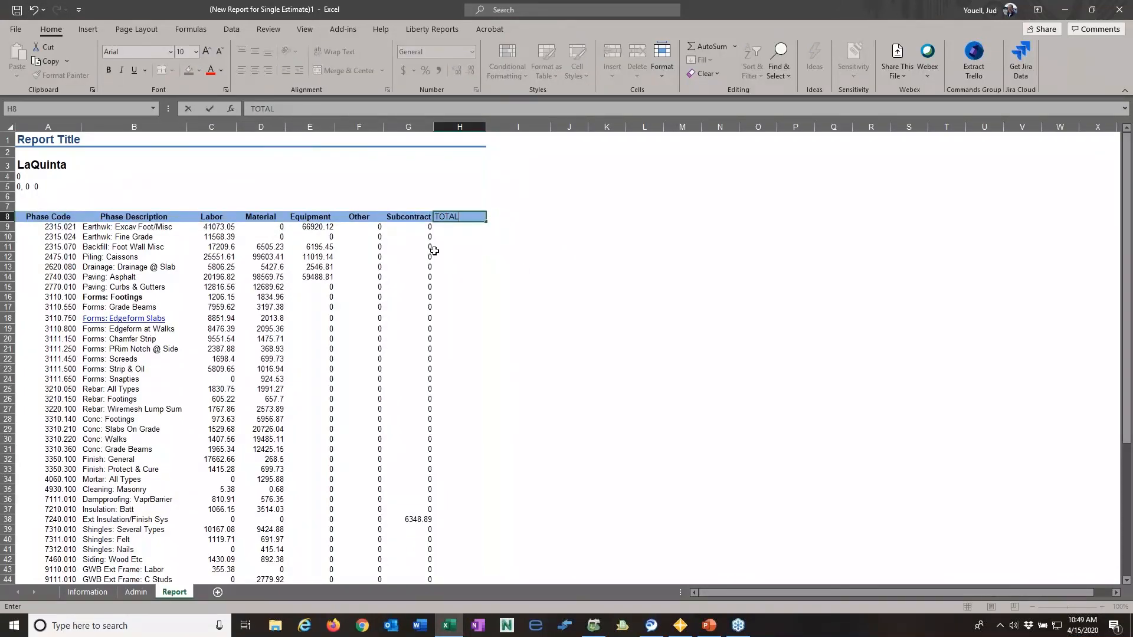
key(Return)
click(463, 216)
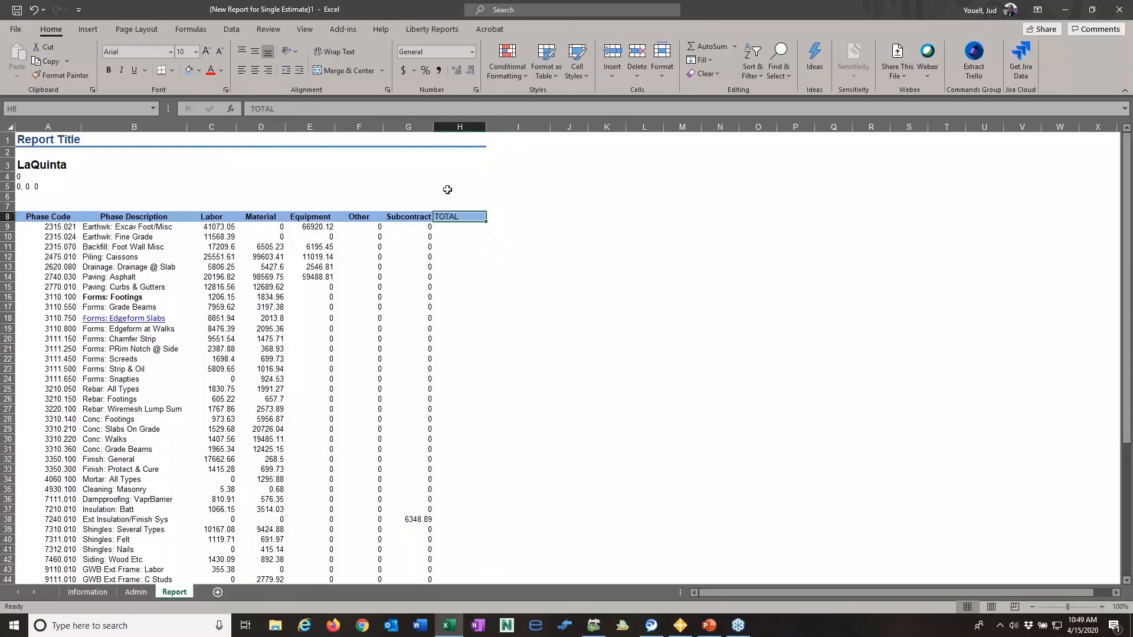
click(107, 71)
click(257, 70)
click(608, 246)
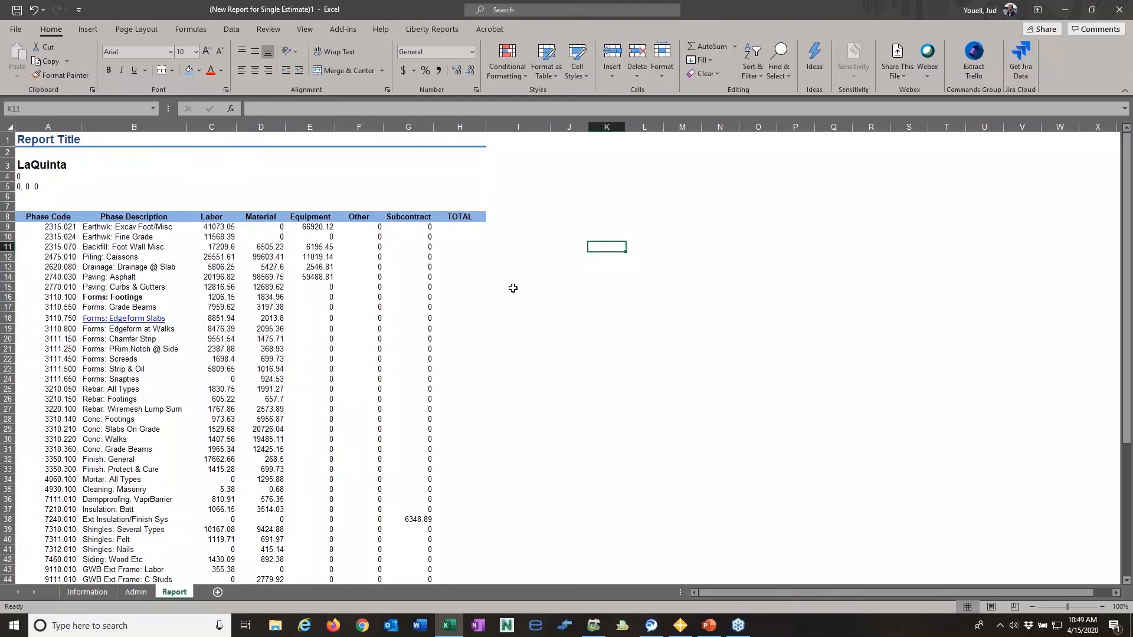
- Enter an AutoSum formula in H9 that totals C9:G9 for the first phase
click(454, 228)
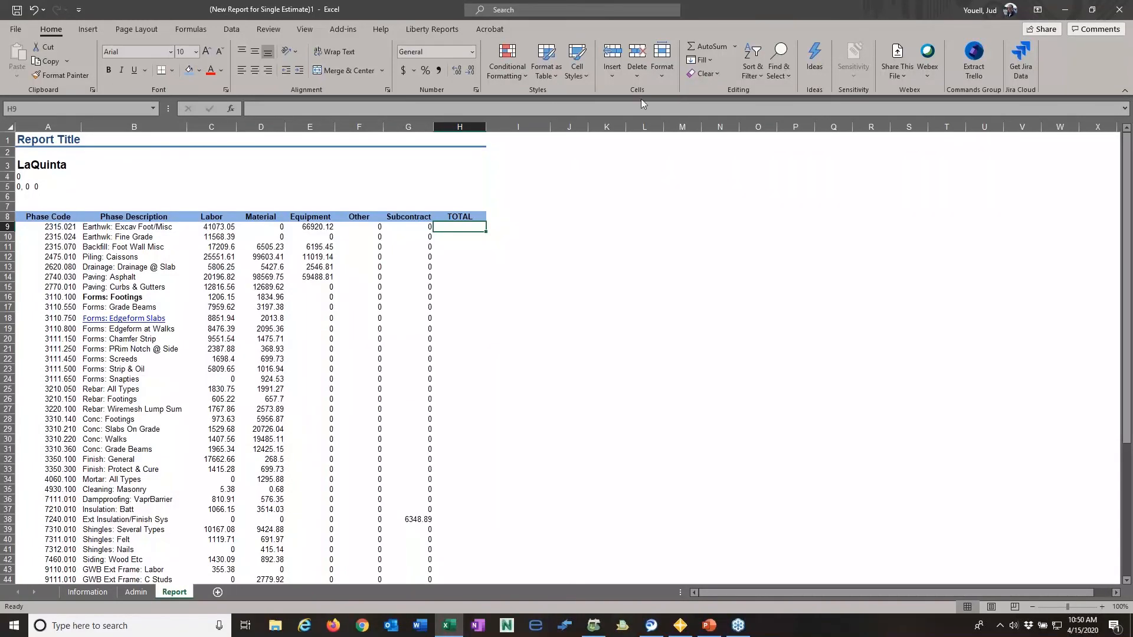
click(707, 52)
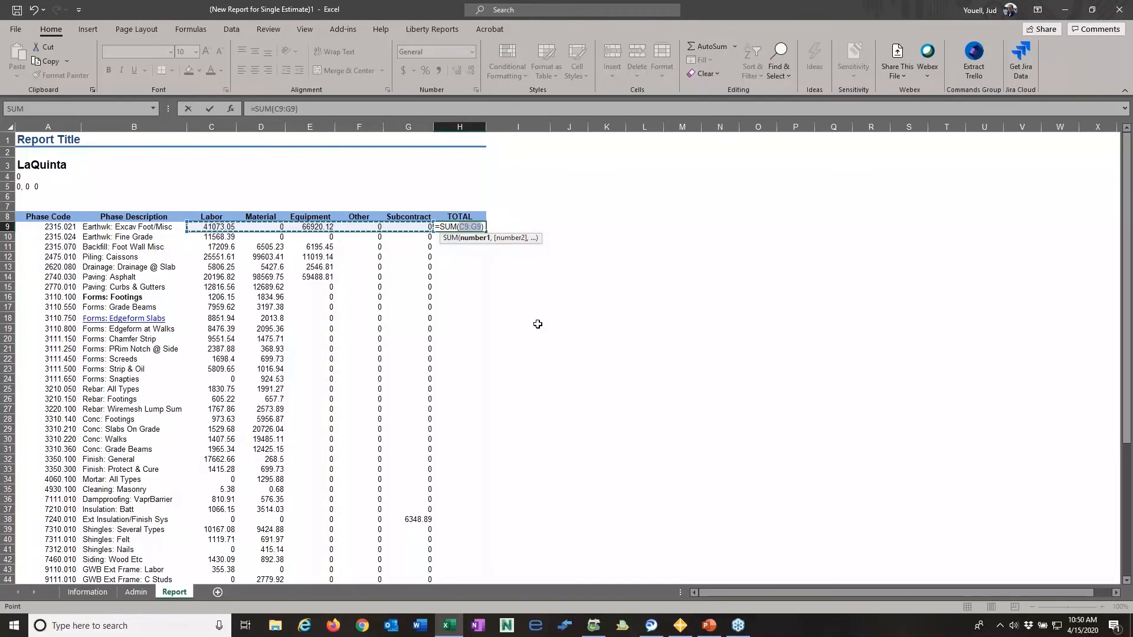
key(Return)
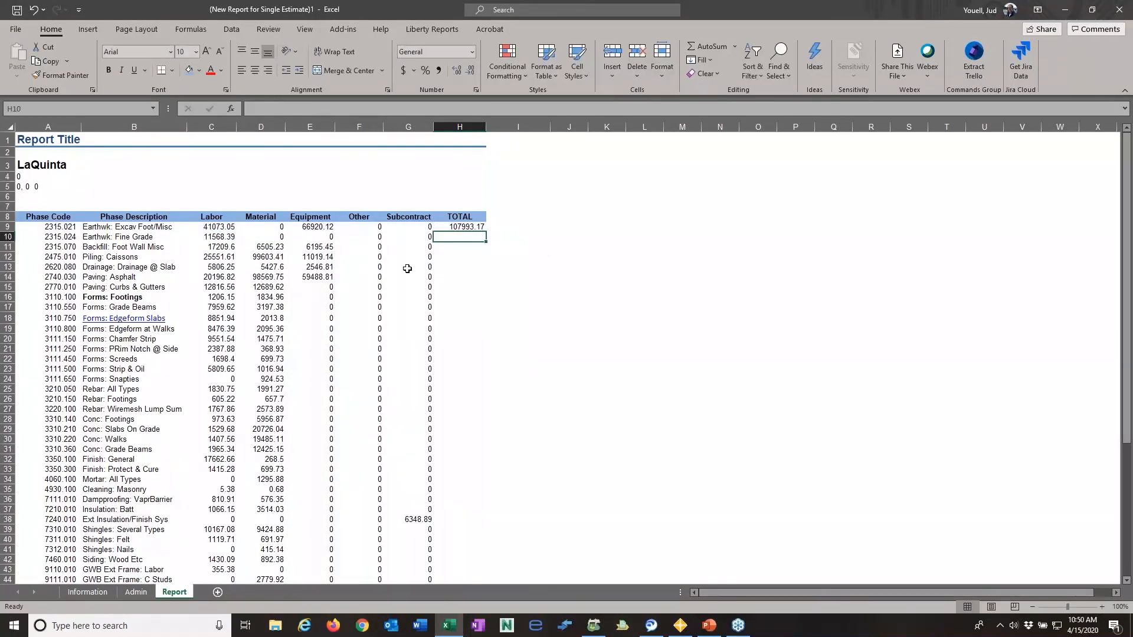
- Copy the H9 row-total formula down the TOTAL column to the last phase in row 64
click(477, 227)
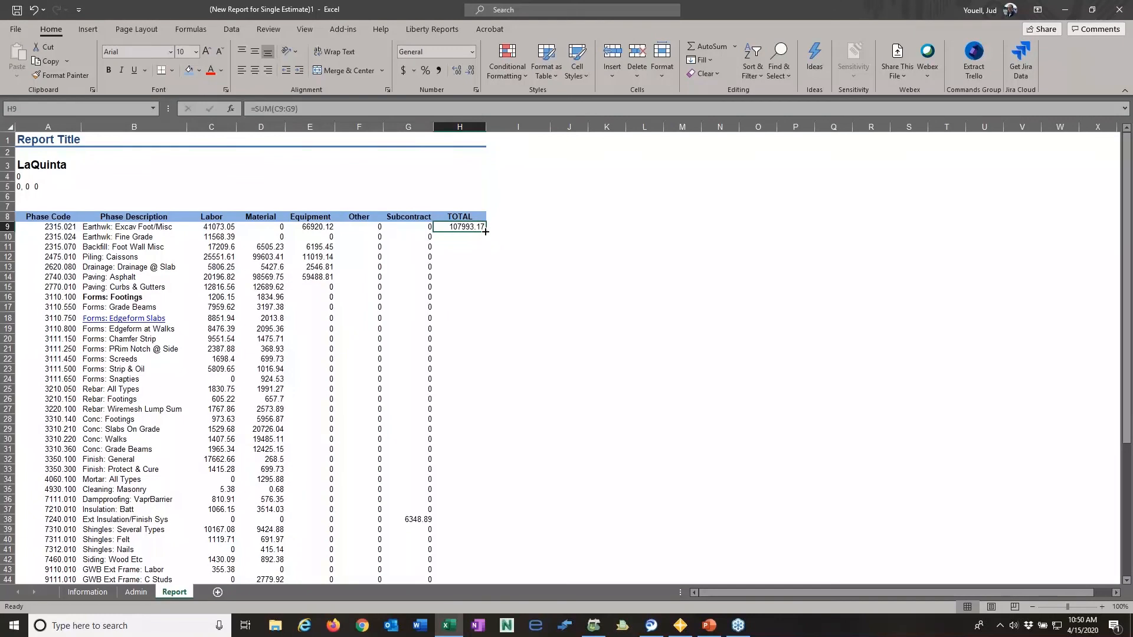
drag(485, 232, 485, 278)
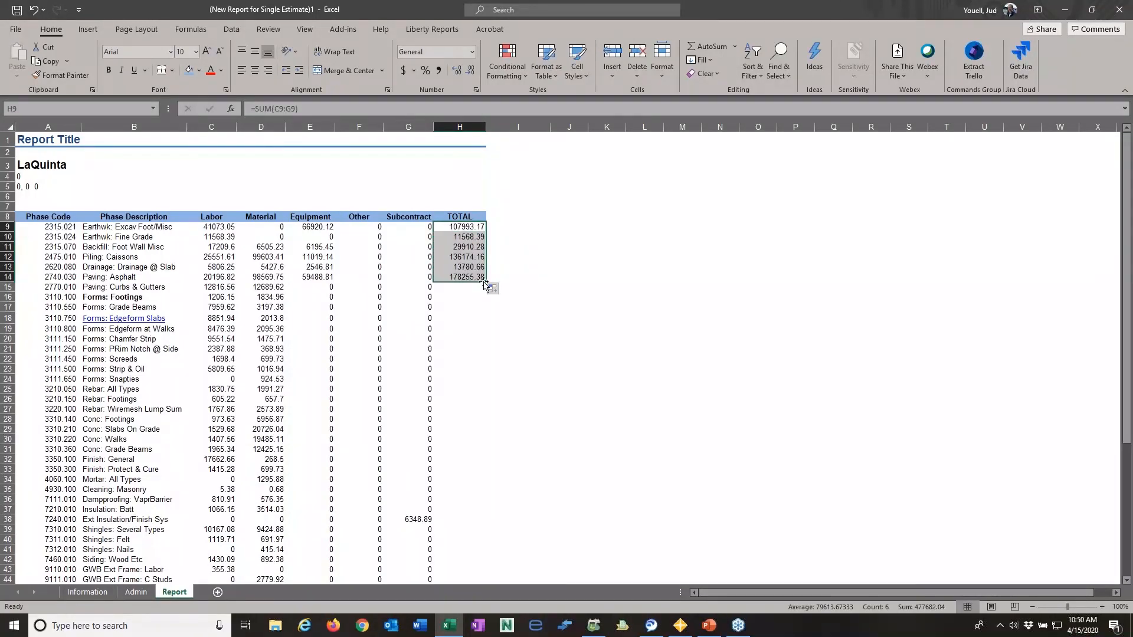
click(500, 274)
click(479, 278)
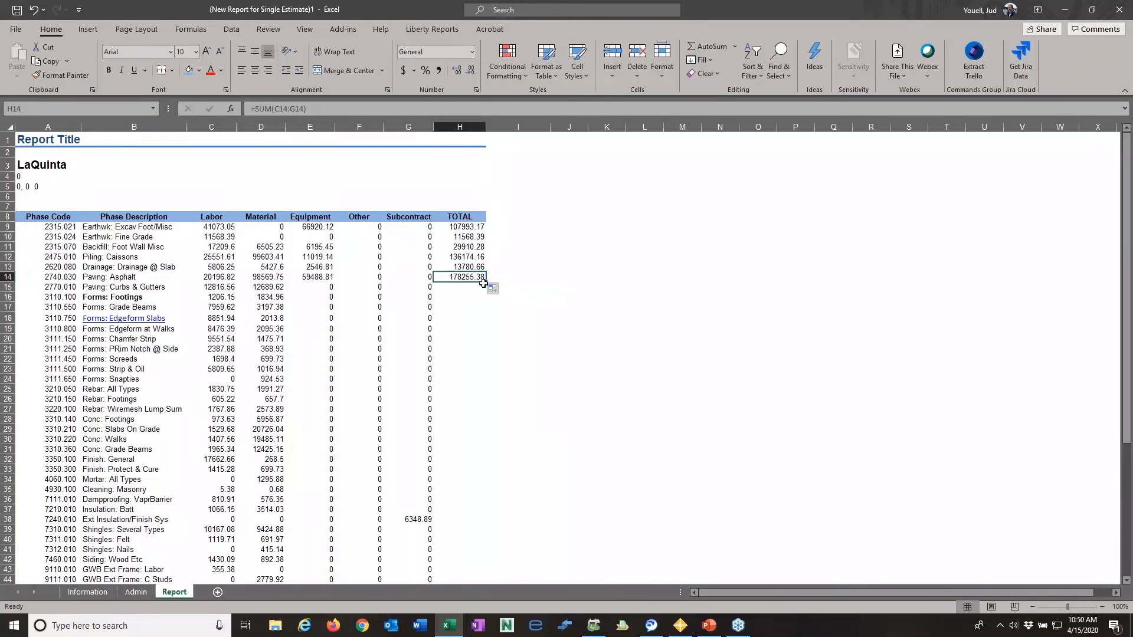
double_click(485, 281)
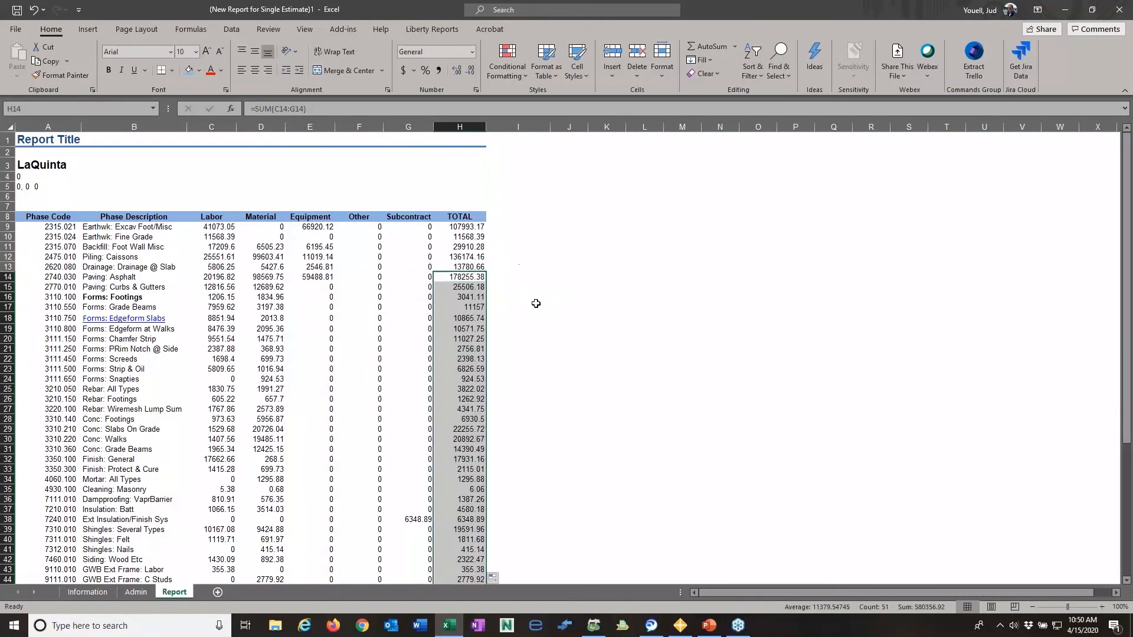
scroll(543, 371, down, 3)
scroll(542, 371, down, 7)
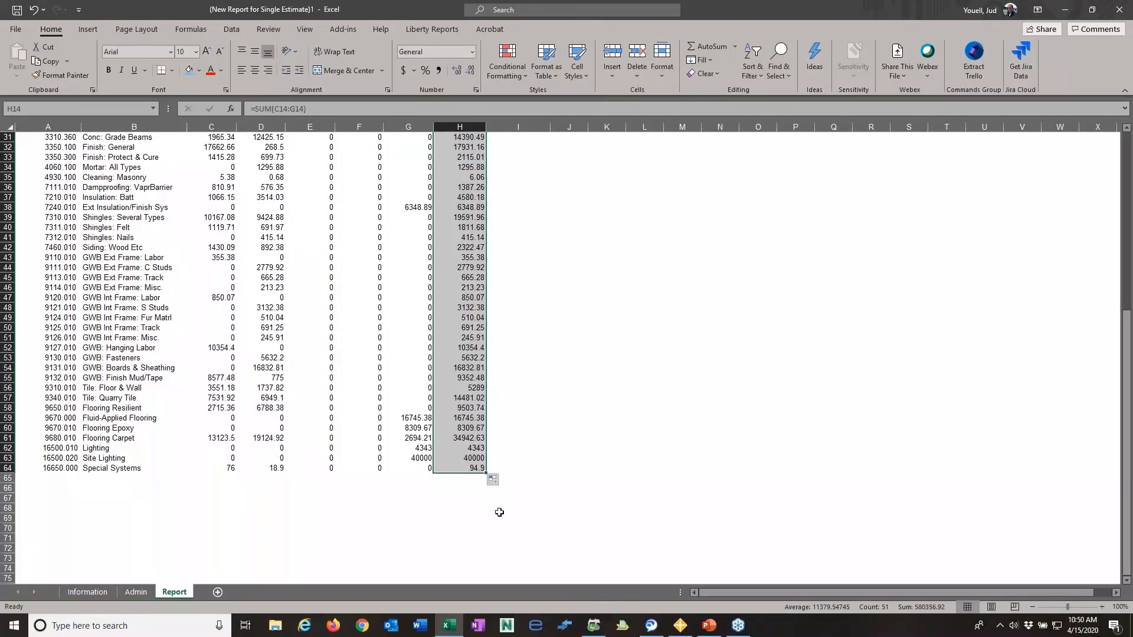
click(629, 390)
- Format the row totals in H9:H65 as Currency with two decimal places and no currency symbol
click(461, 127)
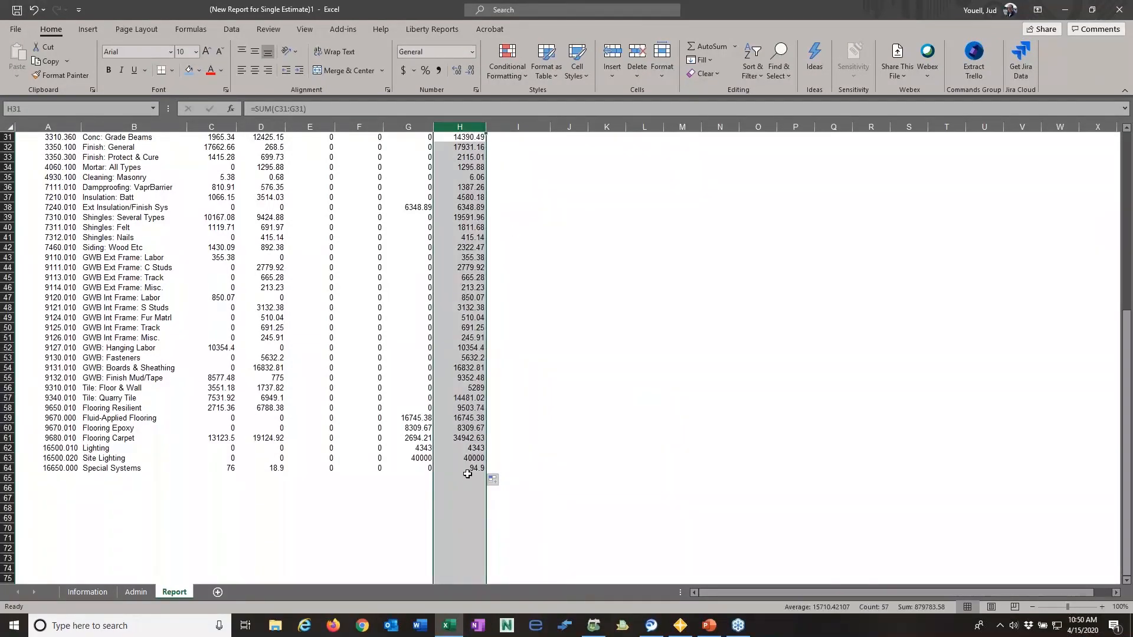
drag(469, 478, 459, 152)
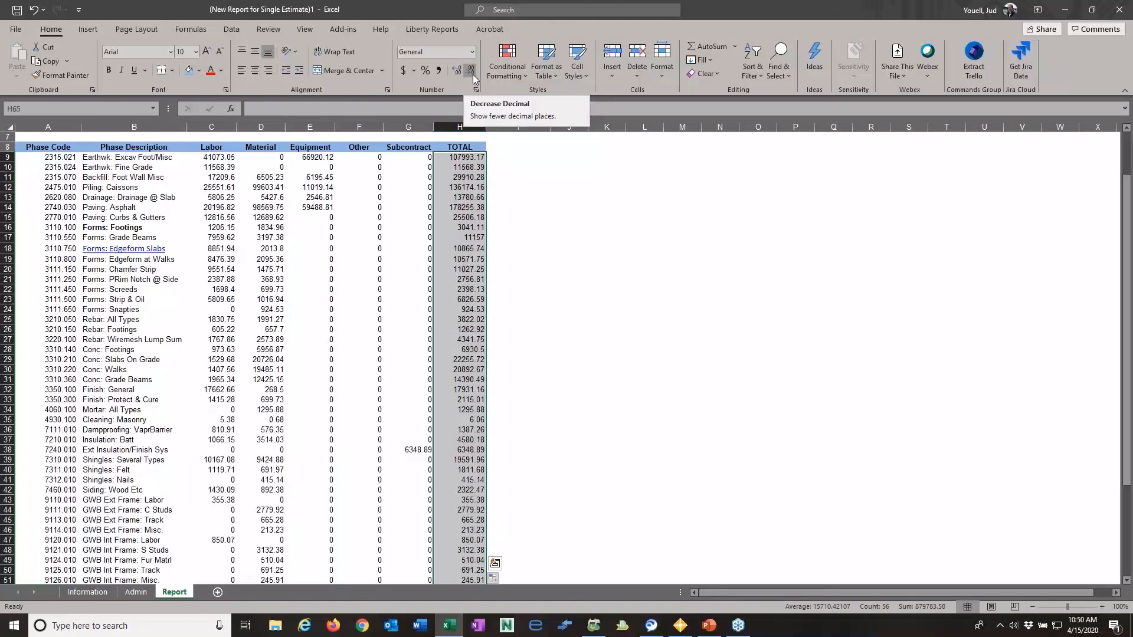
right_click(468, 205)
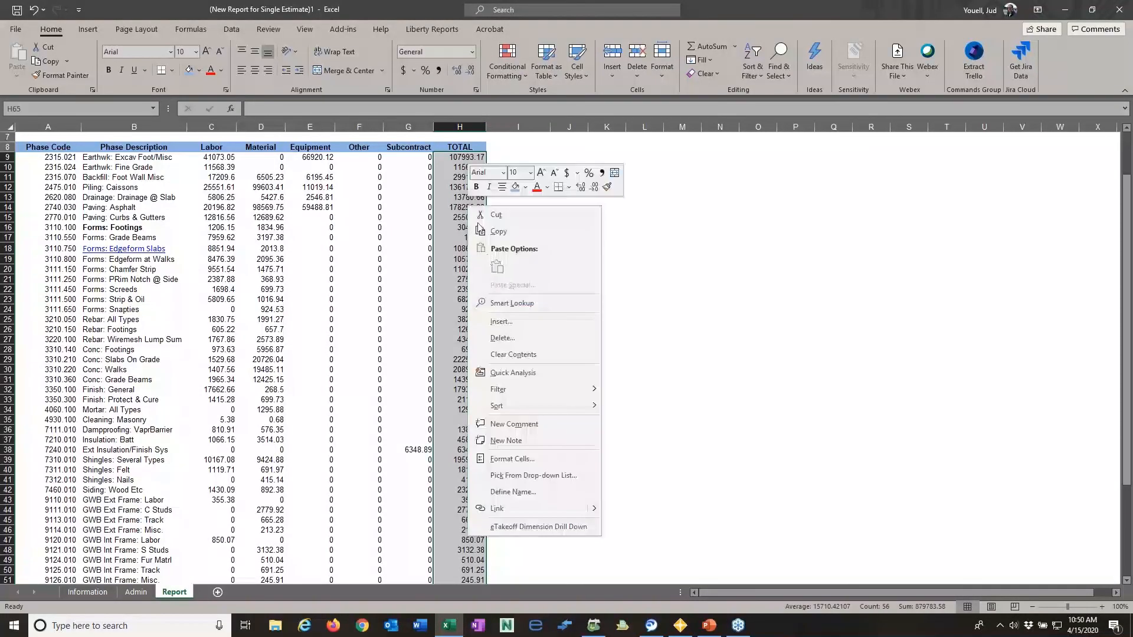
click(512, 462)
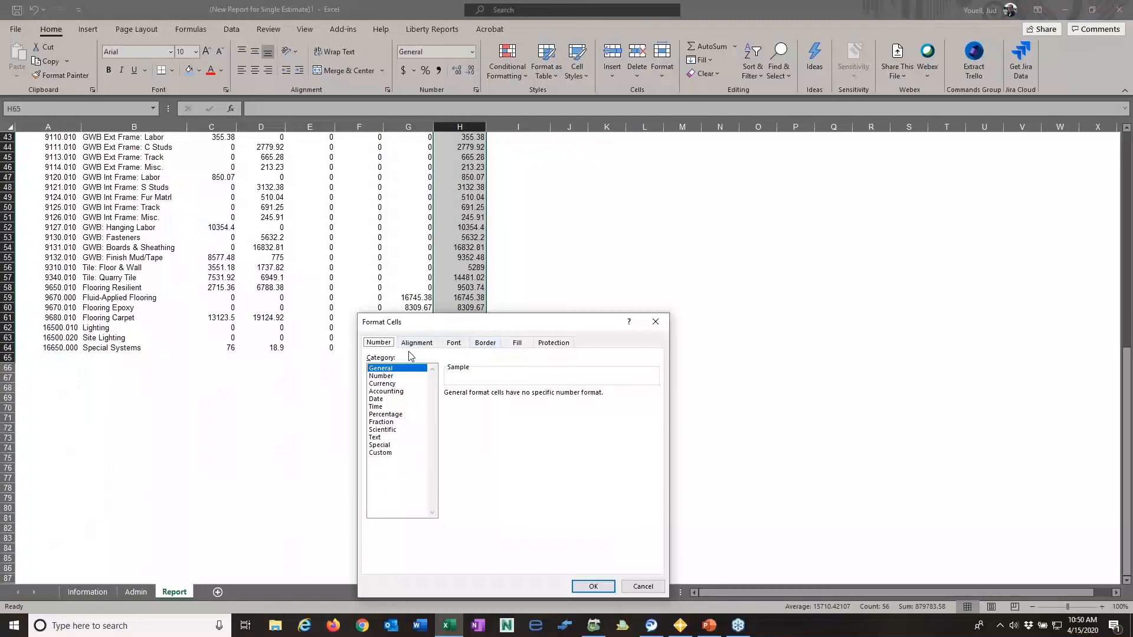
click(385, 383)
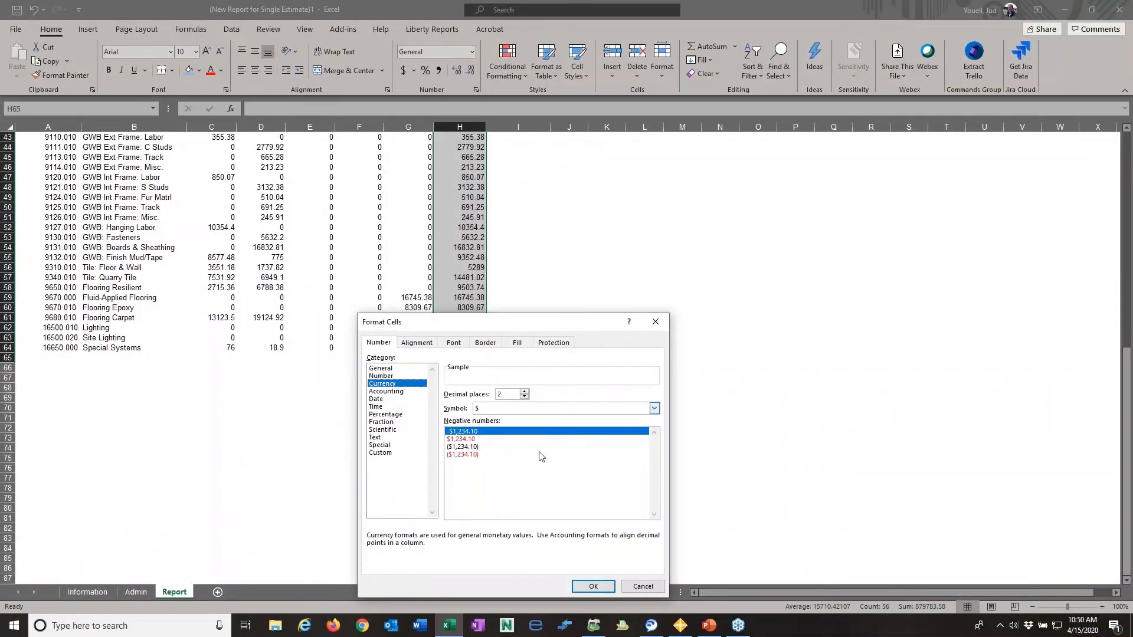
click(654, 409)
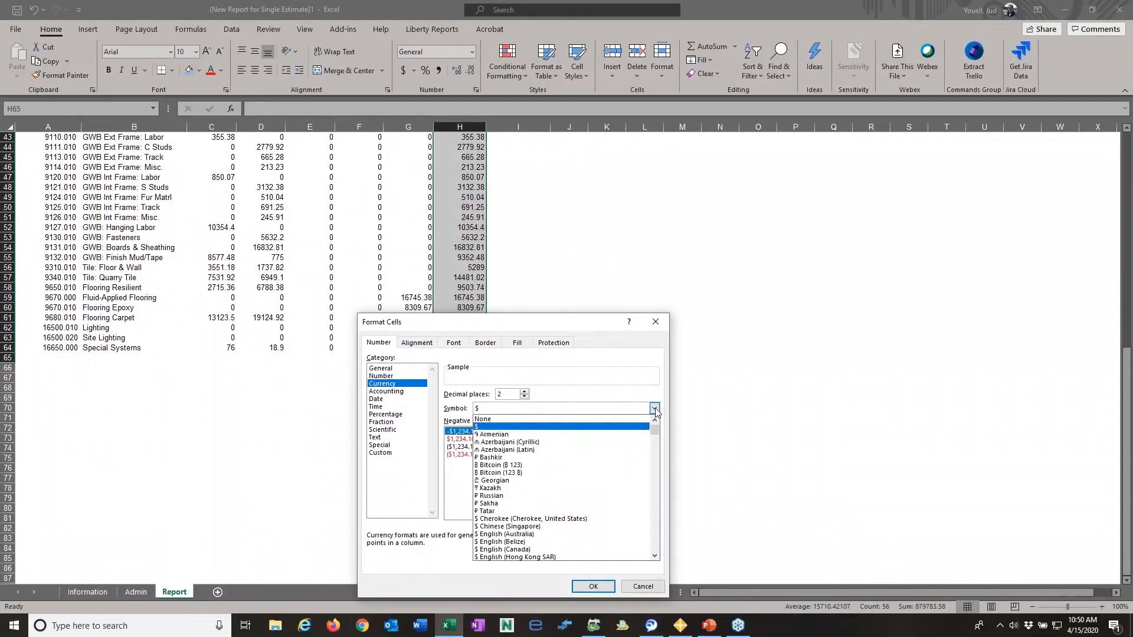
click(519, 416)
click(593, 586)
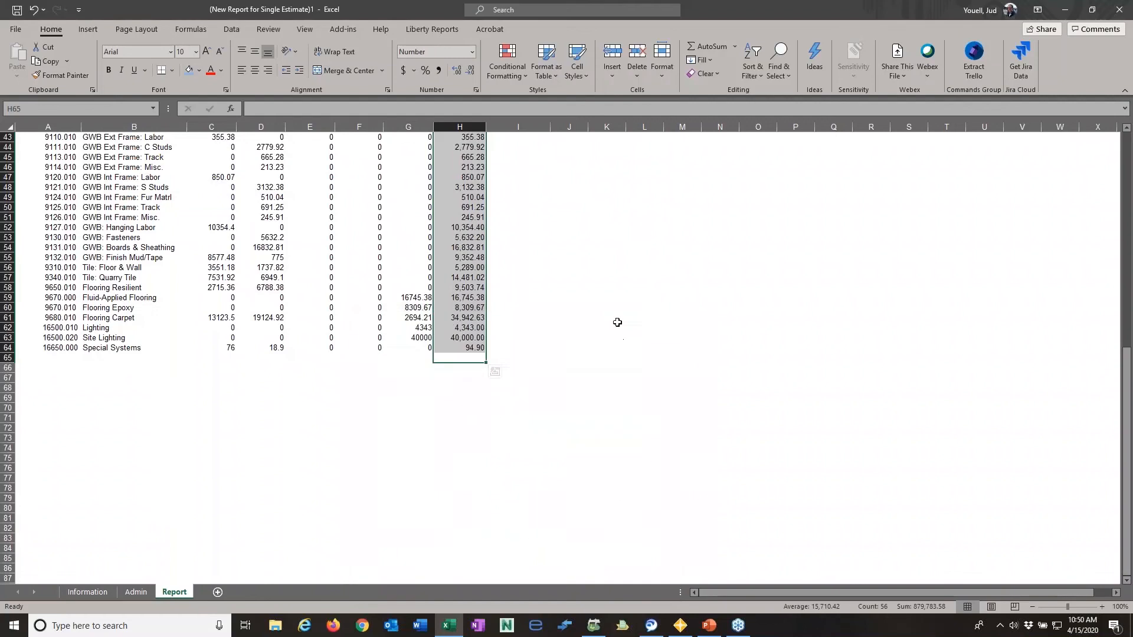
click(606, 308)
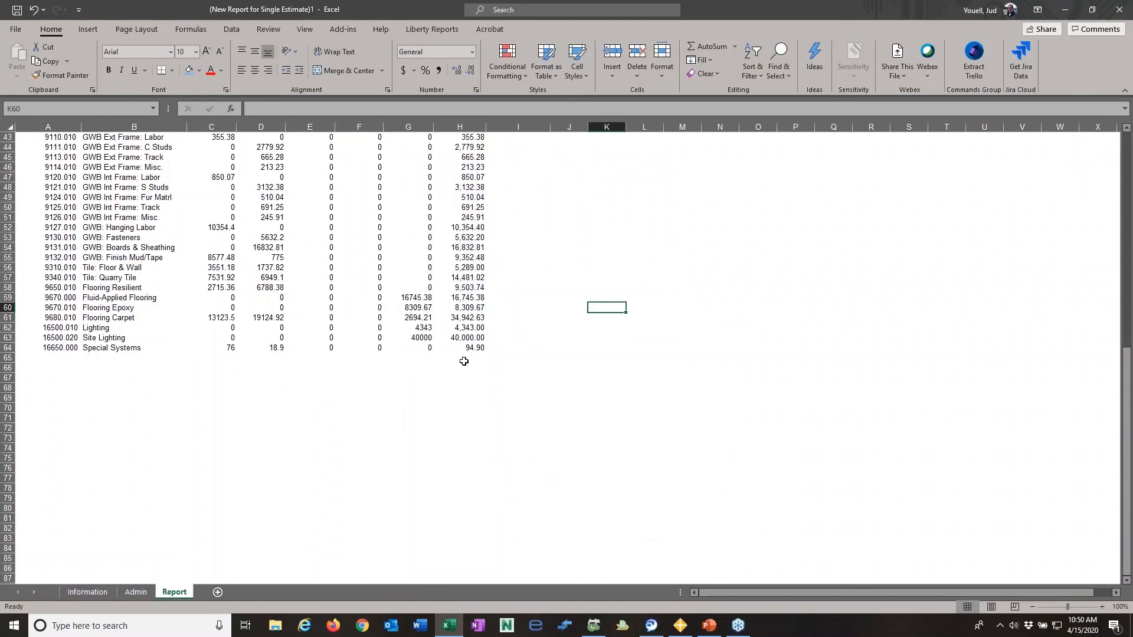
- Label G66 as TOTAL and sum H9:H65 in H66 with AutoSum
click(463, 360)
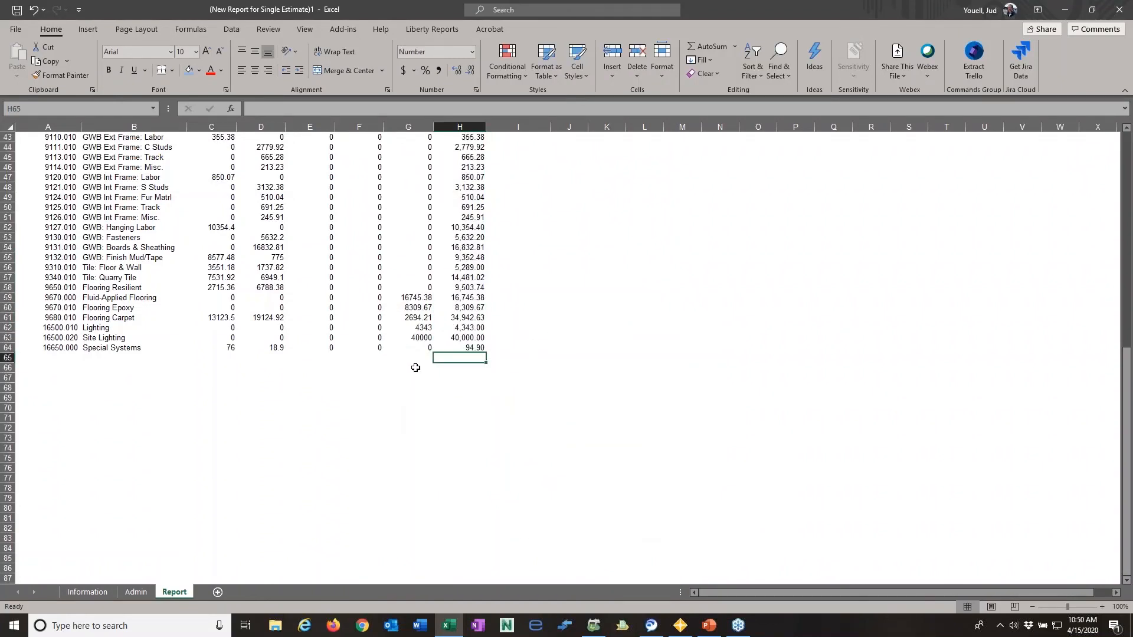
click(415, 371)
text(TOTAL)
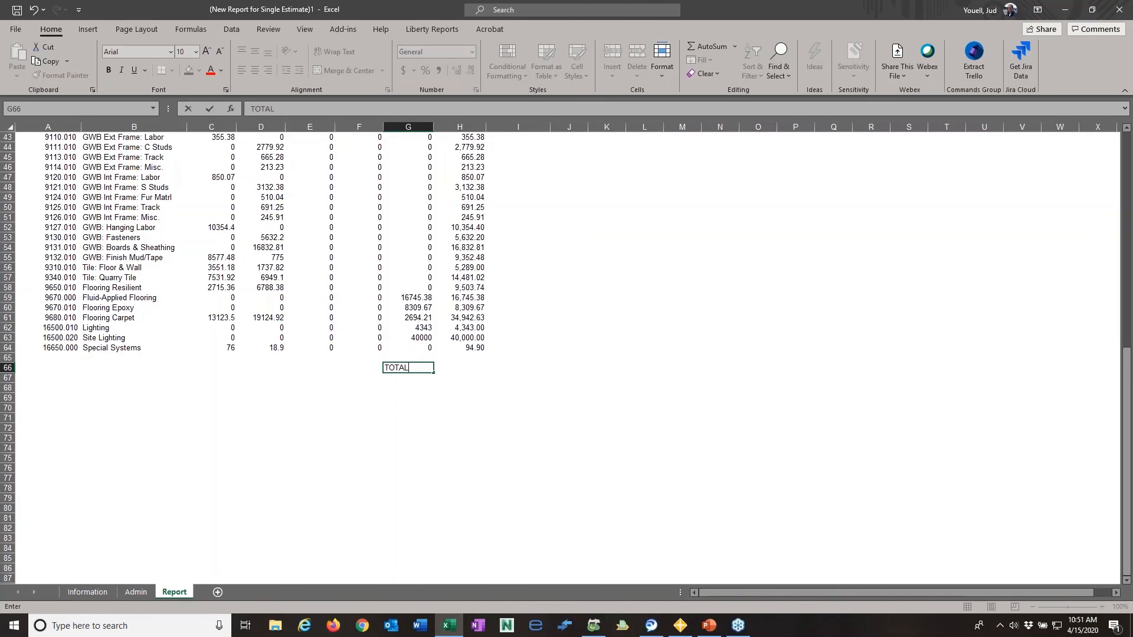
key(Tab)
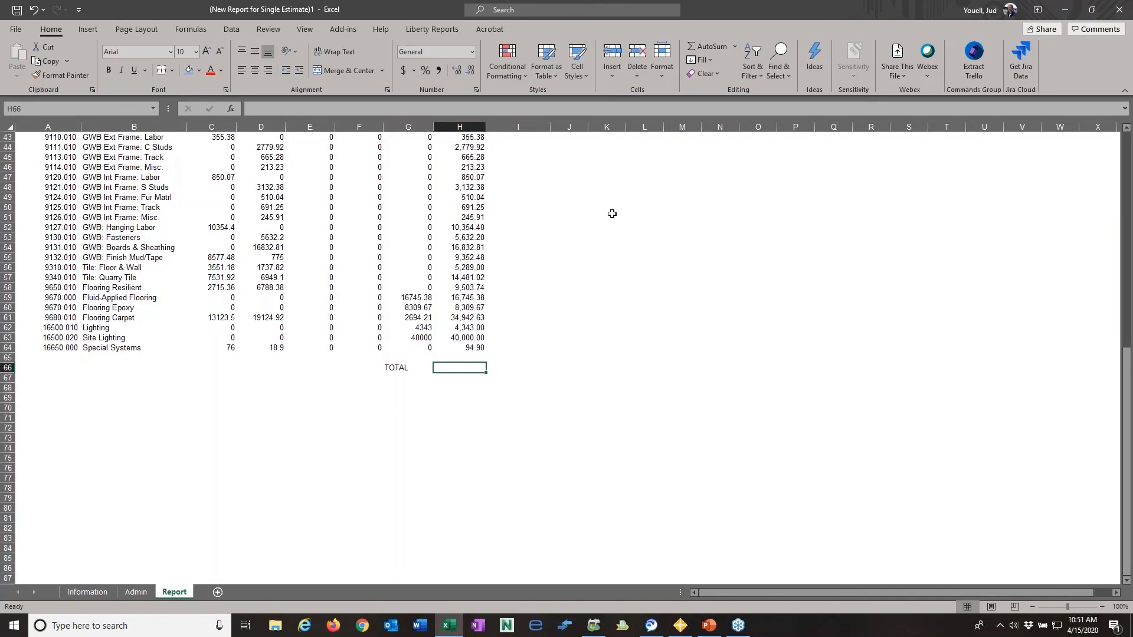
click(710, 48)
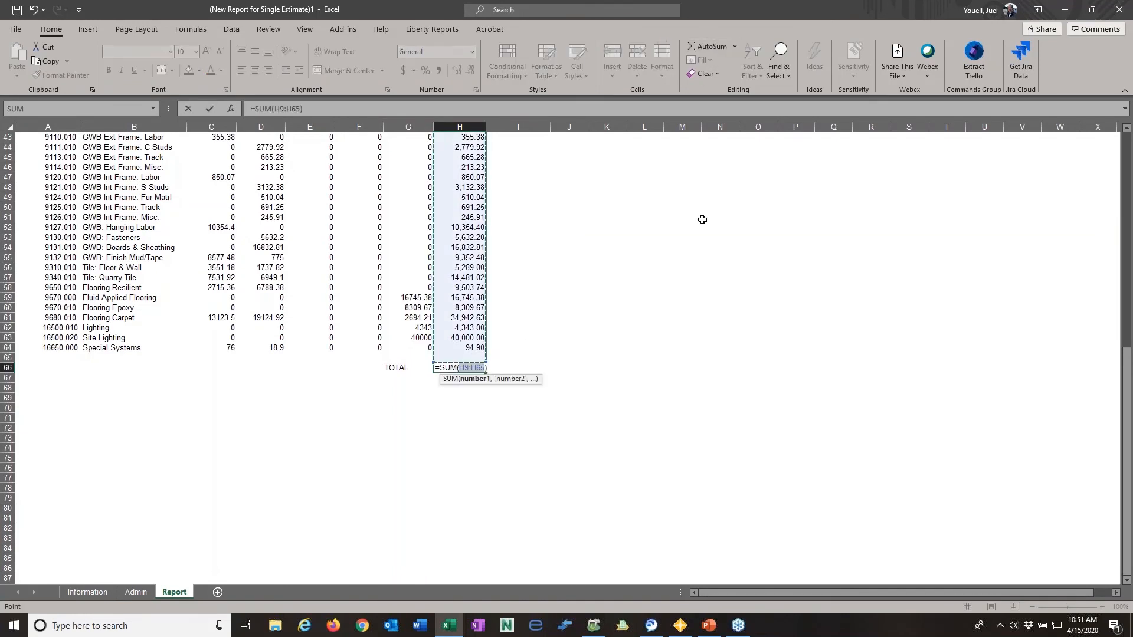
key(Return)
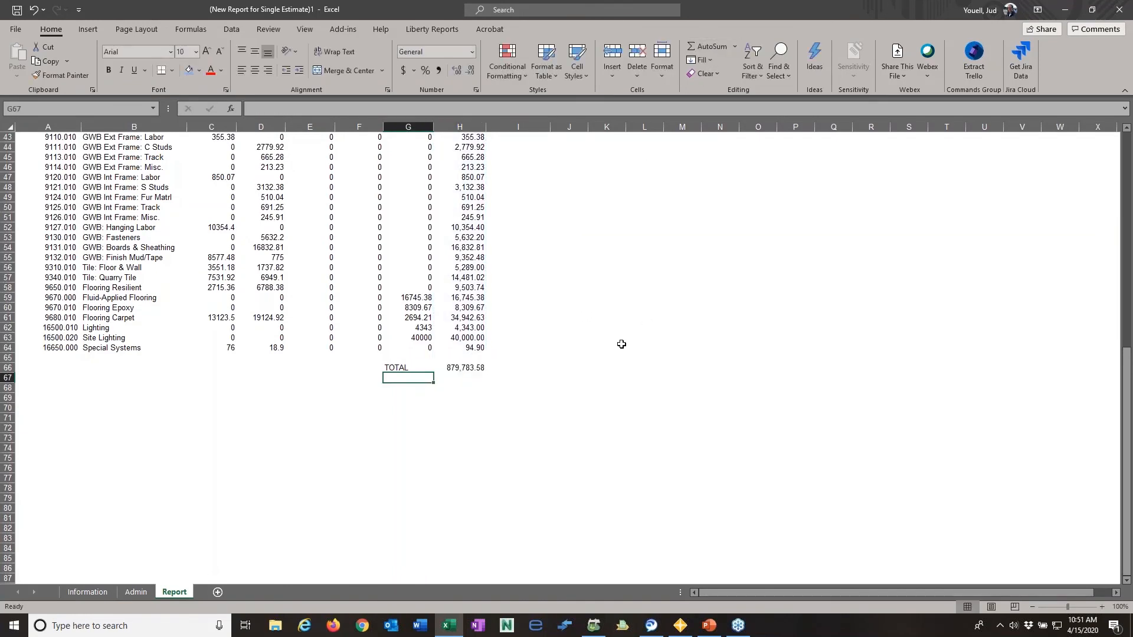
- Check which rows of the TOTAL column the sum formula in H66 covers
scroll(466, 372, up, 14)
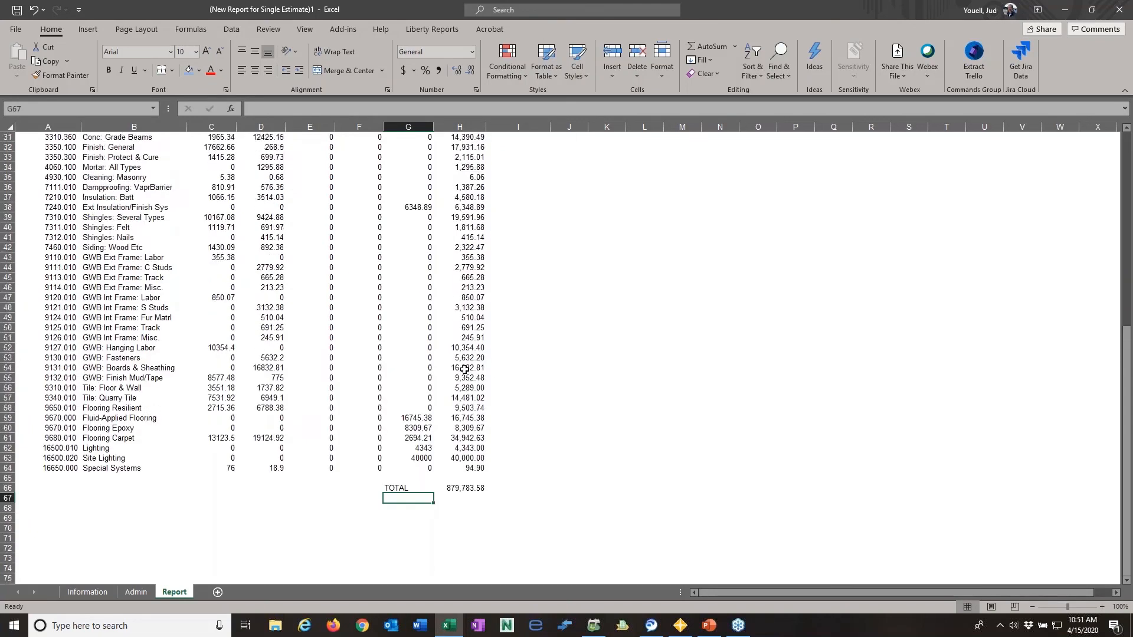
scroll(496, 430, down, 12)
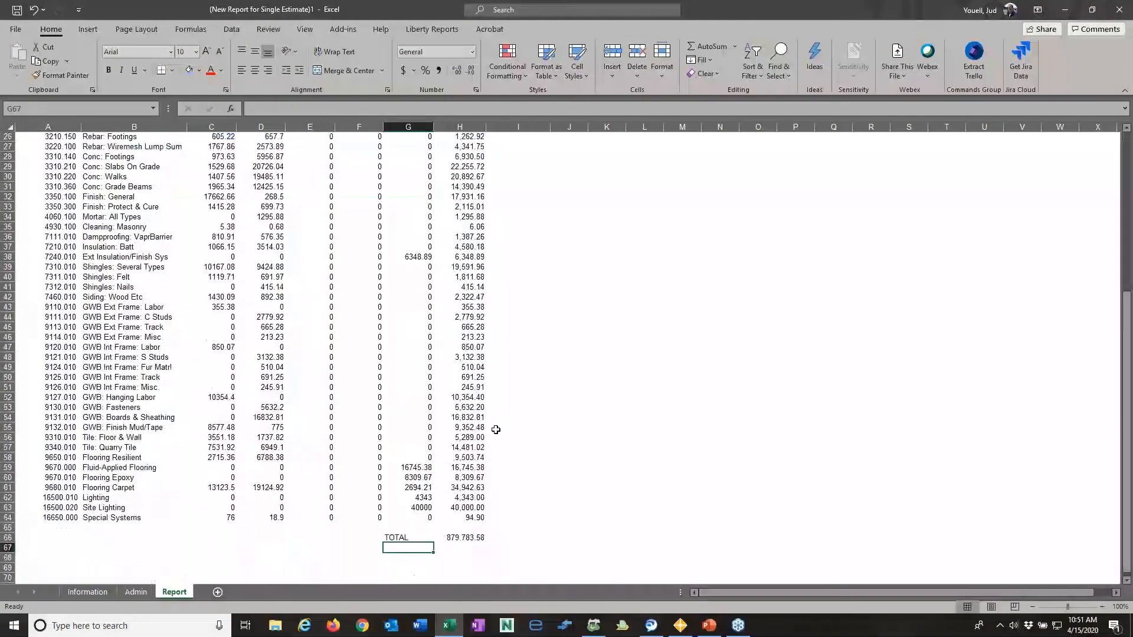
double_click(470, 429)
scroll(535, 380, up, 2)
scroll(535, 379, up, 10)
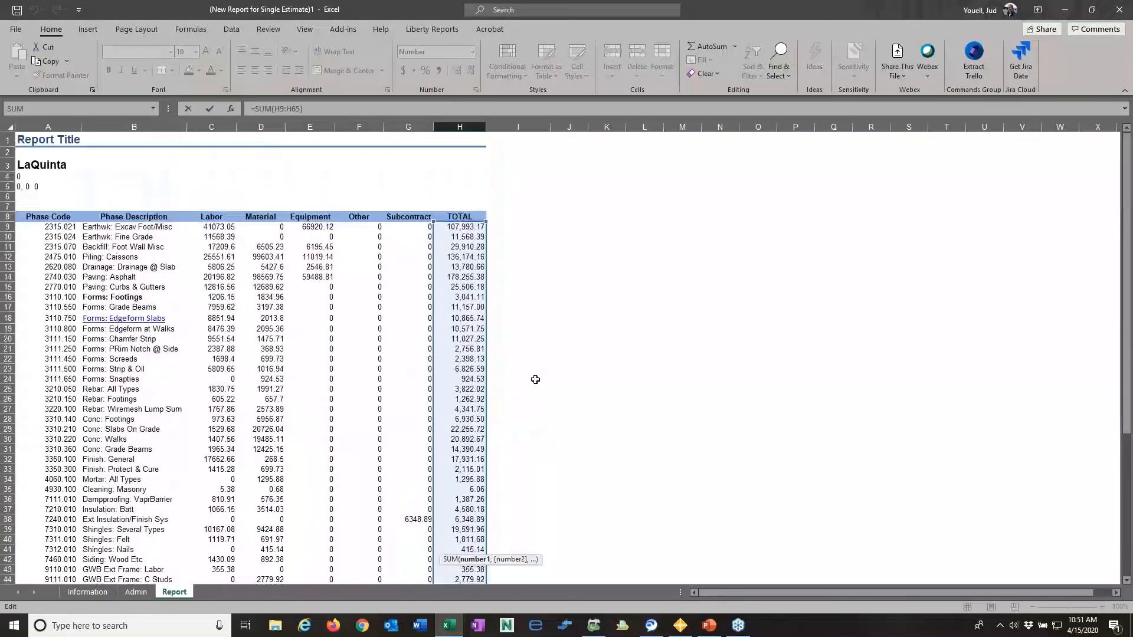
scroll(535, 379, down, 13)
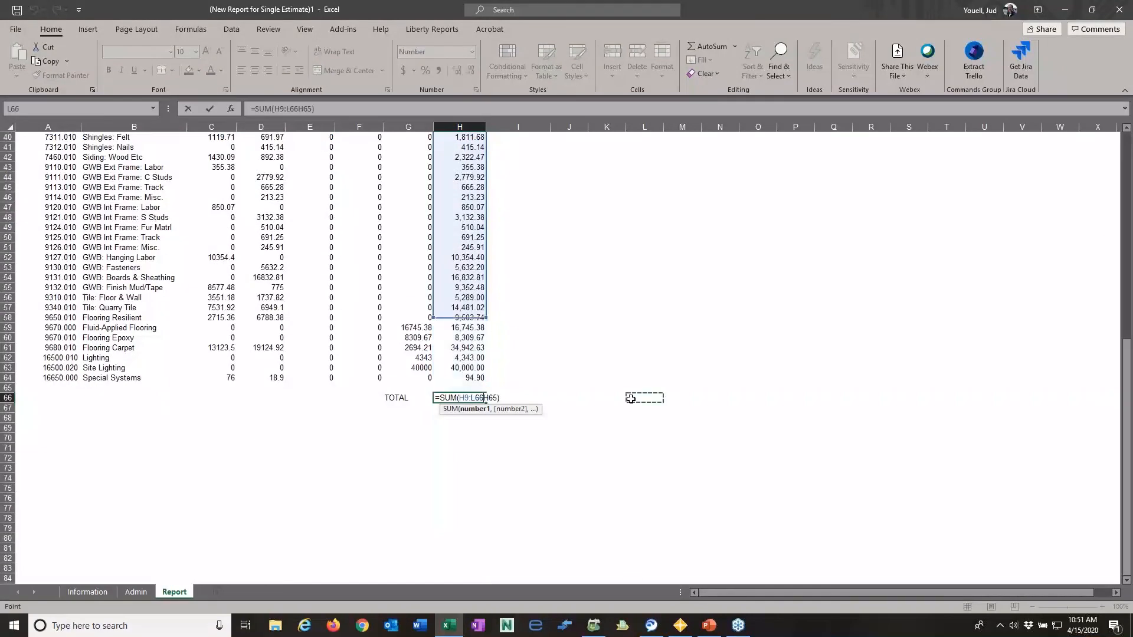
key(Escape)
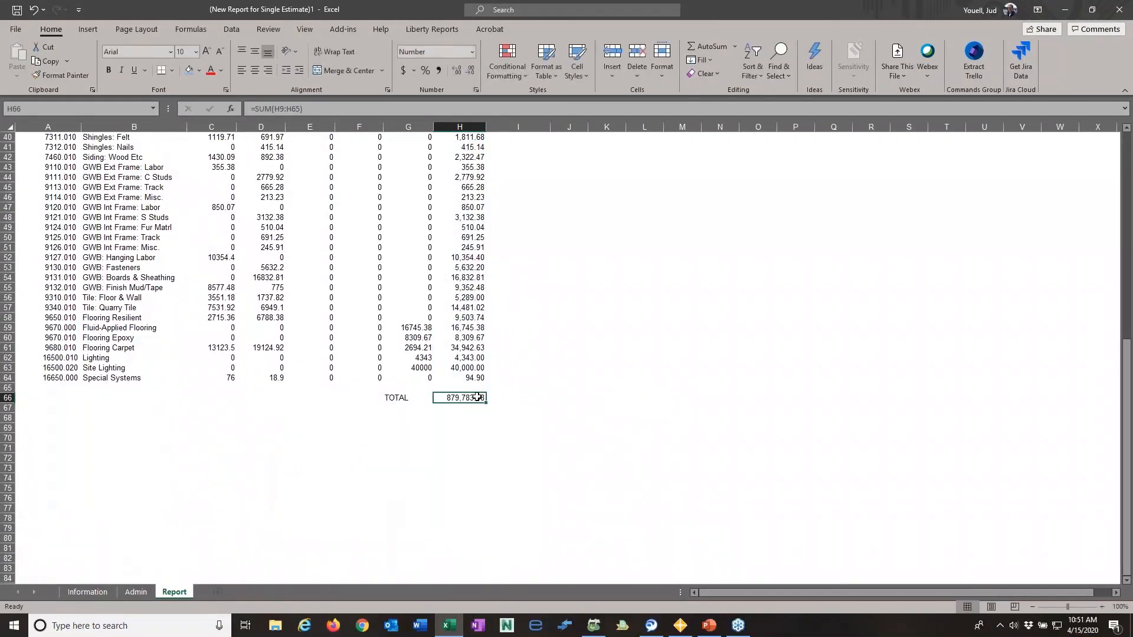
- Format the grand total in H66 as Currency with the $ symbol and two decimal places, in bold standard blue font
right_click(479, 397)
click(523, 320)
click(407, 240)
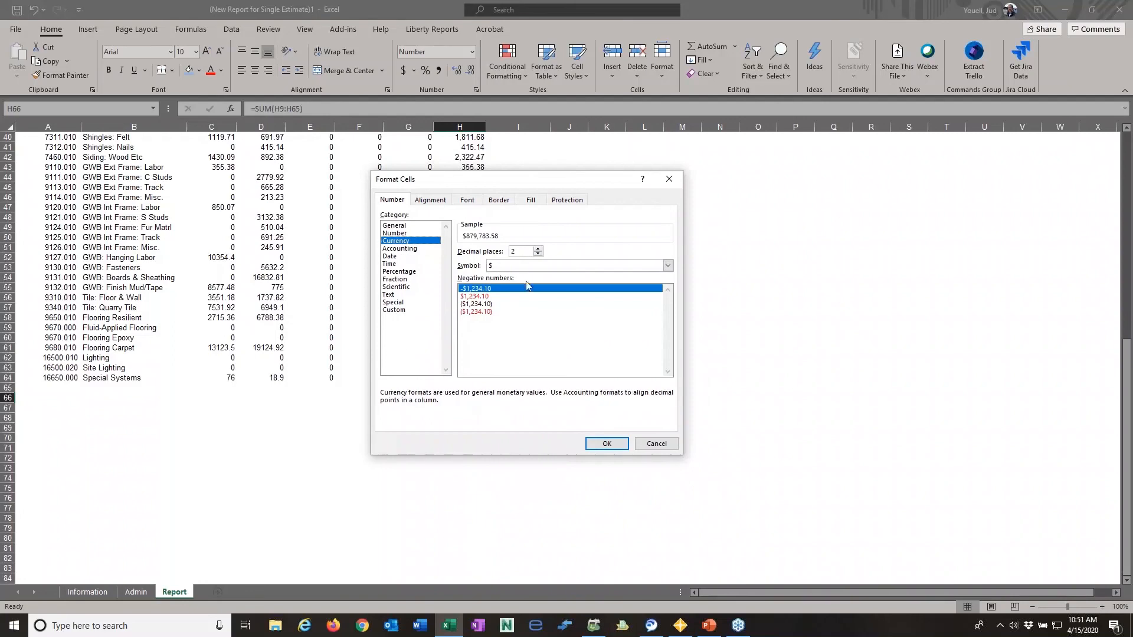
click(466, 200)
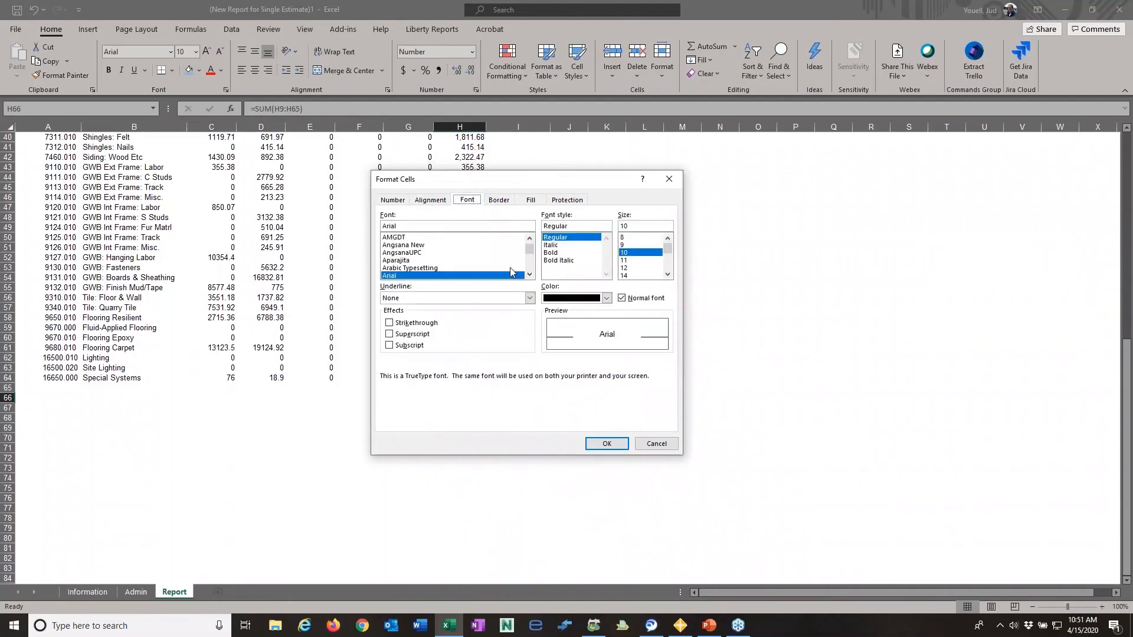
click(555, 252)
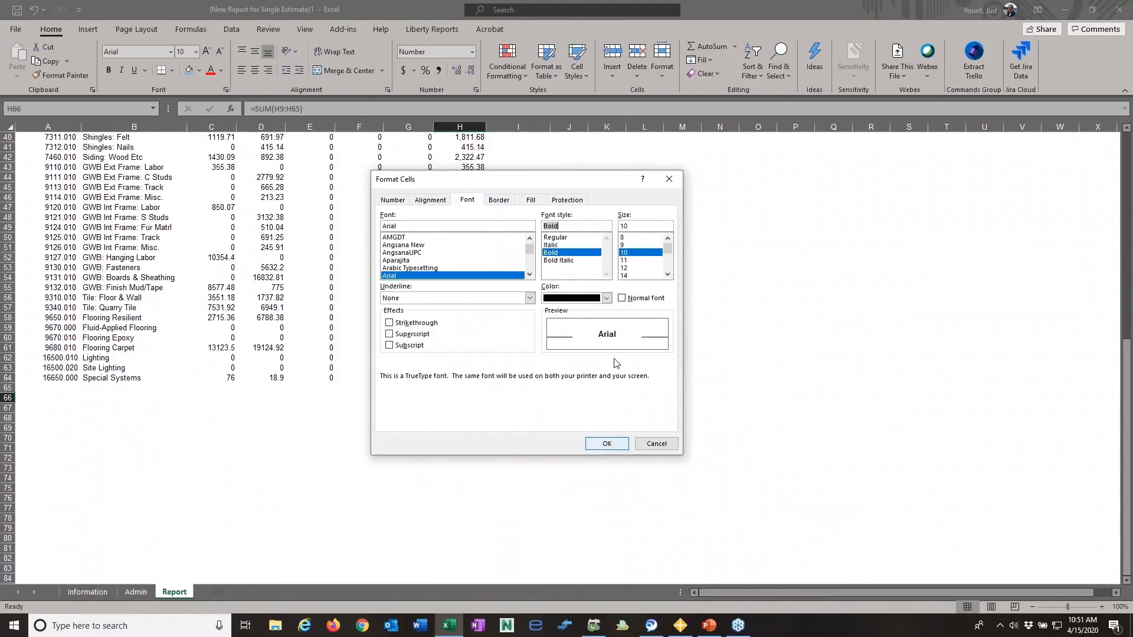
click(606, 297)
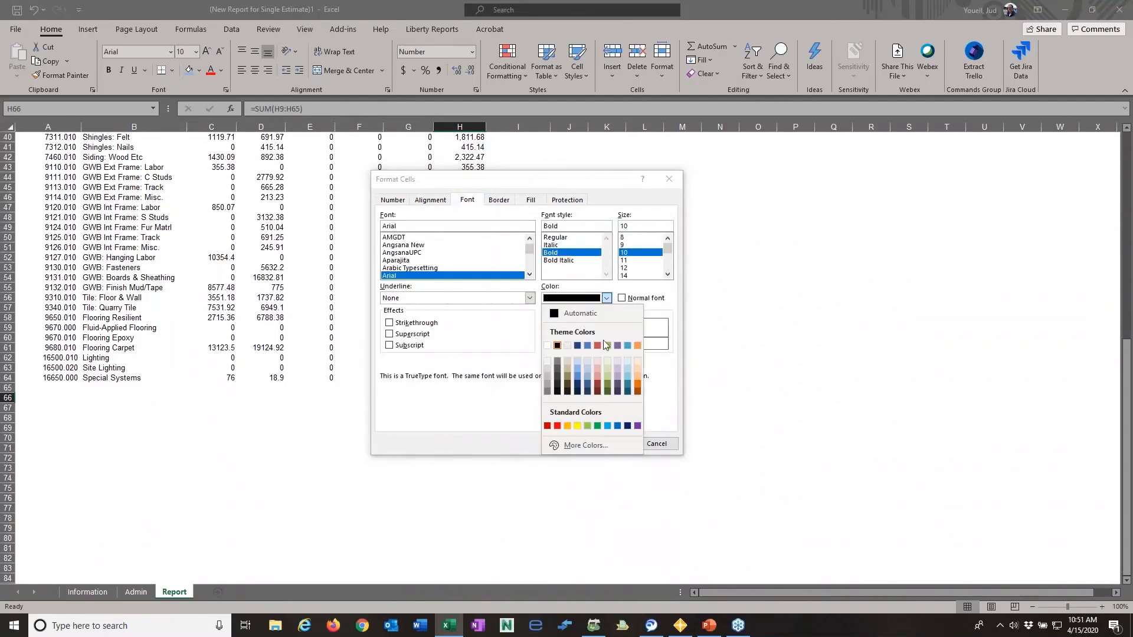
click(617, 425)
click(607, 444)
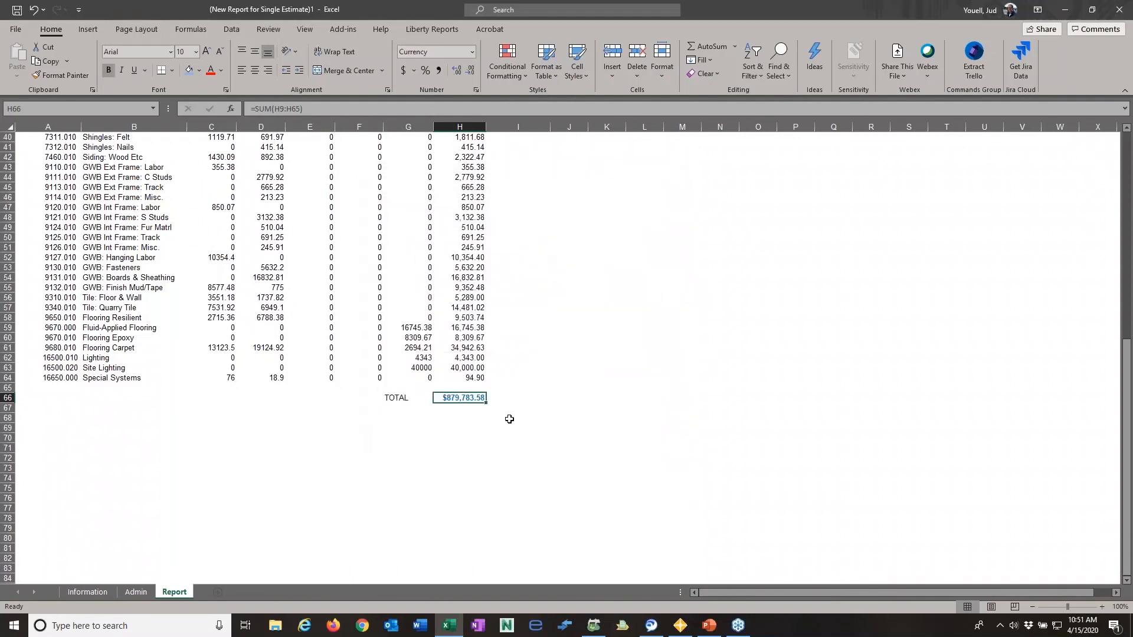
click(494, 449)
- Make the TOTAL label in G66 bold
click(402, 396)
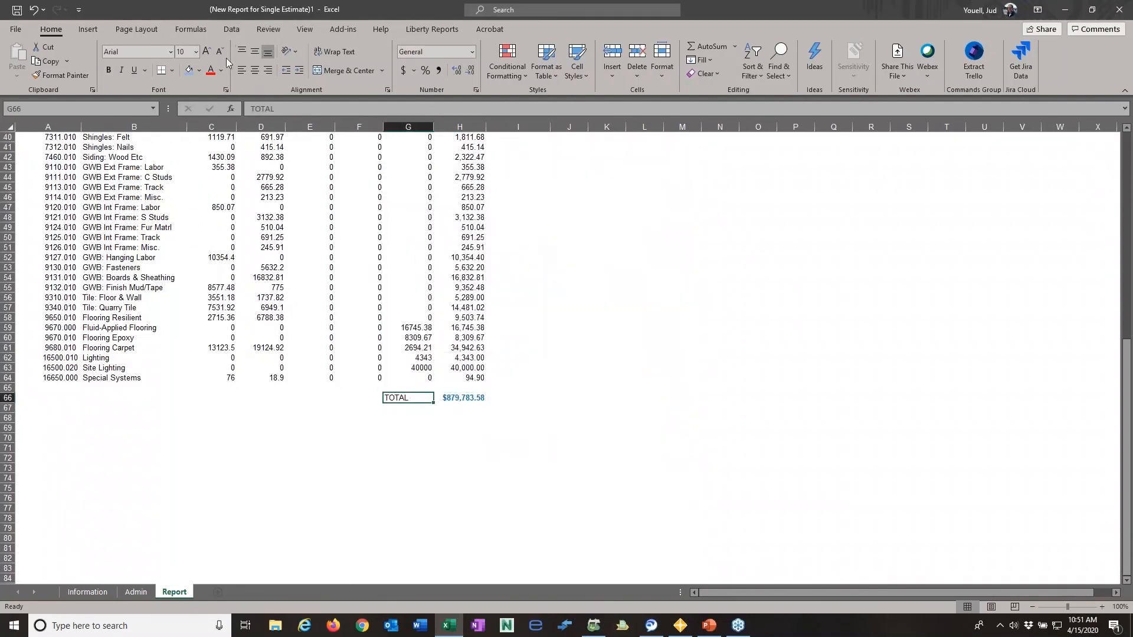
click(110, 69)
click(817, 378)
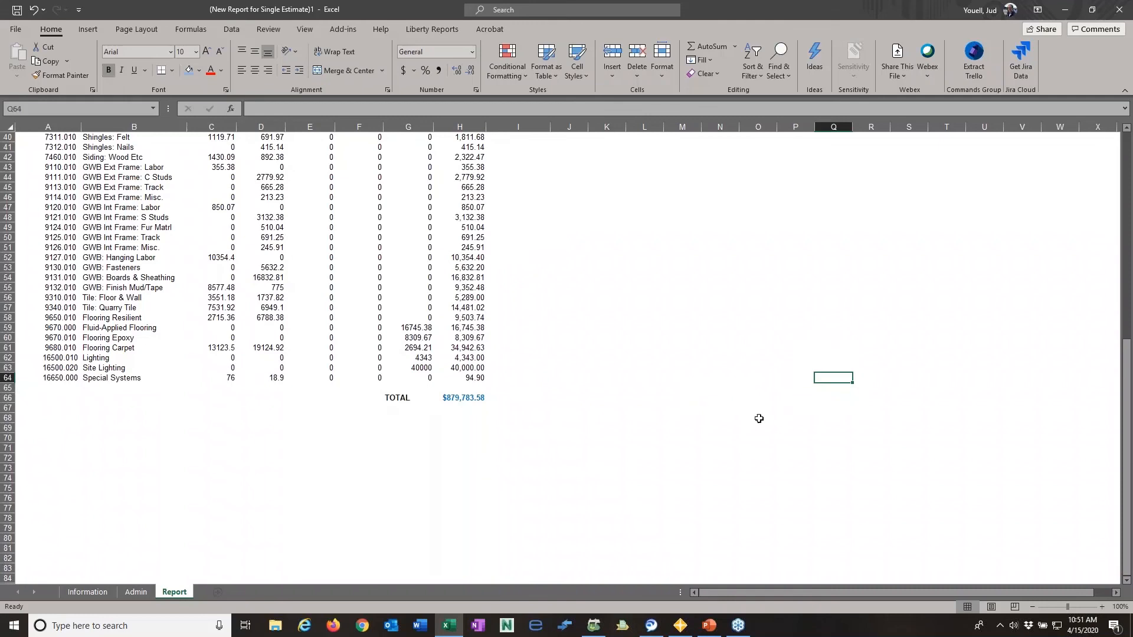
- Review the LaQuinta report from its title and column headers down through the phase rows
scroll(545, 386, up, 8)
scroll(545, 389, up, 5)
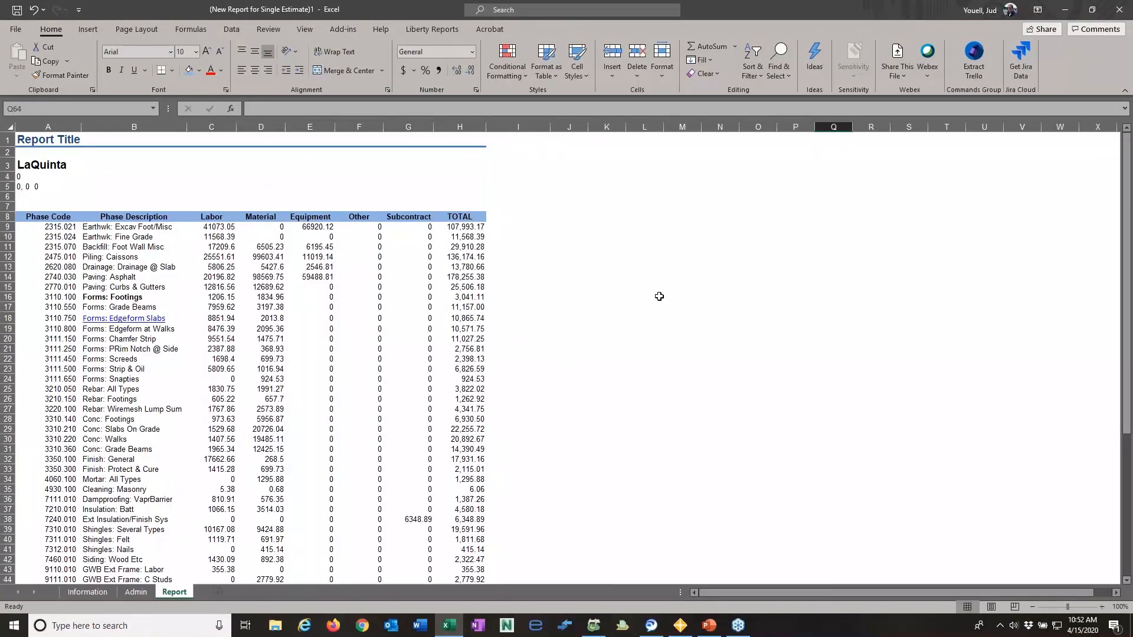
click(719, 356)
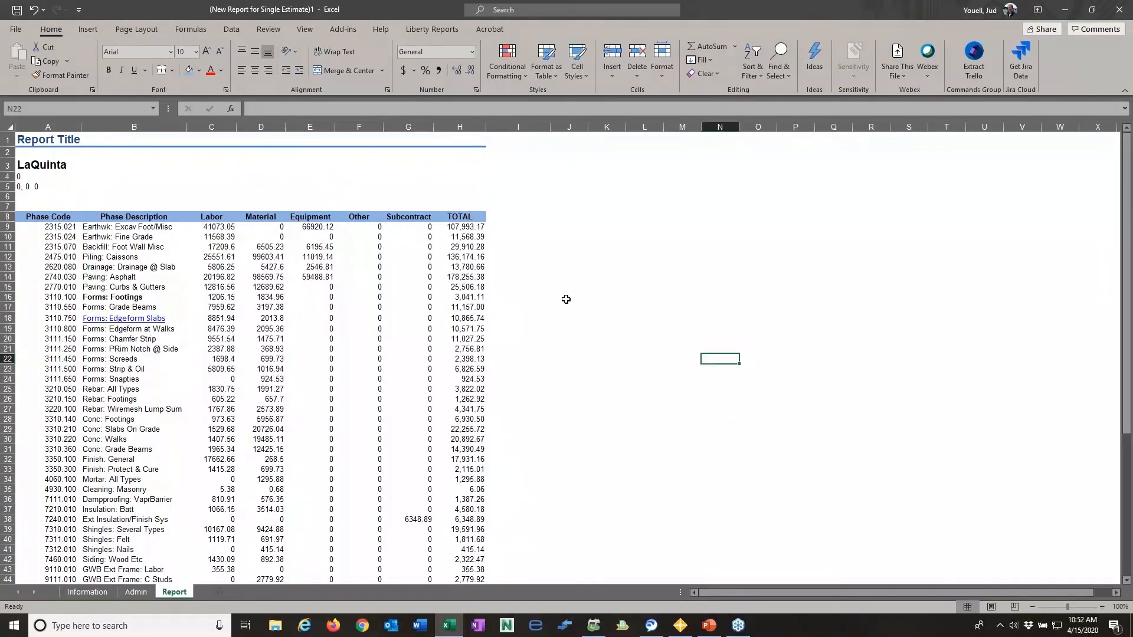
scroll(583, 343, down, 7)
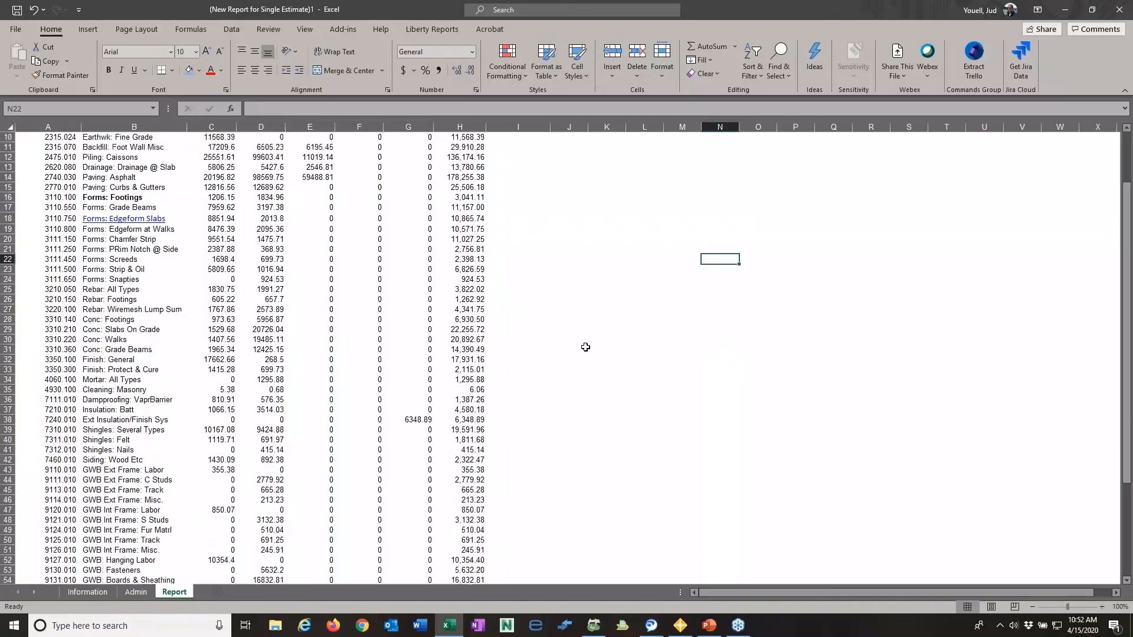
scroll(571, 346, up, 7)
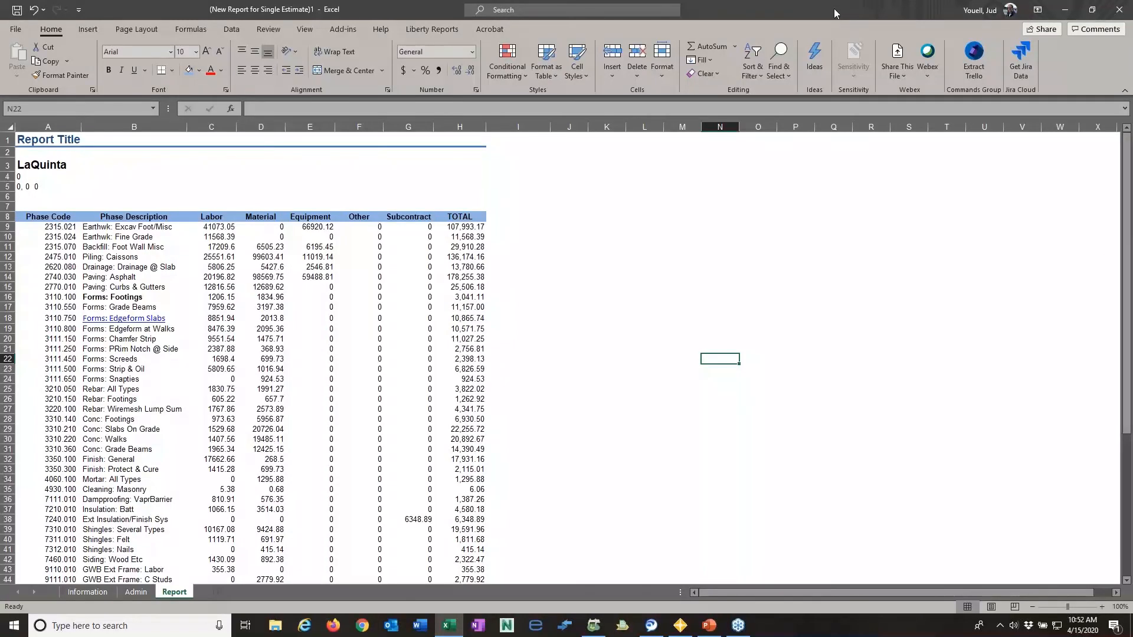
- Create a new blank Excel workbook and display the Liberty Reports commands
click(1119, 14)
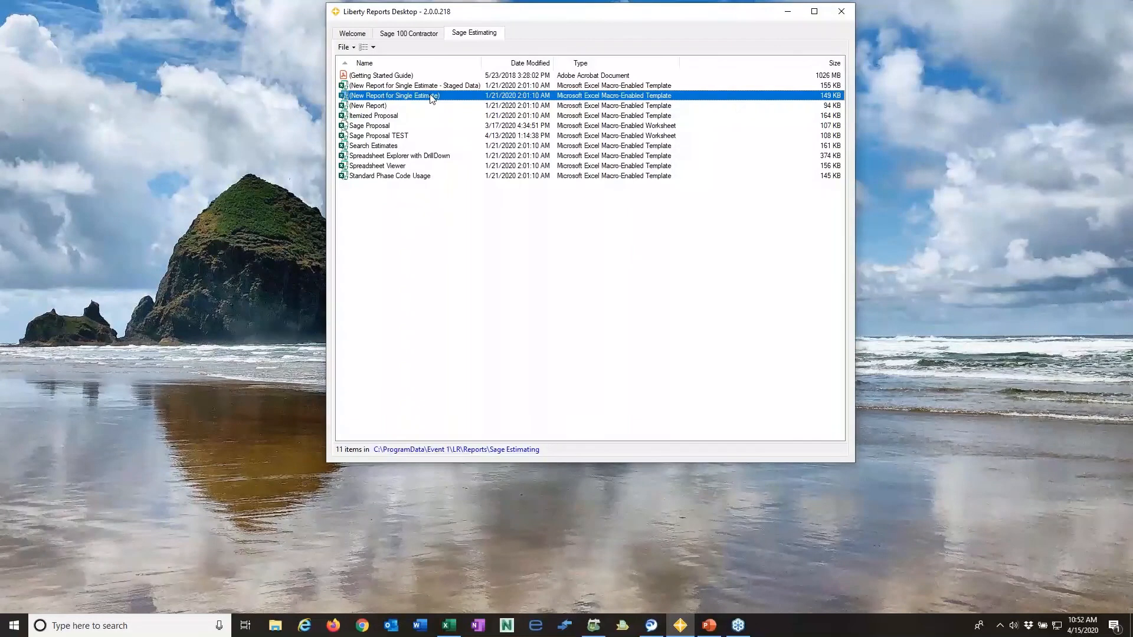
click(450, 625)
click(14, 31)
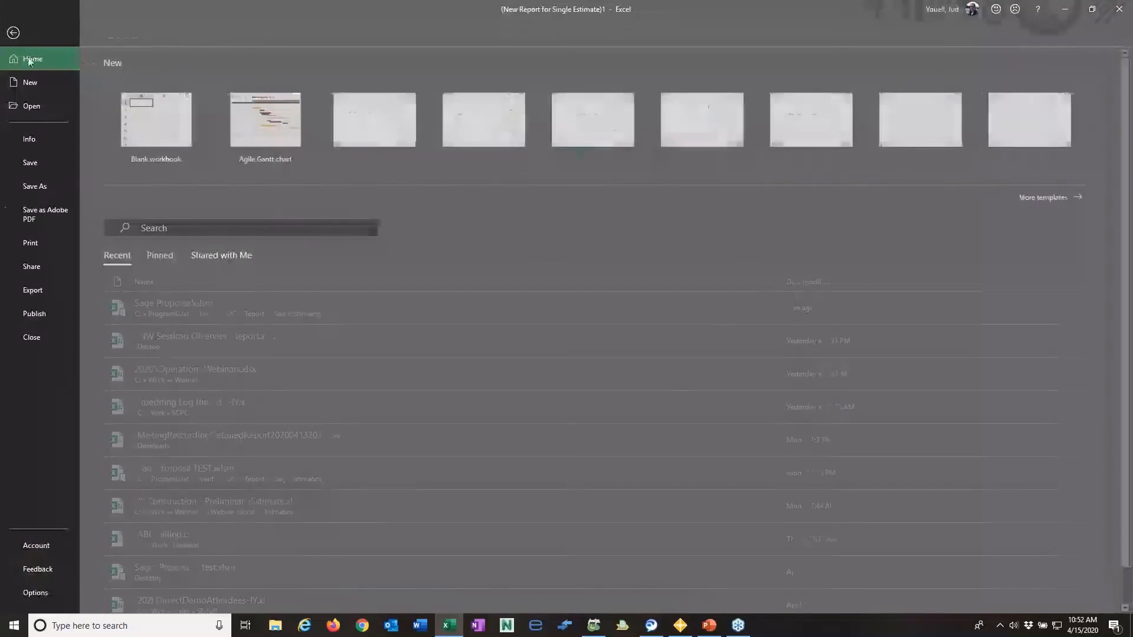
click(44, 80)
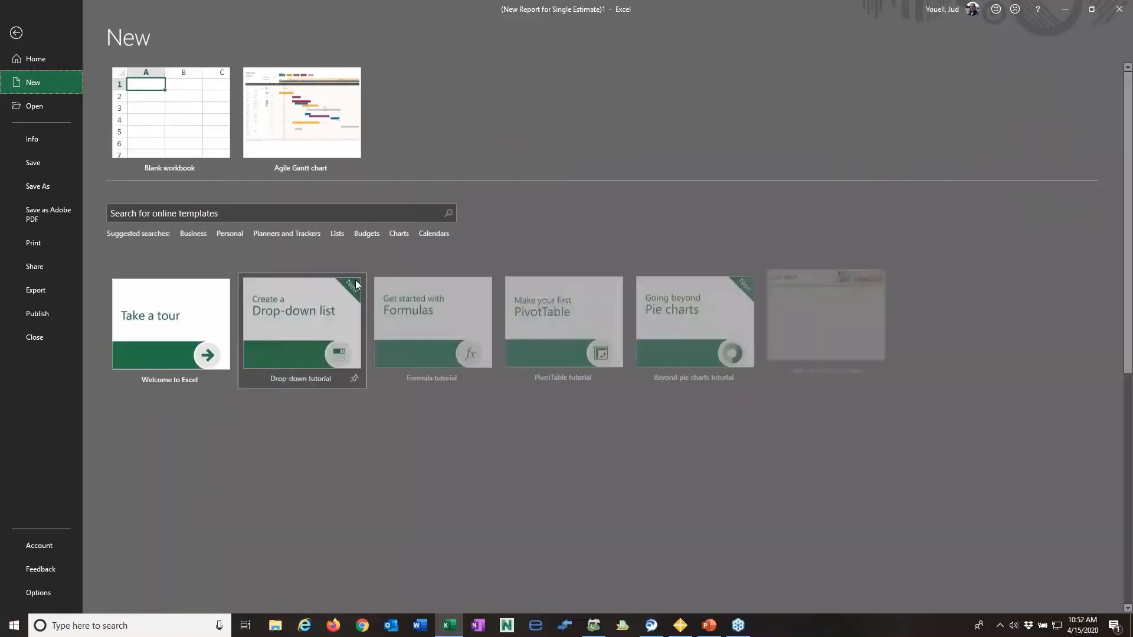
click(186, 150)
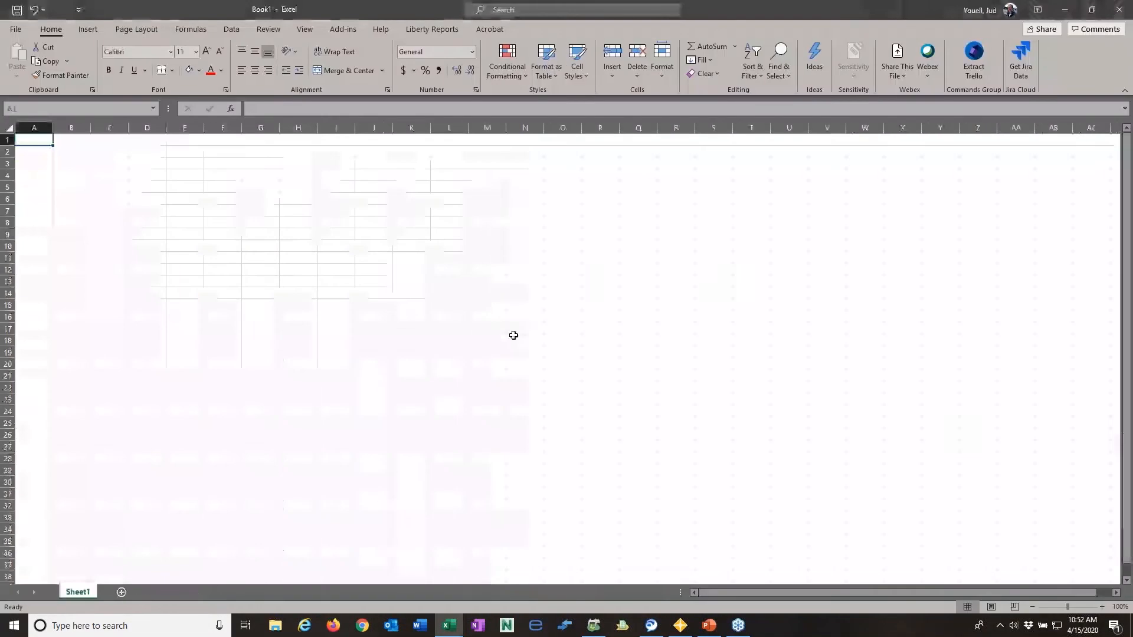
click(430, 30)
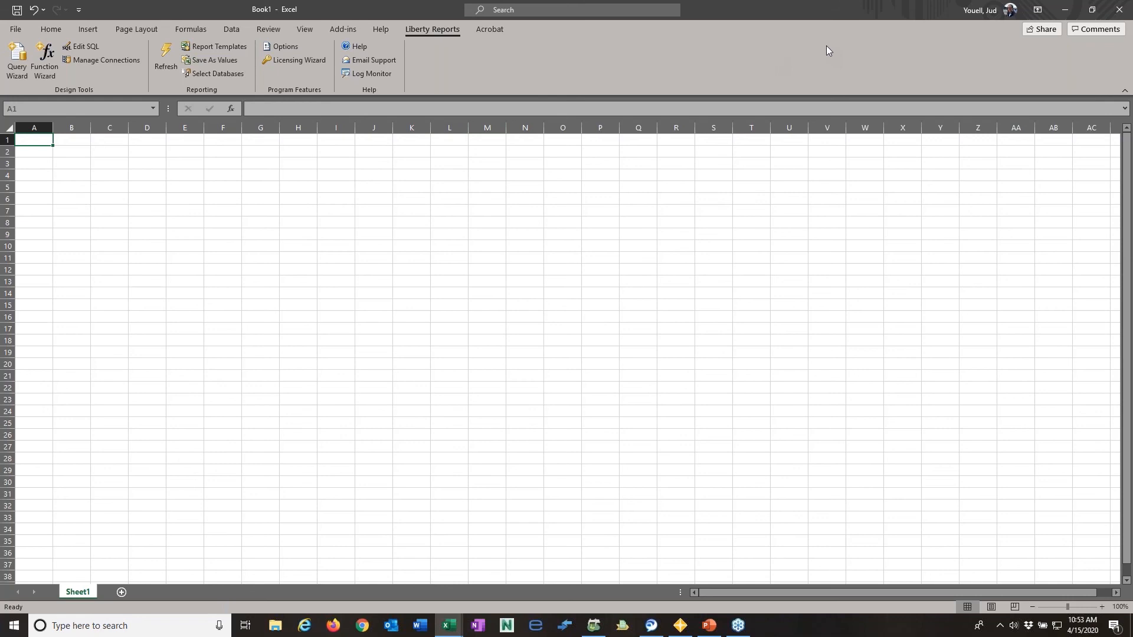
- Minimize the Excel workbooks, switch to the webinar presentation in PowerPoint and go to slide 22, Demonstration
click(1067, 10)
click(1067, 10)
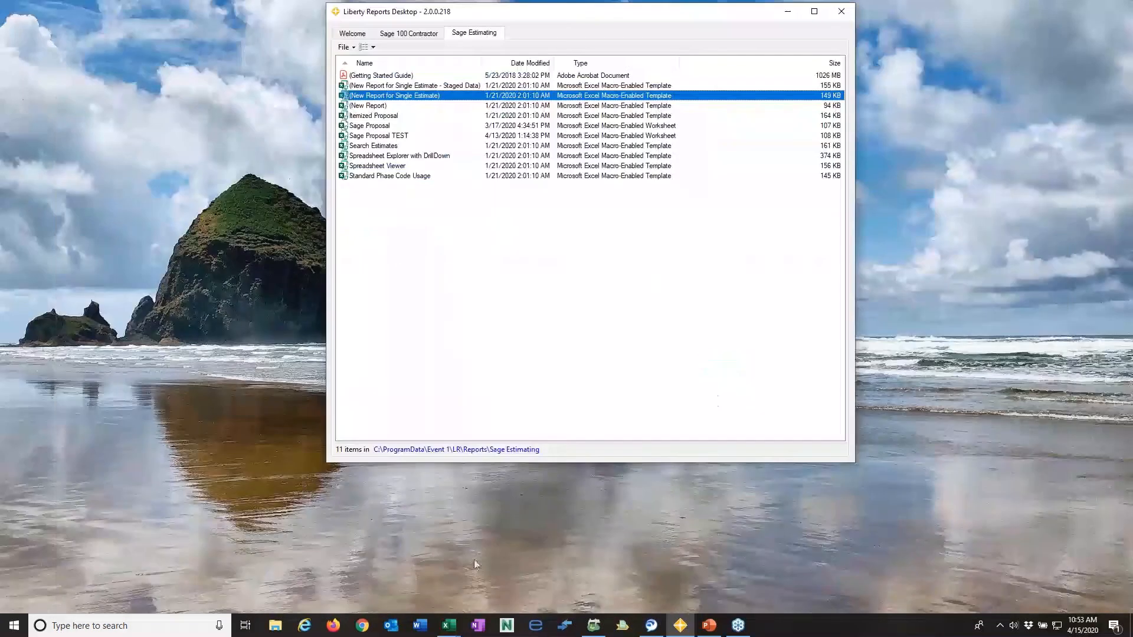
mouse_move(708, 624)
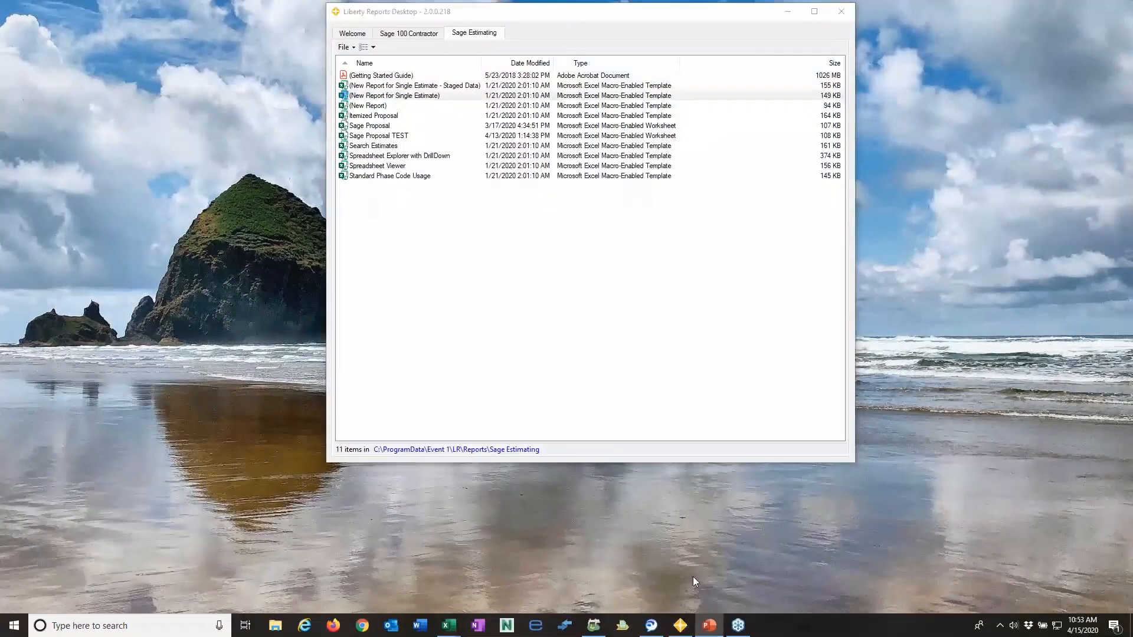
click(692, 576)
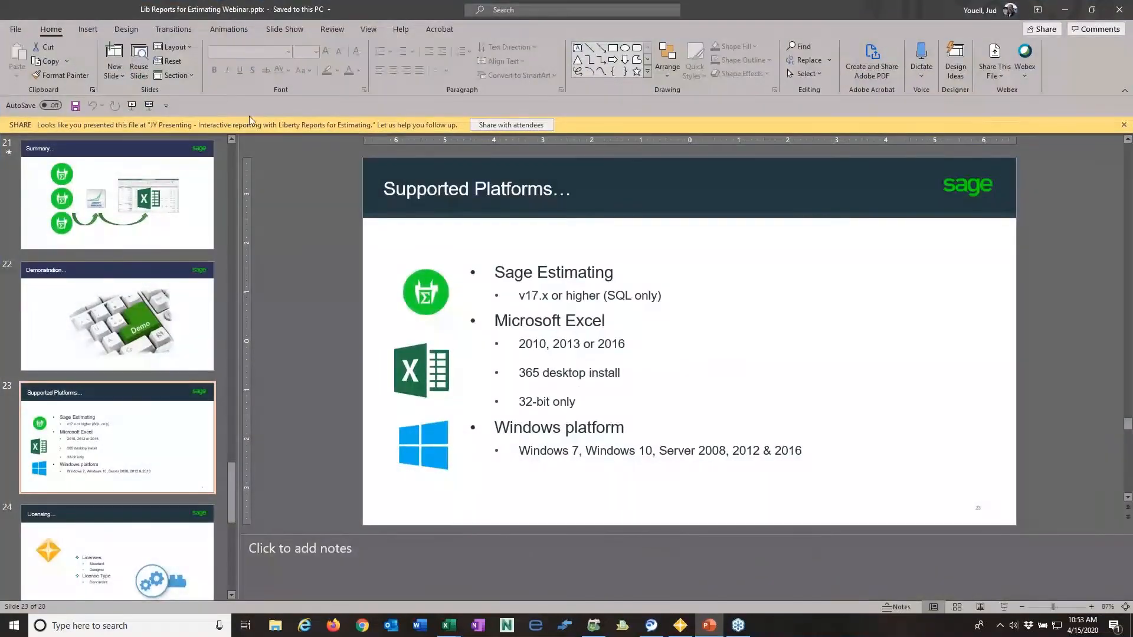
key(Up)
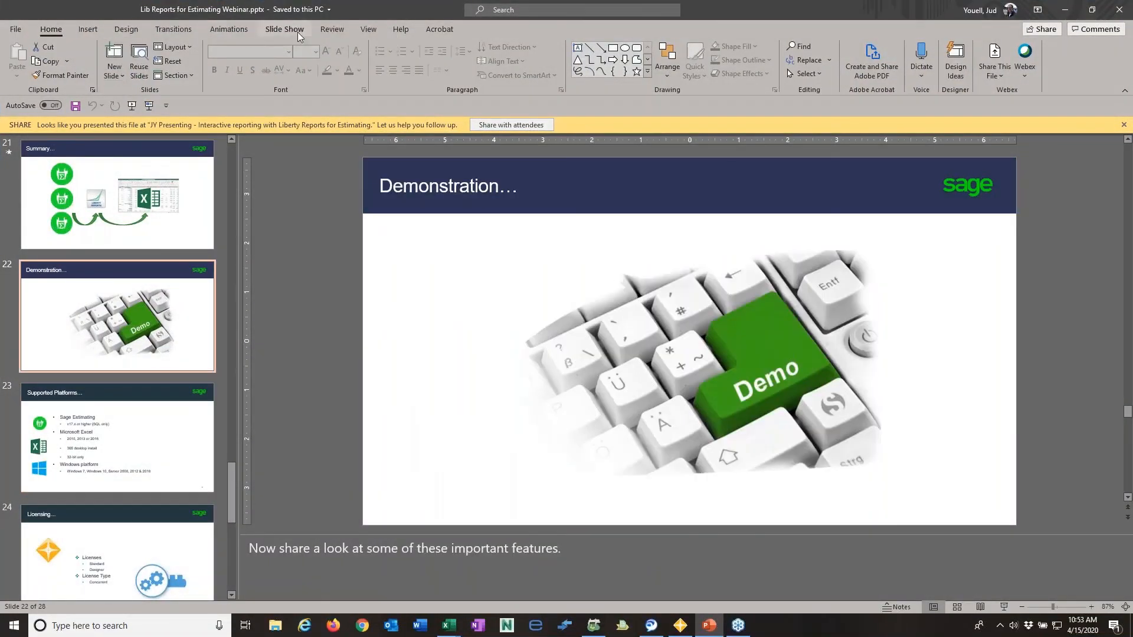